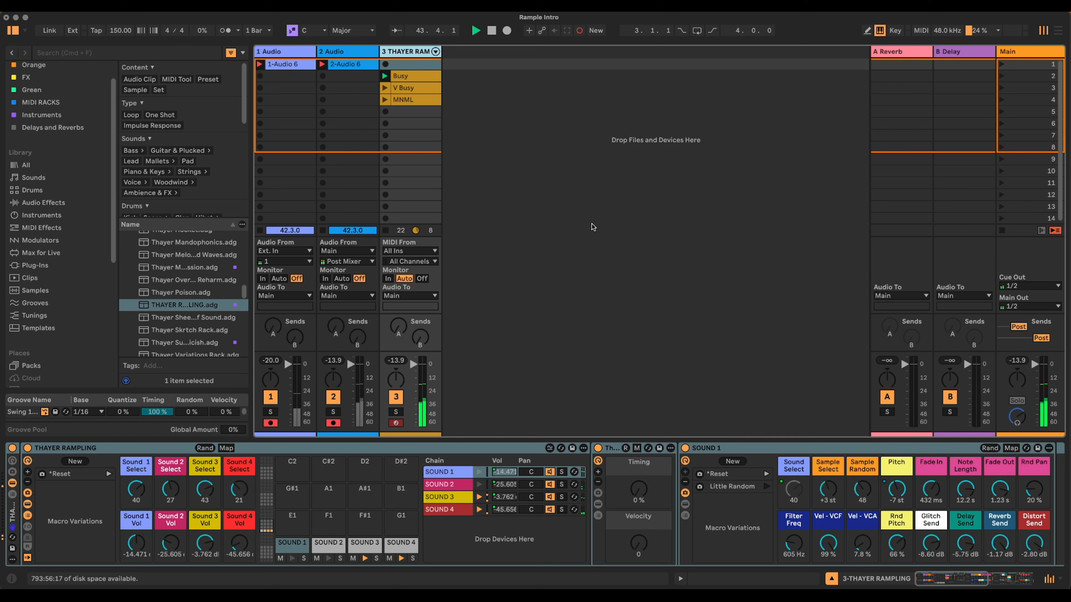
# - Recall the Reset macro variation on the THAYER RAMPLING rack and on the SOUND 1 chain's rack
pyautogui.click(12, 515)
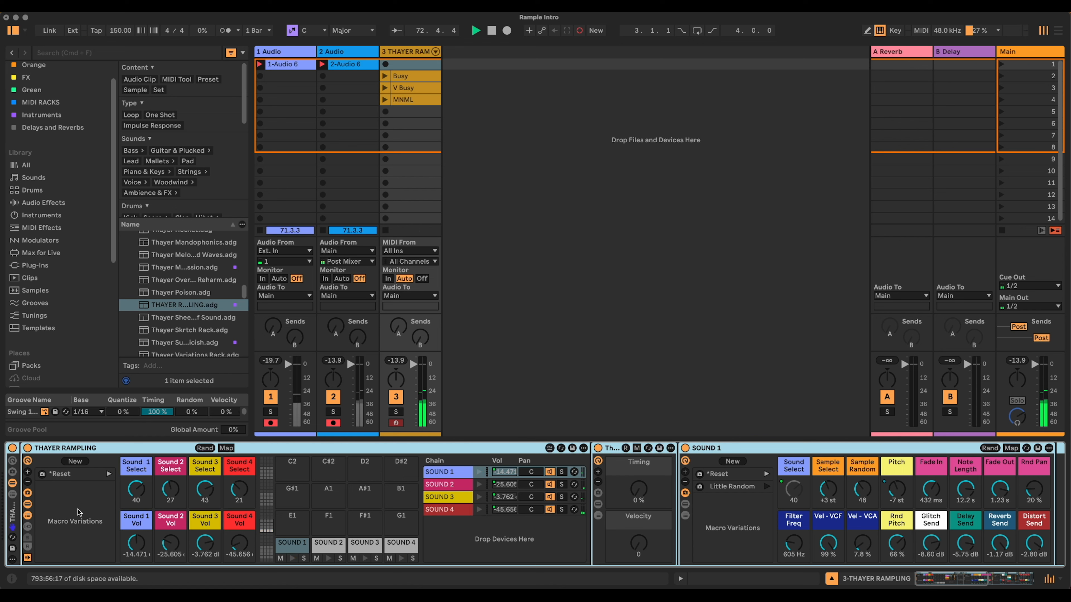
pyautogui.click(109, 474)
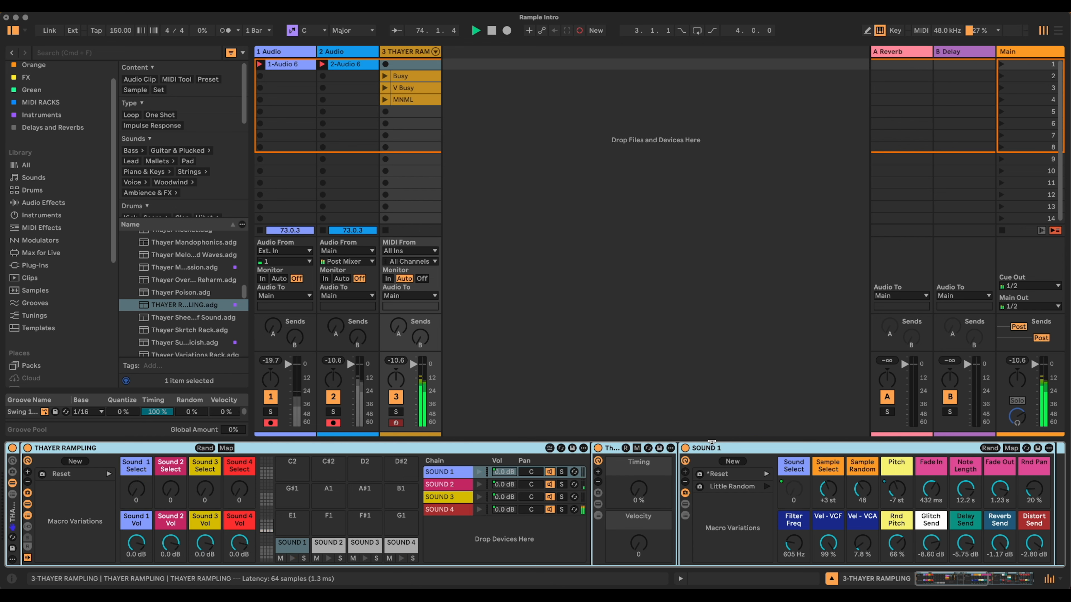
pyautogui.click(545, 470)
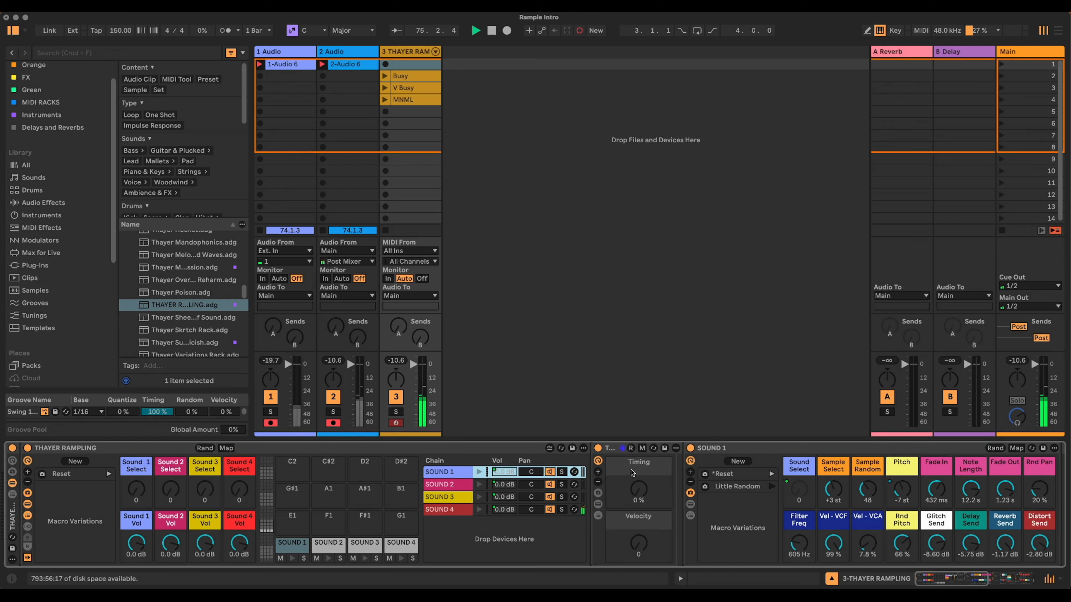
pyautogui.click(771, 474)
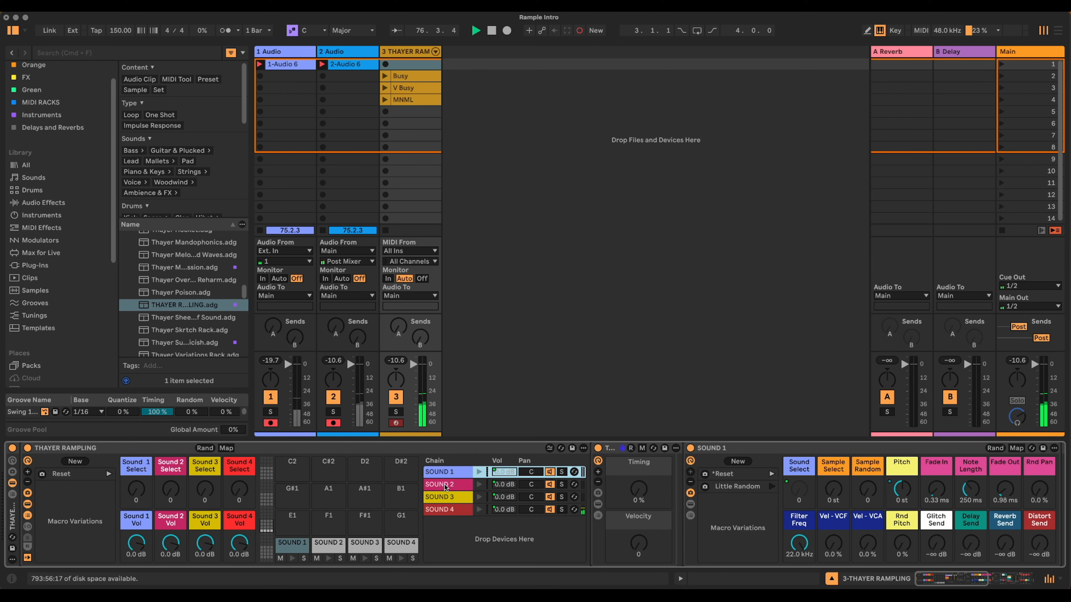
# - Recall the Reset variation on the SOUND 2 and SOUND 3 racks, and set SOUND 3's Velocity macro to 0
pyautogui.click(442, 485)
pyautogui.click(772, 474)
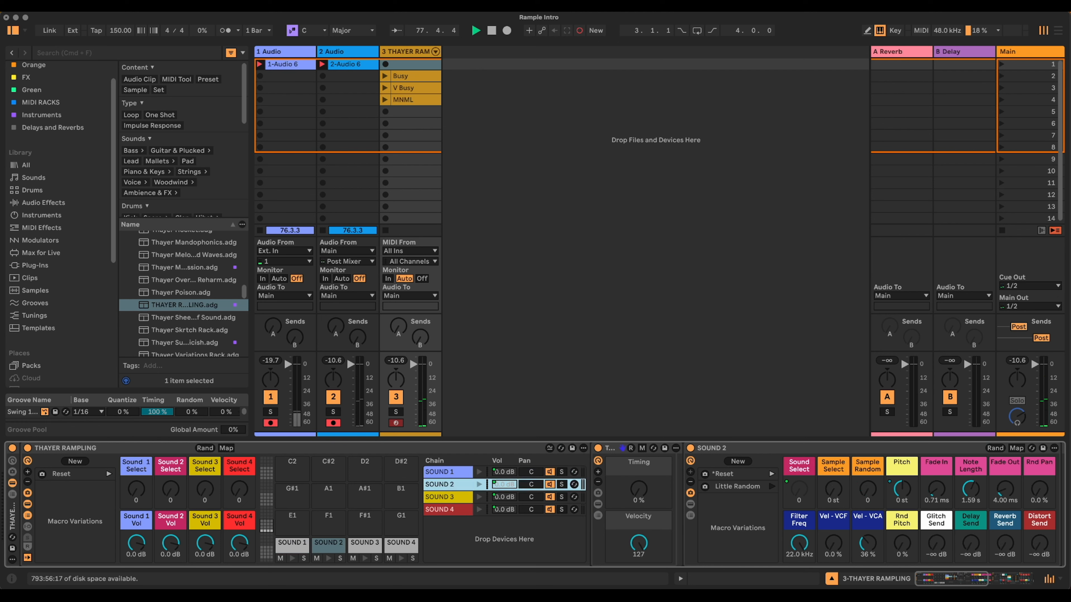
pyautogui.click(454, 500)
pyautogui.click(770, 475)
pyautogui.doubleClick(644, 537)
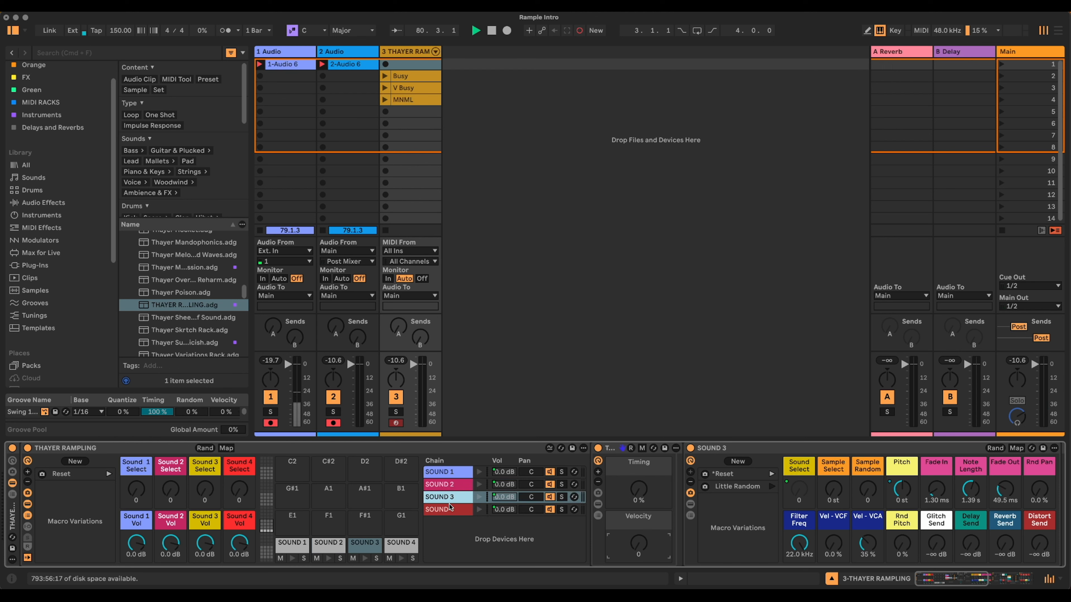
# - Set the SOUND 4 chain's Velocity macro to 0 and recall the 100% Dry variation on the FX rack
pyautogui.click(454, 511)
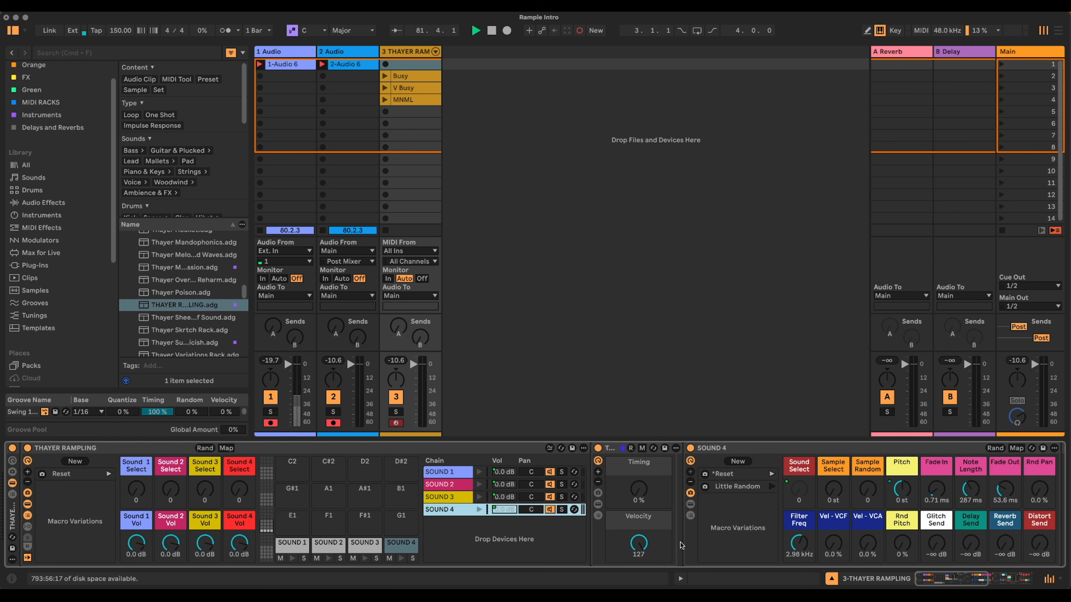
pyautogui.doubleClick(636, 544)
pyautogui.moveTo(954, 584); pyautogui.dragTo(976, 585)
pyautogui.click(850, 474)
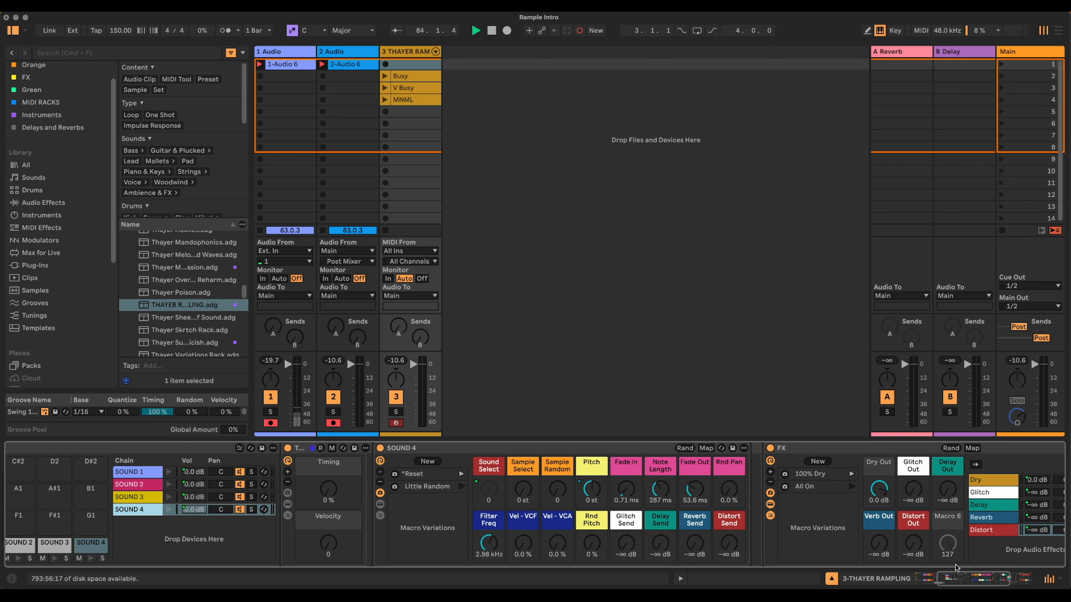
# - Look through the SOUND 1 chain's macros and the FX rack's chains, including the Glitch chain
pyautogui.moveTo(963, 582); pyautogui.dragTo(942, 583)
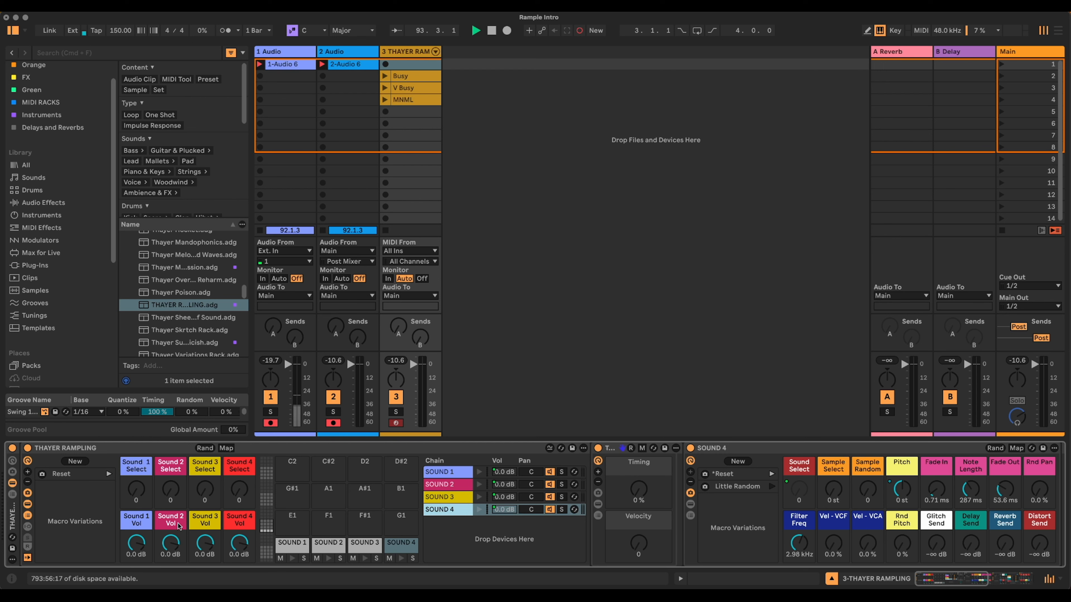
pyautogui.click(450, 473)
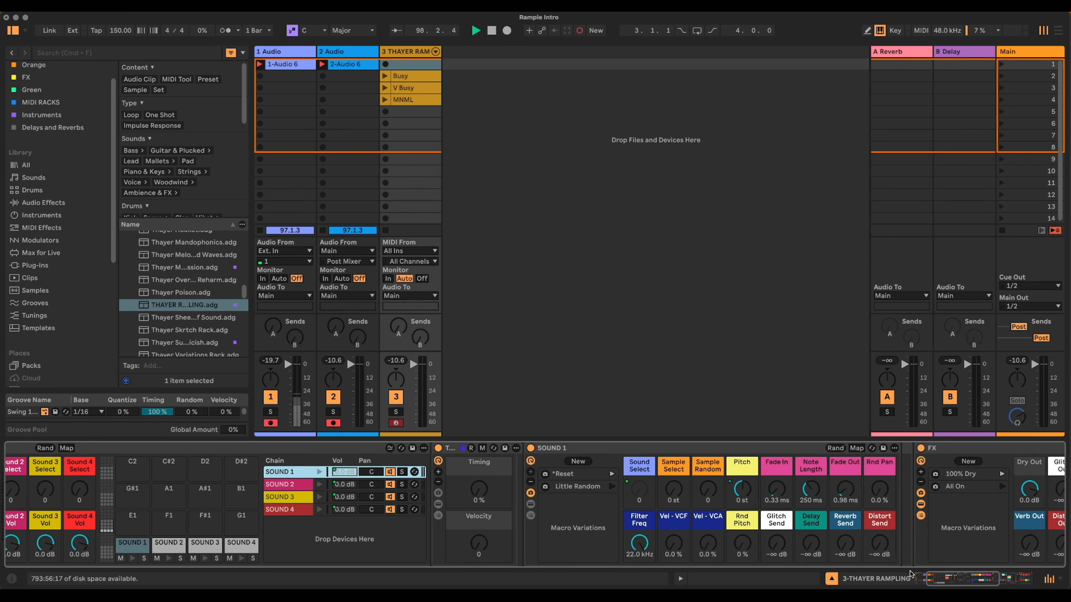
pyautogui.moveTo(936, 580); pyautogui.dragTo(955, 579)
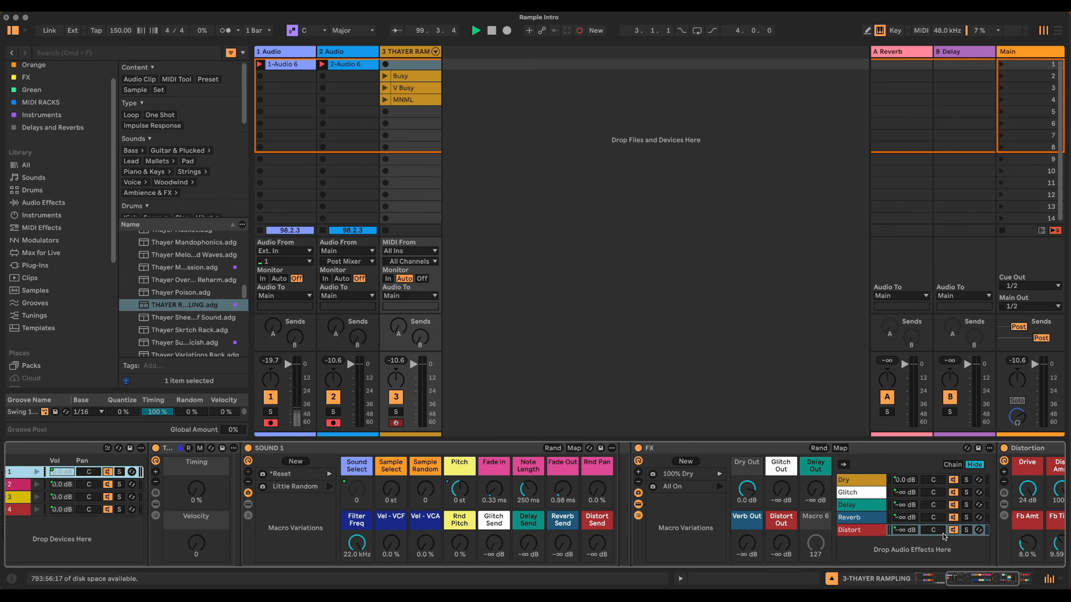
pyautogui.hscroll(5, 881, 548)
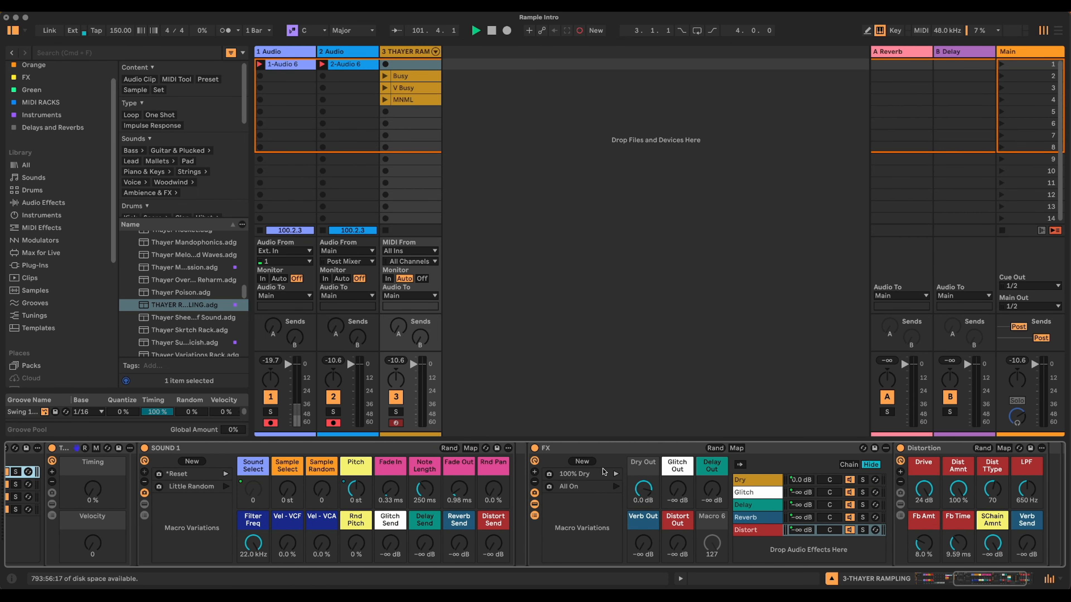
pyautogui.click(765, 493)
pyautogui.hscroll(-20, 977, 552)
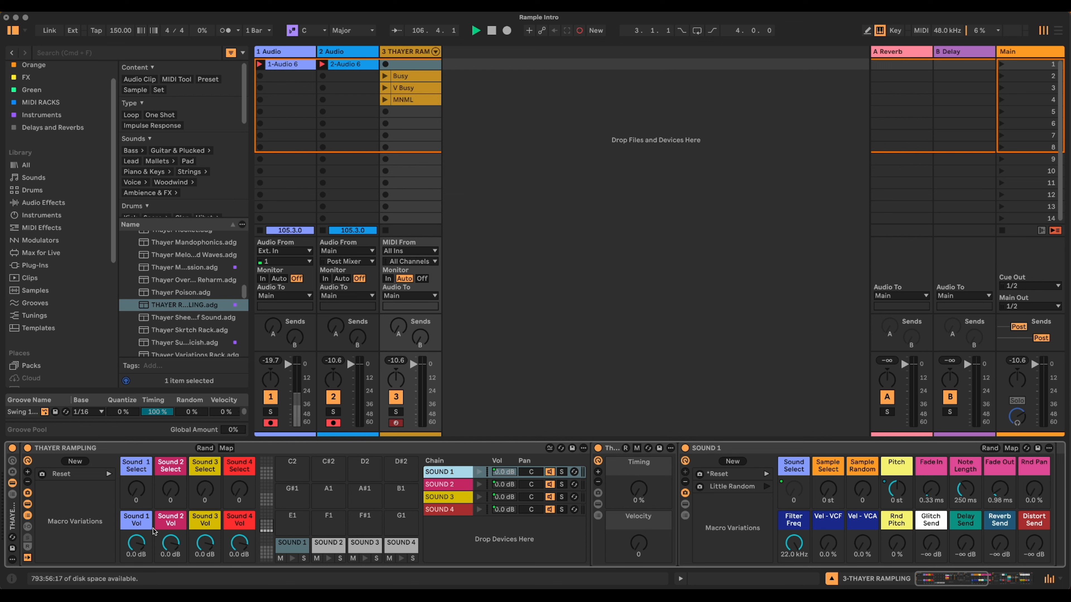
# - Turn the Sound 1 Vol macro fully down and restore it to 0.0 dB
pyautogui.moveTo(135, 541); pyautogui.dragTo(133, 534)
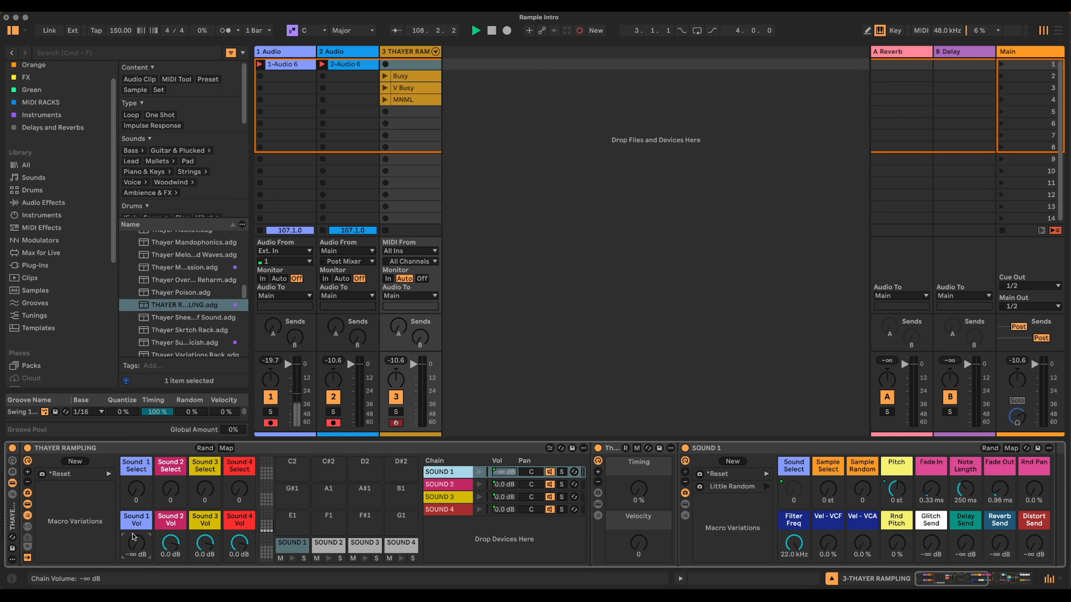
pyautogui.doubleClick(134, 548)
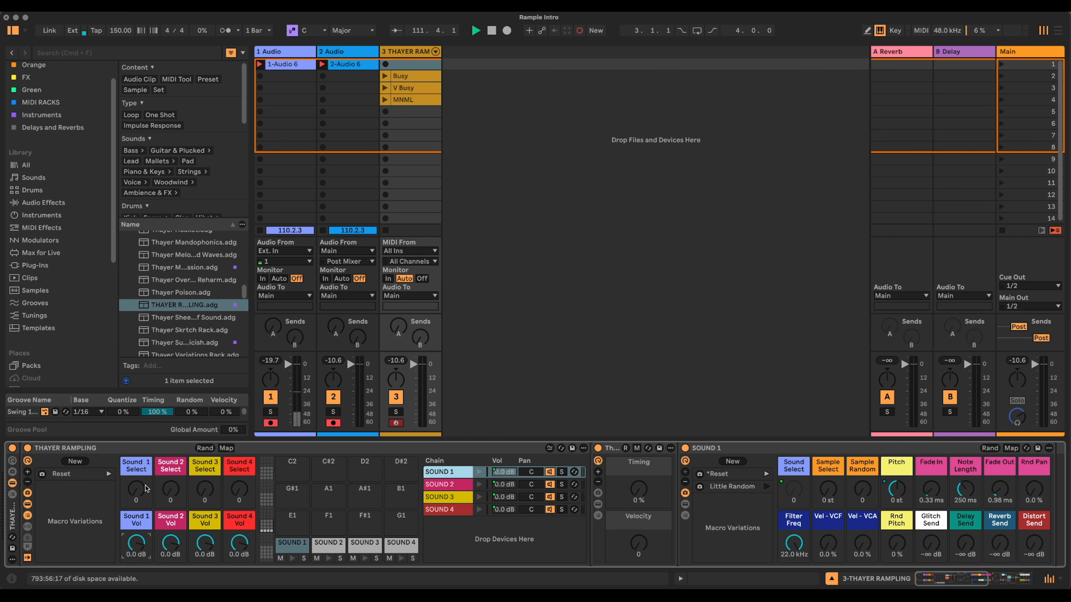
pyautogui.click(138, 465)
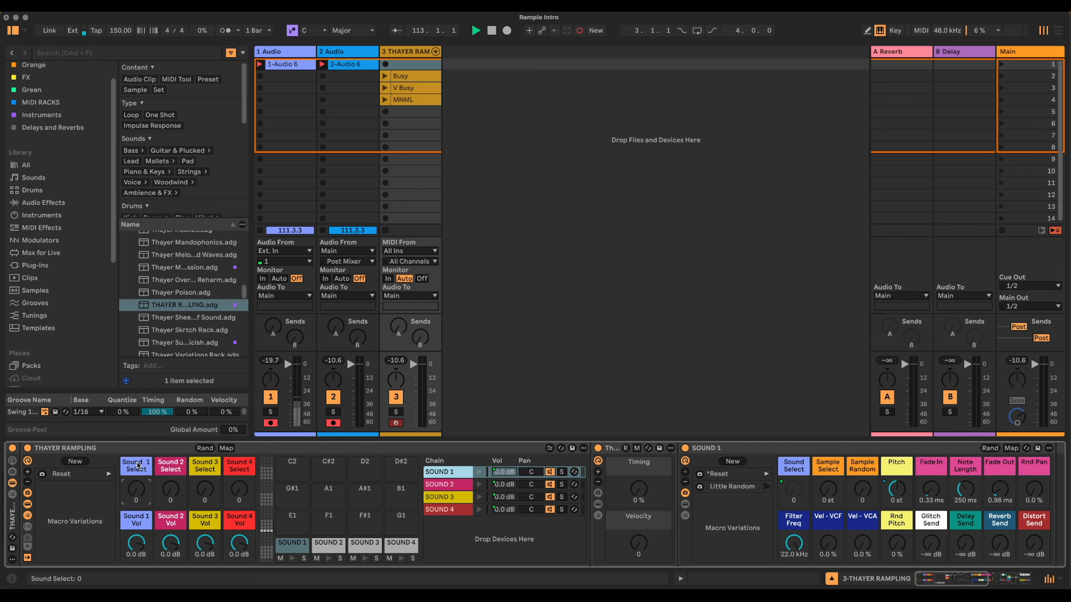
# - Create a MIDI clip in slot 8 of the THAYER RAMPLING track and draw a one-beat SOUND 1 note at its start
pyautogui.doubleClick(411, 148)
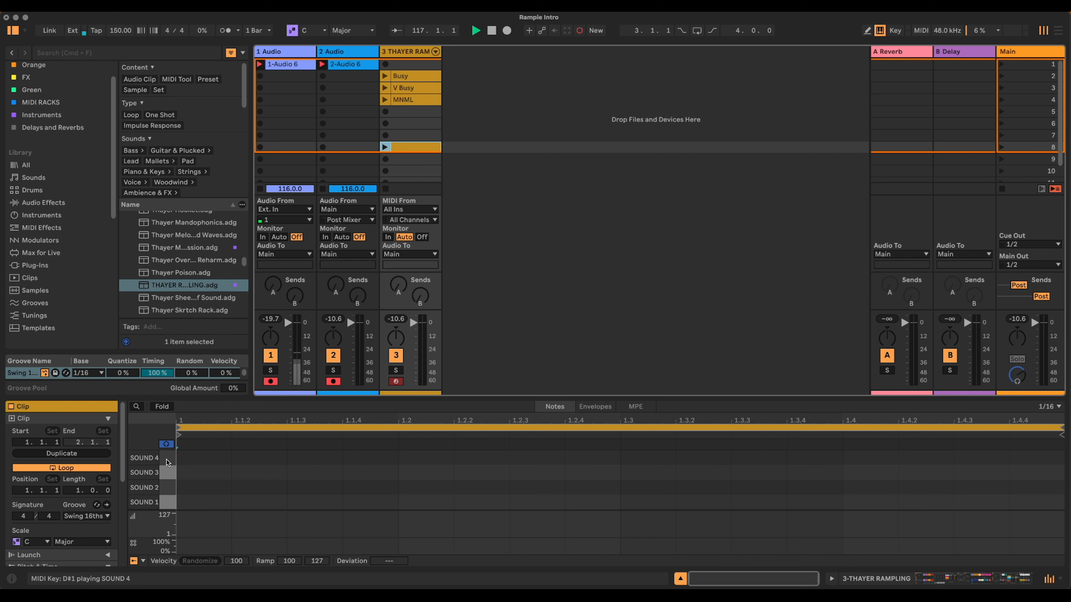
pyautogui.click(193, 501)
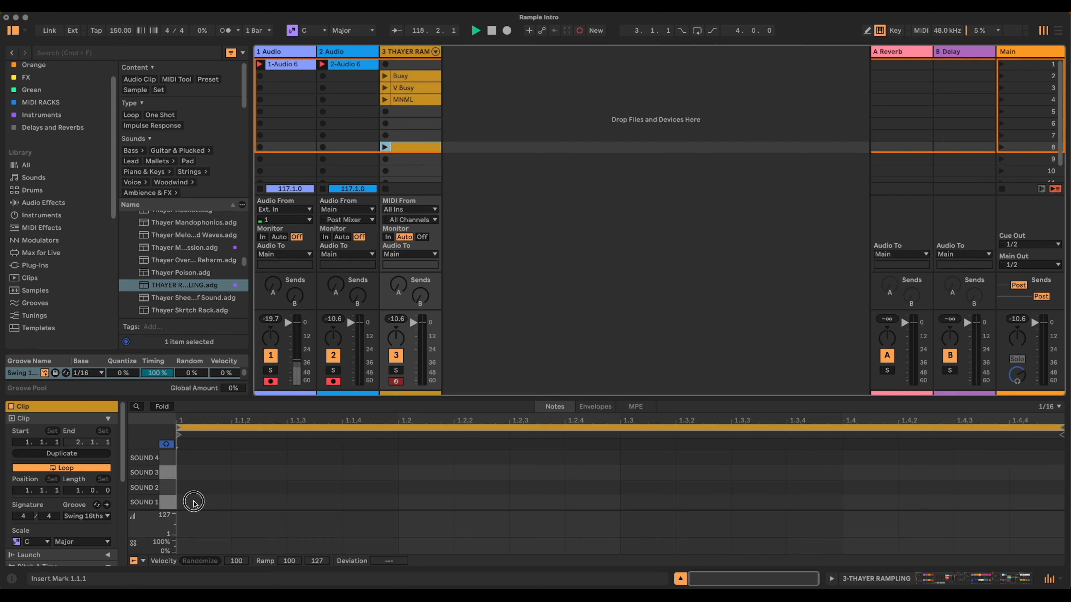
pyautogui.moveTo(193, 502); pyautogui.dragTo(388, 503)
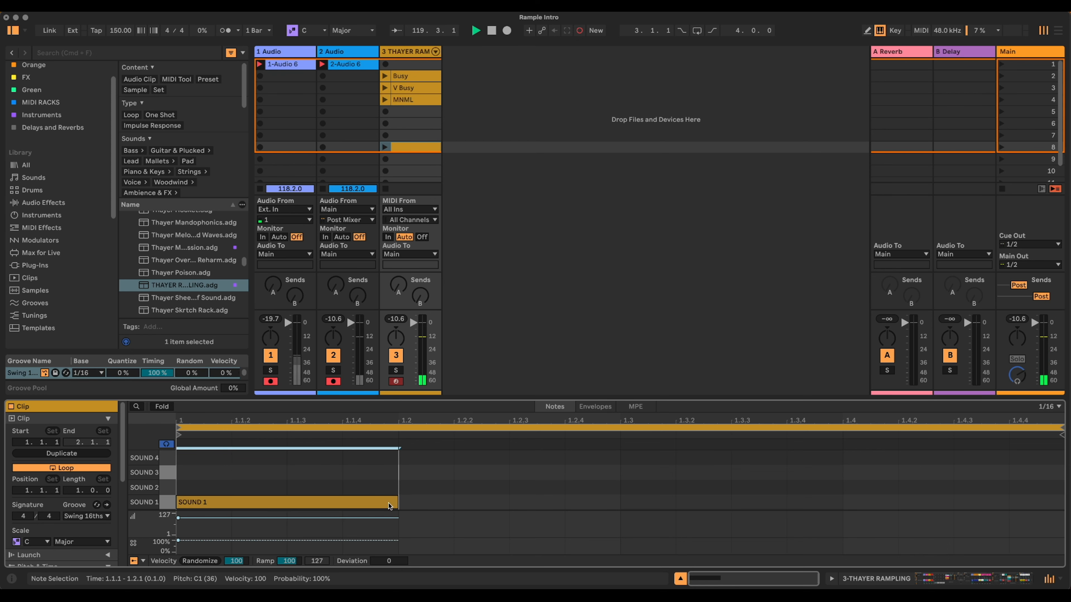
# - Duplicate the SOUND 1 note three times to fill the bar and launch the clip
pyautogui.press('super+d')
pyautogui.press('super+d')
pyautogui.press('super+d')
pyautogui.click(385, 146)
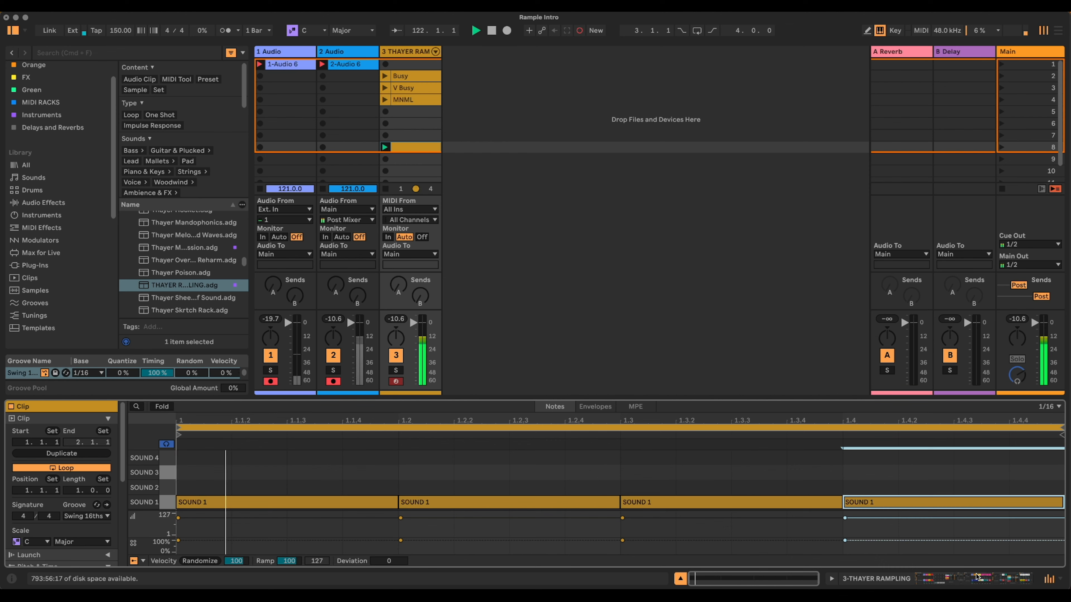
# - Bring back the rack's device view, look through the RAMPING SOUNDBANK LIST spreadsheet, and return to the Live set
pyautogui.click(998, 574)
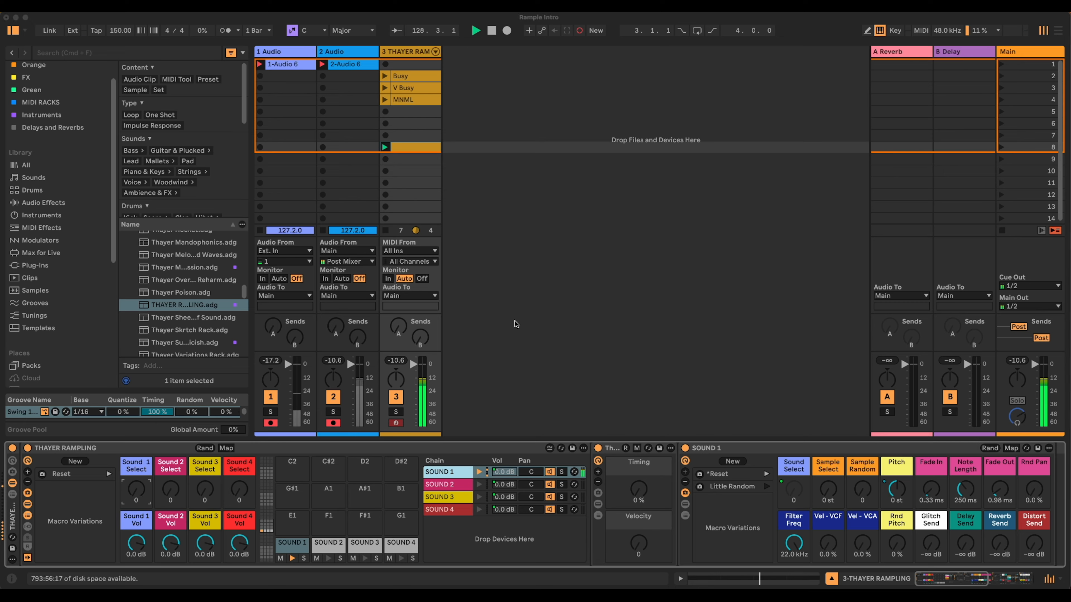
pyautogui.press('super+Tab')
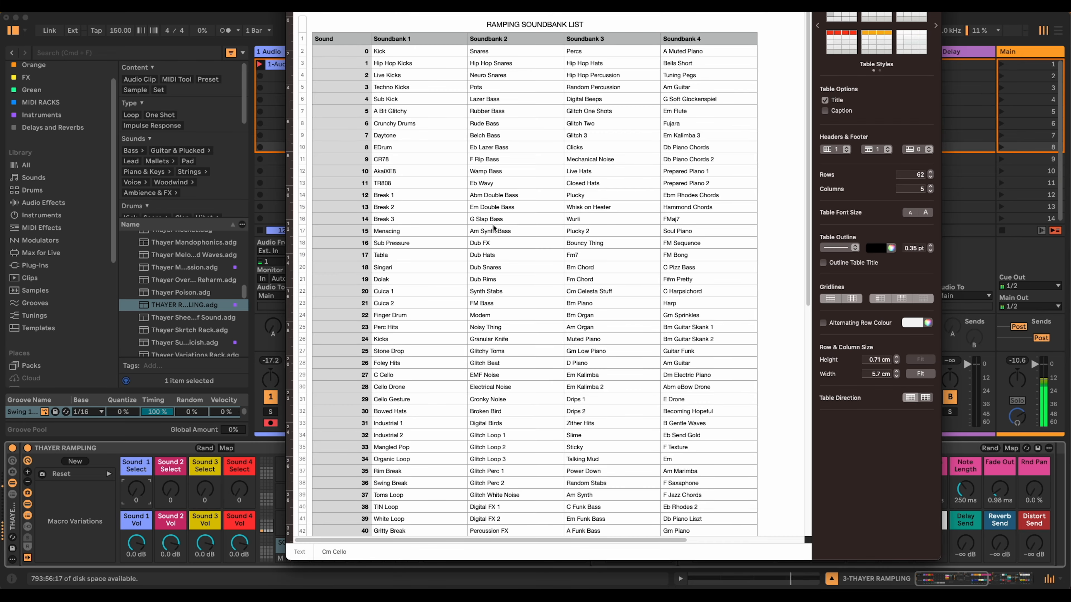
pyautogui.scroll(-5, 494, 228)
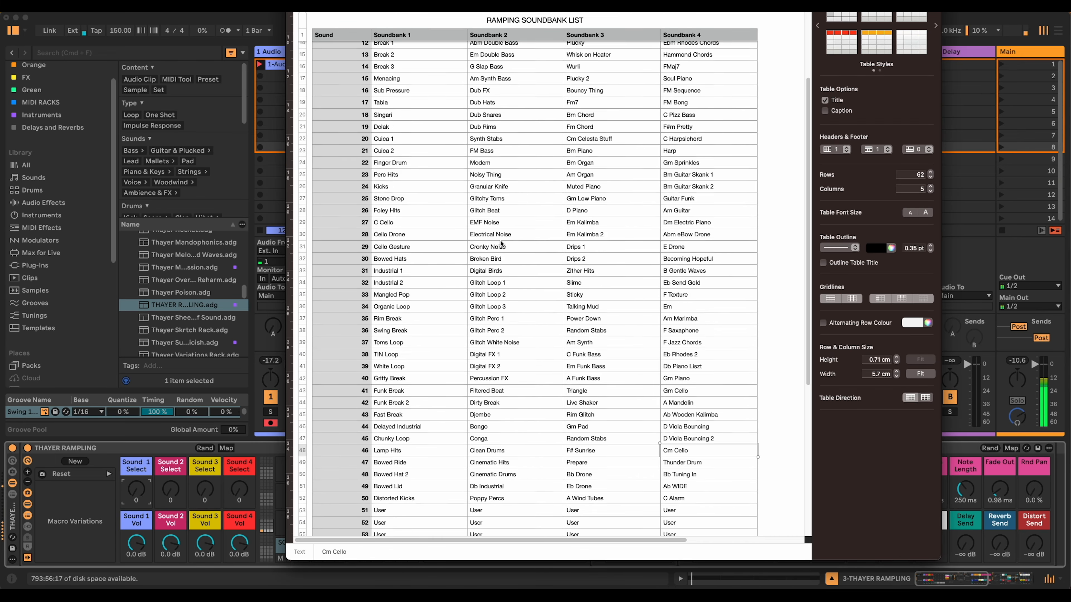
pyautogui.scroll(5, 502, 244)
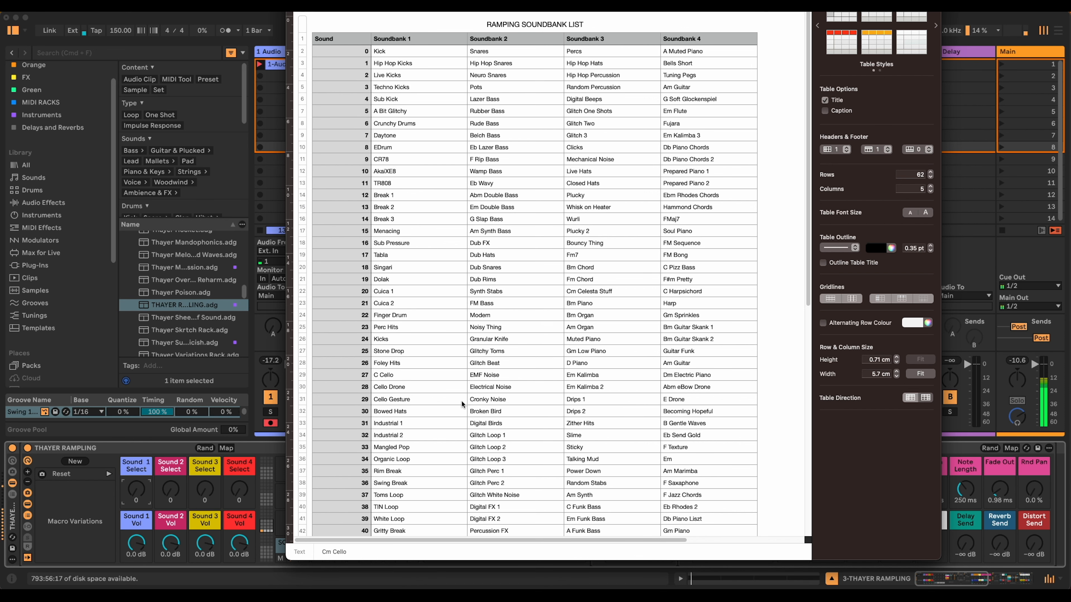
pyautogui.click(258, 446)
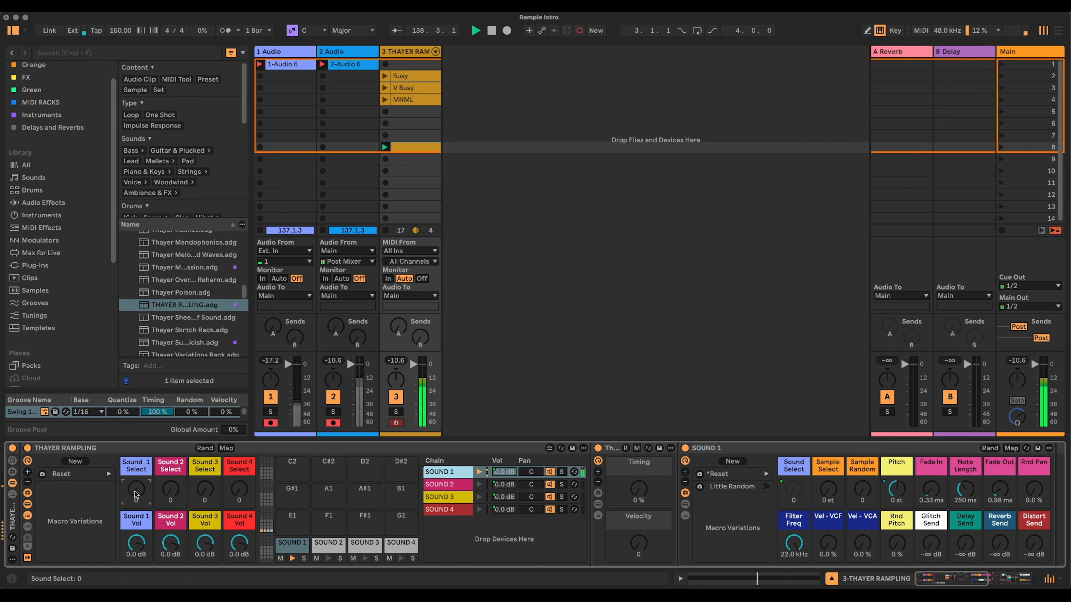
# - Sweep the Sound 1 Select macro up through the sound banks and return it to 0
pyautogui.moveTo(136, 492); pyautogui.dragTo(136, 481)
pyautogui.scroll(6, 136, 492)
pyautogui.moveTo(138, 493); pyautogui.dragTo(138, 511)
# - Try the SOUND 1 rack's Sample Select macro at +1 st and return it to 0 st
pyautogui.click(451, 472)
pyautogui.moveTo(926, 579); pyautogui.dragTo(940, 580)
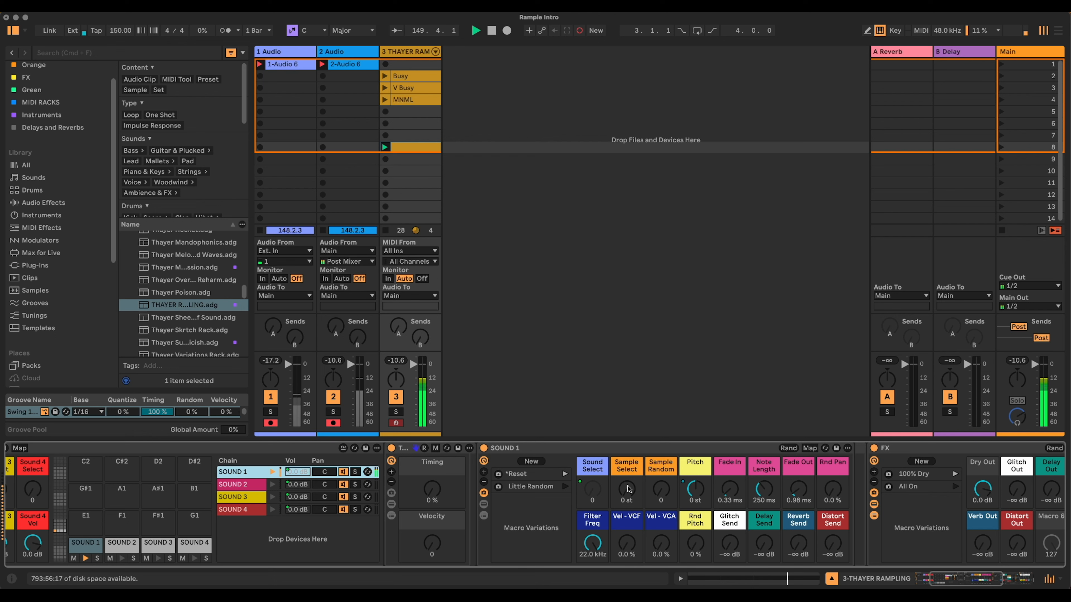
pyautogui.moveTo(622, 493); pyautogui.dragTo(622, 489)
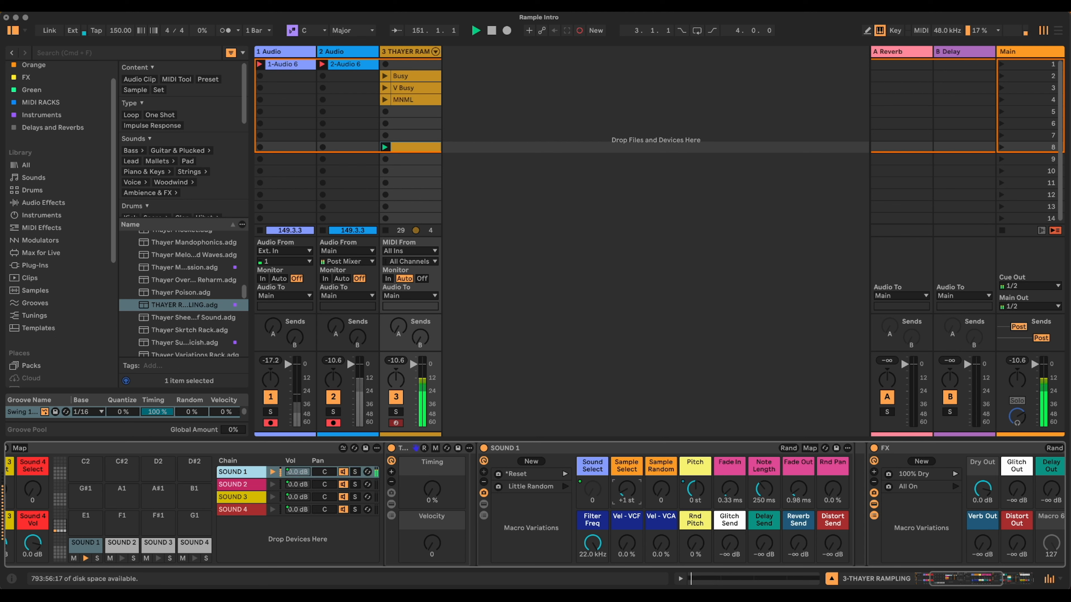
pyautogui.moveTo(622, 490)
pyautogui.mouseDown()
pyautogui.moveTo(622, 476)
pyautogui.moveTo(626, 489)
pyautogui.mouseUp()
# - Try SOUND 1's Sample Random macro at 127, return it to 0, and reset Pitch to 0 st
pyautogui.moveTo(675, 495); pyautogui.dragTo(674, 435)
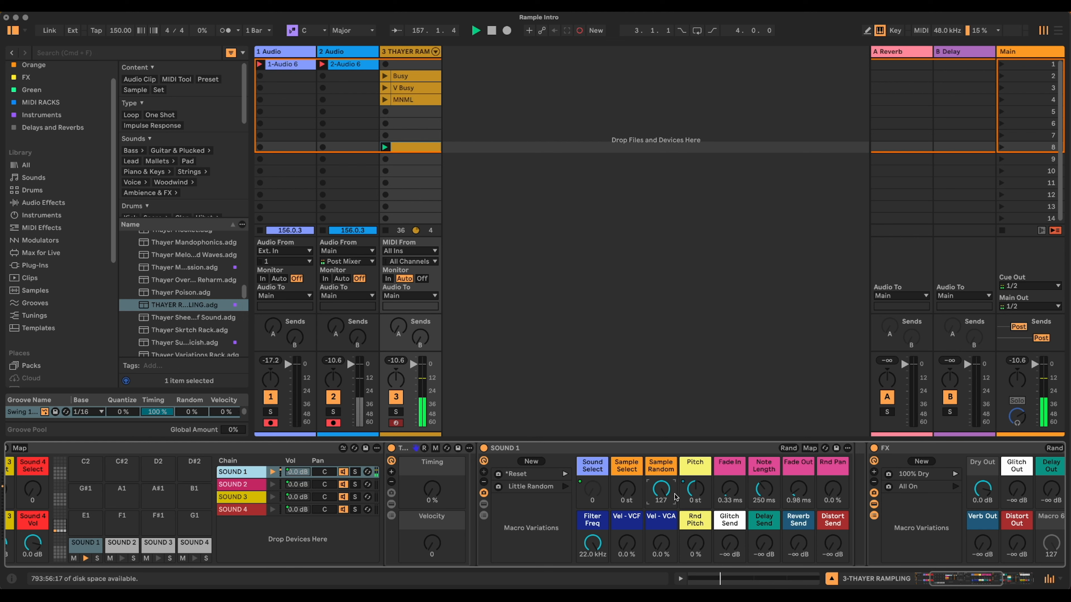
pyautogui.doubleClick(665, 493)
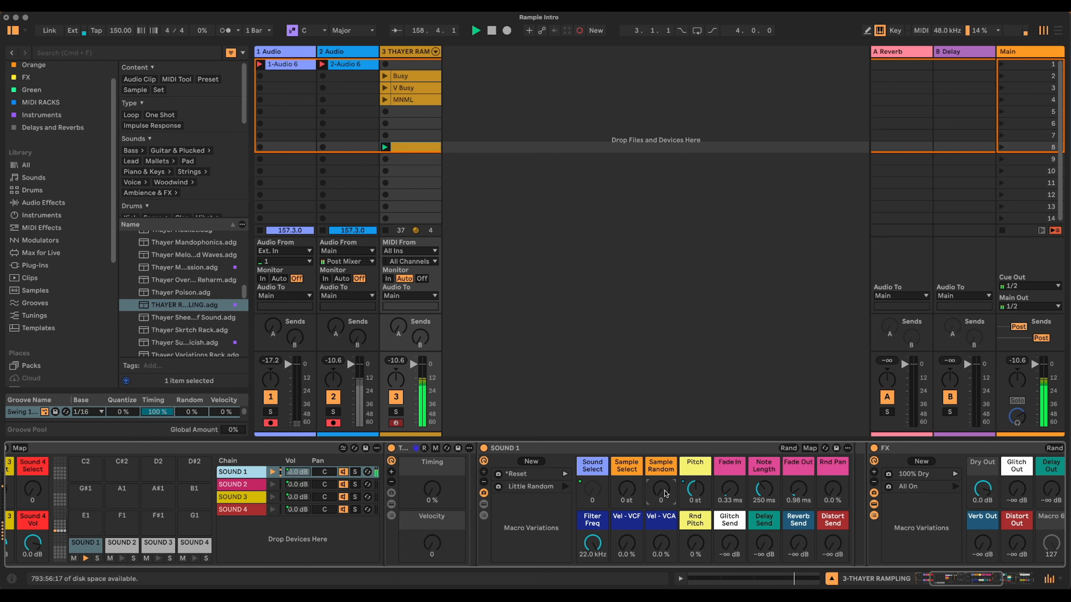
pyautogui.doubleClick(697, 490)
# - Set SOUND 1's Fade In to 0.00 ms, Note Length to 307 ms and Fade Out to 41.9 ms, and try Rnd Pan at 100%
pyautogui.moveTo(730, 491); pyautogui.dragTo(765, 488)
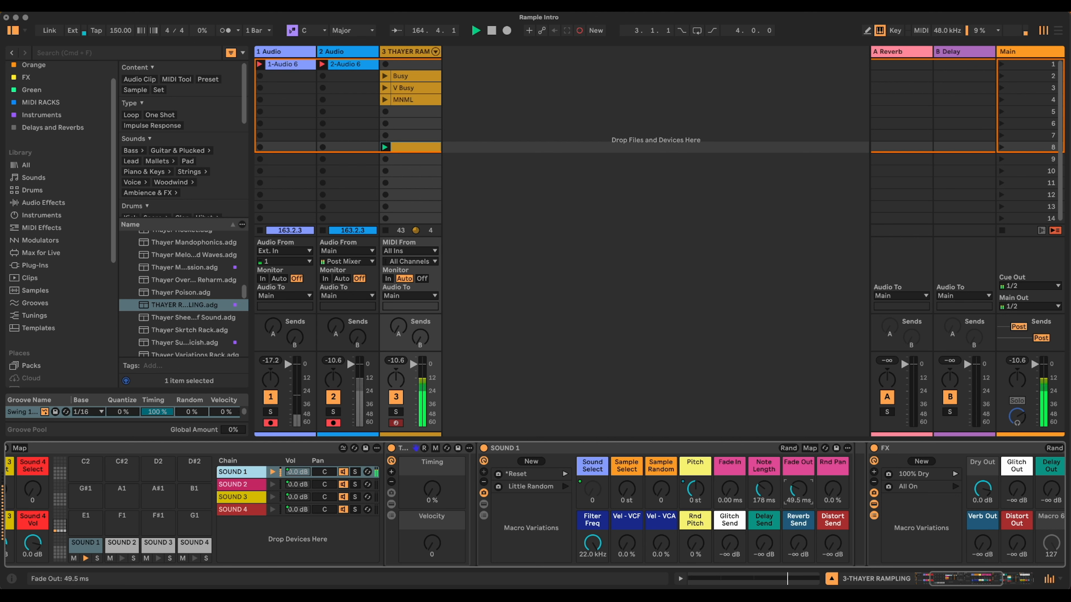
pyautogui.moveTo(798, 489); pyautogui.dragTo(798, 513)
pyautogui.moveTo(764, 489); pyautogui.dragTo(835, 447)
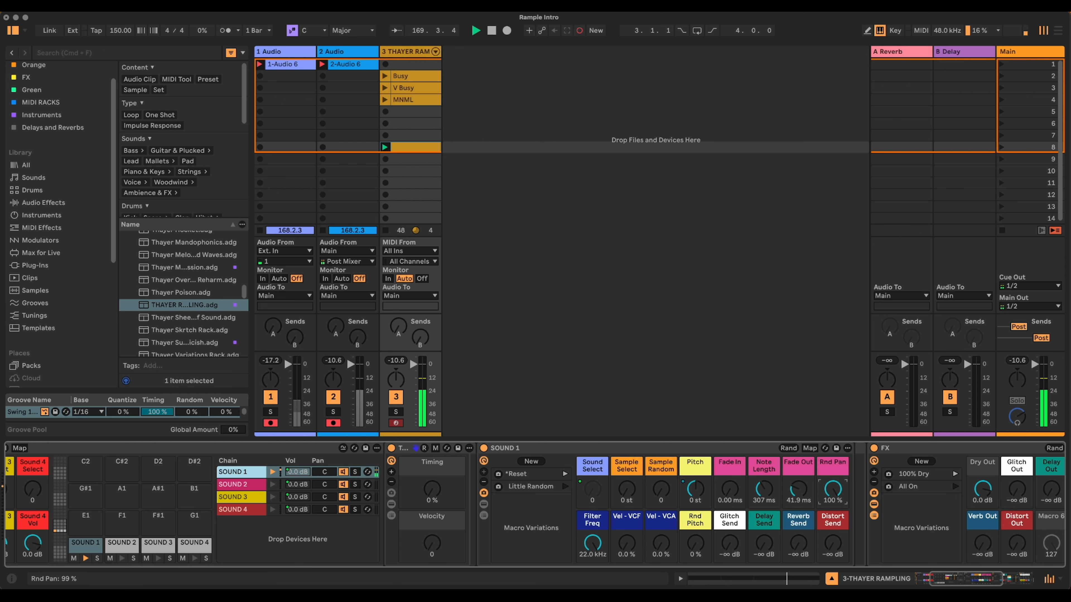
pyautogui.moveTo(835, 490); pyautogui.dragTo(862, 538)
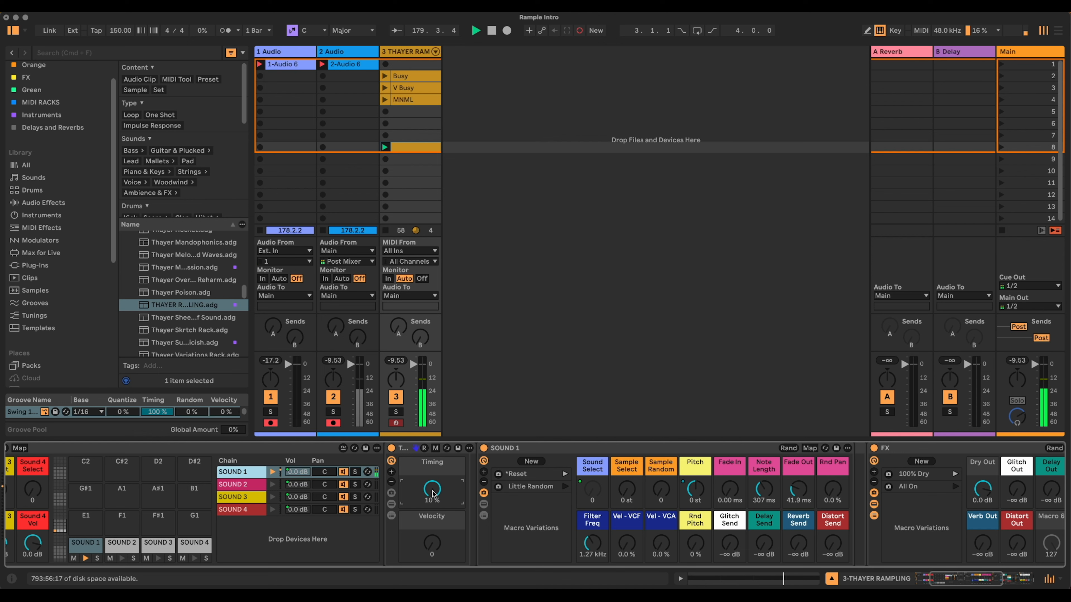
# - Set the Velocity macro to 127, try Vel - VCF and Vel - VCA, and reset both to 0.0% and Filter Freq to 22.0 kHz
pyautogui.moveTo(436, 493); pyautogui.dragTo(433, 488)
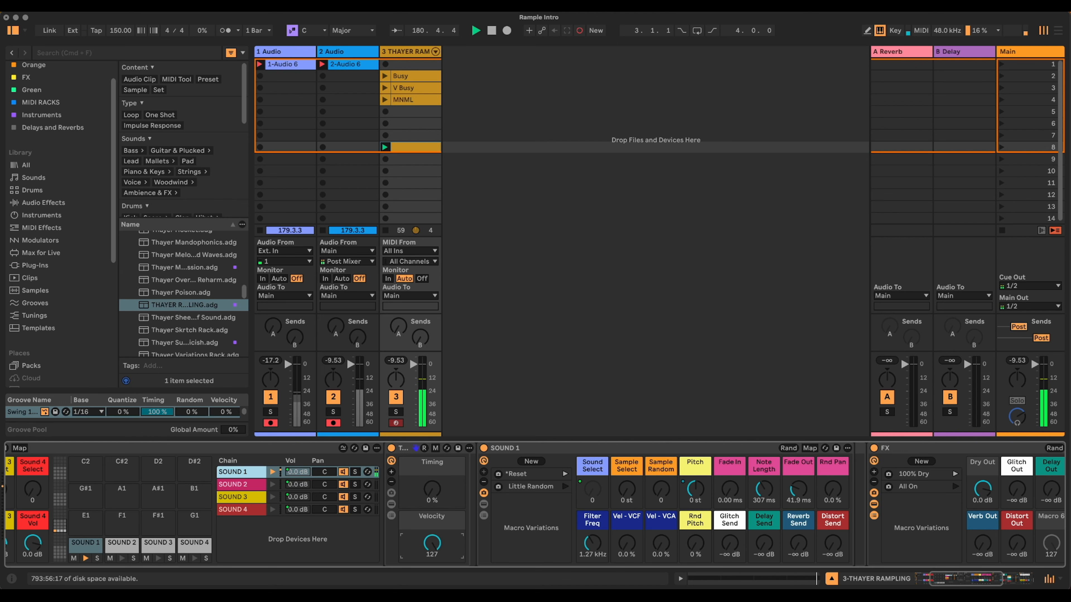
pyautogui.moveTo(626, 545); pyautogui.dragTo(626, 537)
pyautogui.doubleClick(594, 543)
pyautogui.doubleClick(628, 547)
pyautogui.doubleClick(661, 544)
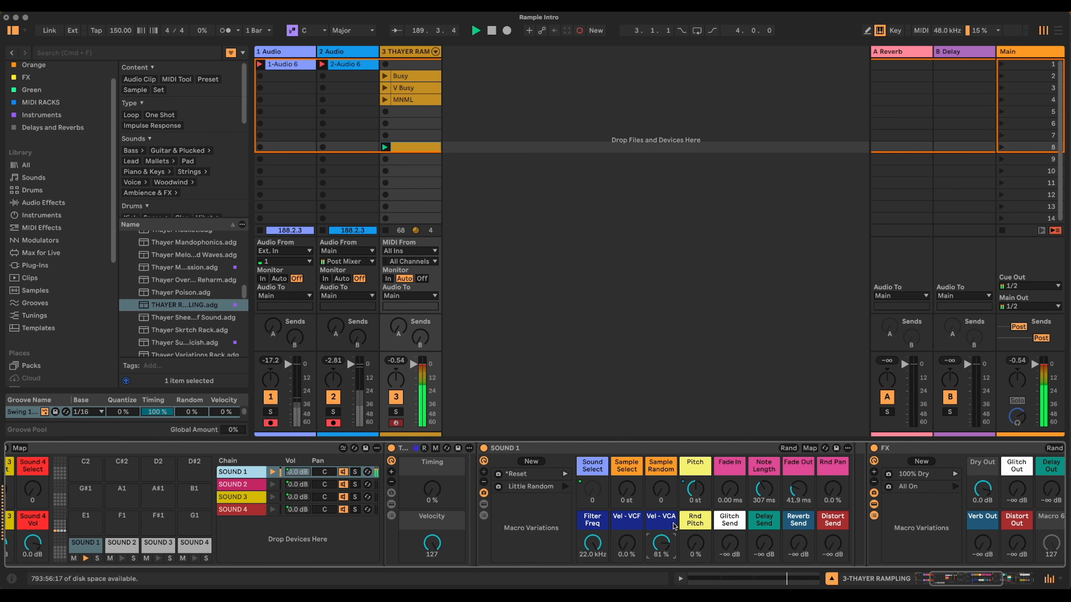
pyautogui.doubleClick(664, 543)
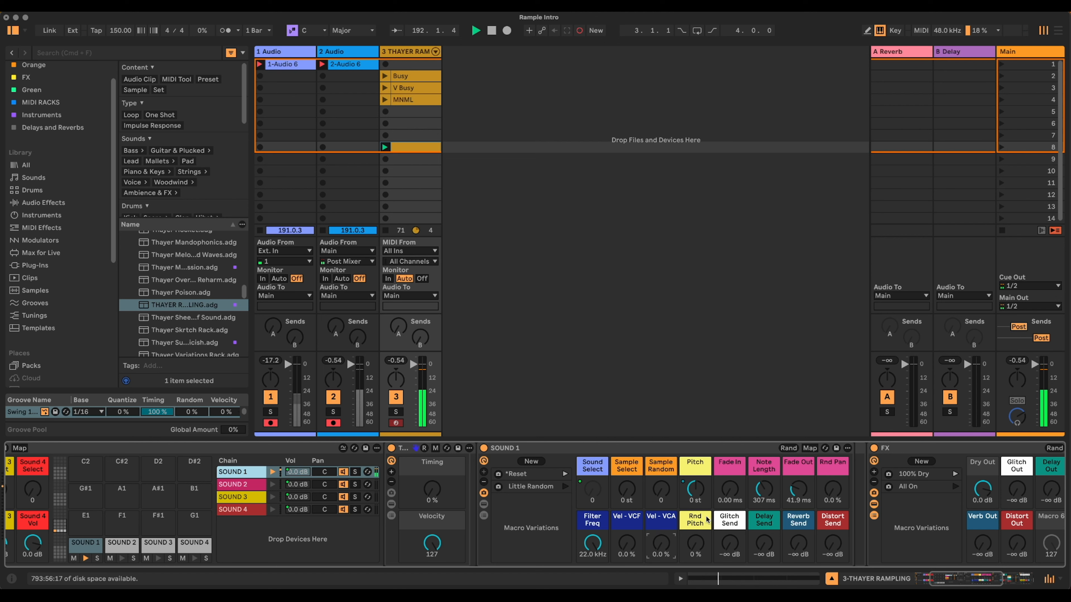
# - Try SOUND 1's Rnd Pitch macro at 54% and return it to 0%
pyautogui.moveTo(695, 544); pyautogui.dragTo(695, 525)
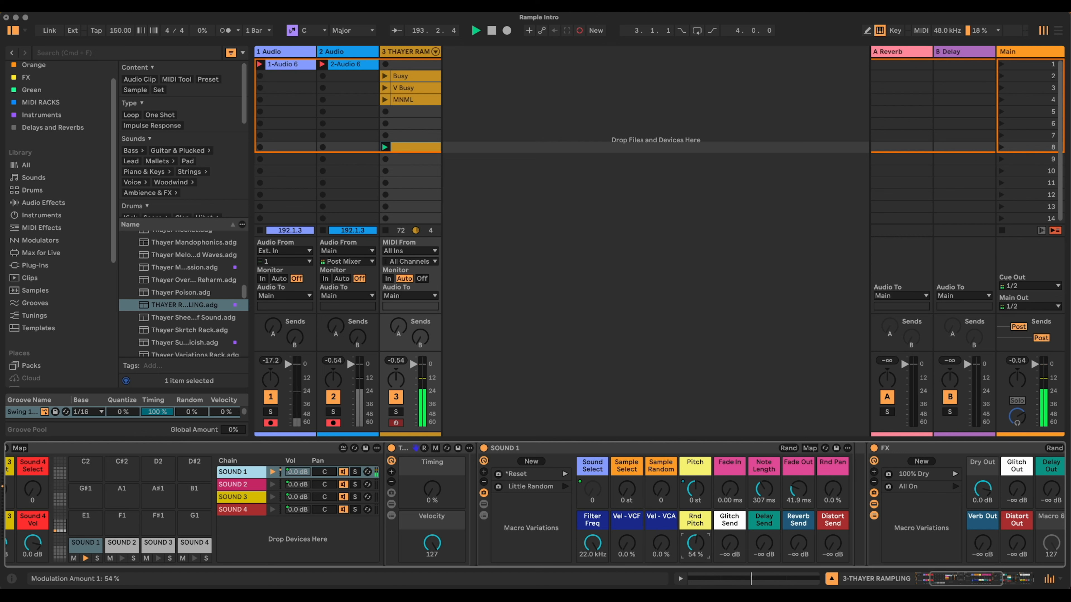
pyautogui.doubleClick(695, 544)
# - Set SOUND 1's Glitch Send to -5.79 dB and the FX rack's Glitch Out to -0.927 dB
pyautogui.click(960, 578)
pyautogui.moveTo(961, 577); pyautogui.dragTo(965, 577)
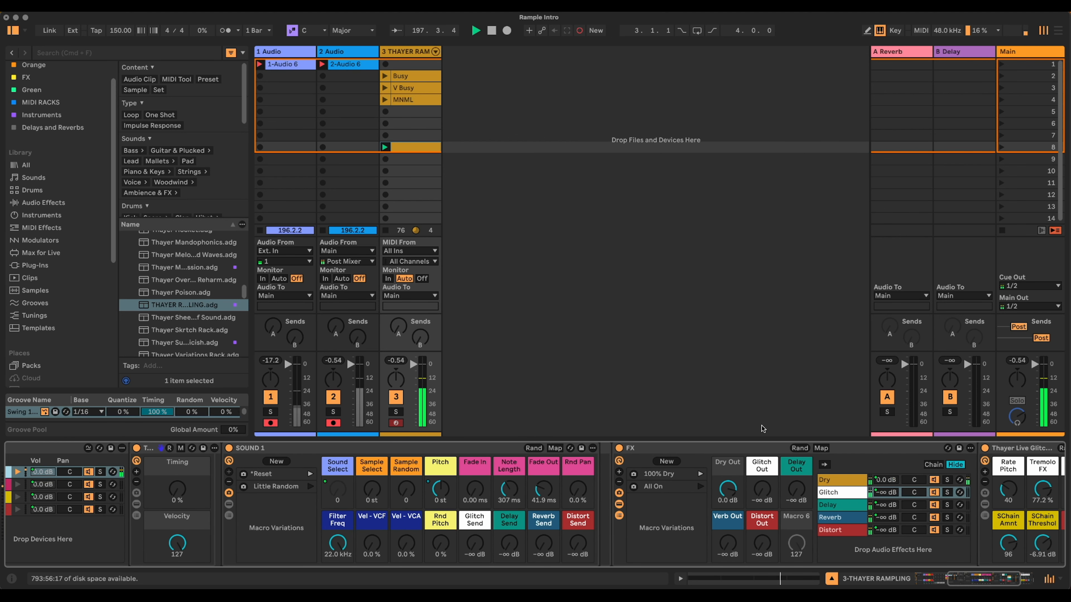
pyautogui.moveTo(475, 540)
pyautogui.mouseDown()
pyautogui.moveTo(475, 527)
pyautogui.moveTo(476, 541)
pyautogui.mouseUp()
pyautogui.moveTo(761, 491); pyautogui.dragTo(761, 468)
# - Show the Glitch chain's rack and set Rate Pitch to 68, Tremolo FX to 86.6%, SChain Amnt to 104 and SChain Threshold to -24.3 dB
pyautogui.moveTo(986, 579); pyautogui.dragTo(1000, 580)
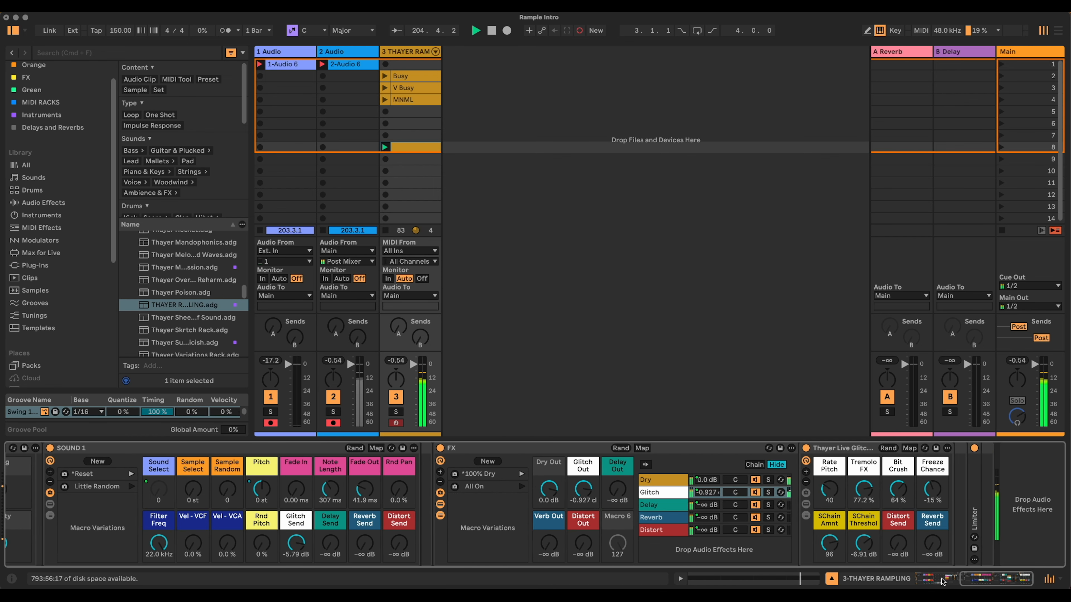
pyautogui.click(673, 493)
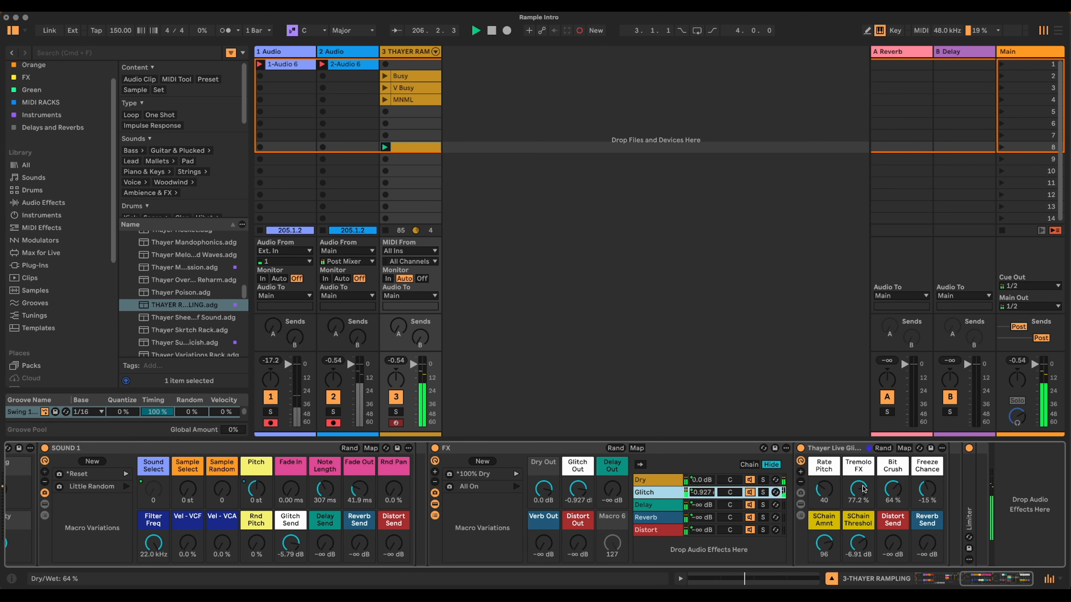
pyautogui.moveTo(858, 490); pyautogui.dragTo(824, 472)
pyautogui.moveTo(850, 549)
pyautogui.mouseDown()
pyautogui.moveTo(858, 541)
pyautogui.moveTo(858, 590)
pyautogui.moveTo(825, 527)
pyautogui.moveTo(829, 554)
pyautogui.moveTo(849, 542)
pyautogui.mouseUp()
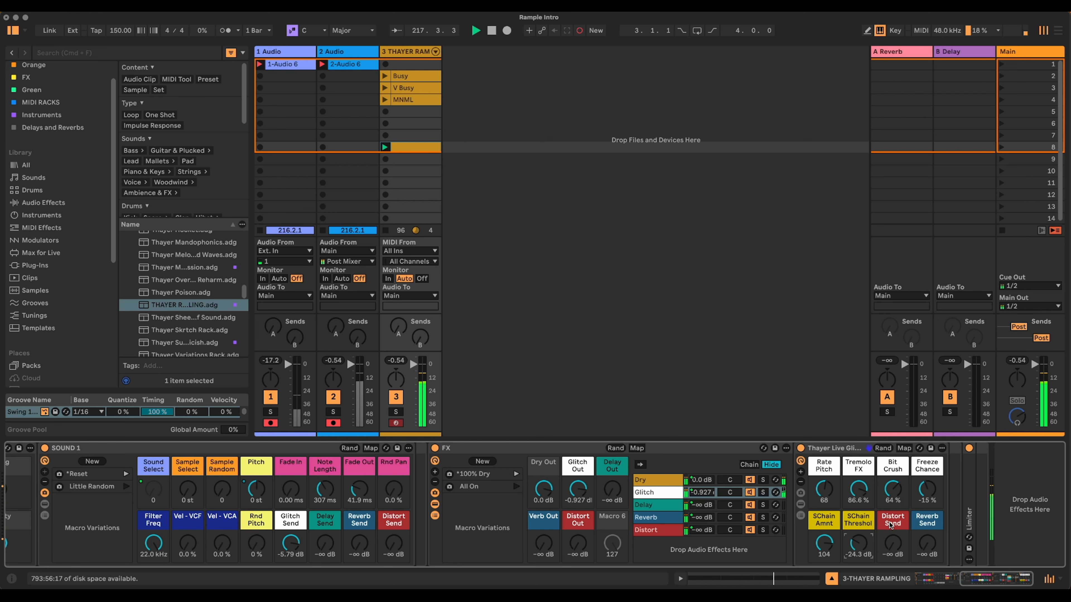
# - Switch SOUND 1's send from Glitch to Delay at -6.61 dB, select the Delay chain and set FX's Delay Out to -0.297 dB
pyautogui.click(979, 579)
pyautogui.moveTo(979, 579); pyautogui.dragTo(963, 579)
pyautogui.moveTo(548, 543); pyautogui.dragTo(548, 525)
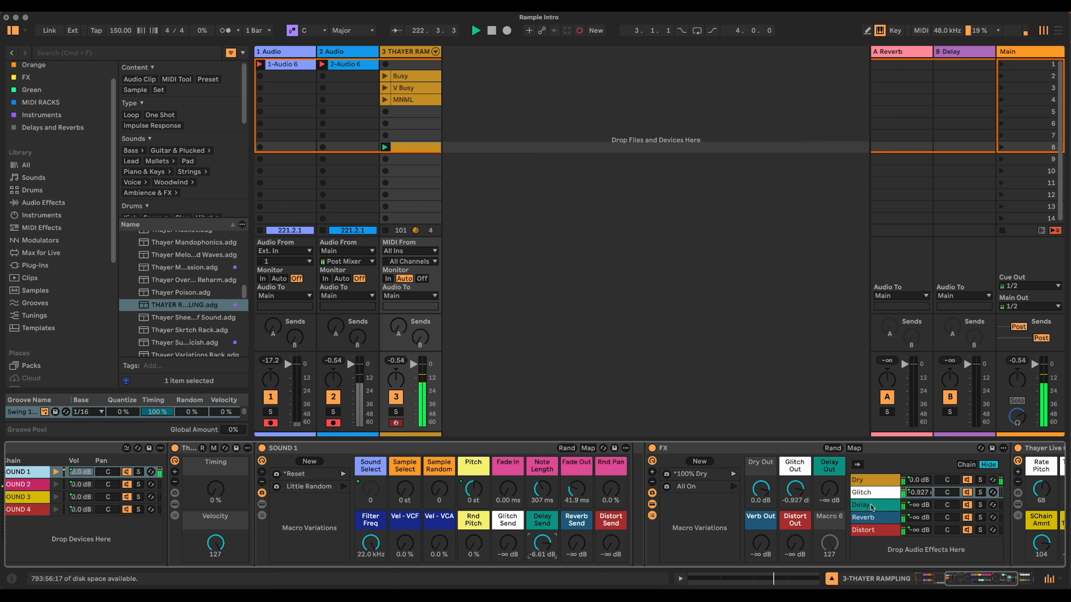
pyautogui.click(862, 505)
pyautogui.moveTo(829, 490); pyautogui.dragTo(829, 451)
# - Set Delay's Sync Rate to 1/4, FBK to 57%, HP Freq to 48.2 Hz, LP Freq to 4.73 kHz, and try Glitch Send at 0.00 dB
pyautogui.moveTo(988, 582); pyautogui.dragTo(1009, 578)
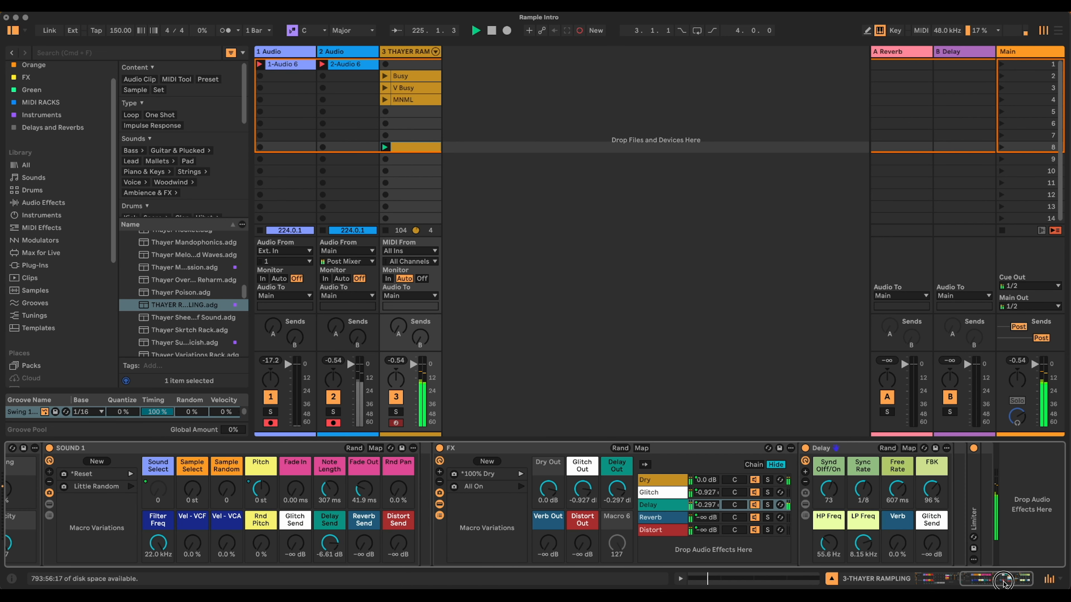
pyautogui.moveTo(862, 543); pyautogui.dragTo(829, 544)
pyautogui.click(864, 492)
pyautogui.moveTo(863, 490); pyautogui.dragTo(863, 485)
pyautogui.moveTo(932, 489); pyautogui.dragTo(931, 505)
pyautogui.moveTo(934, 544); pyautogui.dragTo(934, 528)
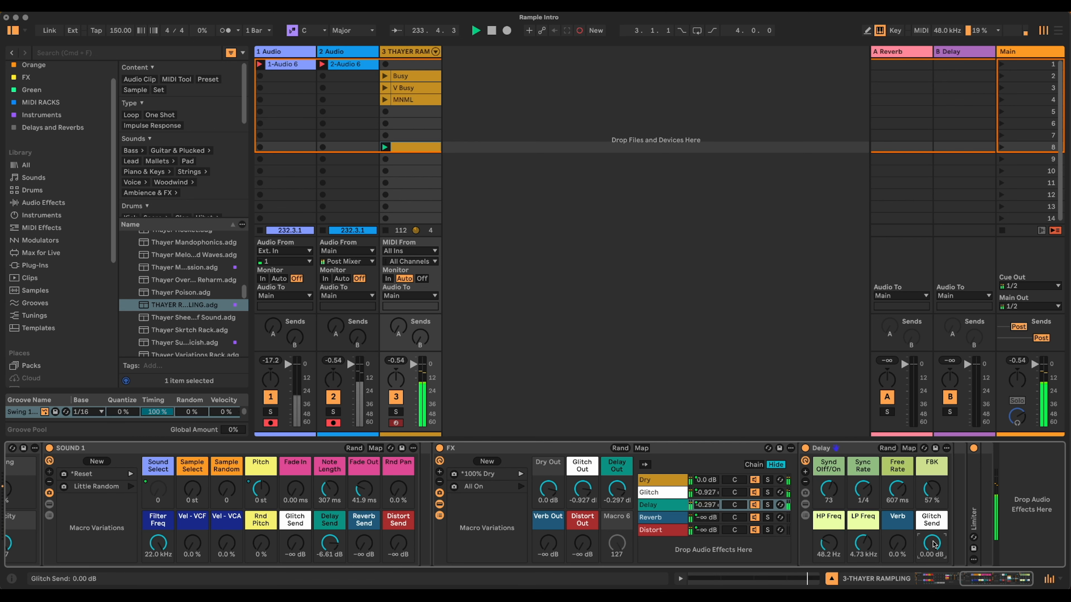
pyautogui.moveTo(934, 544); pyautogui.dragTo(934, 586)
# - Switch SOUND 1's send from Delay to Reverb at -6.61 dB, set FX's Verb Out to 0.016 dB and select the Reverb chain
pyautogui.hscroll(-5, 603, 546)
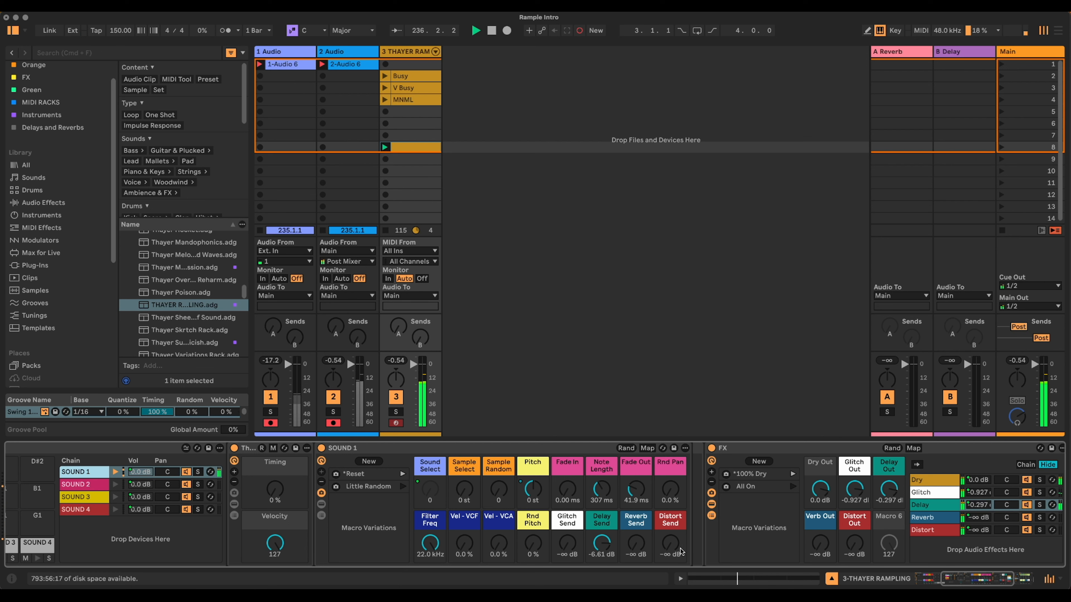
pyautogui.moveTo(603, 547); pyautogui.dragTo(603, 584)
pyautogui.moveTo(636, 545); pyautogui.dragTo(636, 530)
pyautogui.moveTo(820, 544); pyautogui.dragTo(820, 514)
pyautogui.moveTo(966, 518); pyautogui.dragTo(966, 504)
pyautogui.click(944, 518)
# - On the Reverb rack, set SChain Amnt to -30.9 dB and Decay Time to 2.71 s
pyautogui.click(978, 577)
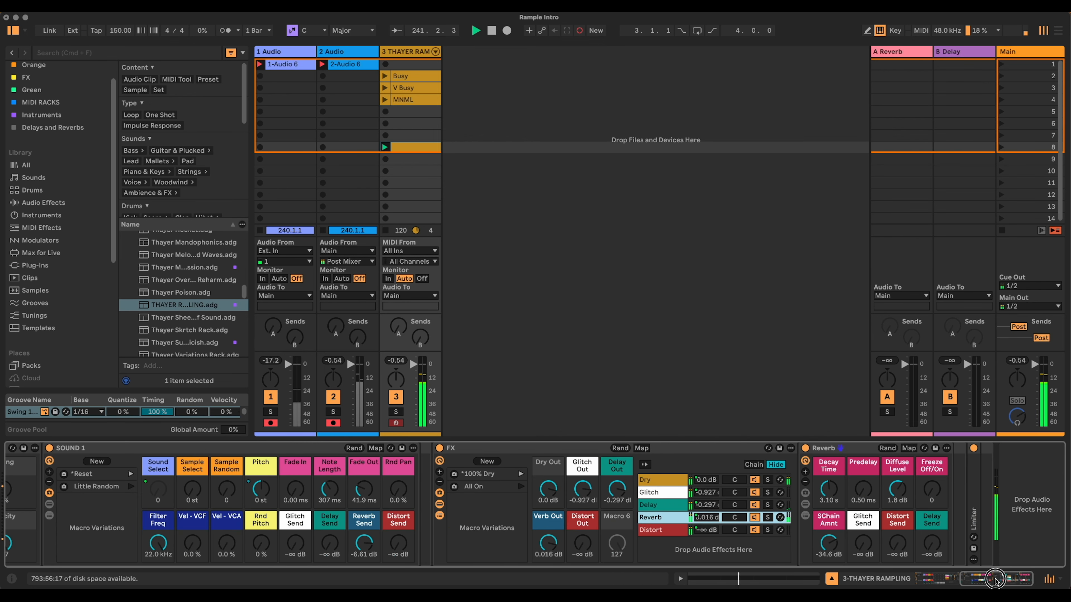
pyautogui.moveTo(828, 543)
pyautogui.mouseDown()
pyautogui.moveTo(828, 558)
pyautogui.moveTo(828, 529)
pyautogui.mouseUp()
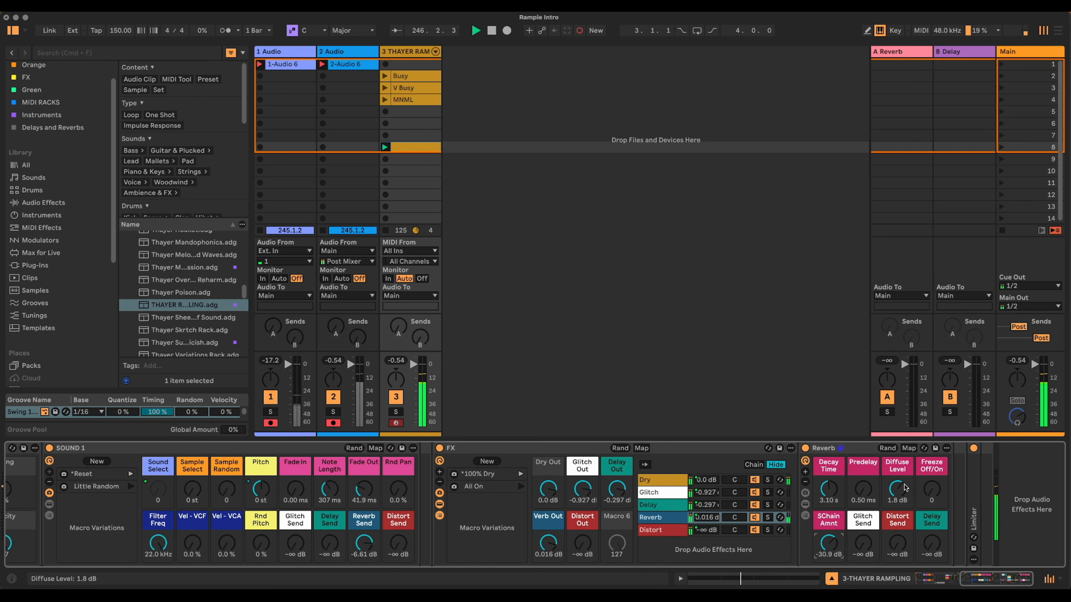
pyautogui.moveTo(823, 490); pyautogui.dragTo(824, 495)
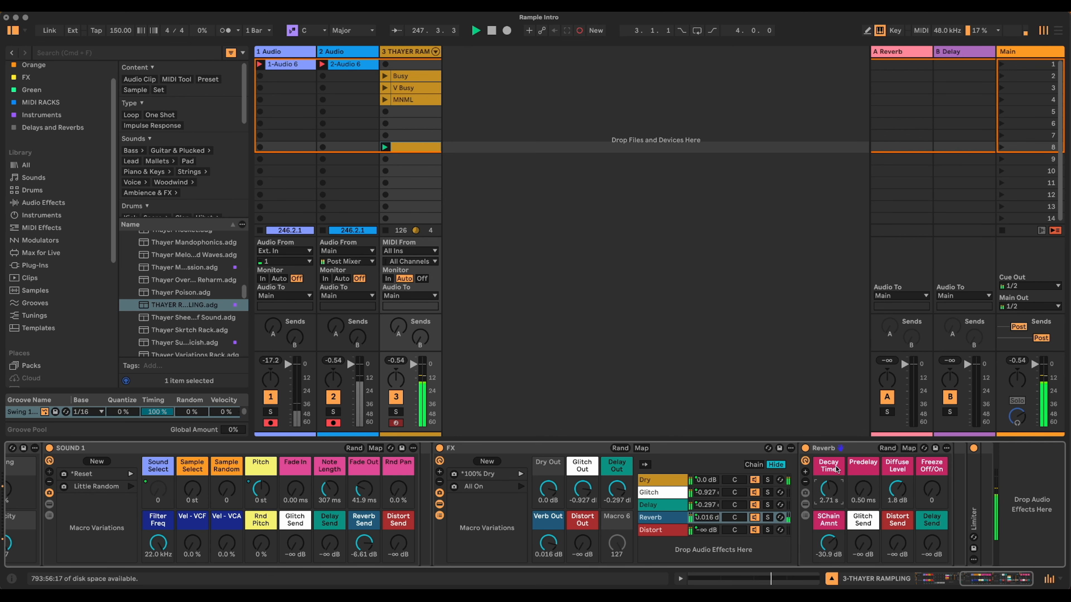
# - Switch SOUND 1's send from Reverb to Distort at -2.20 dB, select the Distort chain and set FX's Distort Out to -2.187 dB
pyautogui.hscroll(-10, 843, 527)
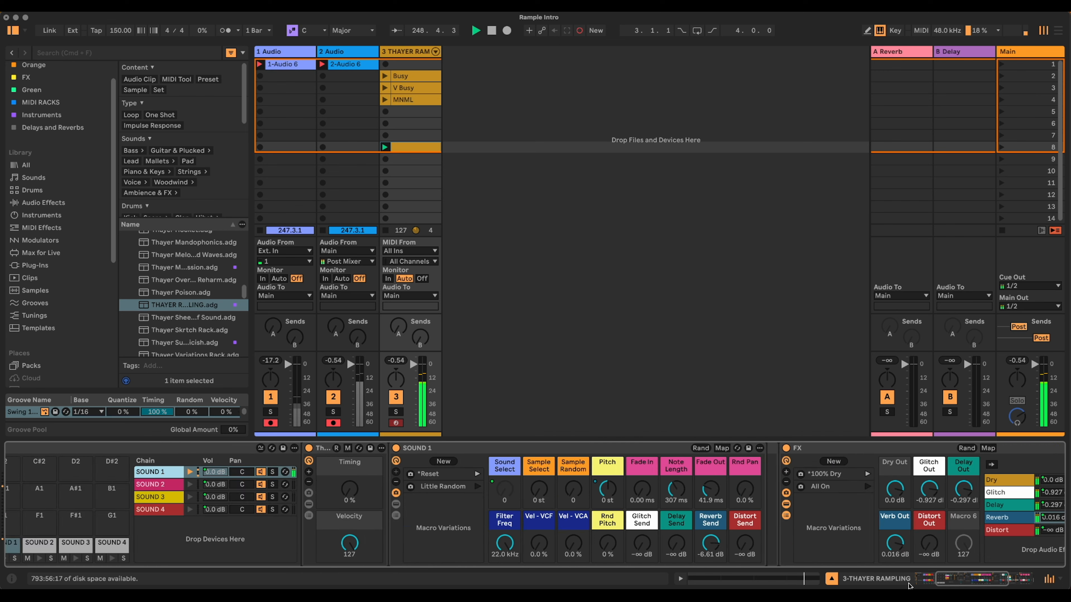
pyautogui.moveTo(712, 543); pyautogui.dragTo(711, 590)
pyautogui.moveTo(745, 544); pyautogui.dragTo(745, 500)
pyautogui.click(1008, 530)
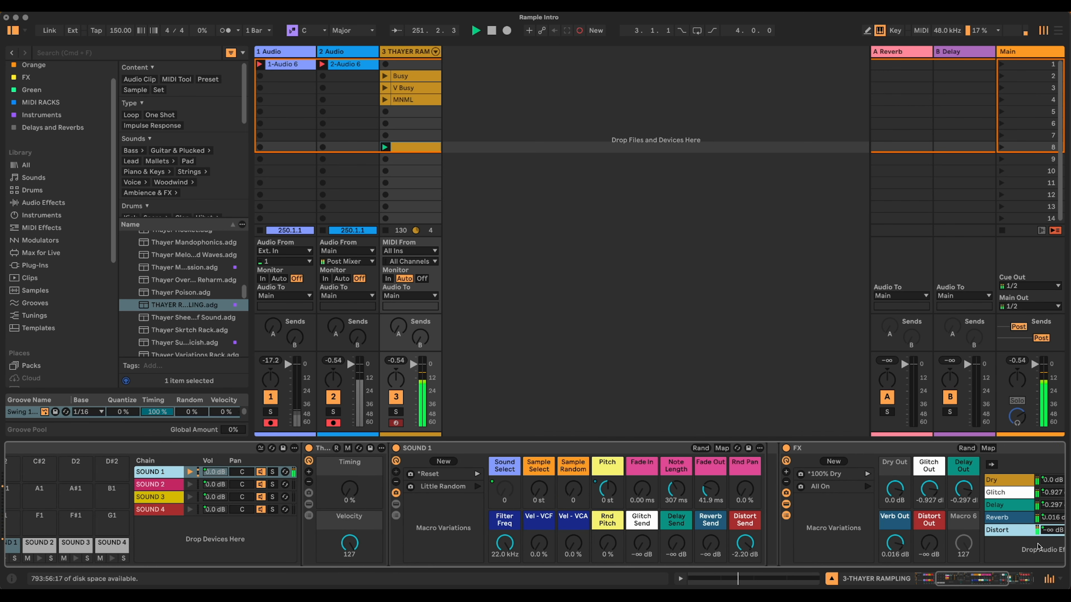
pyautogui.moveTo(928, 543); pyautogui.dragTo(929, 513)
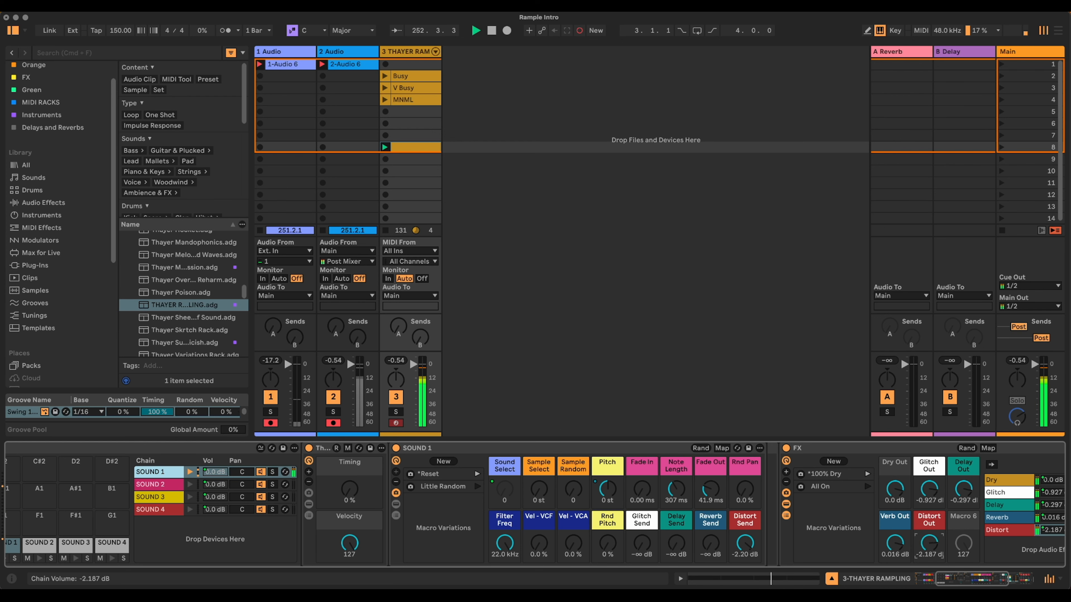
# - On the Distortion rack, set Drive to 4.0 dB, Dist Amnt to 76%, Dist TType to 91, LPF to 1.64 kHz and Fb Time to 15.0 ms
pyautogui.moveTo(954, 576); pyautogui.dragTo(979, 579)
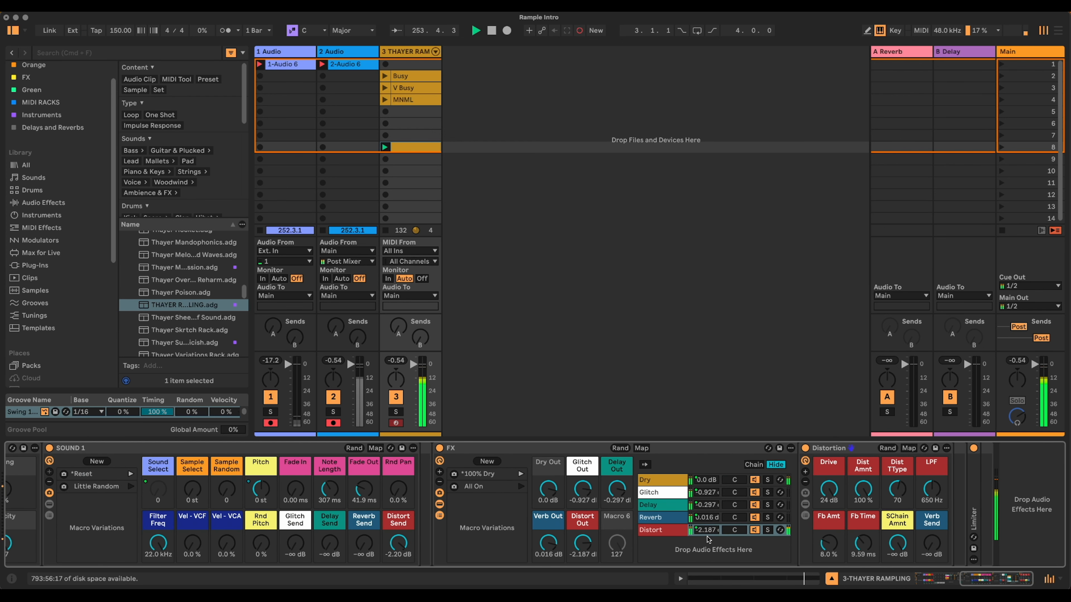
pyautogui.click(670, 529)
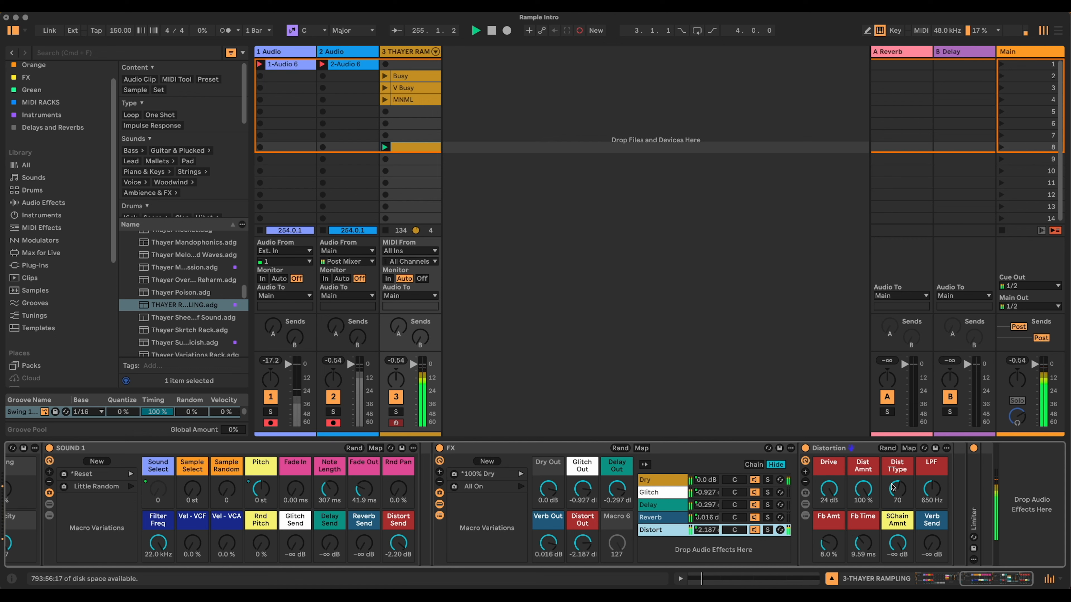
pyautogui.click(897, 544)
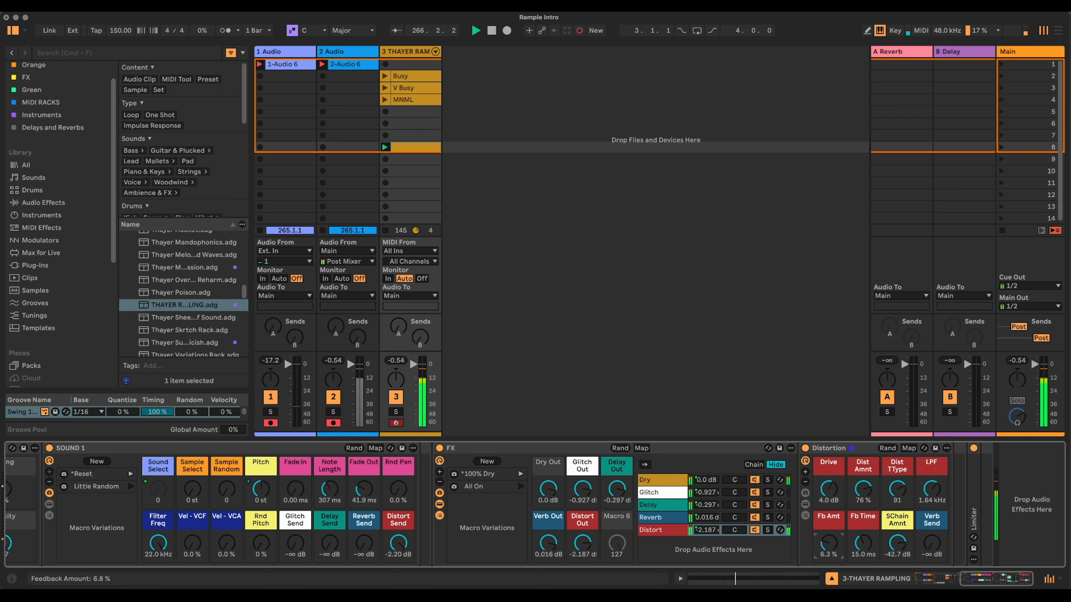
pyautogui.moveTo(907, 547); pyautogui.dragTo(907, 523)
pyautogui.moveTo(582, 543); pyautogui.dragTo(582, 539)
# - Lower SOUND 1's Distort Send to -∞ dB and randomize all of SOUND 1's macros
pyautogui.moveTo(398, 543); pyautogui.dragTo(398, 590)
pyautogui.moveTo(1025, 581); pyautogui.dragTo(976, 585)
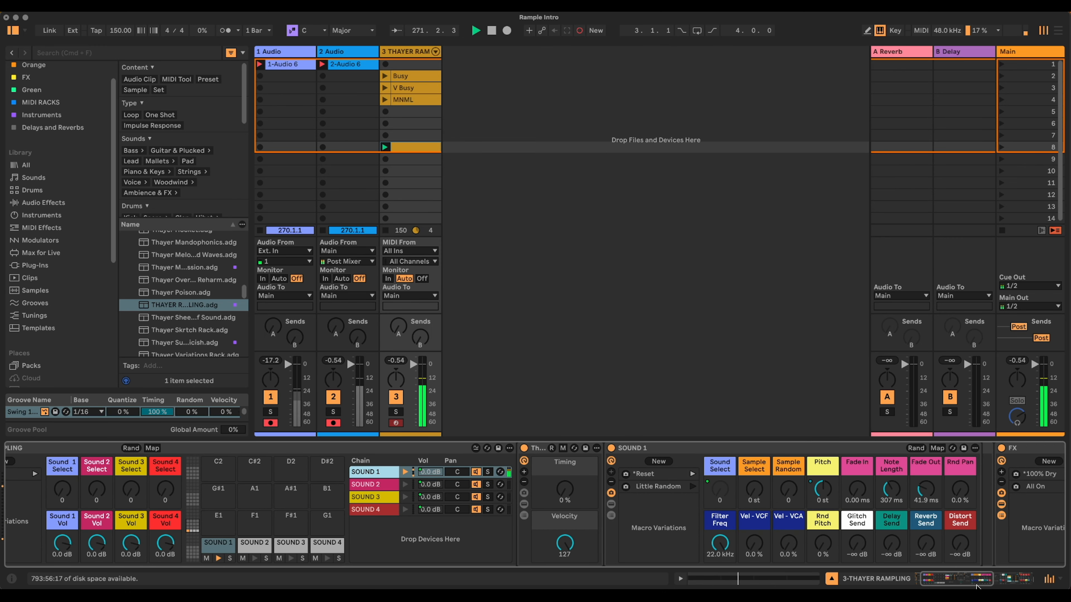
pyautogui.click(370, 475)
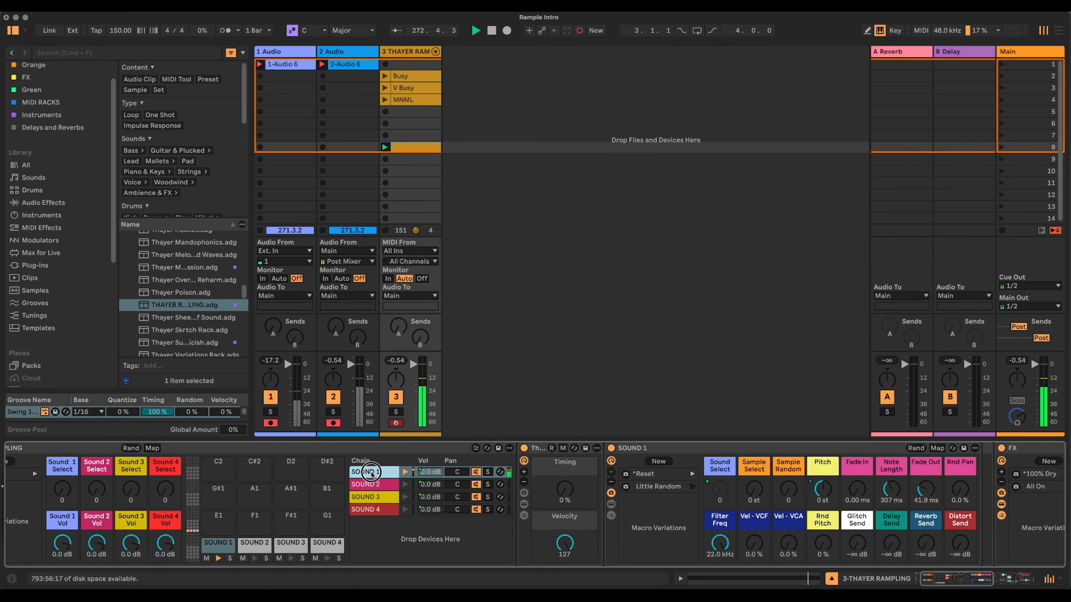
pyautogui.click(921, 448)
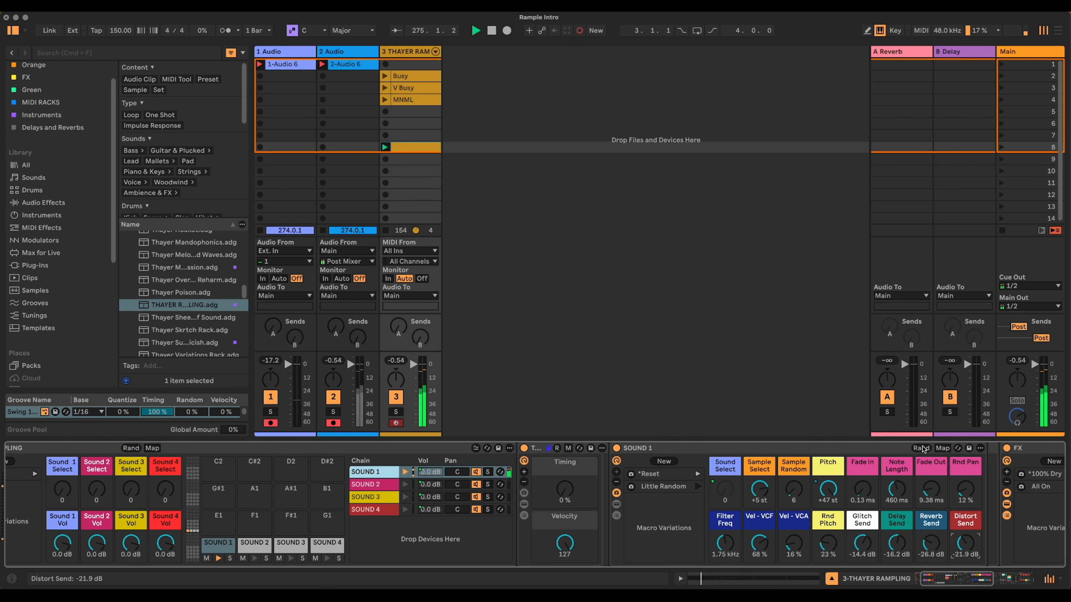
# - Recall the Reset macro variation of the SOUND 1 rack
pyautogui.hscroll(-3, 991, 484)
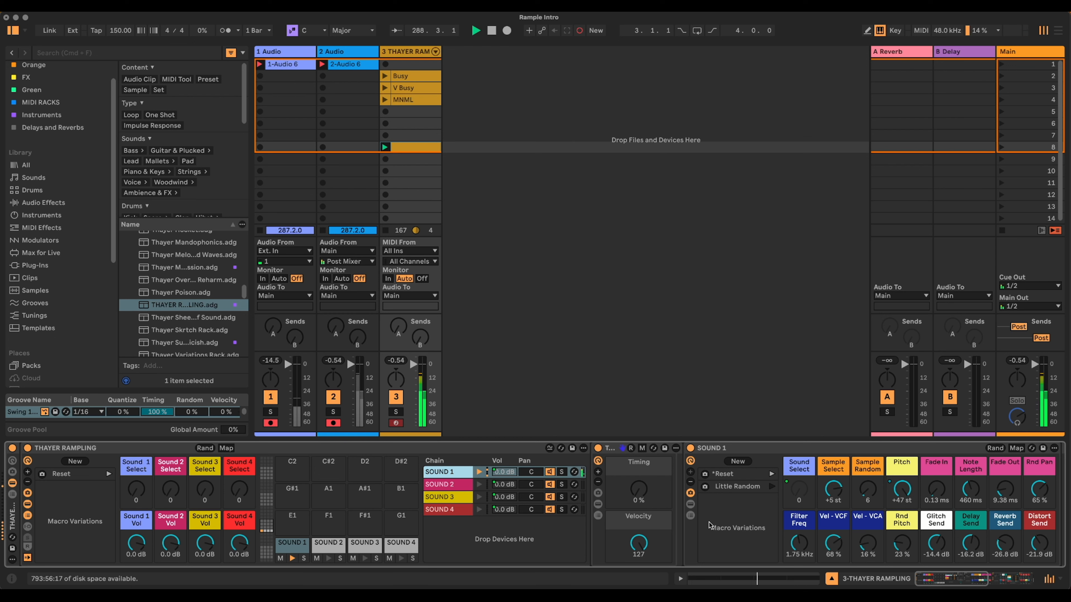
pyautogui.click(771, 474)
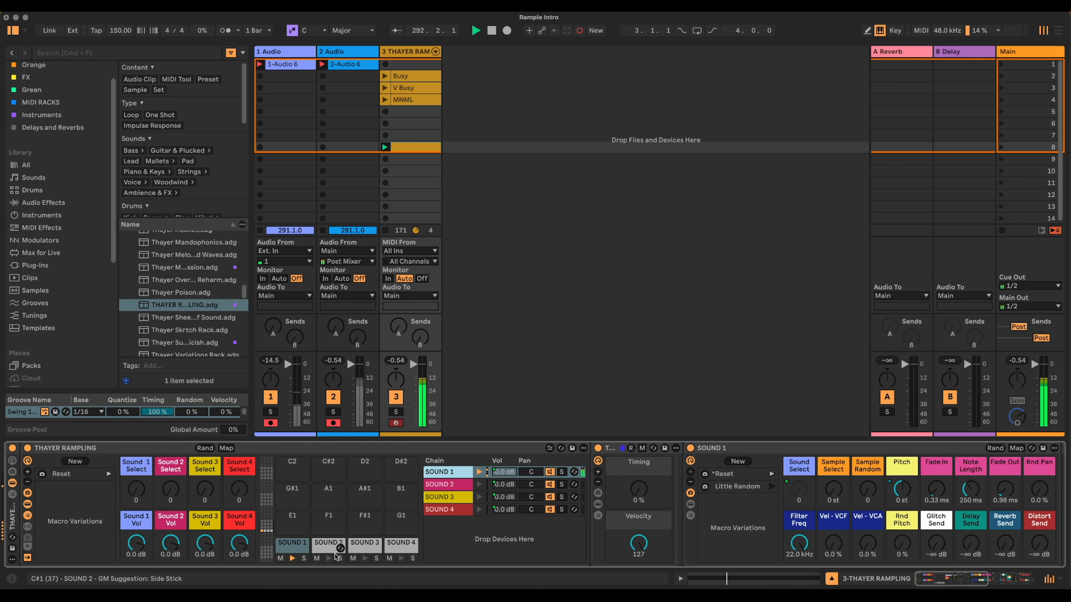
# - Open the MIDI clip in scene 8 of the THAYER RAMPLING track, set its loop length to 2 bars and briefly switch off the track
pyautogui.doubleClick(404, 148)
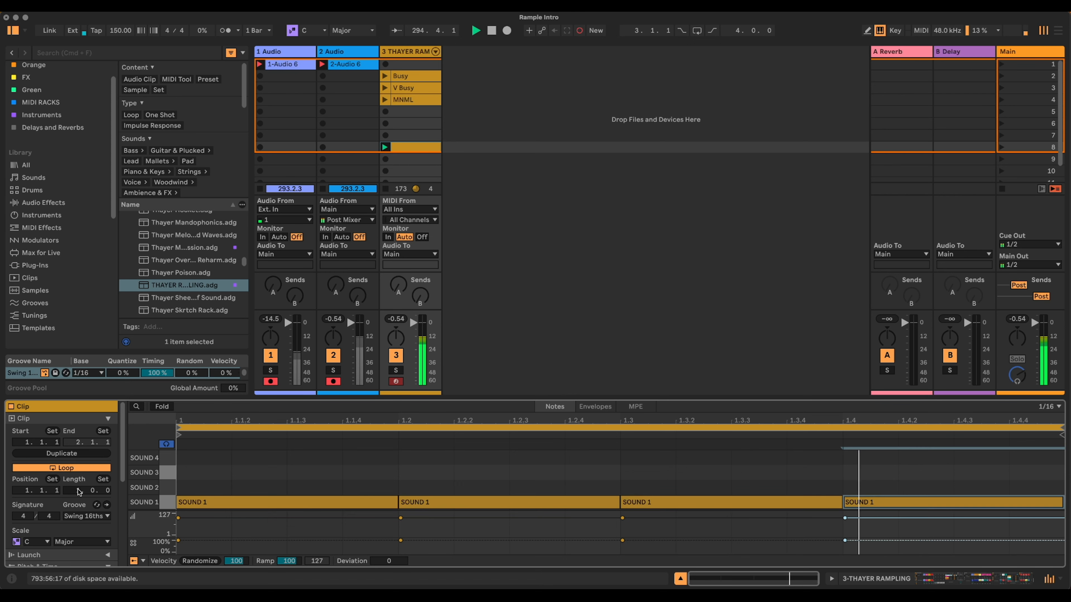
pyautogui.moveTo(80, 490); pyautogui.dragTo(80, 481)
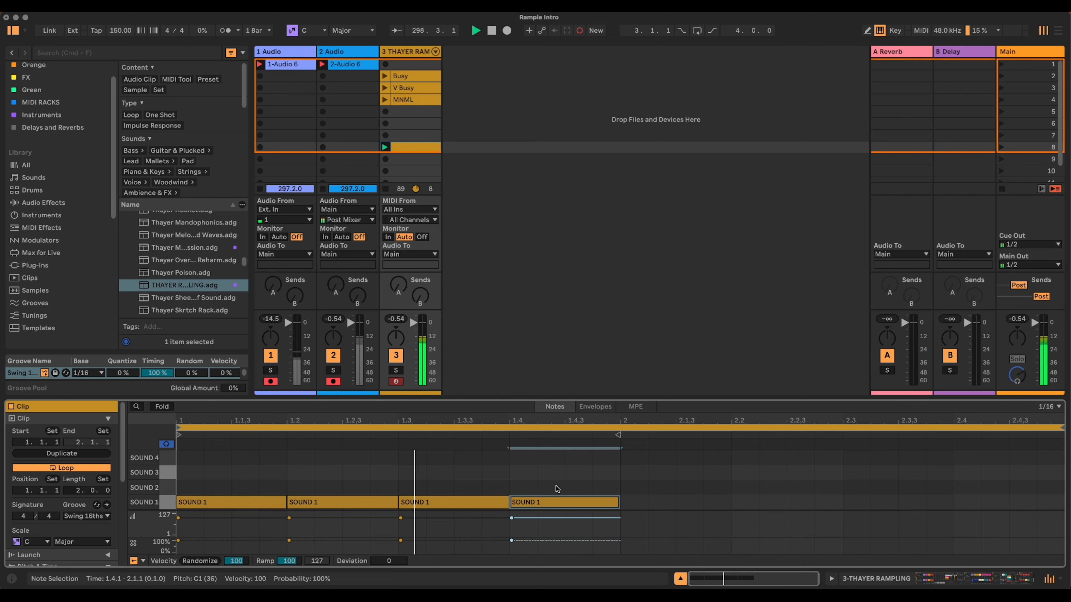
pyautogui.click(395, 358)
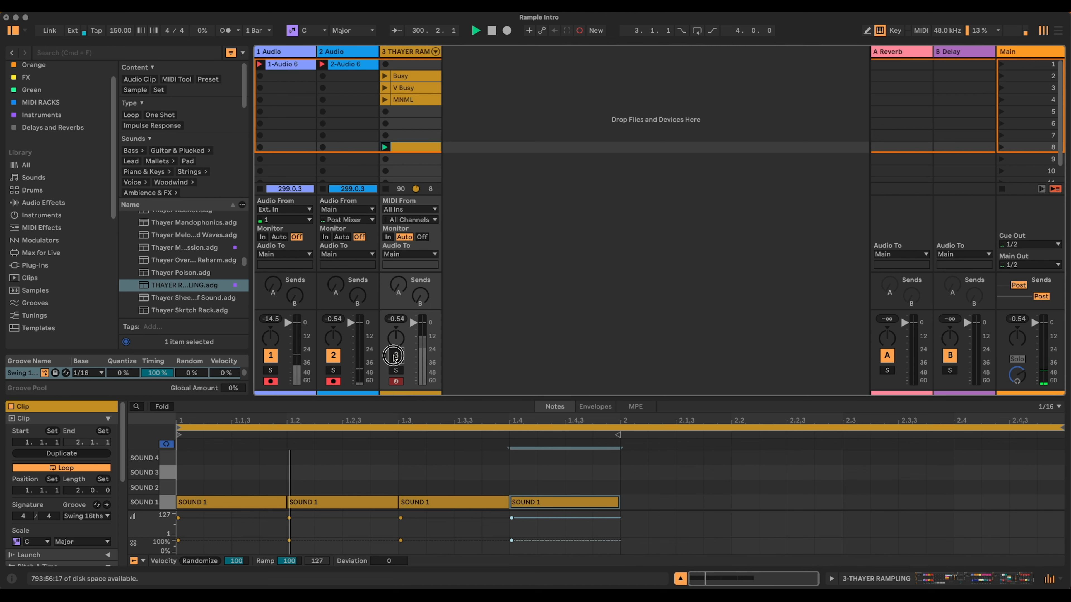
# - Shorten the first SOUND 1 note to a sixteenth and duplicate it repeatedly to fill both bars of the clip
pyautogui.moveTo(257, 484); pyautogui.dragTo(204, 502)
pyautogui.press('super+d')
pyautogui.press('super+d')
pyautogui.press('super+d')
pyautogui.press('super+d')
pyautogui.press('super+d')
pyautogui.press('super+d')
pyautogui.press('super+d')
pyautogui.press('super+d')
pyautogui.press('super+d')
pyautogui.press('super+d')
pyautogui.press('super+d')
pyautogui.press('super+d')
pyautogui.press('super+d')
pyautogui.press('super+d')
pyautogui.press('super+d')
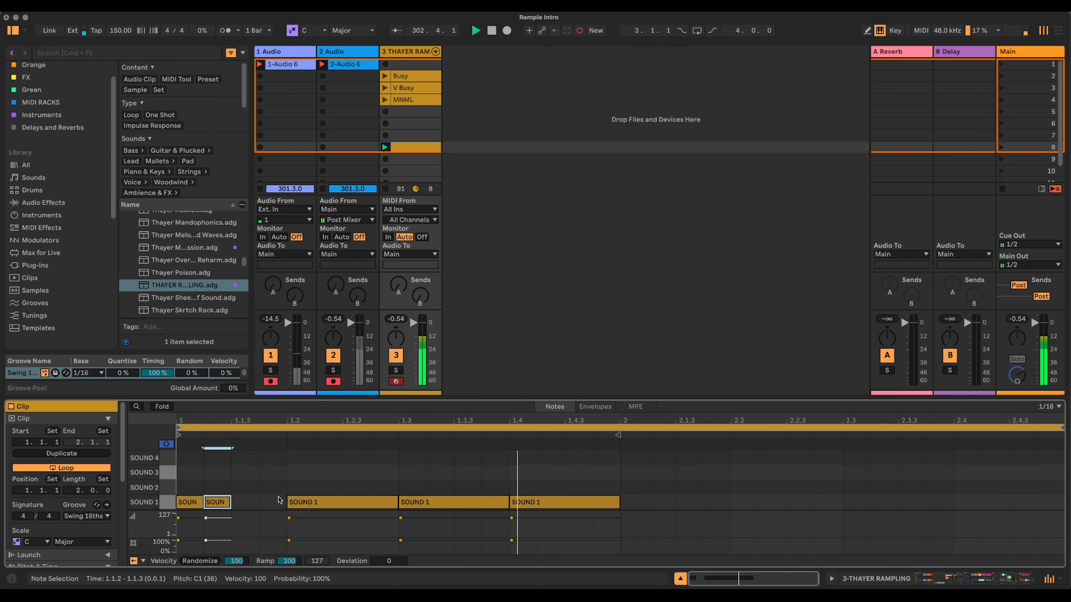
pyautogui.press('super+d')
pyautogui.press('super+d')
pyautogui.press('super+d')
pyautogui.press('super+d')
pyautogui.press('super+d')
pyautogui.press('super+d')
pyautogui.press('super+d')
pyautogui.press('super+d')
pyautogui.press('super+d')
pyautogui.press('super+d')
pyautogui.press('super+d')
pyautogui.press('super+d')
pyautogui.press('super+d')
pyautogui.press('super+d')
pyautogui.press('super+d')
pyautogui.press('super+d')
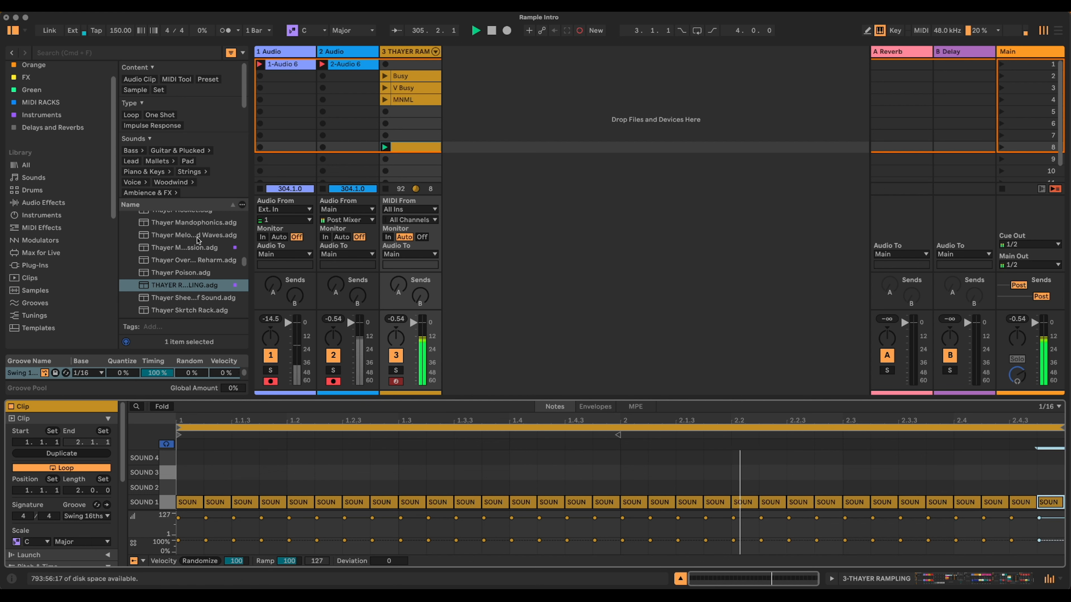
# - Stop the THAYER RAMPLING track's clip and add sixteenth-note SOUND 2 hits at 1.3 and 2.3
pyautogui.click(385, 189)
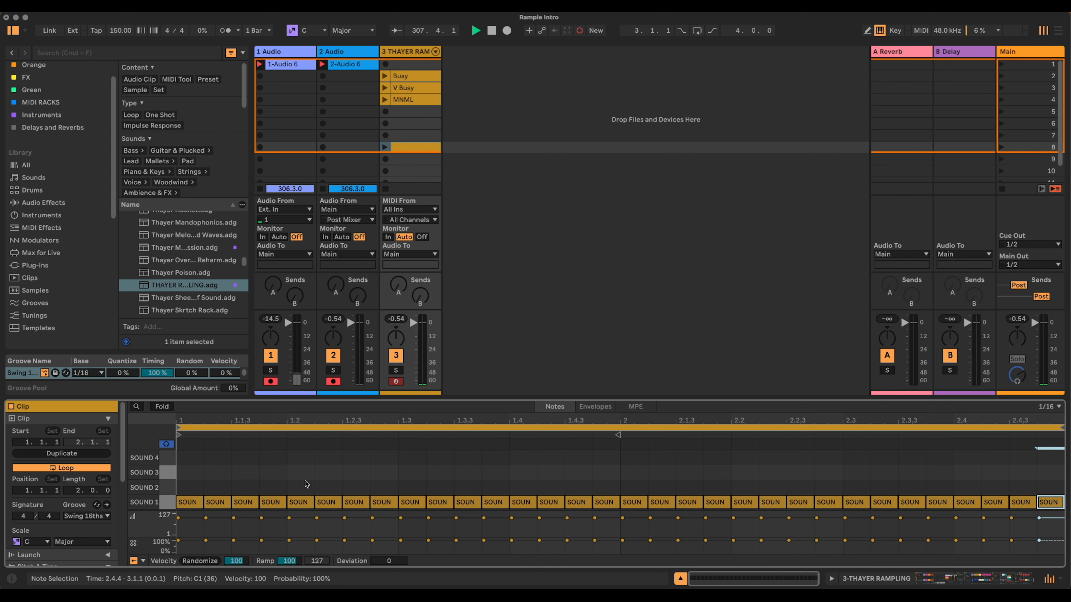
pyautogui.doubleClick(409, 488)
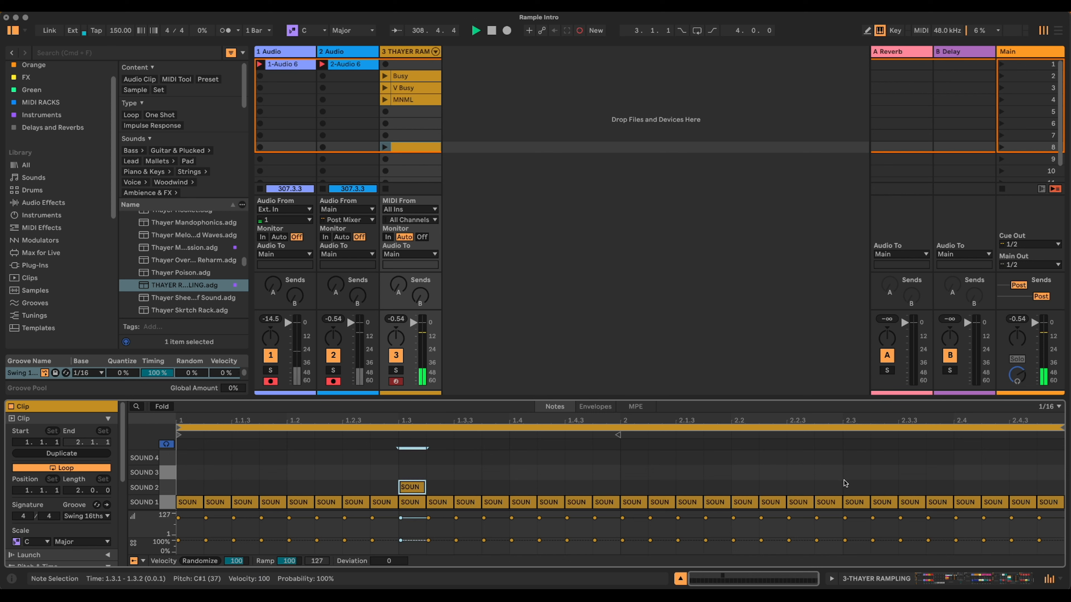
pyautogui.doubleClick(856, 487)
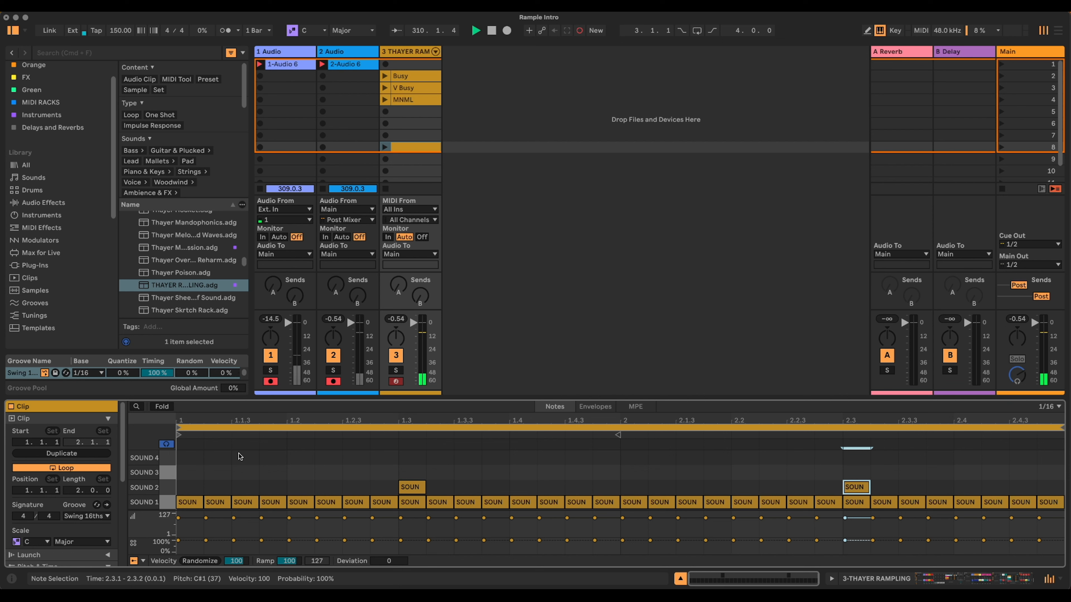
# - Add SOUND 4 notes at 1.2, 1.4 and 2.1, each lengthened to one beat
pyautogui.doubleClick(300, 457)
pyautogui.moveTo(312, 457); pyautogui.dragTo(397, 457)
pyautogui.doubleClick(522, 457)
pyautogui.moveTo(536, 455); pyautogui.dragTo(621, 456)
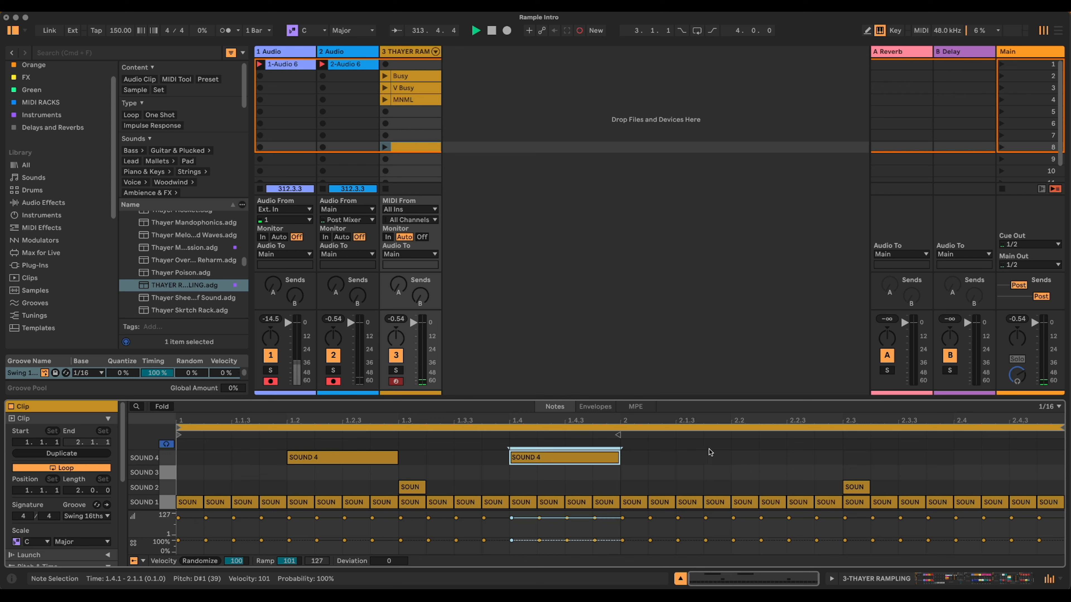
pyautogui.doubleClick(627, 458)
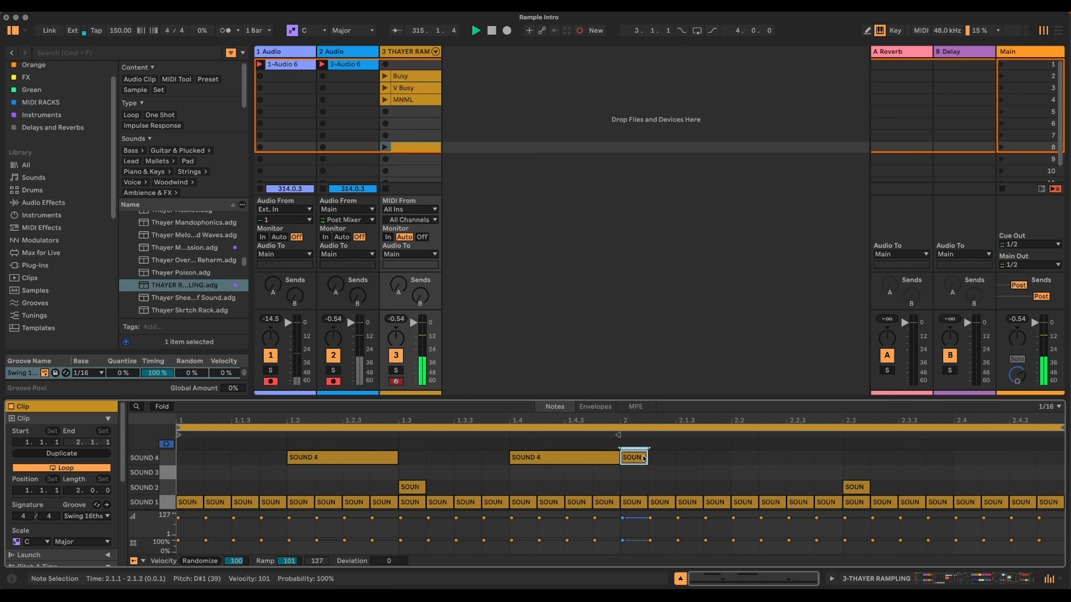
pyautogui.moveTo(646, 456); pyautogui.dragTo(731, 457)
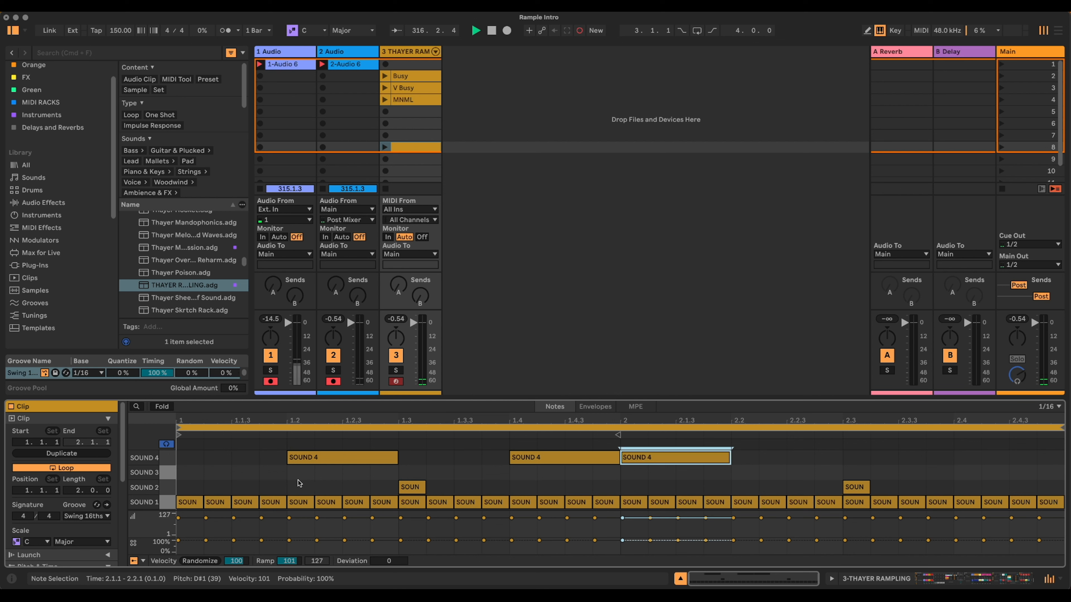
# - Add sixteenth-note SOUND 3 hits at 1.1, 1.1.3, 1.3.3, 1.4.3, 2.1.3, 2.2.3 and 2.4 in the clip
pyautogui.doubleClick(191, 472)
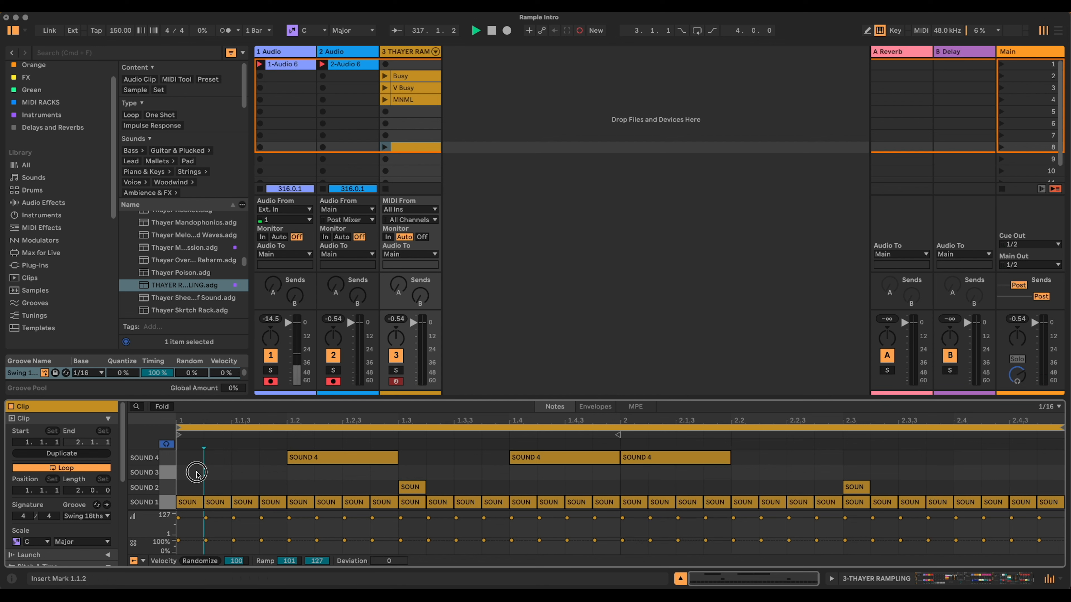
pyautogui.doubleClick(245, 473)
pyautogui.doubleClick(467, 473)
pyautogui.doubleClick(690, 473)
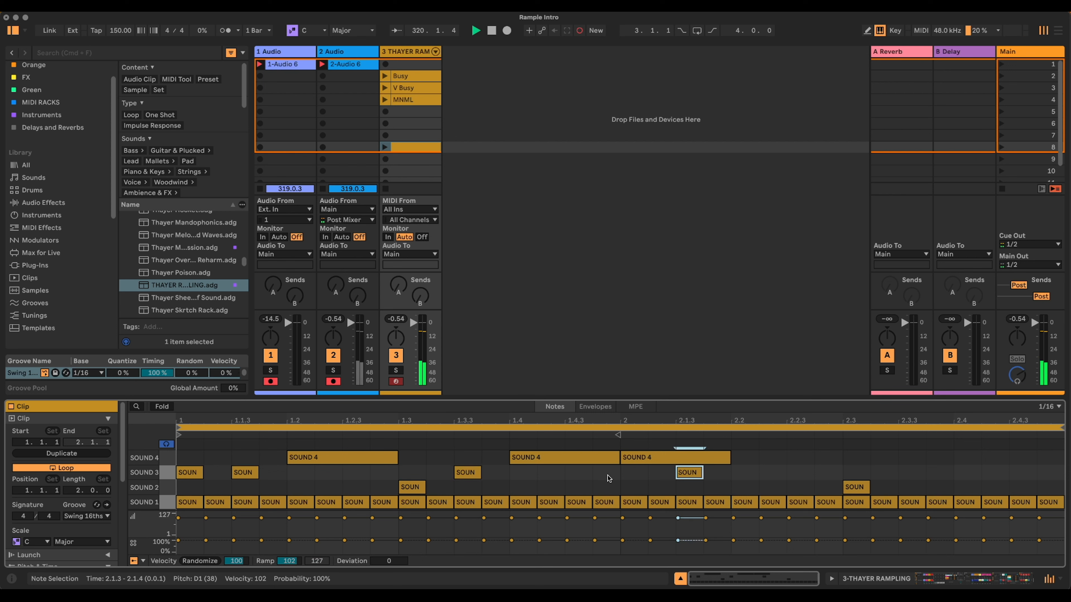
pyautogui.doubleClick(577, 472)
pyautogui.doubleClick(800, 472)
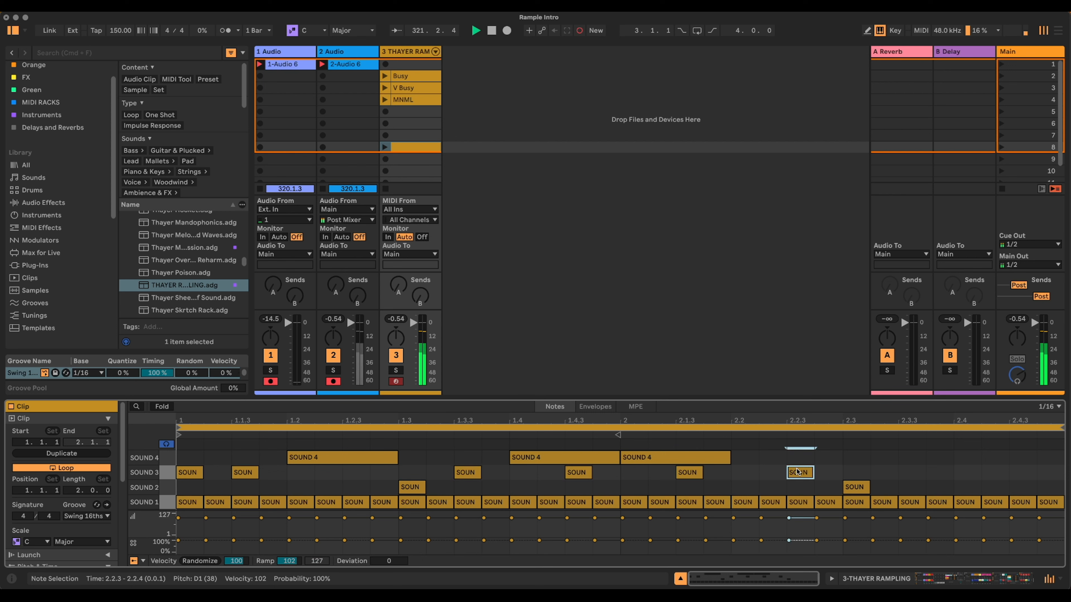
pyautogui.doubleClick(967, 473)
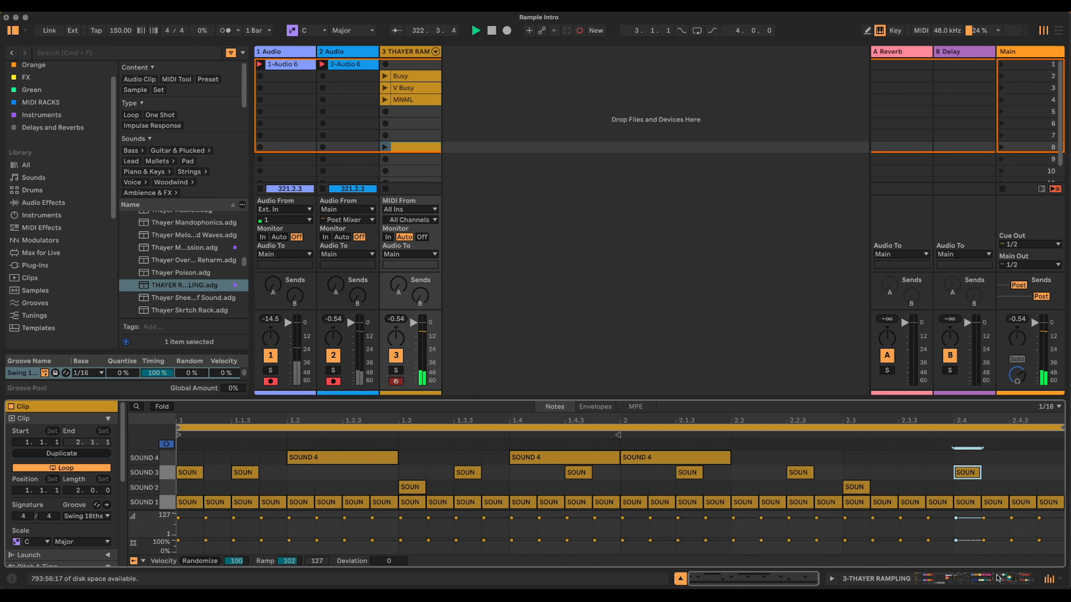
# - Launch the scene 8 clip and randomize the macros of the SOUND 1 to SOUND 4 chains one by one
pyautogui.click(385, 147)
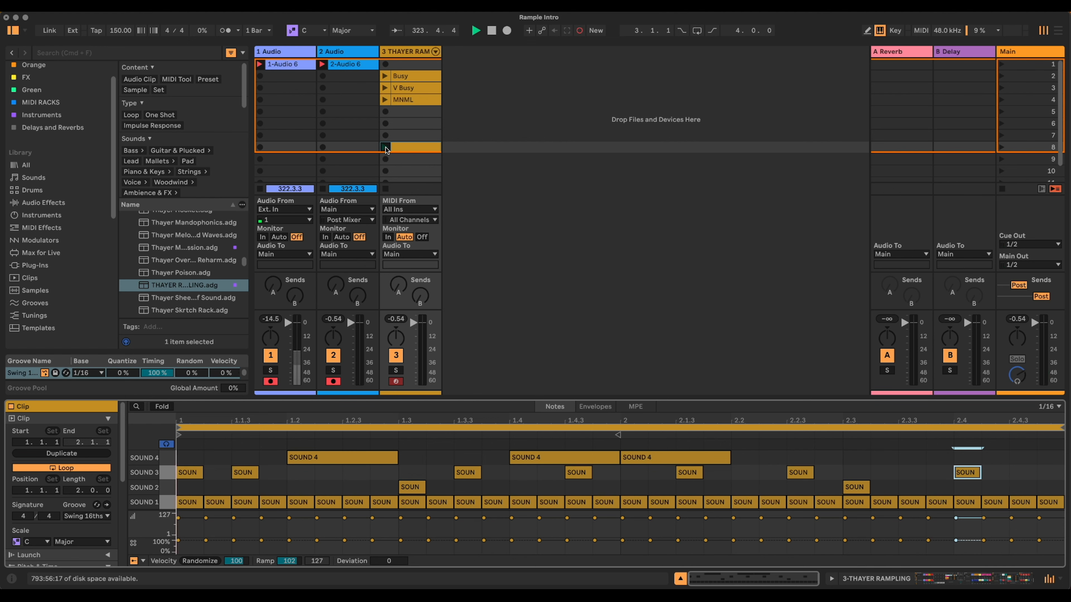
pyautogui.click(981, 575)
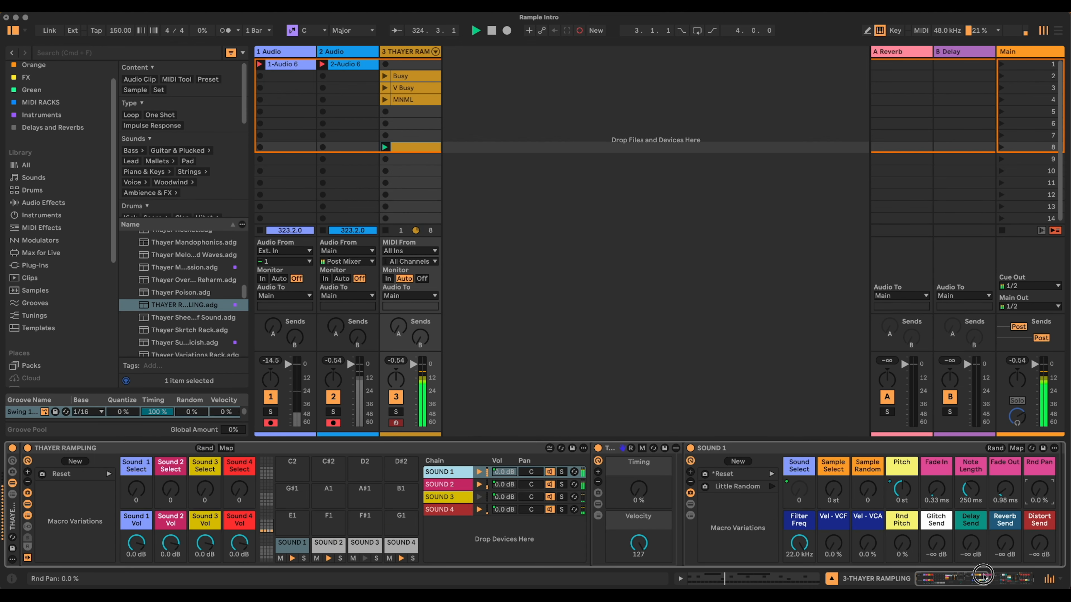
pyautogui.click(445, 472)
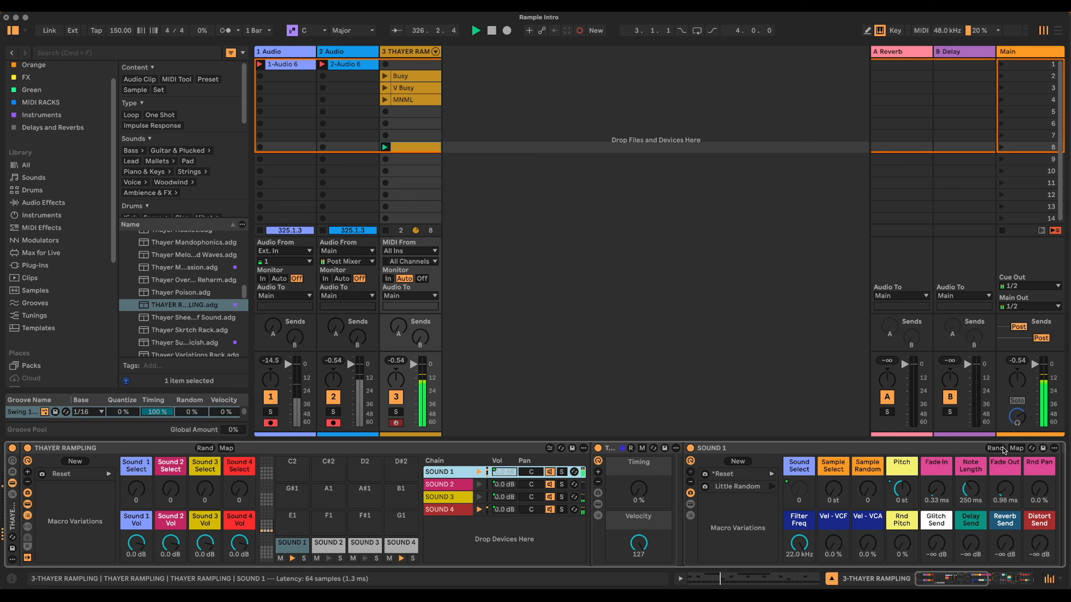
pyautogui.click(447, 484)
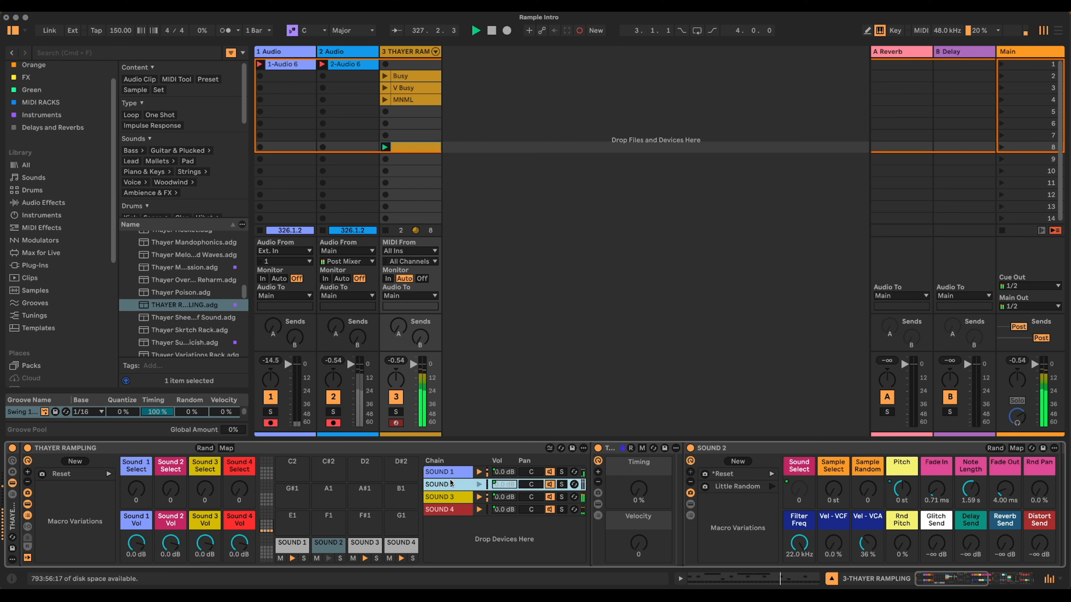
pyautogui.click(1001, 448)
pyautogui.click(455, 498)
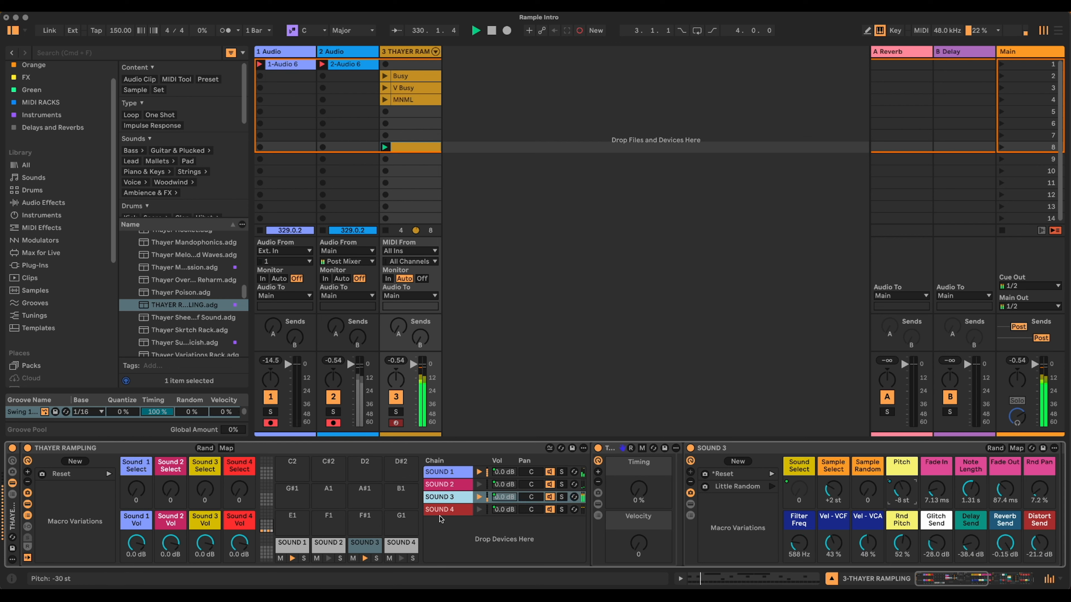
pyautogui.click(547, 511)
pyautogui.click(992, 448)
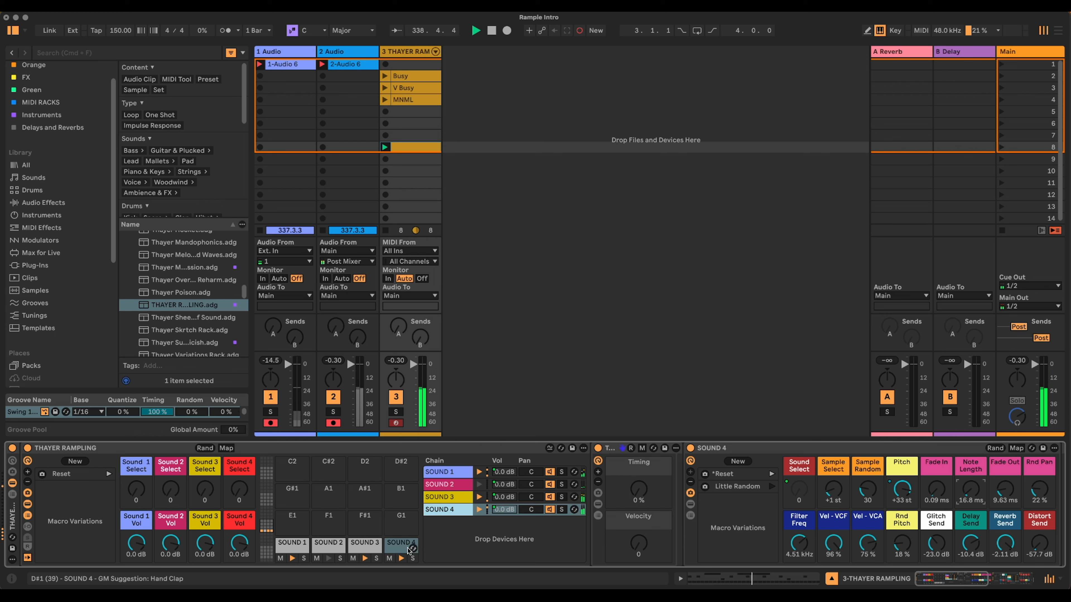
# - Lower Sound 4 Vol to about -24.9 dB and Sound 2 Vol to about -9.1 dB, and randomize the main THAYER RAMPLING macros
pyautogui.moveTo(239, 543); pyautogui.dragTo(238, 577)
pyautogui.moveTo(178, 545); pyautogui.dragTo(178, 557)
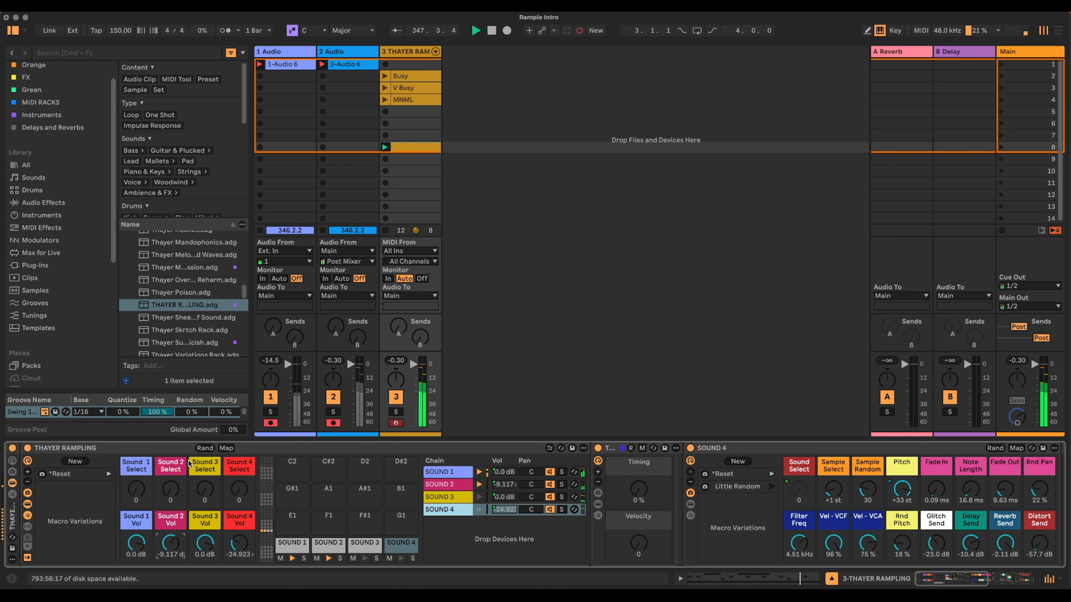
pyautogui.click(206, 448)
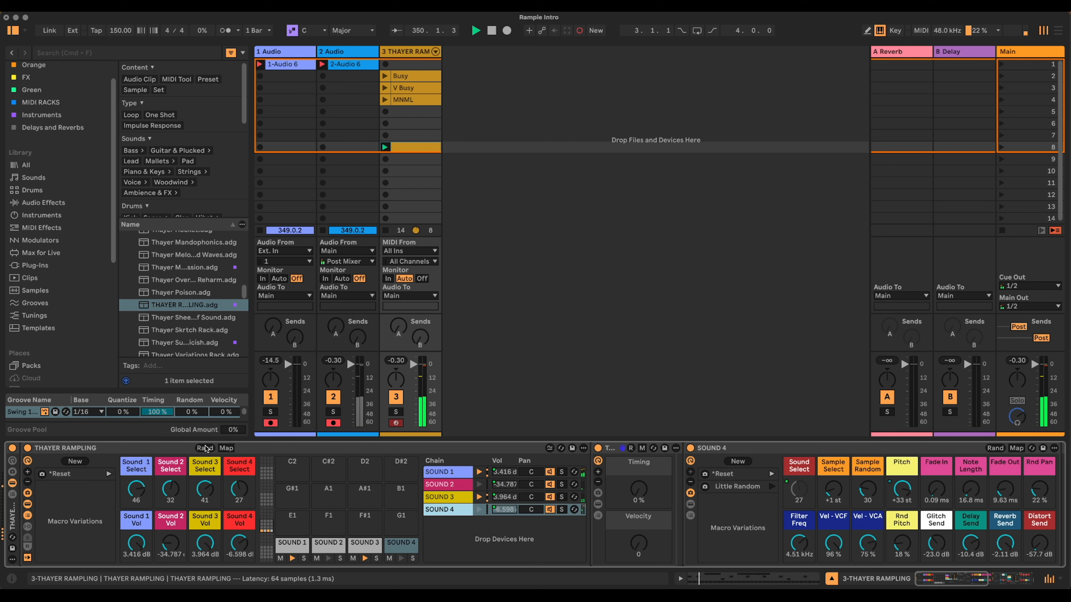
pyautogui.click(205, 447)
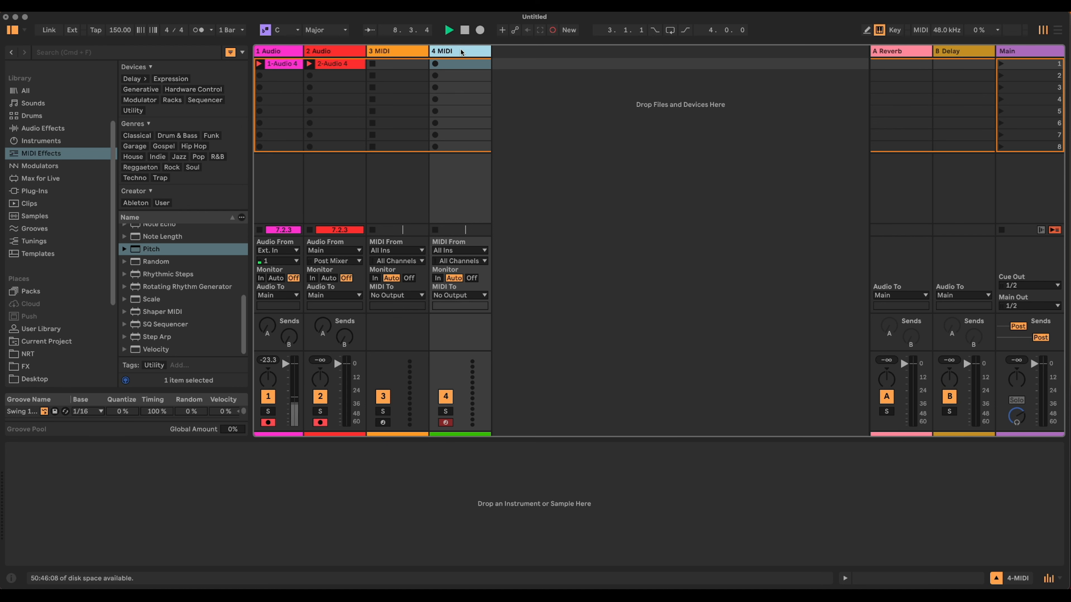
# - In the Untitled set, delete the 4 MIDI track and load the THAYER RAMPLING rack from the User Library onto the 3 MIDI track
pyautogui.press('Delete')
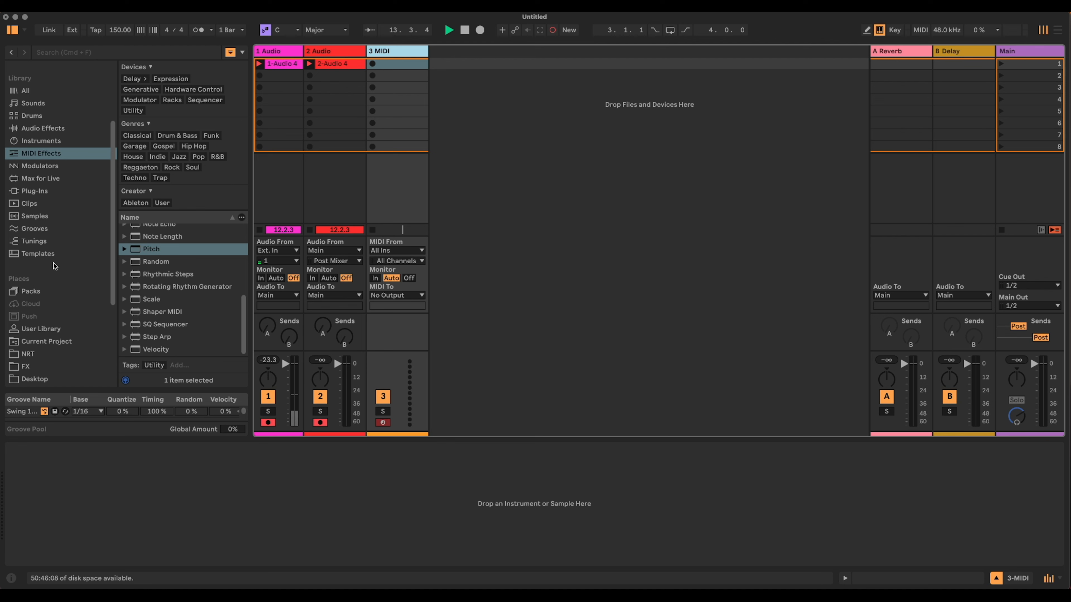
pyautogui.click(59, 334)
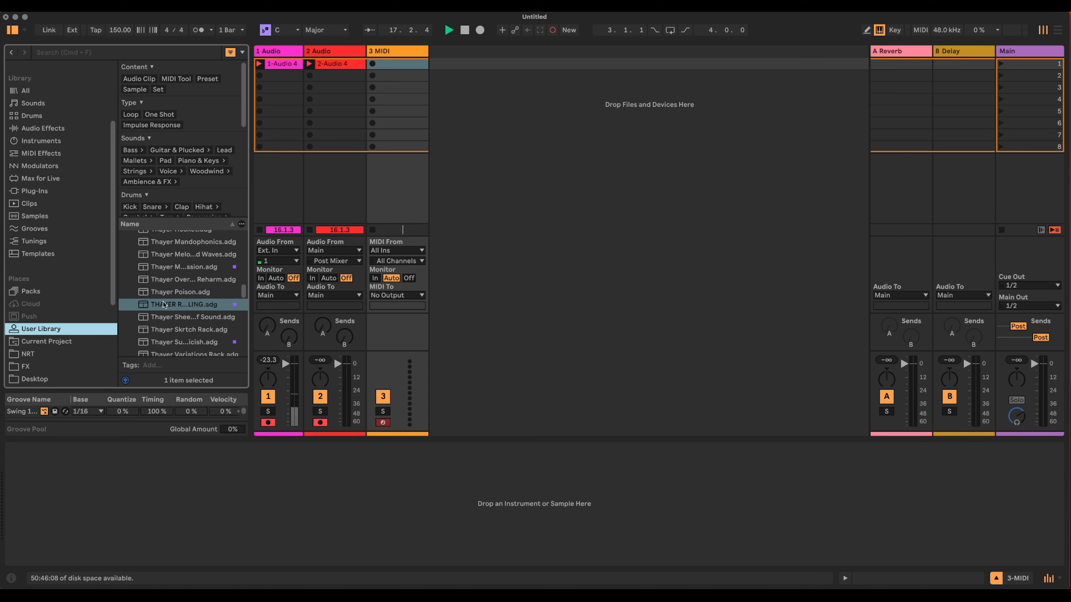
pyautogui.click(175, 291)
pyautogui.click(177, 305)
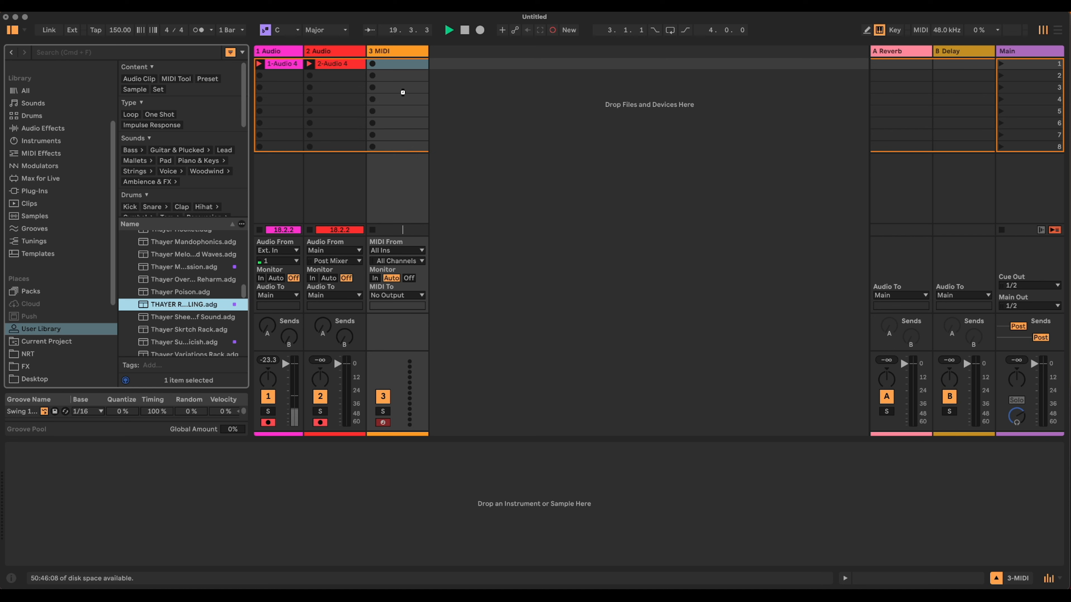
pyautogui.moveTo(402, 92); pyautogui.dragTo(402, 93)
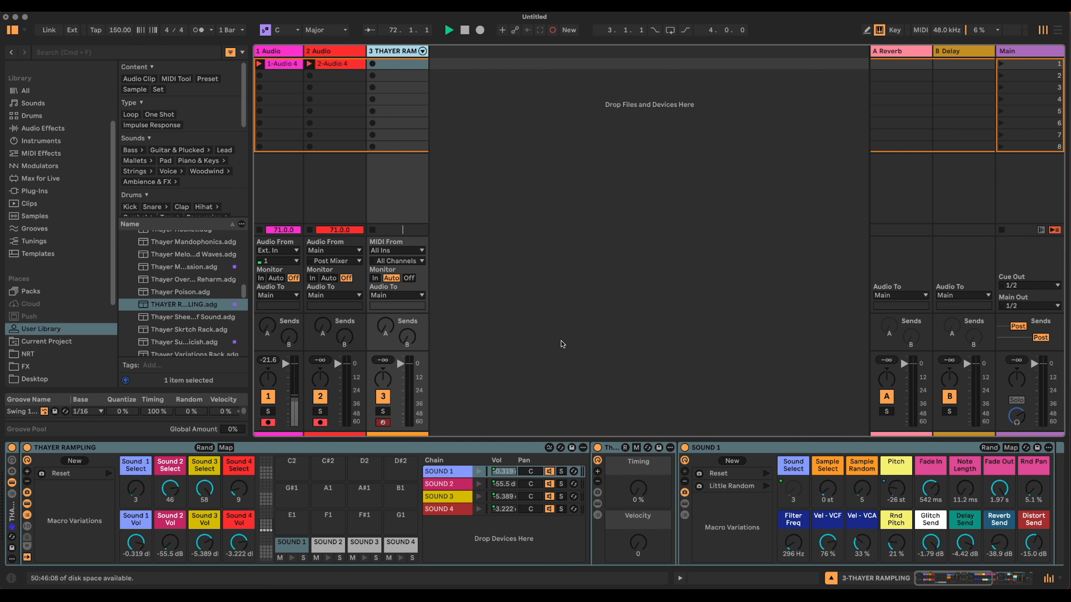
# - Insert the SQ Sequencer MIDI effect in front of the THAYER RAMPLING rack
pyautogui.click(12, 515)
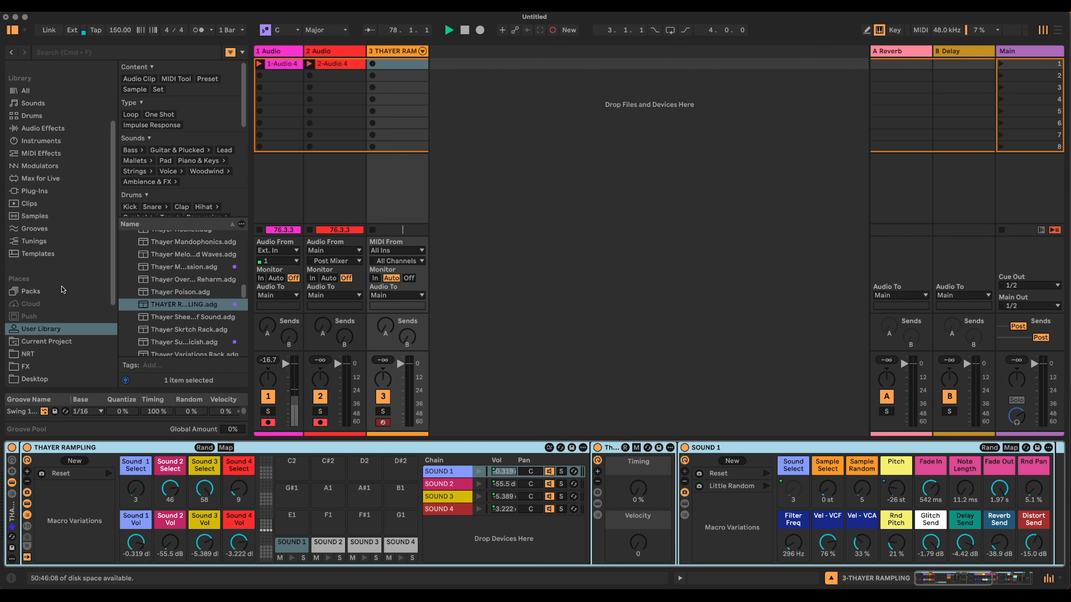
pyautogui.click(44, 154)
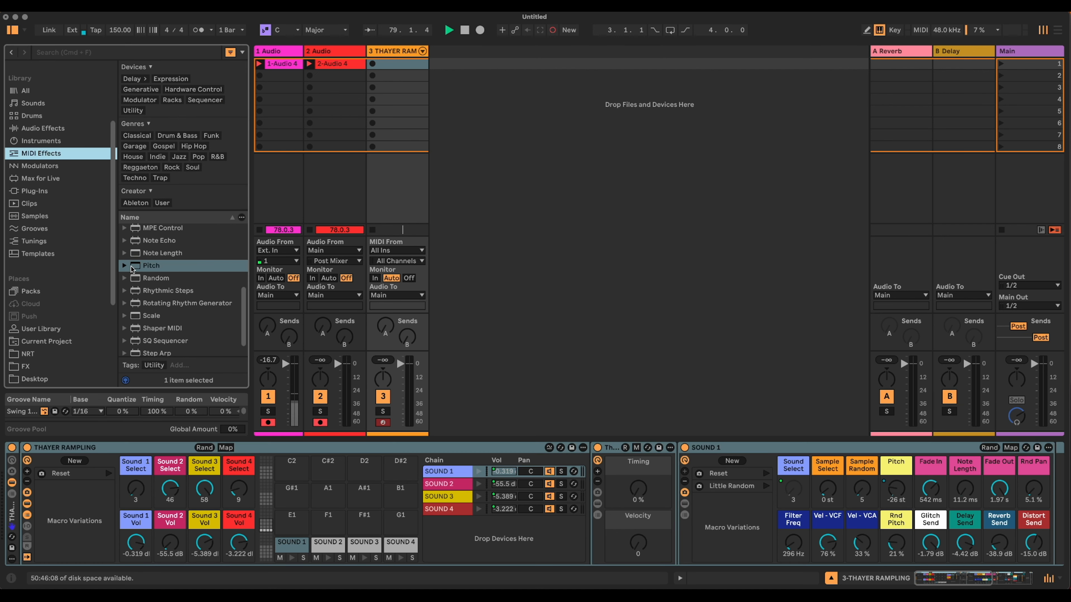
pyautogui.scroll(-2, 182, 295)
pyautogui.click(168, 329)
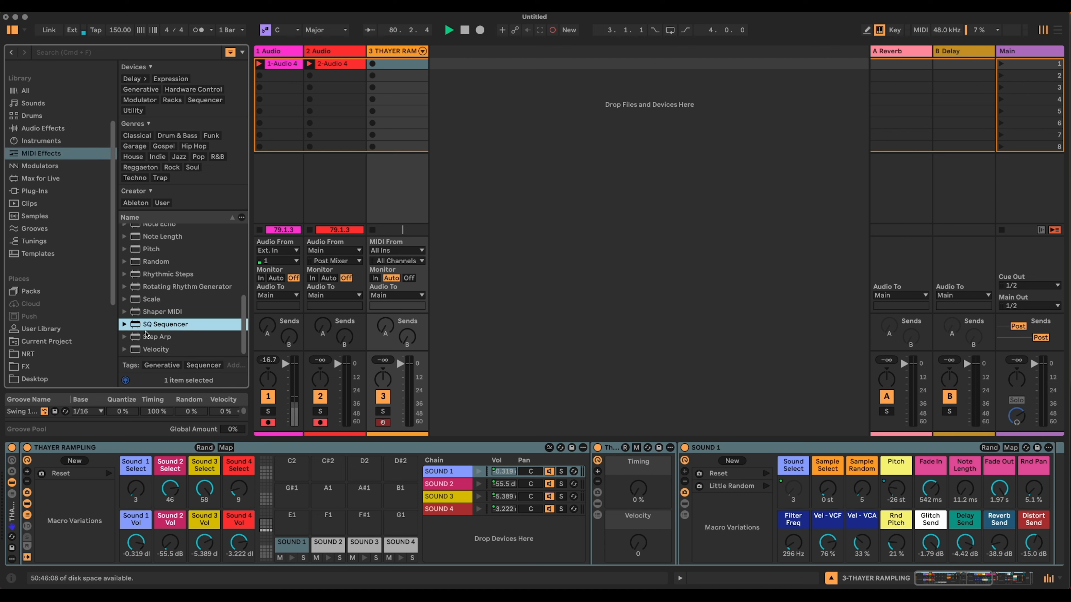
pyautogui.moveTo(23, 435); pyautogui.dragTo(5, 462)
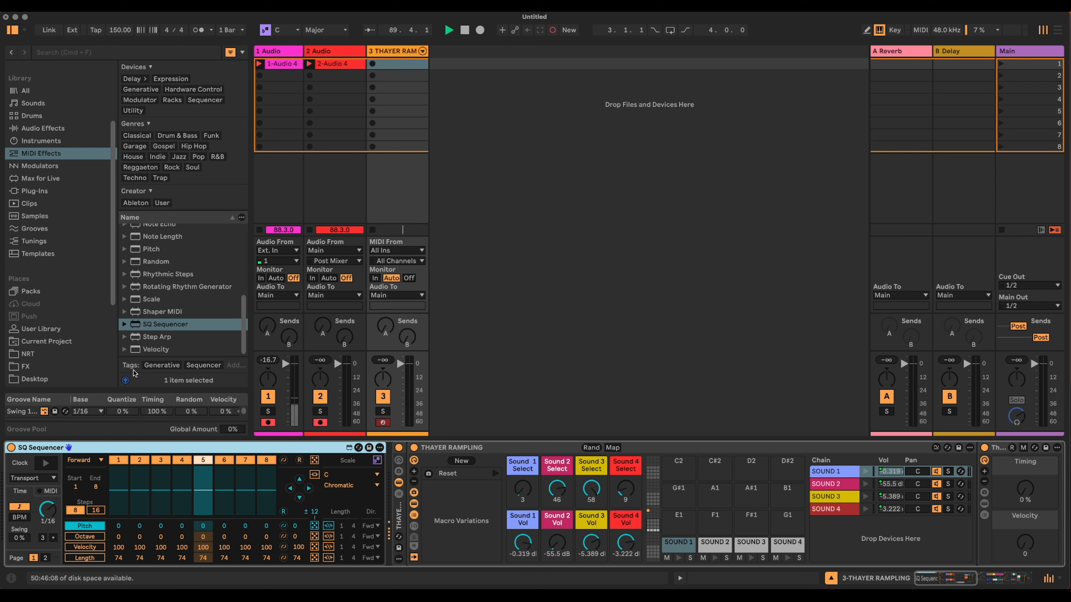
# - Insert a Pitch effect between SQ Sequencer and the rack, with Lowest C1, Range +3 st and Mode Fold
pyautogui.moveTo(151, 249); pyautogui.dragTo(392, 462)
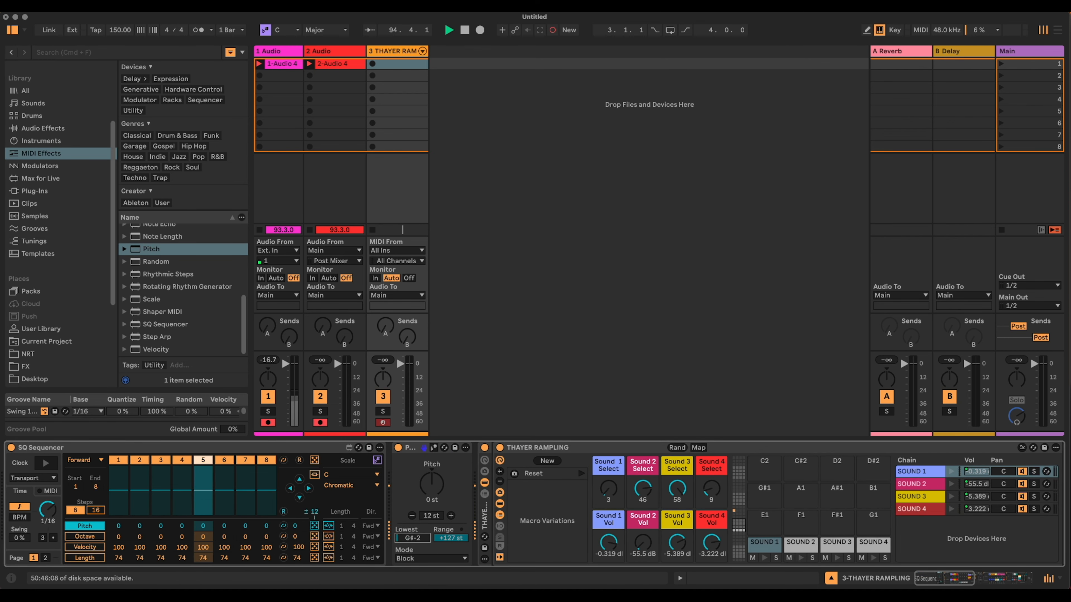
pyautogui.moveTo(403, 538); pyautogui.dragTo(447, 576)
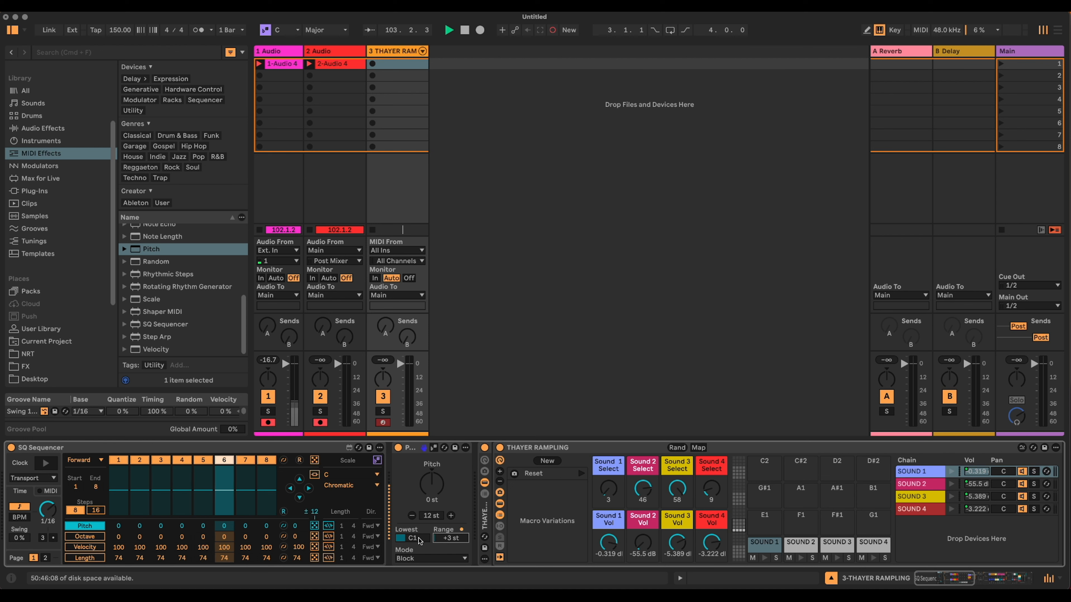
pyautogui.moveTo(448, 541); pyautogui.dragTo(444, 556)
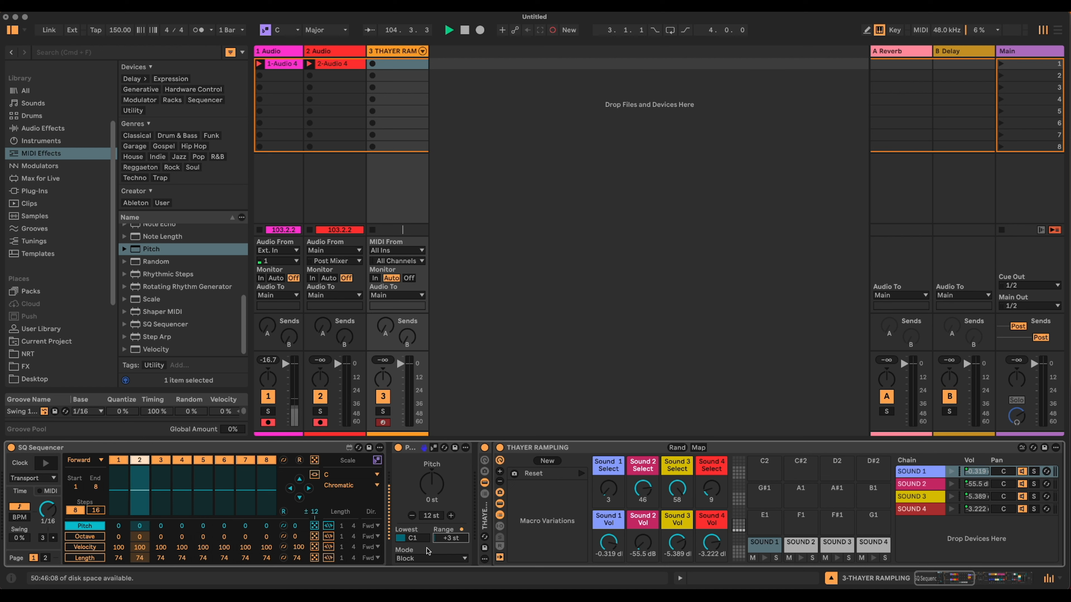
pyautogui.click(444, 556)
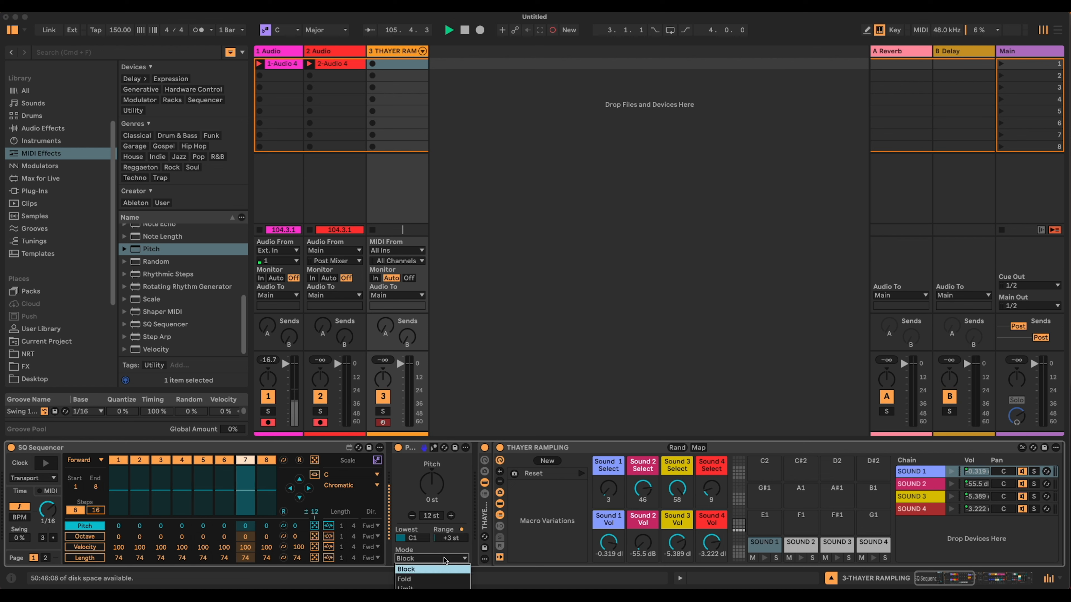
pyautogui.click(442, 577)
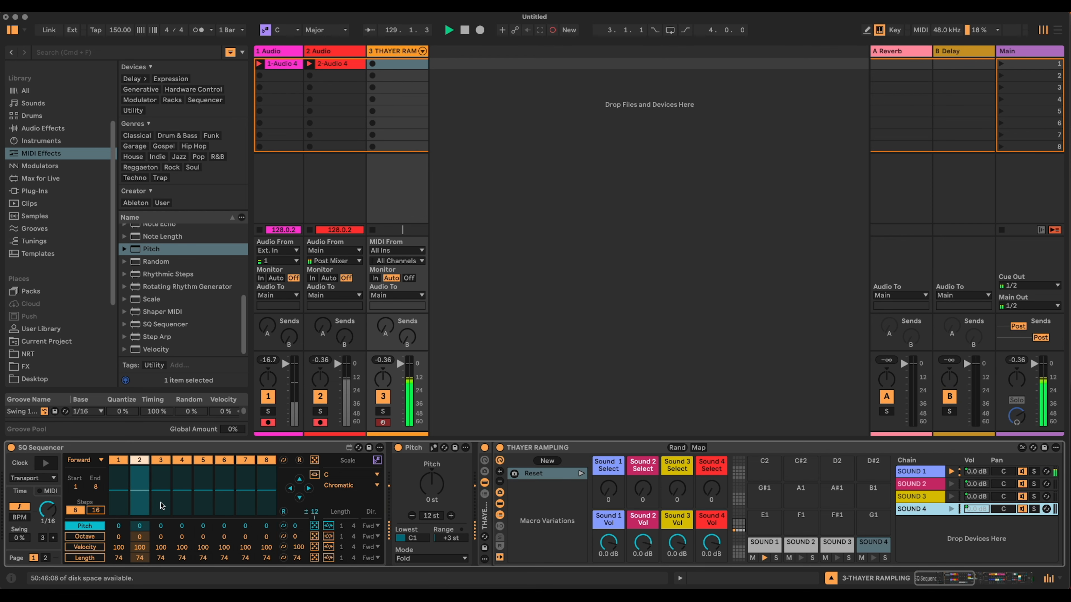
# - Randomize the SQ Sequencer's Pitch row and solo the SOUND 1 pad
pyautogui.click(314, 526)
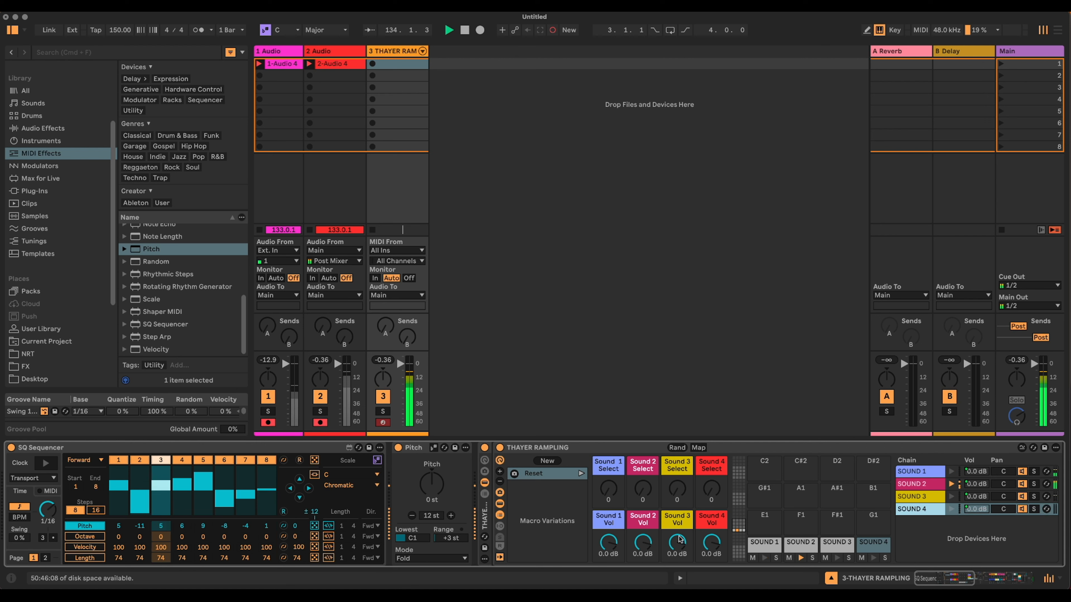
pyautogui.click(775, 558)
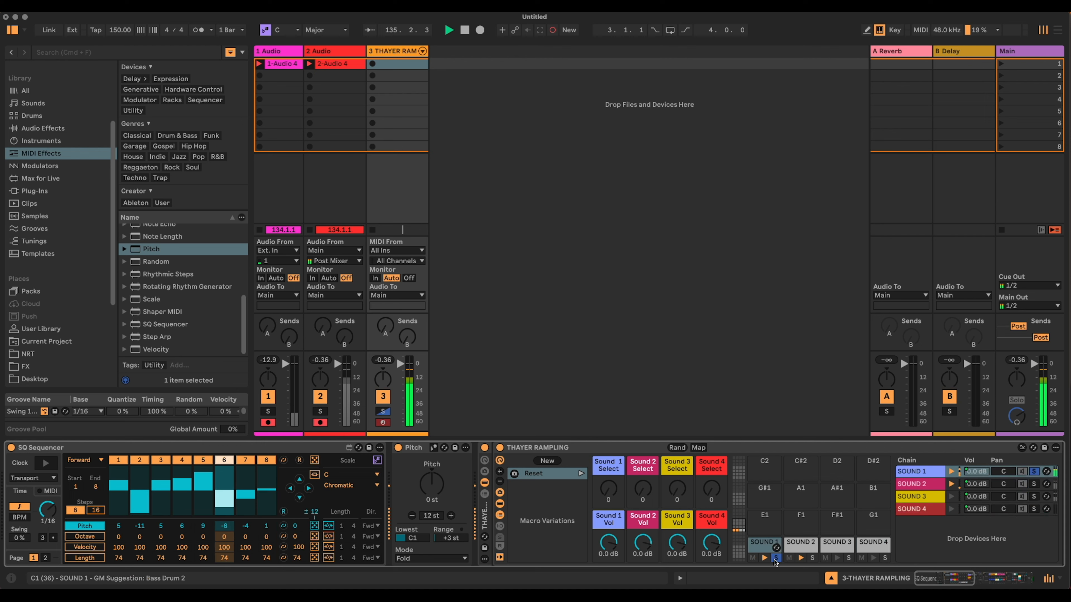
# - Set SOUND 1's Sample Random to 127, Fade Out to 53.6 ms and Vel - VCA to 43%
pyautogui.click(928, 578)
pyautogui.moveTo(928, 579); pyautogui.dragTo(965, 577)
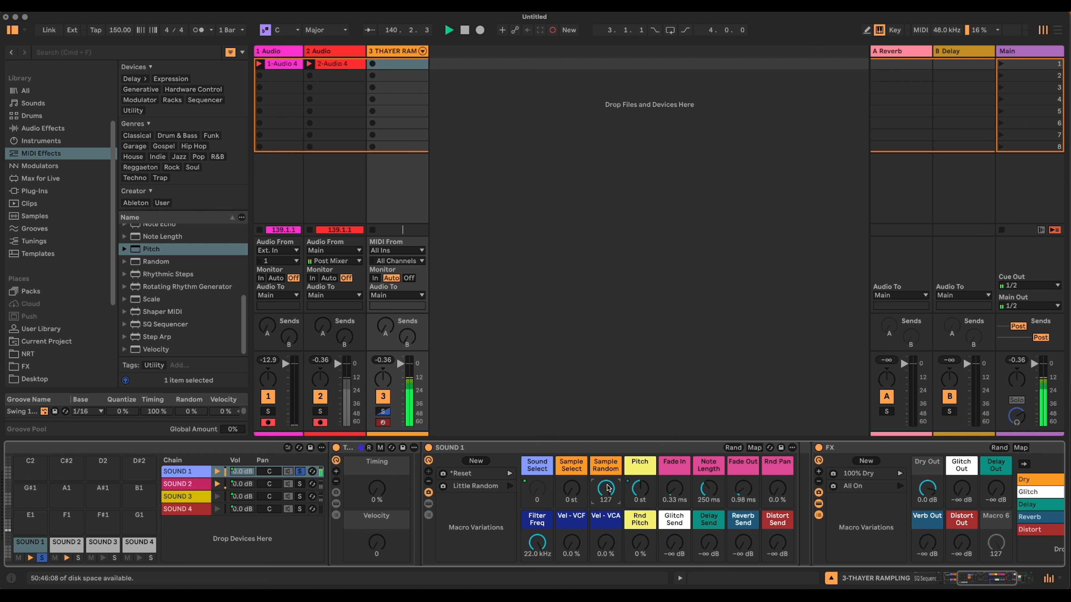
pyautogui.moveTo(743, 490); pyautogui.dragTo(743, 481)
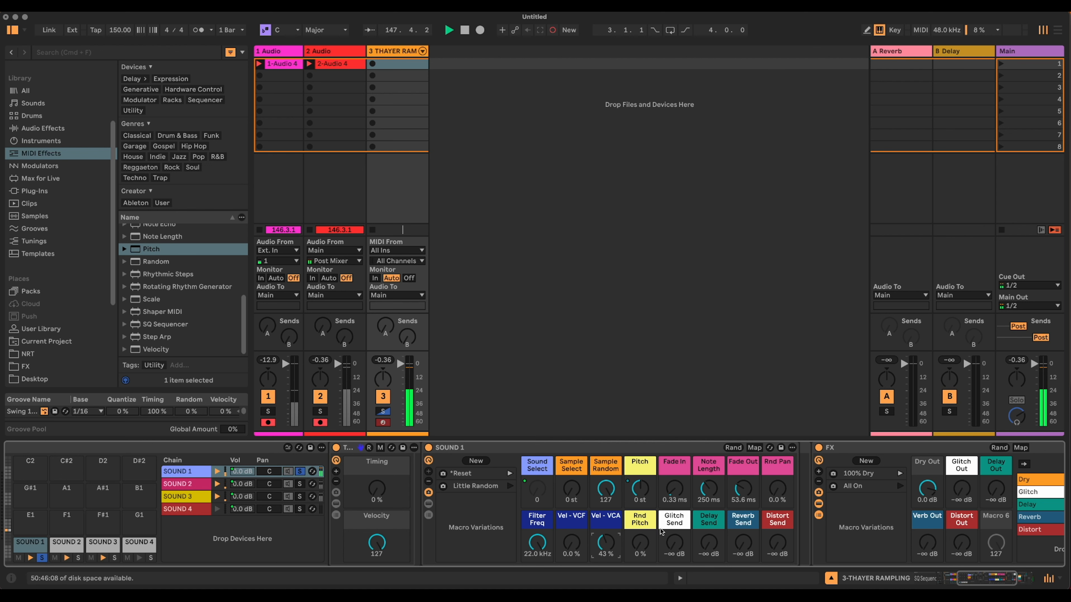
# - Try SOUND 1's Glitch Send at -7.72 dB, reset it, and raise the Delay Send to -6.61 dB
pyautogui.moveTo(674, 543); pyautogui.dragTo(675, 473)
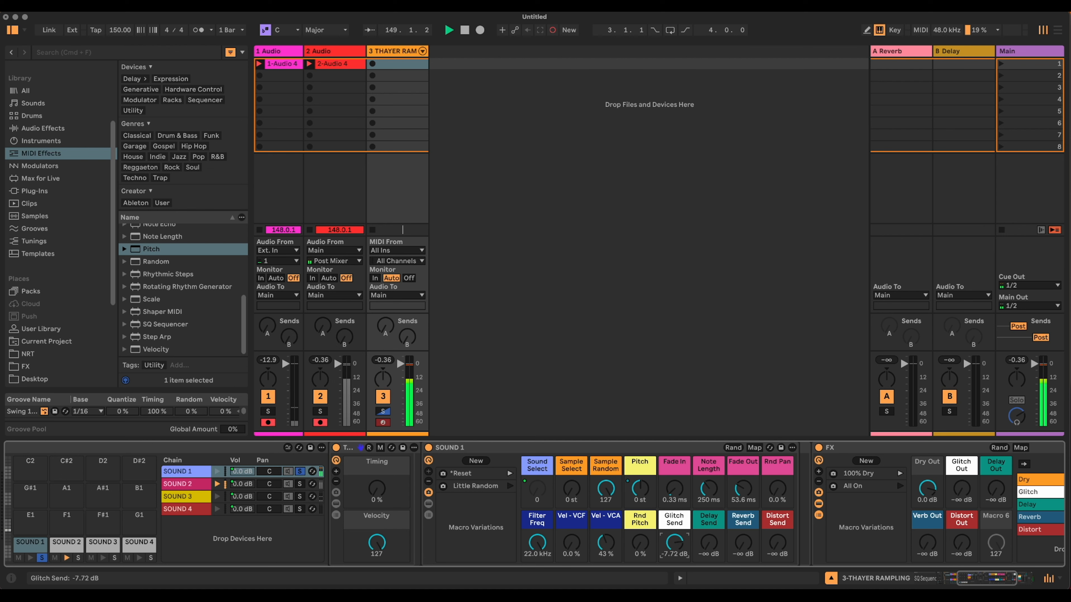
pyautogui.doubleClick(674, 544)
pyautogui.moveTo(712, 555); pyautogui.dragTo(712, 537)
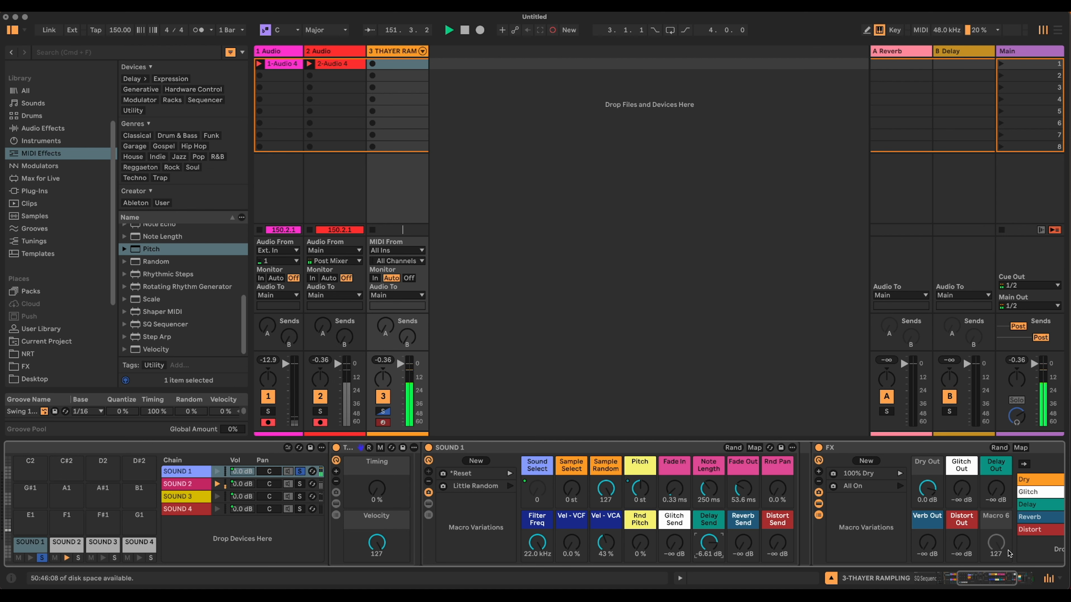
# - Open the Delay chain in the FX rack, set its Glitch Send to -7.17 dB and raise FX Glitch Out to about -9.7 dB
pyautogui.moveTo(987, 580); pyautogui.dragTo(1005, 579)
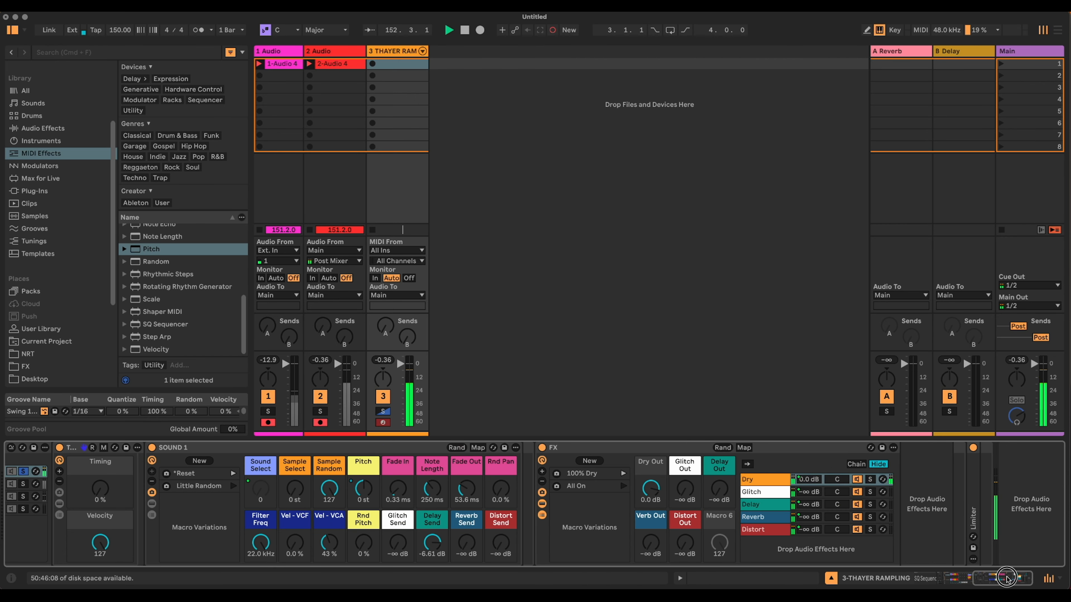
pyautogui.click(762, 505)
pyautogui.moveTo(1028, 544); pyautogui.dragTo(1029, 531)
pyautogui.moveTo(679, 489); pyautogui.dragTo(679, 479)
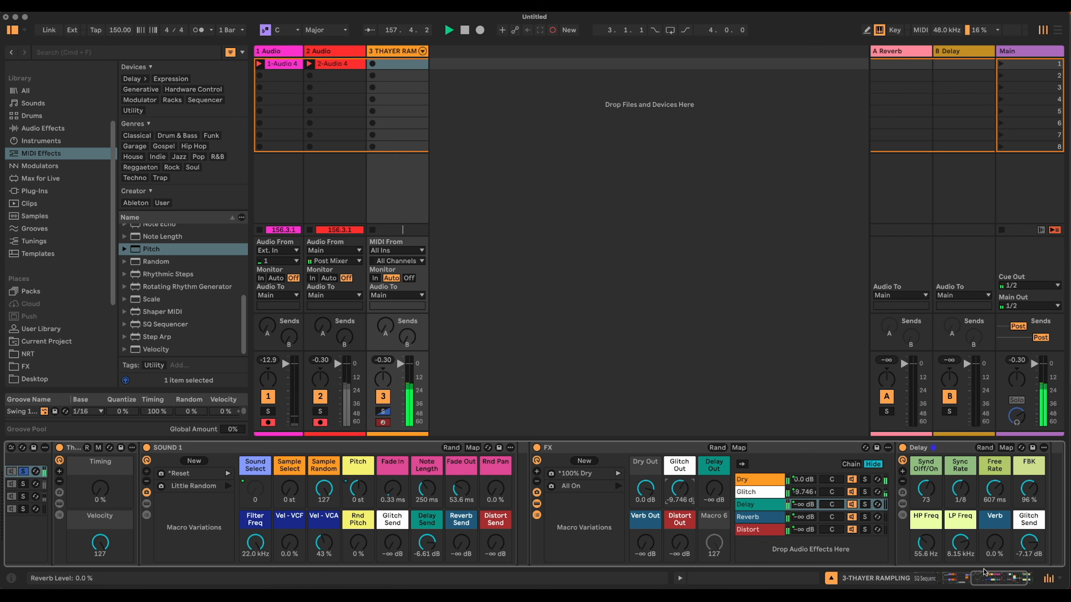
pyautogui.click(925, 580)
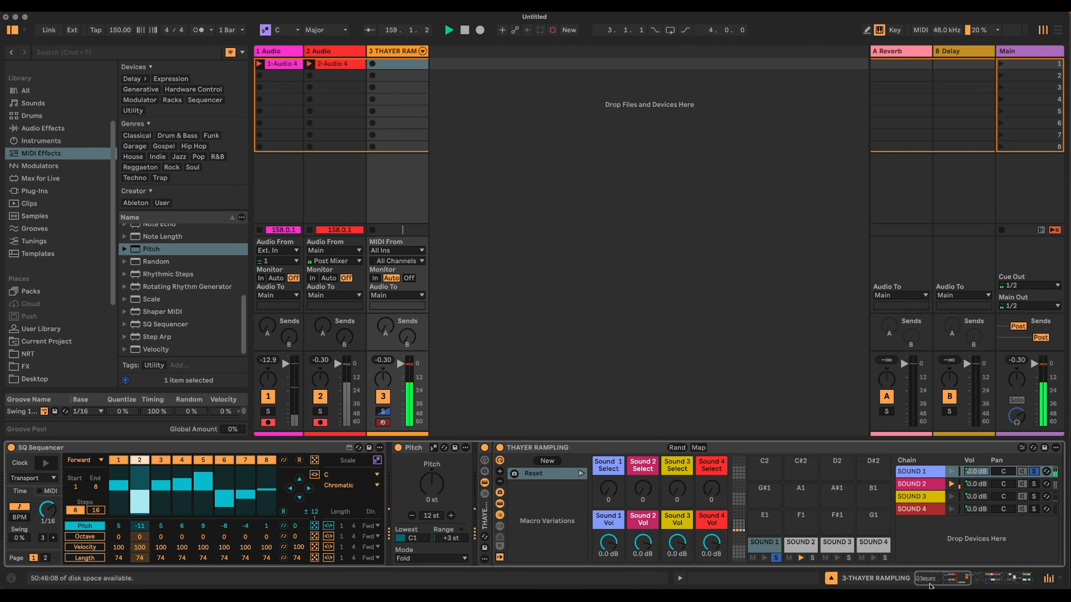
# - Solo SOUND 2 and shape it with Sample Random 127, Pitch +34 st, Note Length 59.4 ms, Vel - VCA 0% and Rnd Pitch 46%
pyautogui.moveTo(944, 578); pyautogui.dragTo(985, 574)
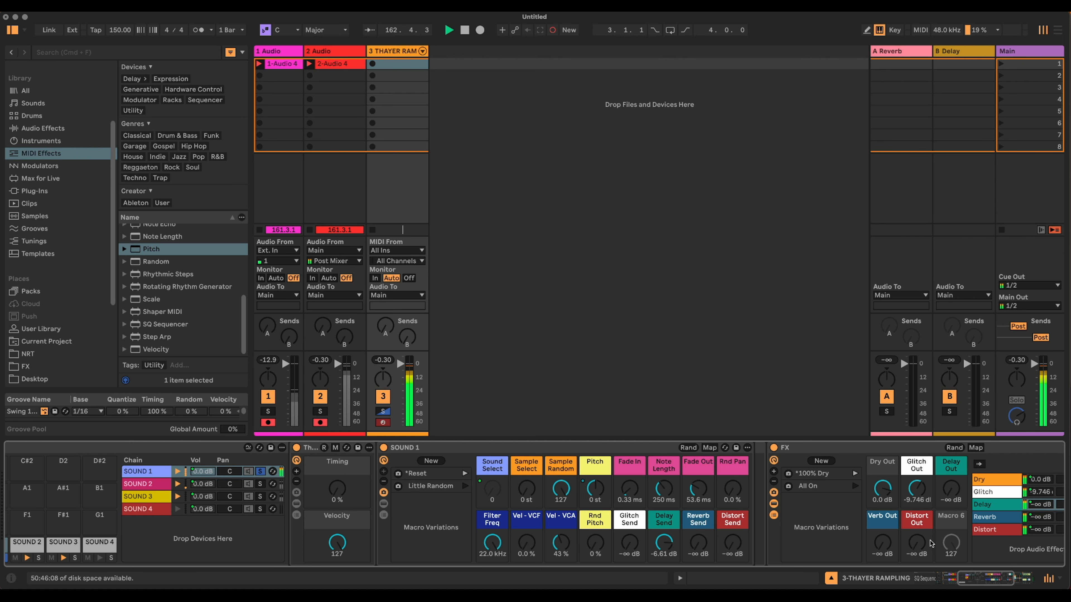
pyautogui.click(957, 578)
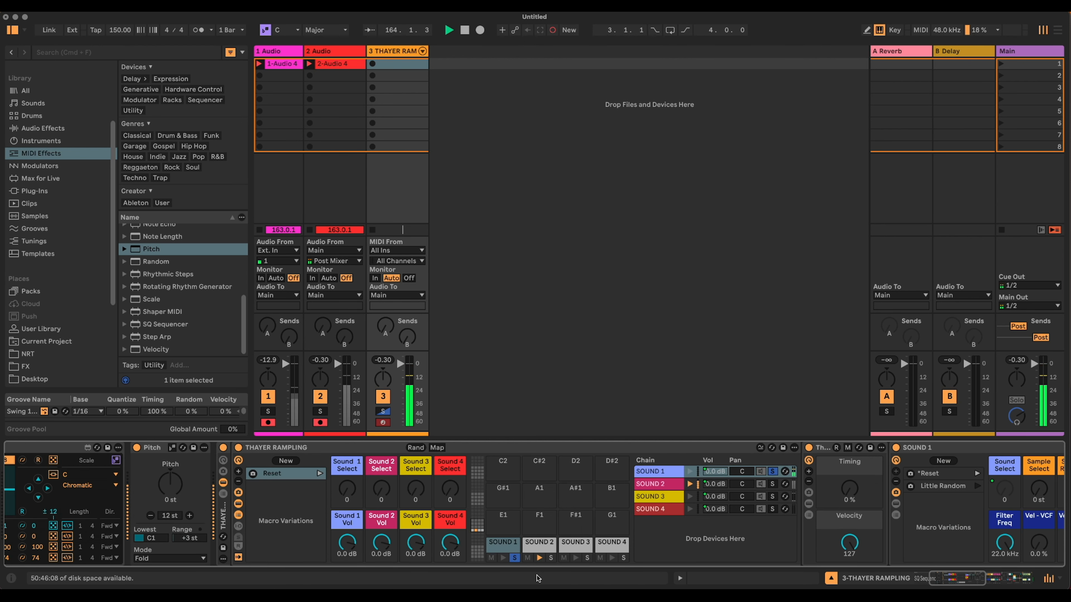
pyautogui.click(550, 559)
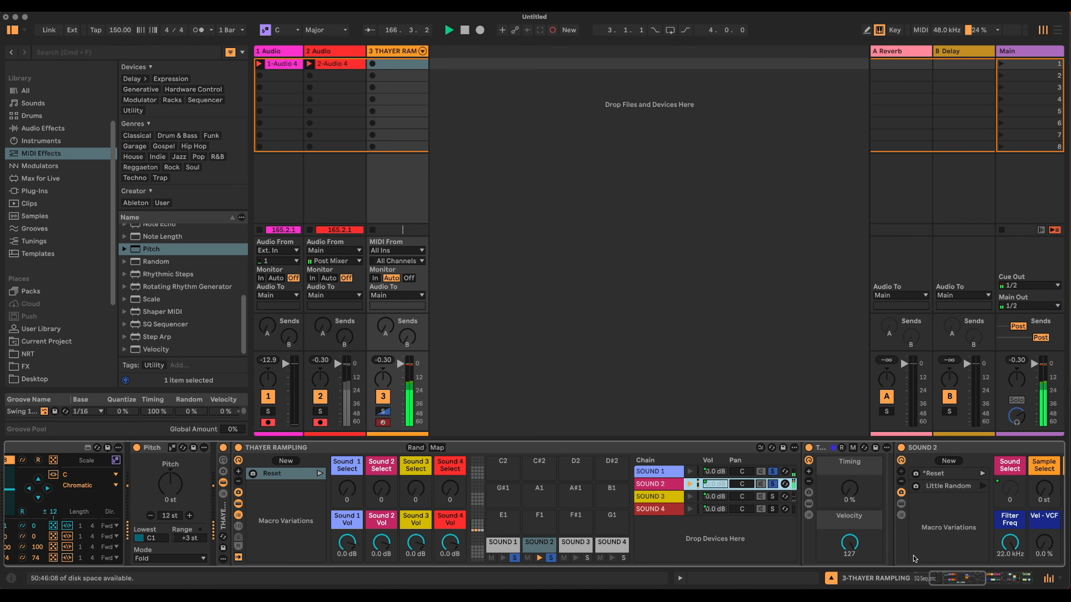
pyautogui.click(981, 580)
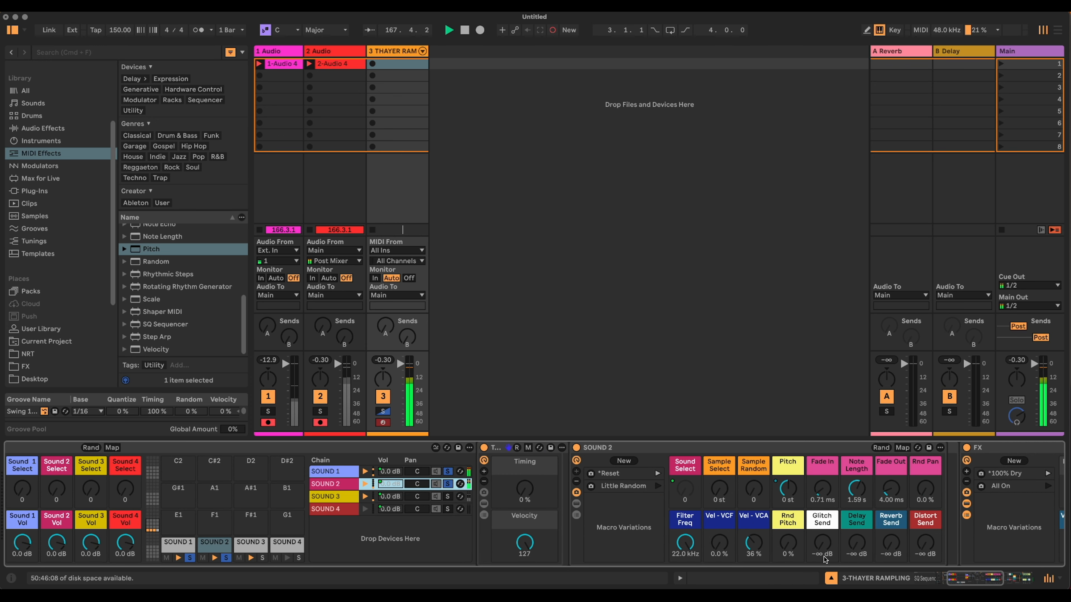
pyautogui.moveTo(788, 544); pyautogui.dragTo(787, 519)
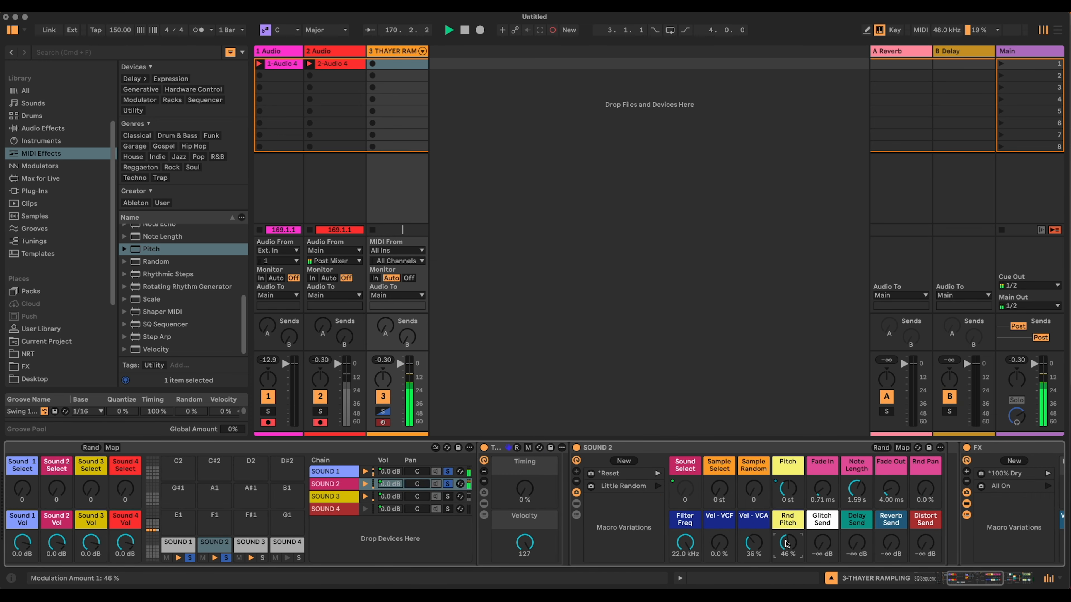
pyautogui.moveTo(856, 490); pyautogui.dragTo(856, 512)
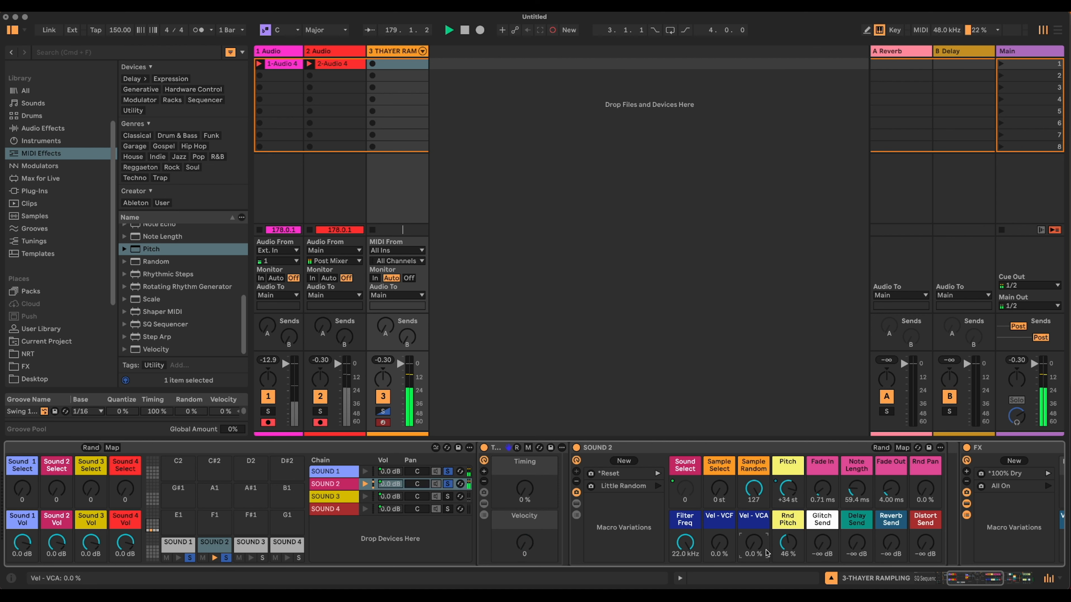
# - Lower the Sound 2 Vol macro to -3.762 dB and leave SOUND 3 as the only soloed pad
pyautogui.moveTo(986, 578); pyautogui.dragTo(969, 579)
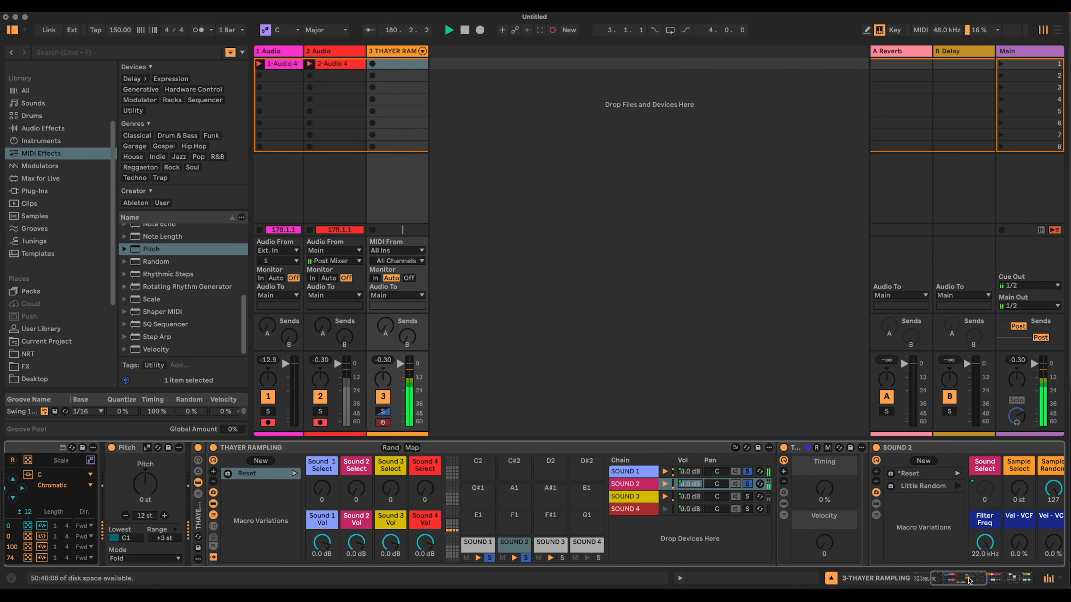
pyautogui.moveTo(356, 544); pyautogui.dragTo(356, 550)
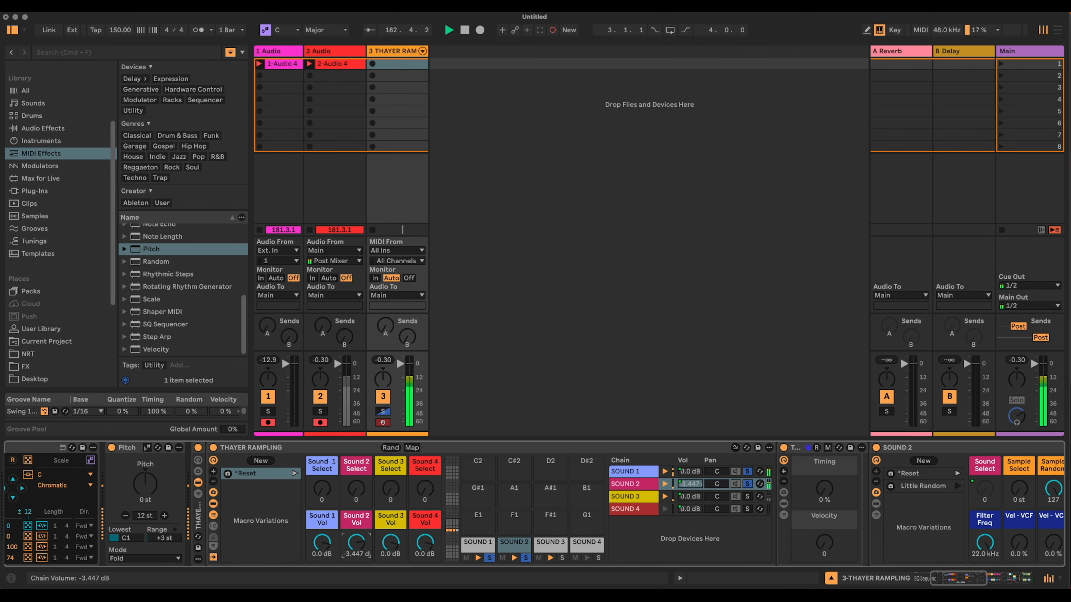
pyautogui.click(562, 557)
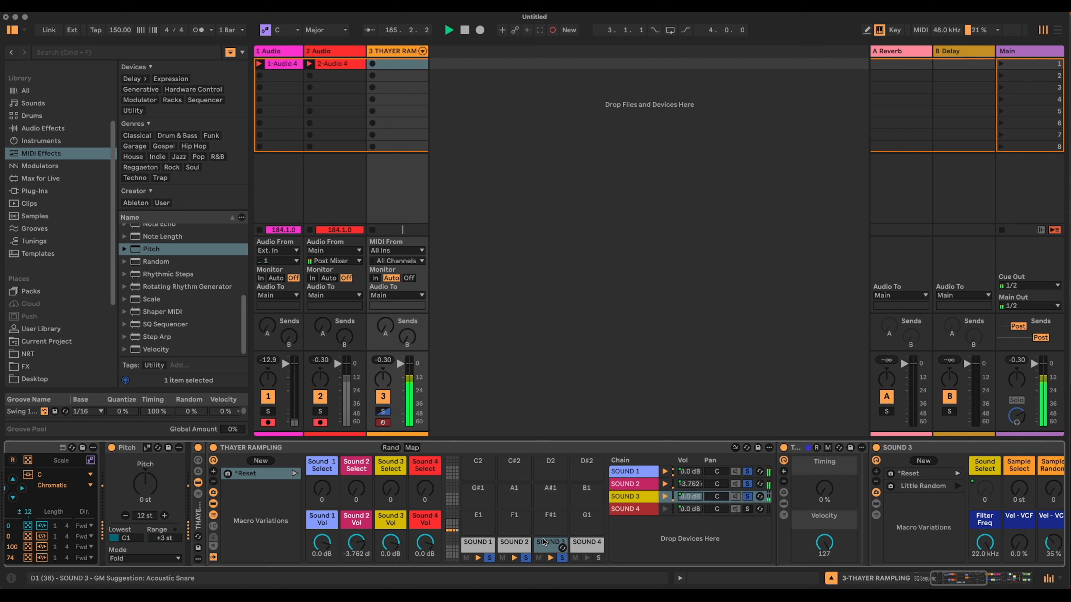
pyautogui.click(525, 558)
pyautogui.click(489, 557)
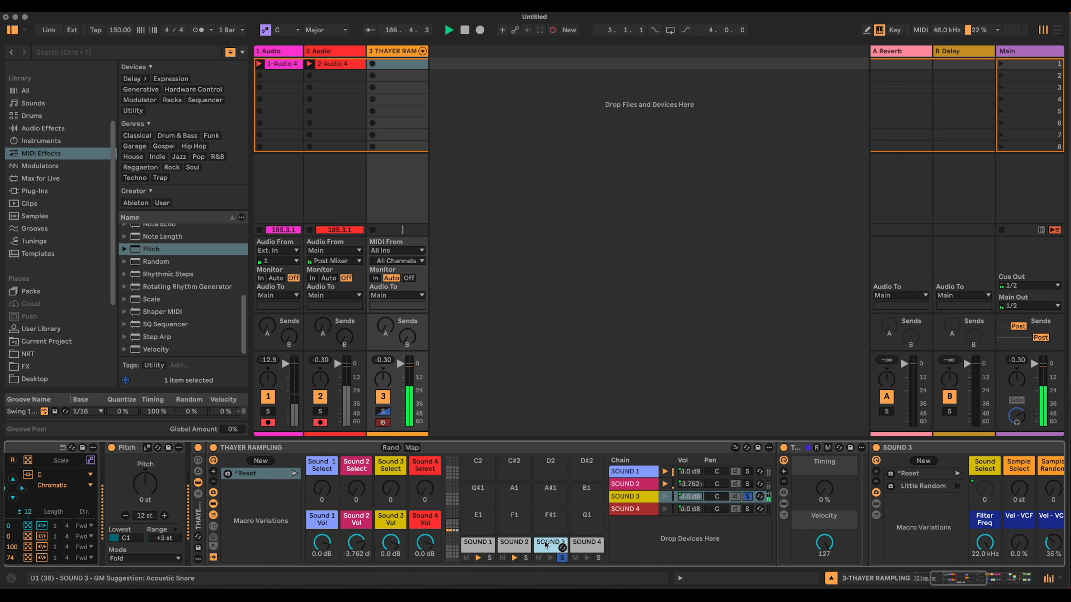
# - Open the SOUND 3 chain's macros and set Rnd Pitch to 30% and Rnd Pan to 100%
pyautogui.click(642, 496)
pyautogui.click(951, 578)
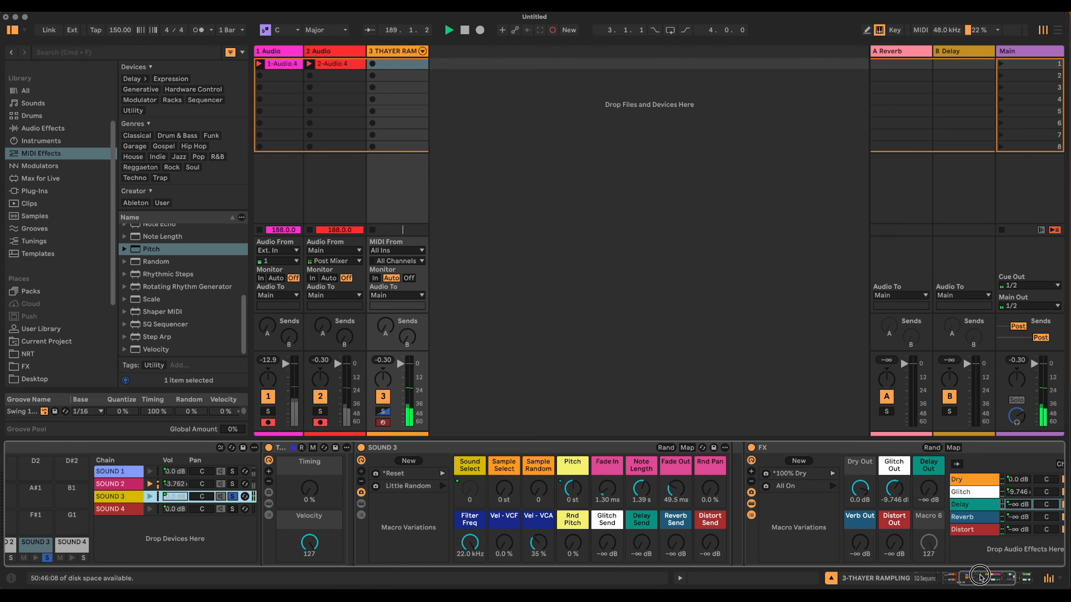
pyautogui.moveTo(968, 575); pyautogui.dragTo(948, 576)
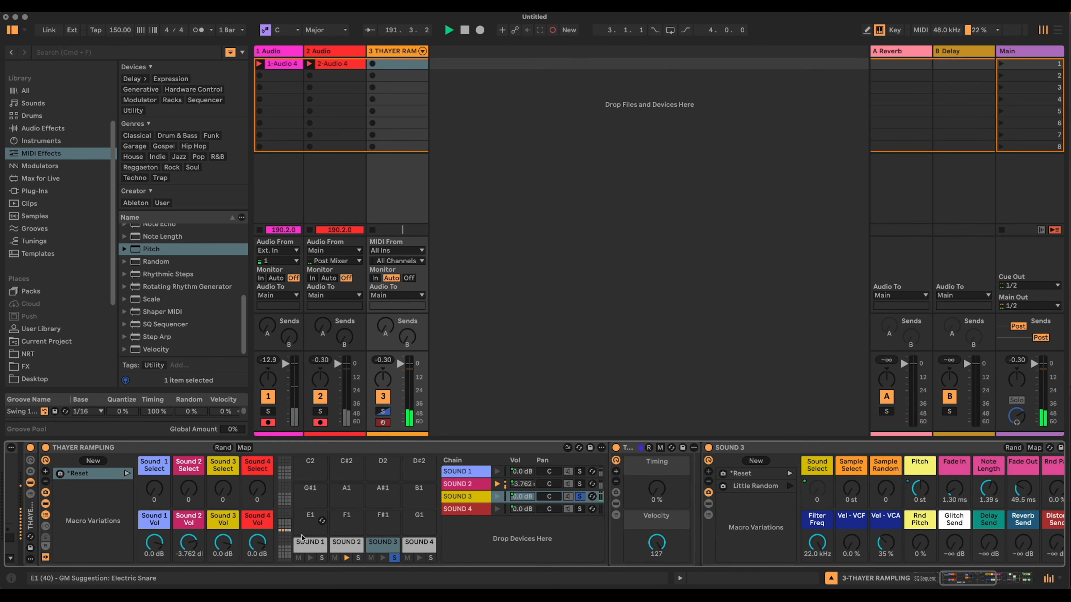
pyautogui.click(474, 497)
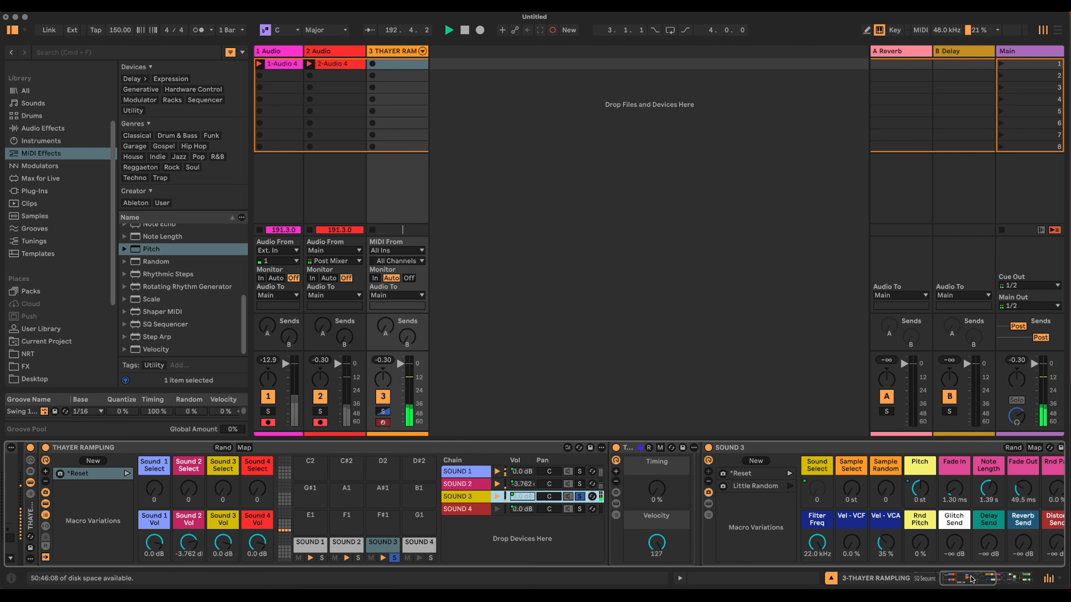
pyautogui.moveTo(983, 577); pyautogui.dragTo(989, 577)
pyautogui.moveTo(799, 538); pyautogui.dragTo(799, 536)
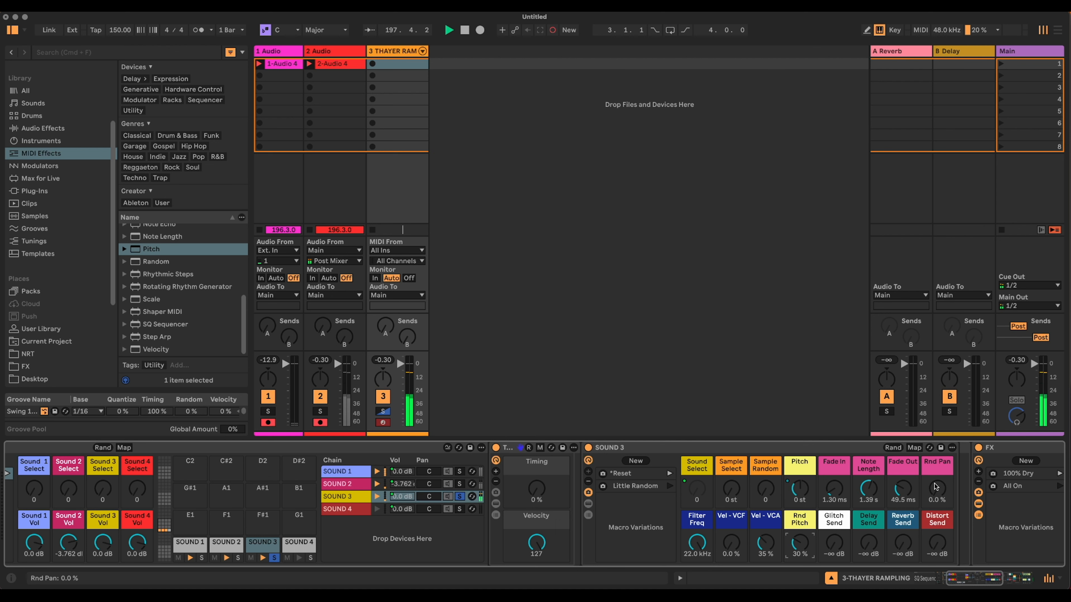
pyautogui.moveTo(932, 493); pyautogui.dragTo(933, 489)
# - Lower the Sound 3 Vol macro to -6.912 dB and raise SOUND 3's Reverb Send to -7.72 dB
pyautogui.click(102, 543)
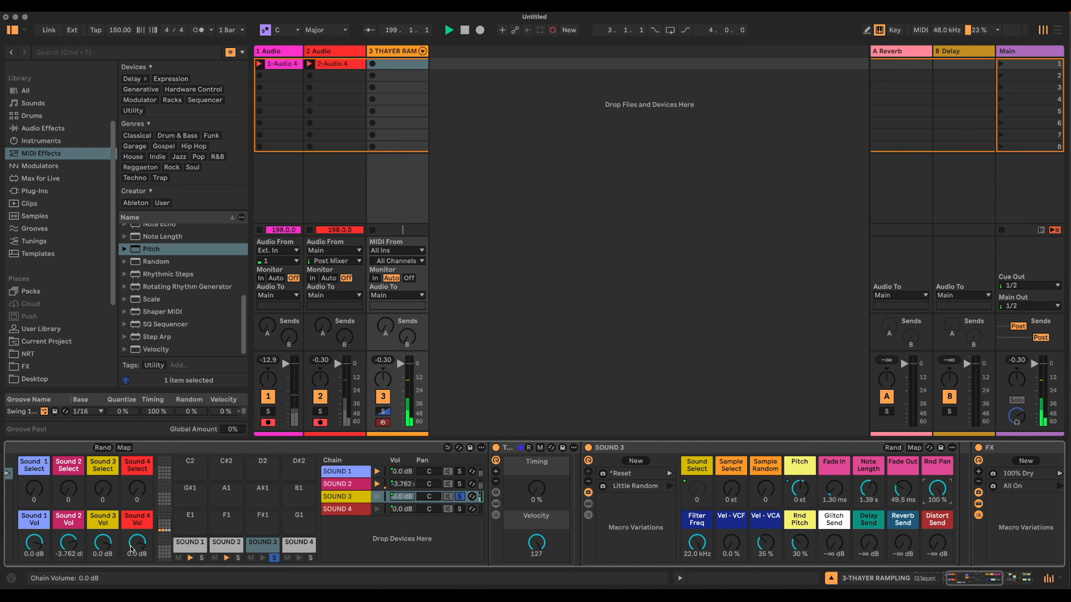
pyautogui.moveTo(102, 542); pyautogui.dragTo(102, 556)
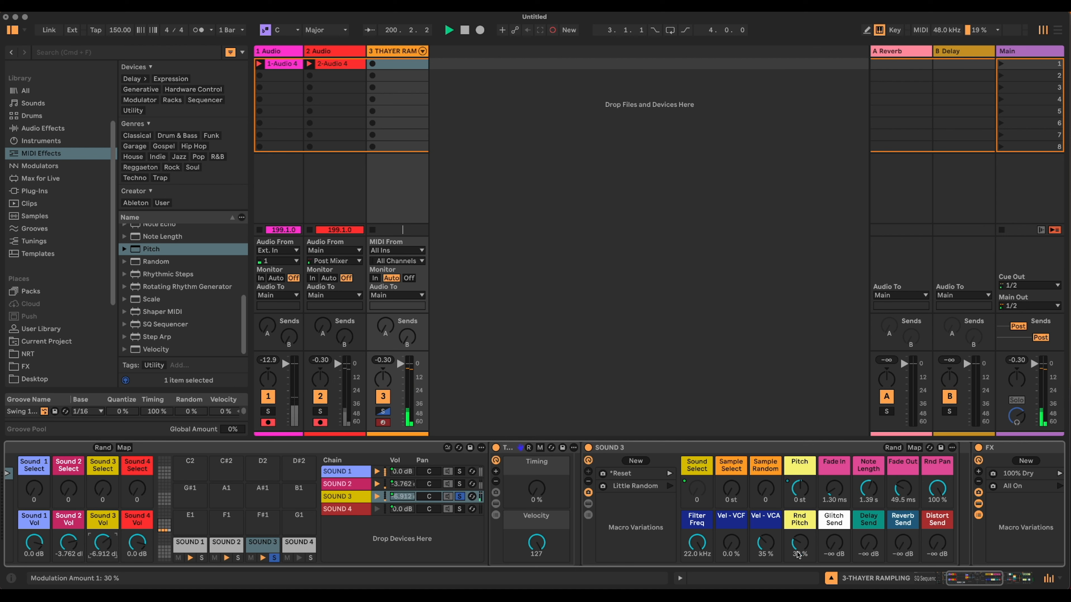
pyautogui.moveTo(903, 543); pyautogui.dragTo(902, 528)
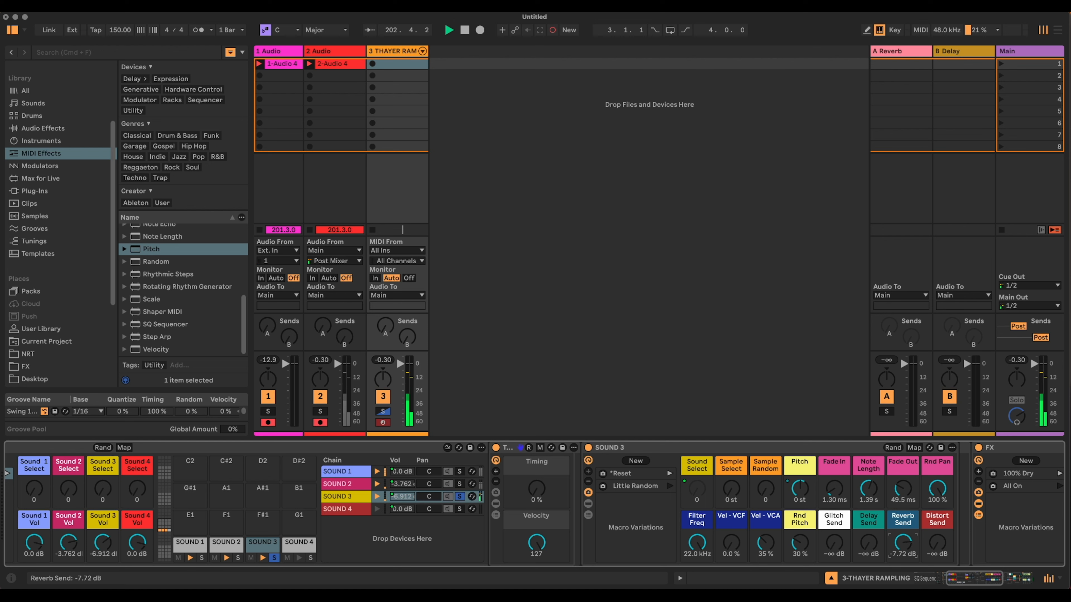
# - Solo only SOUND 4 and redraw the SQ Sequencer's pitch bars for steps 5 to 8, with step 8 at 7
pyautogui.click(310, 558)
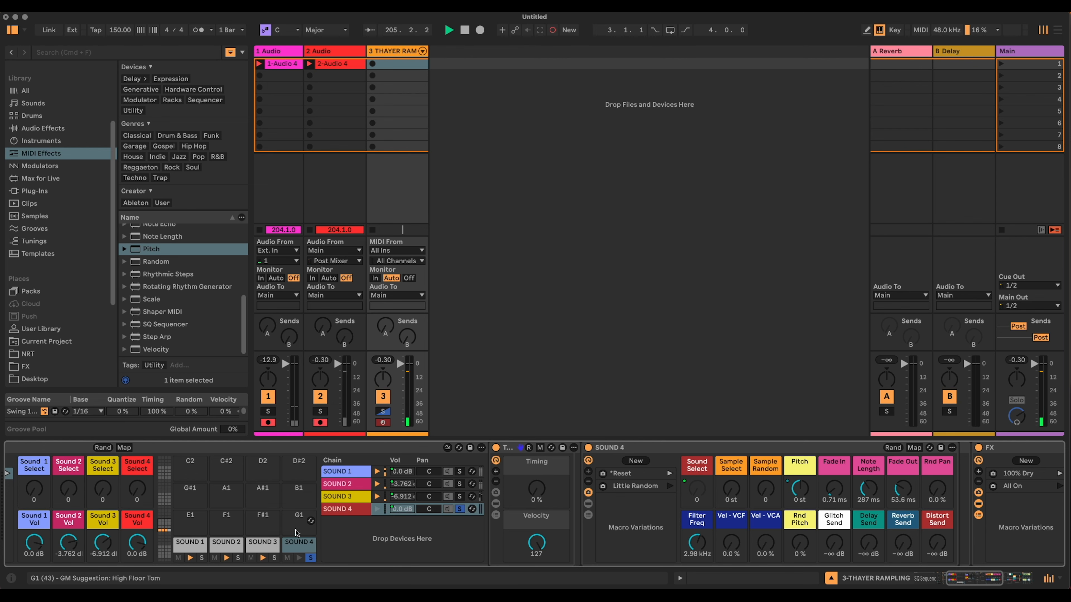
pyautogui.click(346, 512)
pyautogui.moveTo(974, 575); pyautogui.dragTo(947, 576)
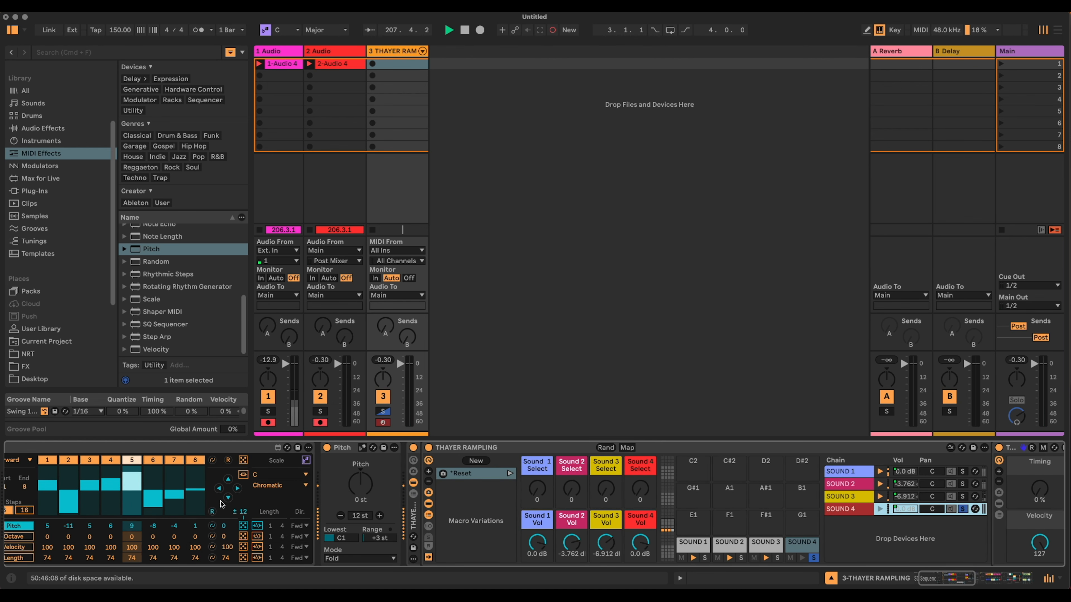
pyautogui.click(199, 481)
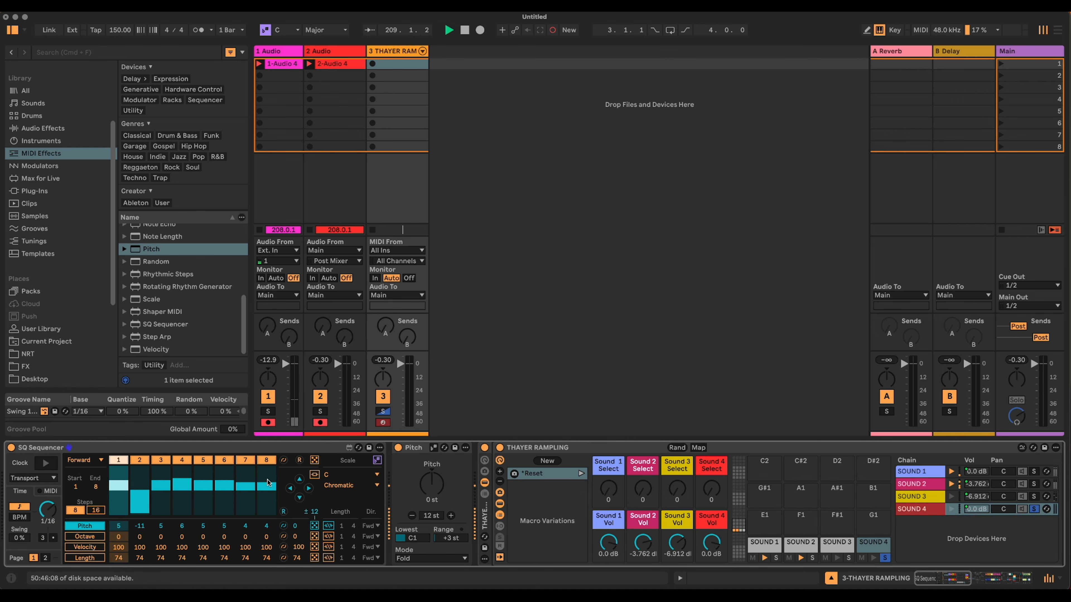
pyautogui.click(268, 479)
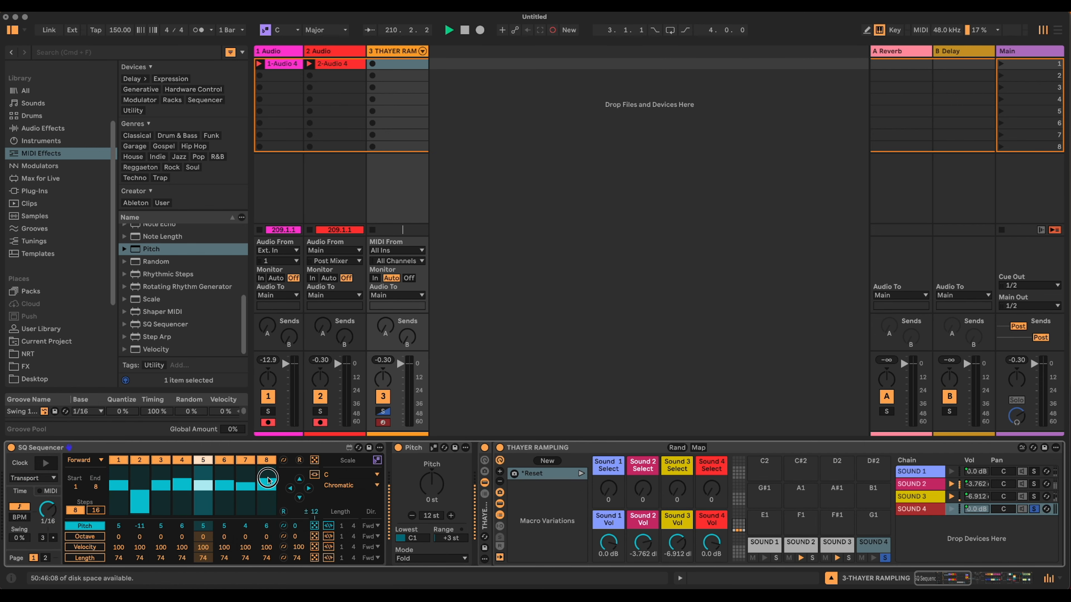
pyautogui.moveTo(267, 478); pyautogui.dragTo(269, 477)
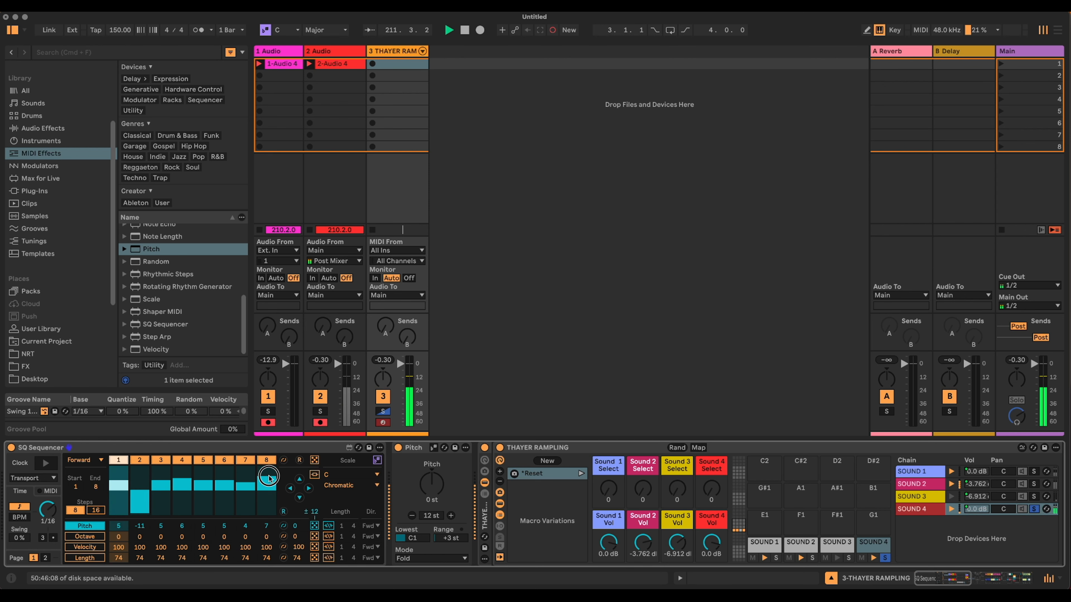
# - Randomize the SOUND 4 rack's macros and turn off the SOUND 4 solo
pyautogui.moveTo(959, 579); pyautogui.dragTo(995, 576)
pyautogui.click(819, 448)
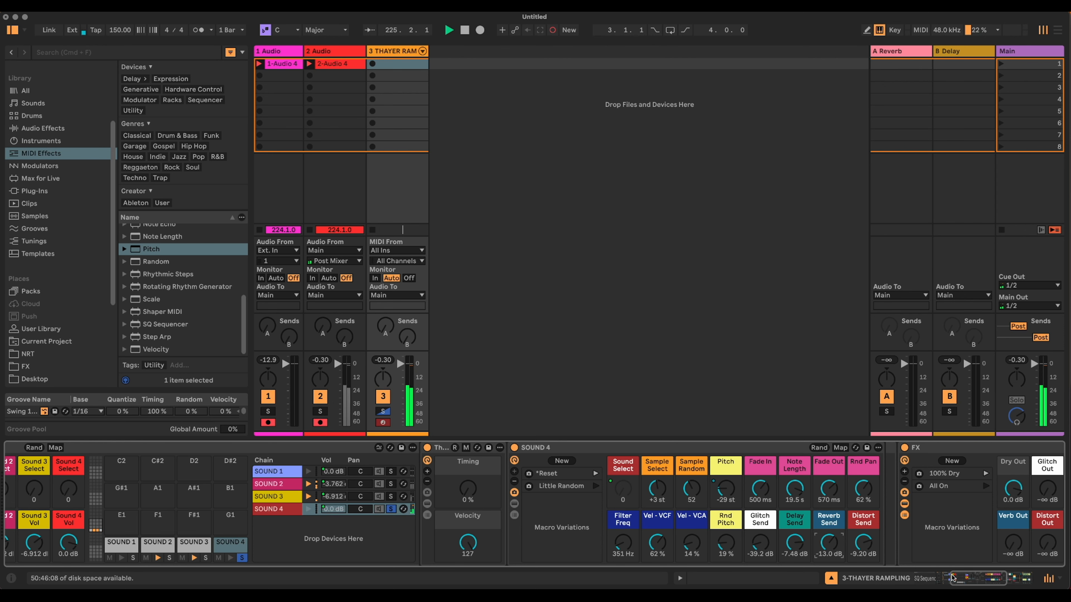
pyautogui.click(919, 579)
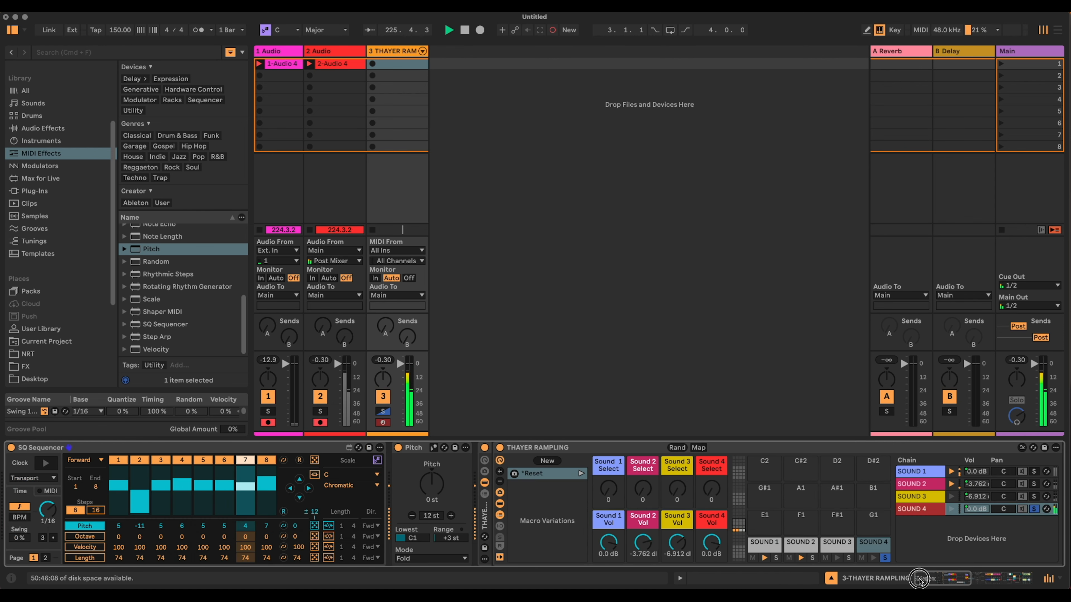
pyautogui.click(884, 558)
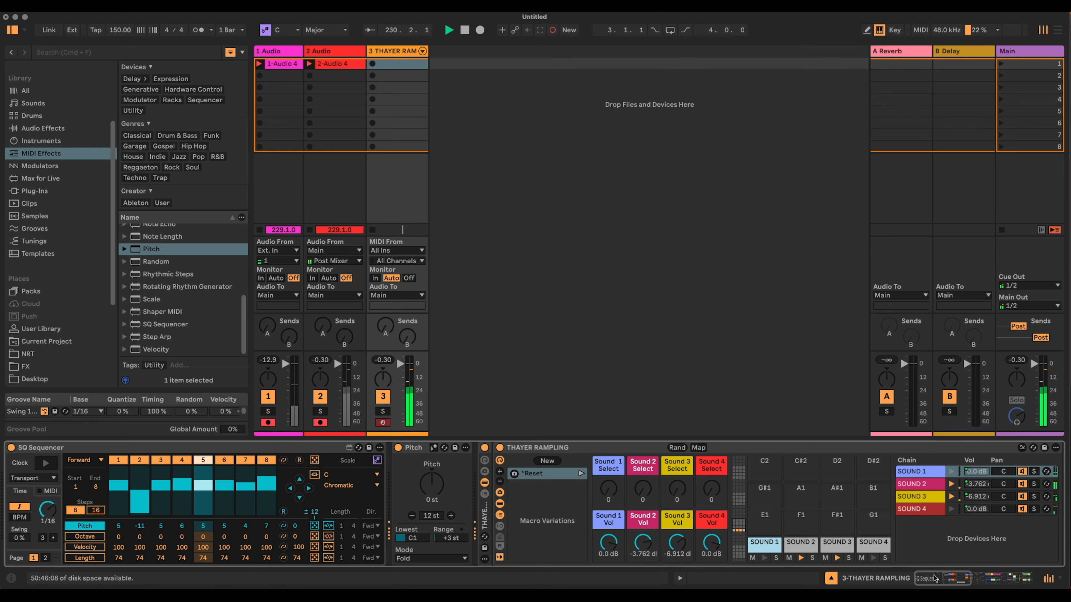
# - Open the SOUND 2 chain's macros and raise its Reverb Send to -6.61 dB
pyautogui.hscroll(15, 885, 540)
pyautogui.moveTo(862, 538)
pyautogui.mouseDown()
pyautogui.moveTo(863, 520)
pyautogui.moveTo(862, 542)
pyautogui.mouseUp()
pyautogui.moveTo(964, 579)
pyautogui.mouseDown()
pyautogui.moveTo(941, 580)
pyautogui.moveTo(958, 581)
pyautogui.mouseUp()
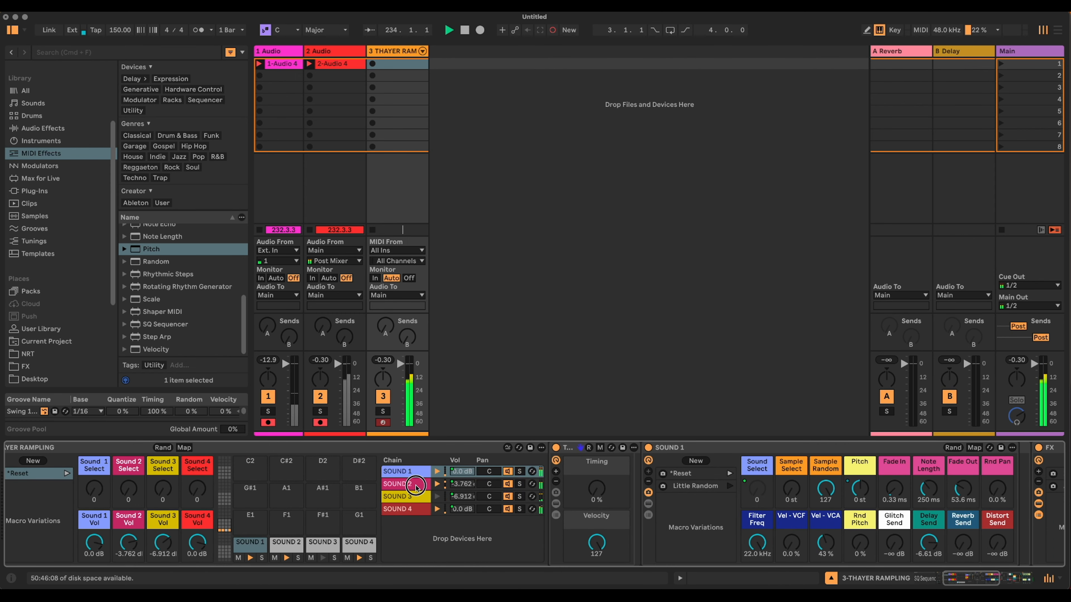
pyautogui.moveTo(961, 550); pyautogui.dragTo(961, 536)
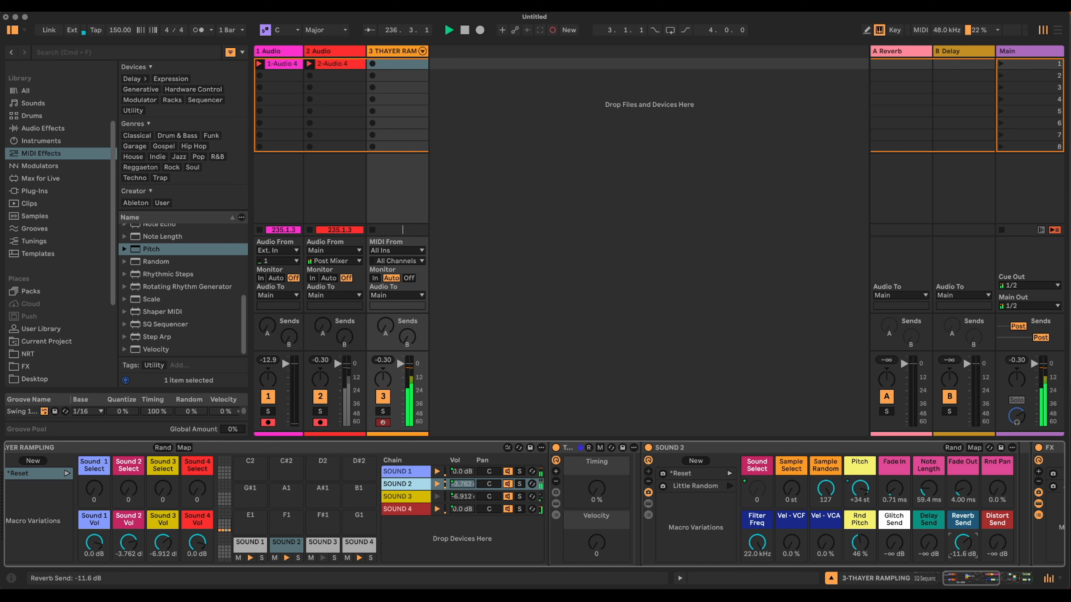
pyautogui.moveTo(963, 542); pyautogui.dragTo(963, 539)
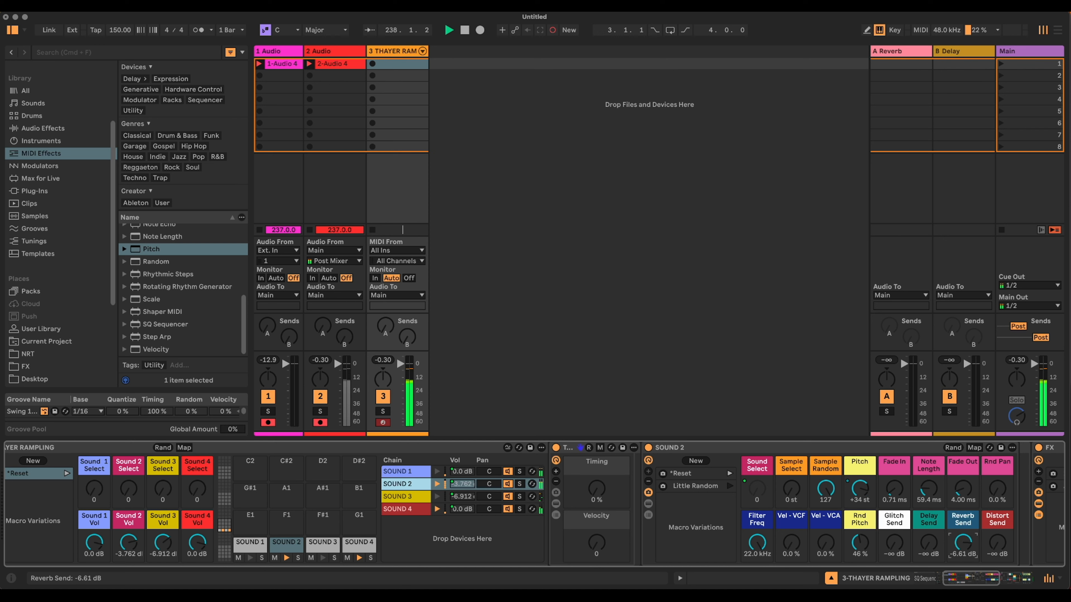
# - Raise SOUND 1's Distort Send to -4.69 dB and the FX rack's Distort Out to -14.471 dB
pyautogui.click(394, 472)
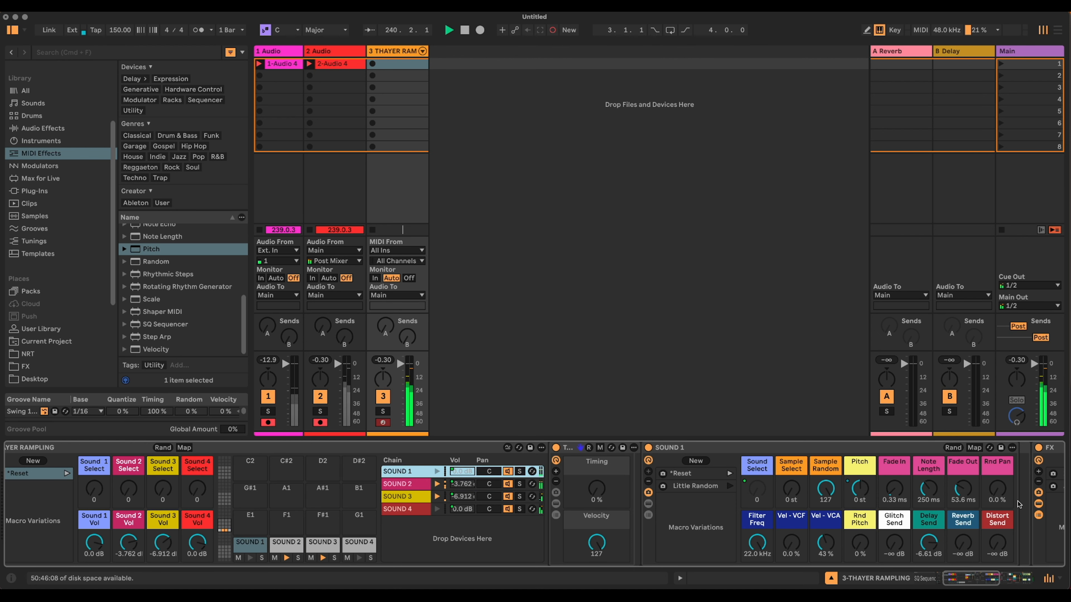
pyautogui.moveTo(997, 542); pyautogui.dragTo(996, 537)
pyautogui.moveTo(981, 579); pyautogui.dragTo(1015, 579)
pyautogui.click(662, 531)
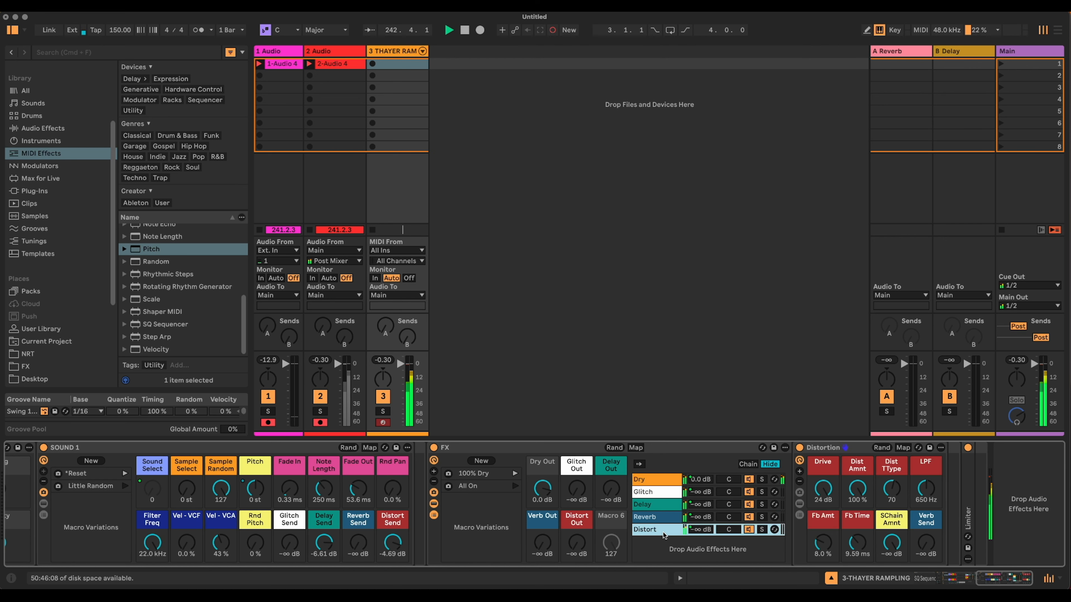
pyautogui.moveTo(576, 543); pyautogui.dragTo(577, 524)
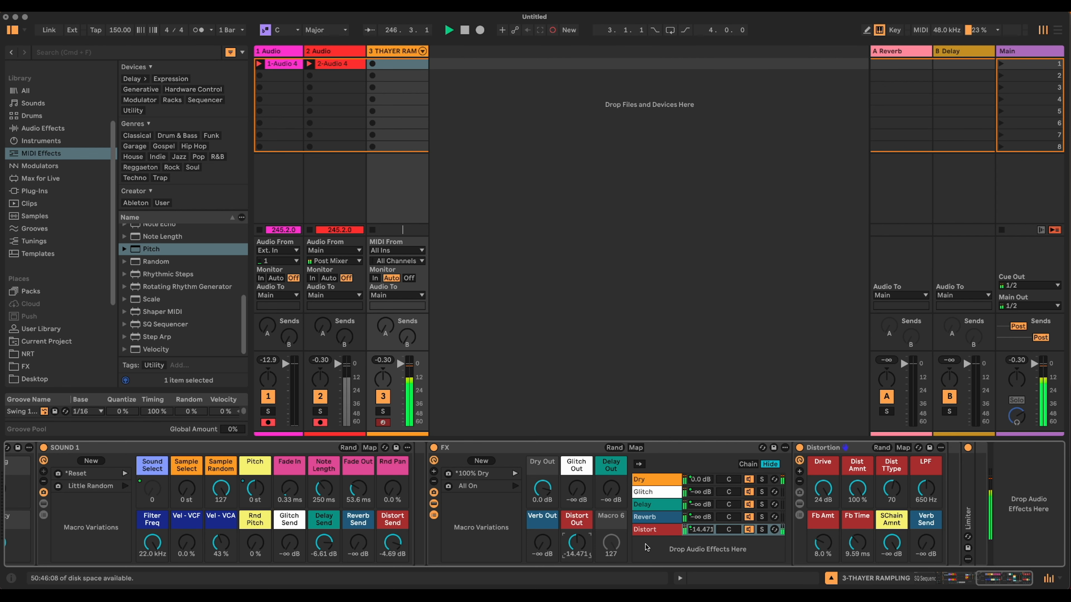
# - Set SOUND 4's Pitch to +8 st, reset its Distort Send, and set Reverb Send to -5.79 dB, Delay Send to -5.24 dB and Glitch Send to -32.5 dB
pyautogui.moveTo(1020, 579); pyautogui.dragTo(995, 579)
pyautogui.click(260, 508)
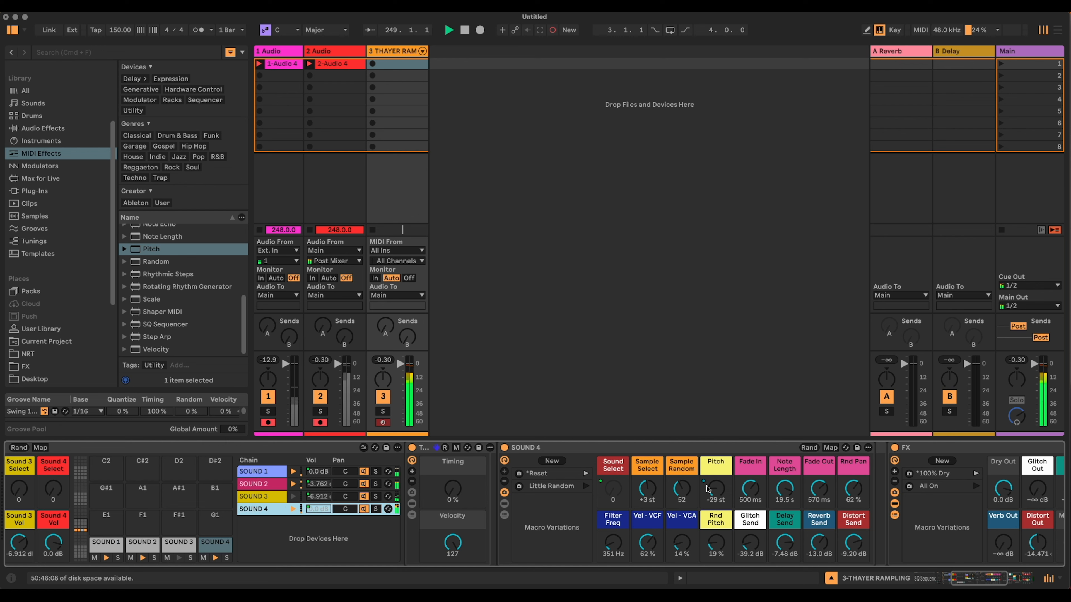
pyautogui.moveTo(719, 490); pyautogui.dragTo(719, 466)
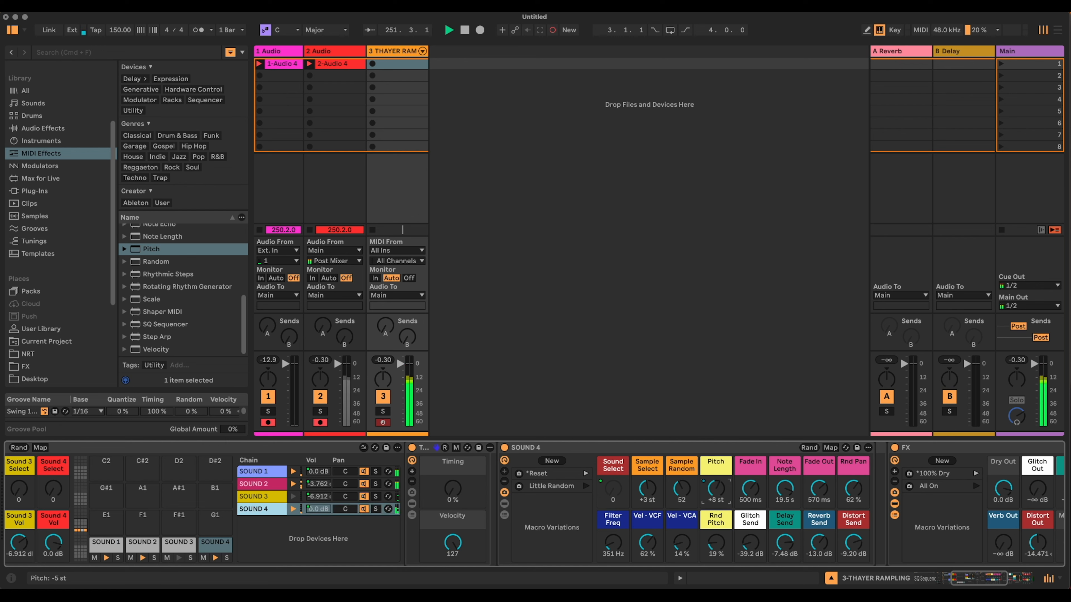
pyautogui.doubleClick(858, 550)
pyautogui.moveTo(820, 550); pyautogui.dragTo(760, 543)
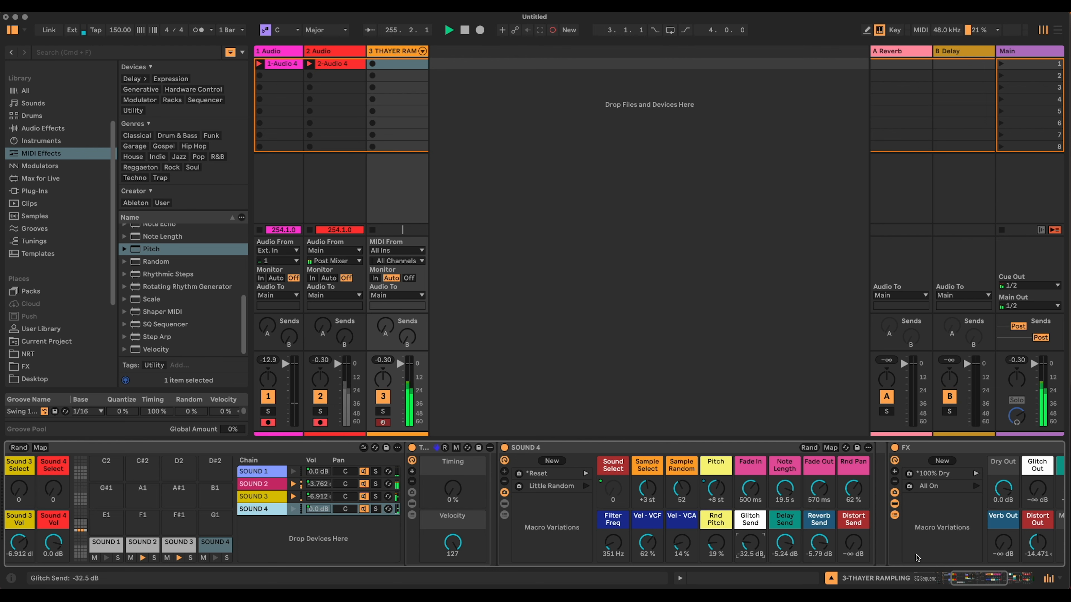
# - Adjust the effect output levels in the FX rack and return to the THAYER RAMPLING pads
pyautogui.moveTo(990, 574); pyautogui.dragTo(998, 574)
pyautogui.moveTo(884, 493); pyautogui.dragTo(883, 457)
pyautogui.moveTo(848, 544)
pyautogui.mouseDown()
pyautogui.moveTo(847, 527)
pyautogui.moveTo(847, 548)
pyautogui.mouseUp()
pyautogui.moveTo(977, 578); pyautogui.dragTo(959, 584)
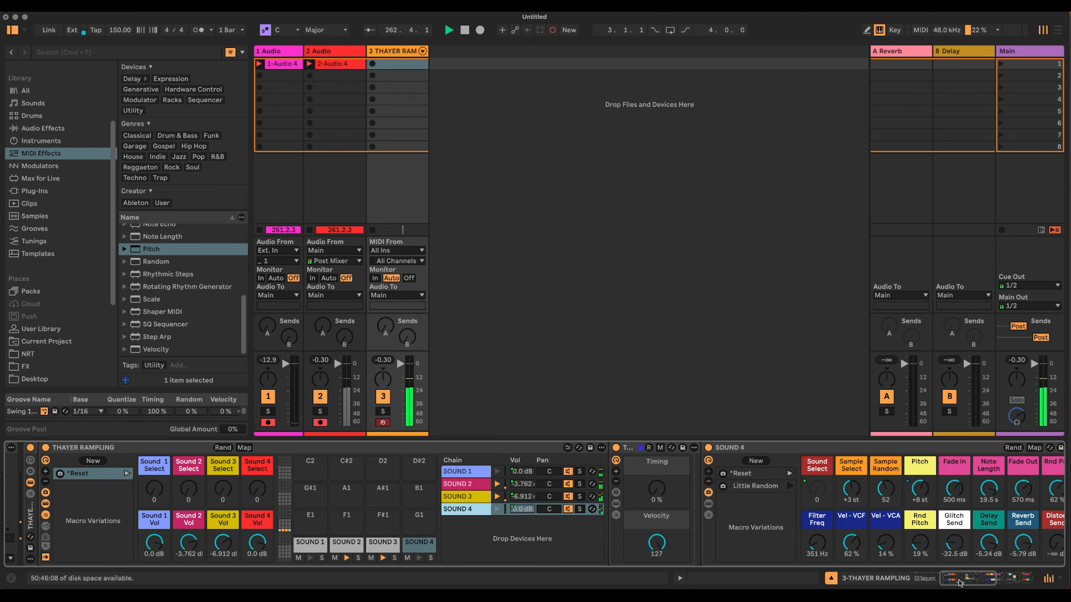
# - Lower the Sound 1 Vol macro in the THAYER RAMPLING rack
pyautogui.moveTo(164, 541); pyautogui.dragTo(163, 549)
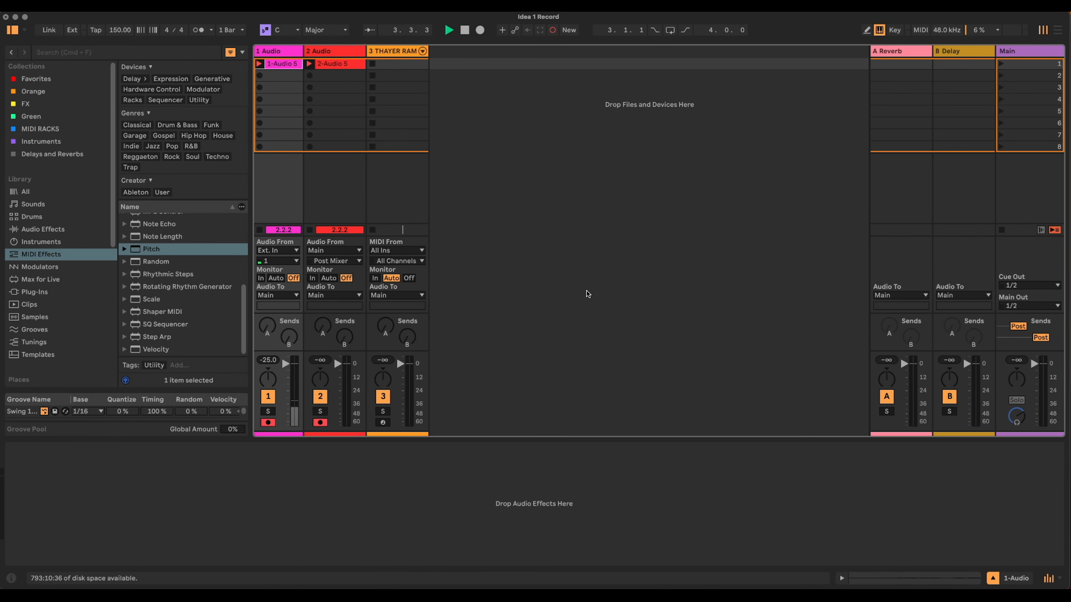
# - Create a MIDI clip in the THAYER RAMPLING track's third slot with eight consecutive 1/16 SOUND 1 notes from the start
pyautogui.click(402, 53)
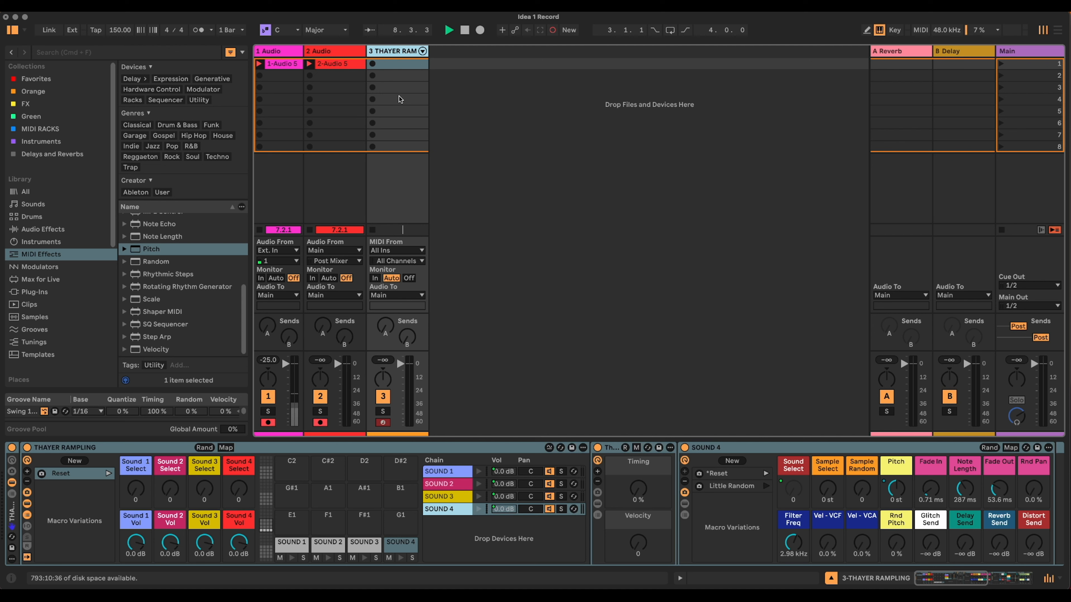
pyautogui.doubleClick(398, 86)
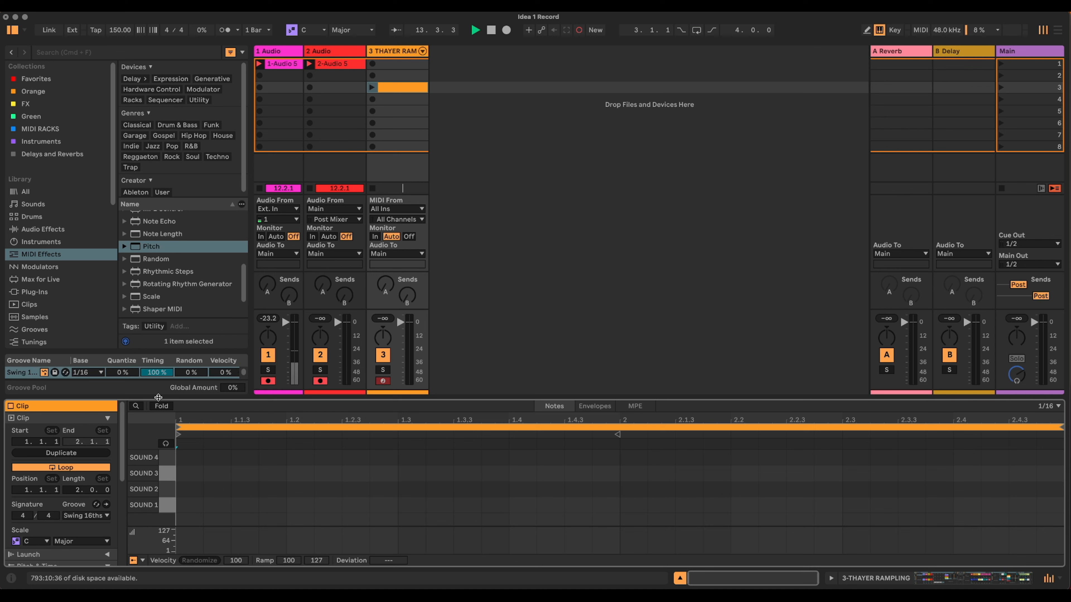
pyautogui.doubleClick(197, 506)
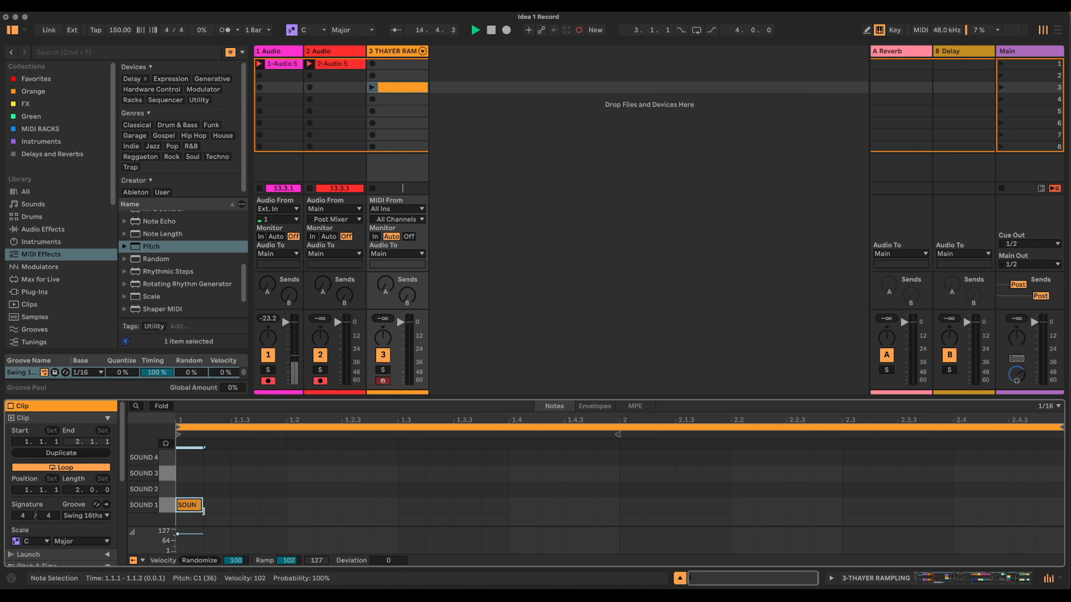
pyautogui.press('super+d')
pyautogui.press('super+d')
pyautogui.press('super+d')
pyautogui.moveTo(188, 492); pyautogui.dragTo(275, 516)
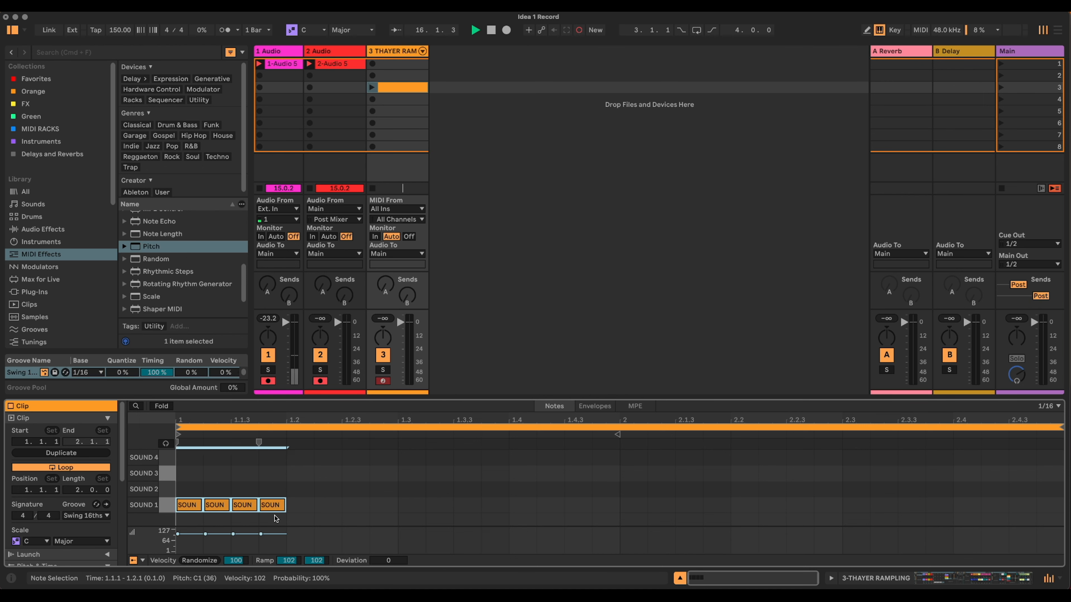
pyautogui.press('super+d')
pyautogui.press('super+d')
pyautogui.press('super+d')
pyautogui.press('super+d')
pyautogui.press('super+d')
pyautogui.press('super+d')
pyautogui.press('super+d')
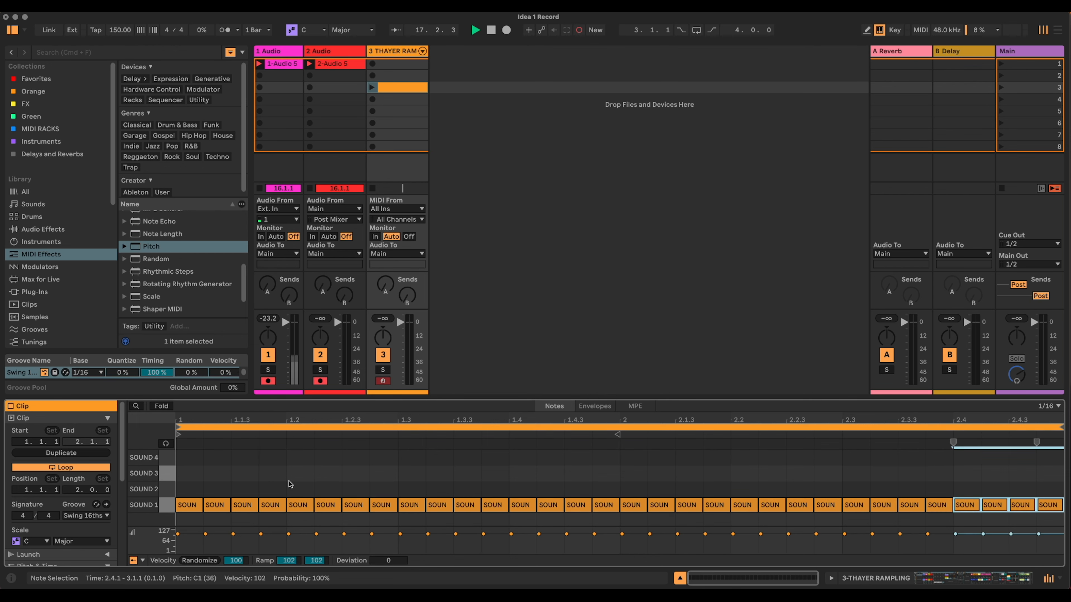
pyautogui.press('super+z')
pyautogui.press('super+z')
pyautogui.press('super+z')
pyautogui.press('super+z')
pyautogui.press('super+z')
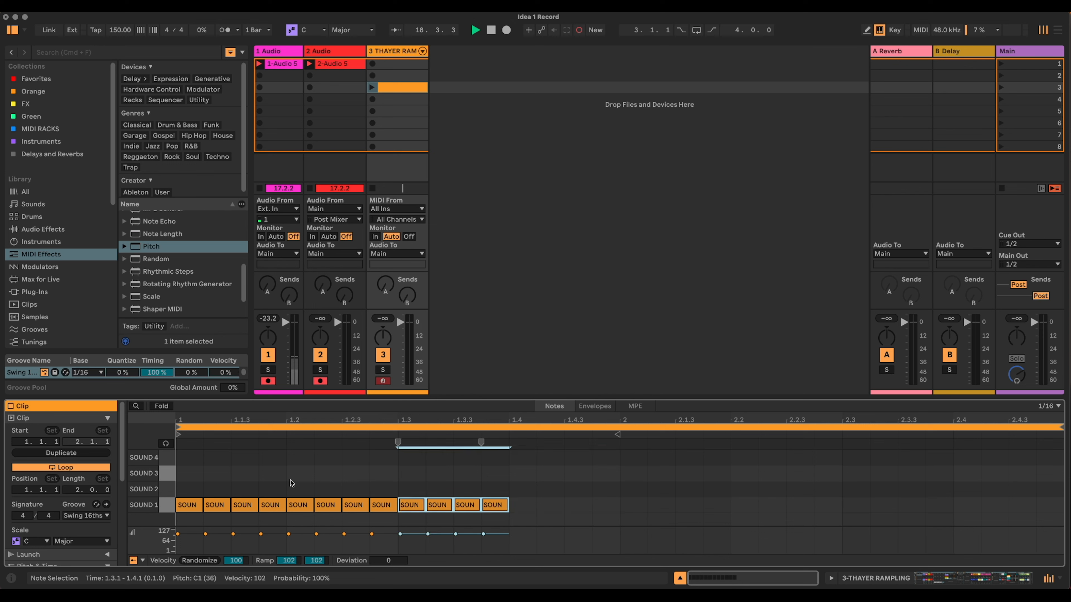
pyautogui.press('super+z')
# - Show the Chance lane and set the probability of every SOUND 1 note except the first to 27%
pyautogui.click(227, 486)
pyautogui.moveTo(228, 486); pyautogui.dragTo(399, 527)
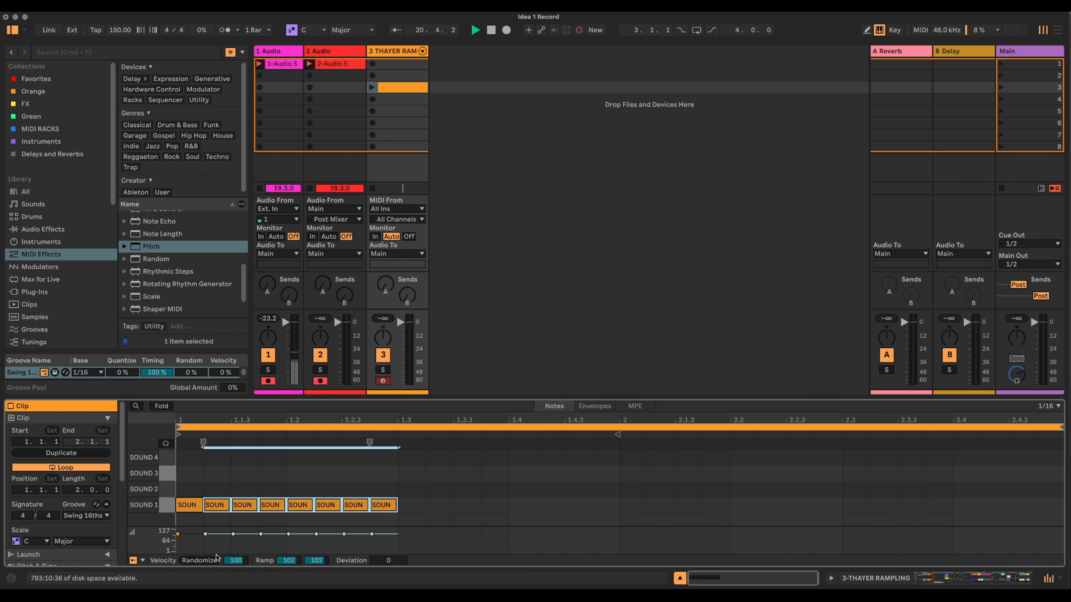
pyautogui.click(144, 560)
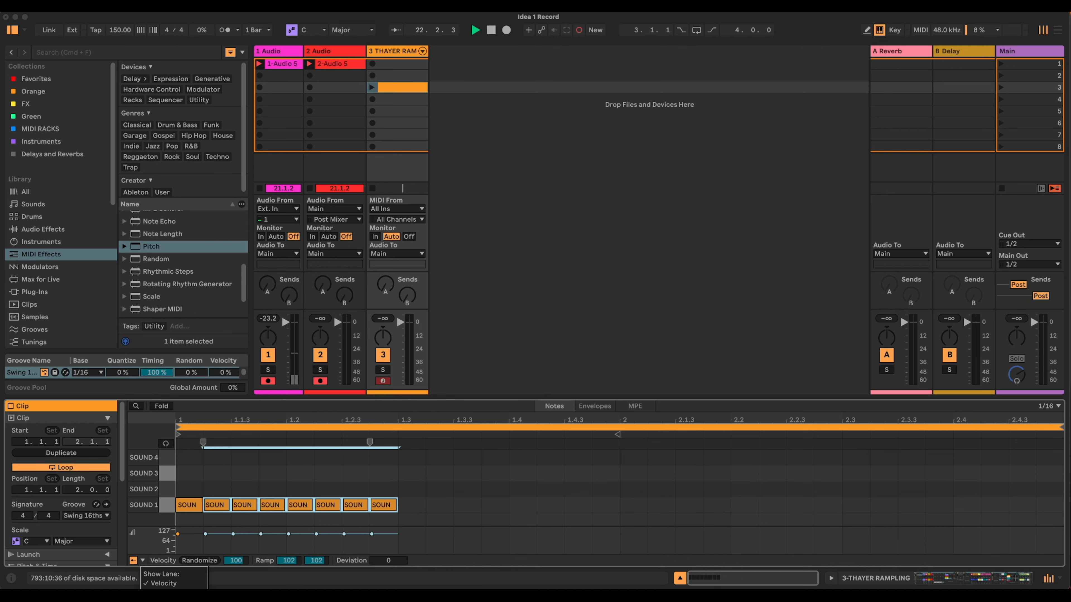
pyautogui.click(167, 585)
pyautogui.moveTo(205, 541); pyautogui.dragTo(205, 548)
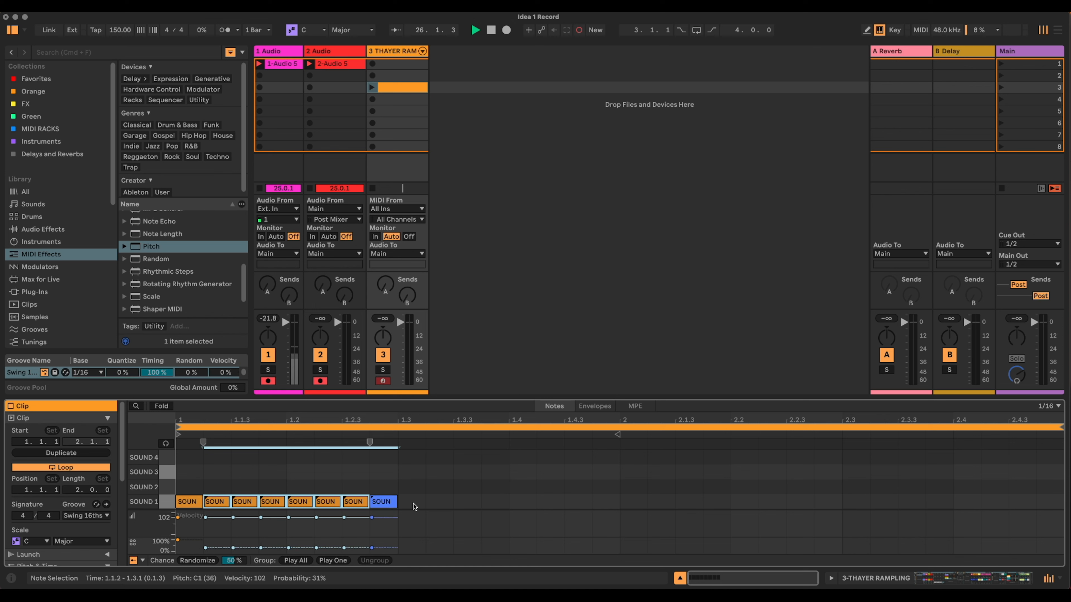
pyautogui.moveTo(206, 548); pyautogui.dragTo(205, 549)
# - Duplicate the eight-note SOUND 1 pattern three times to fill the two-bar clip
pyautogui.moveTo(185, 479); pyautogui.dragTo(384, 503)
pyautogui.press('super+d')
pyautogui.press('super+d')
pyautogui.press('super+d')
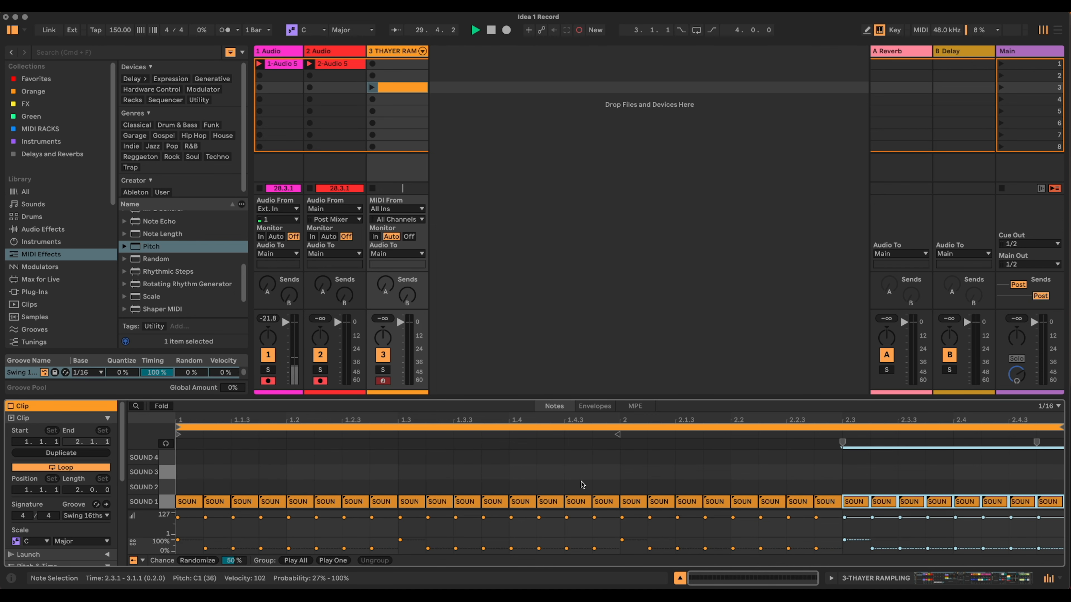
# - Add 1/16 SOUND 2 notes at 1.3 and 2.2, and a SOUND 4 note spanning 1.2 to 1.3
pyautogui.doubleClick(403, 487)
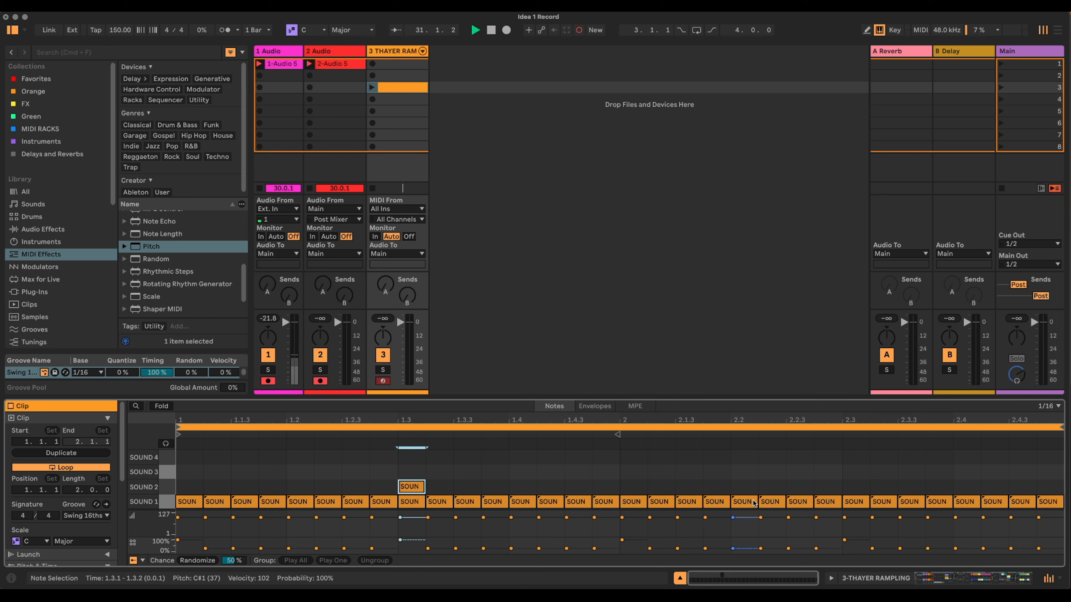
pyautogui.doubleClick(740, 486)
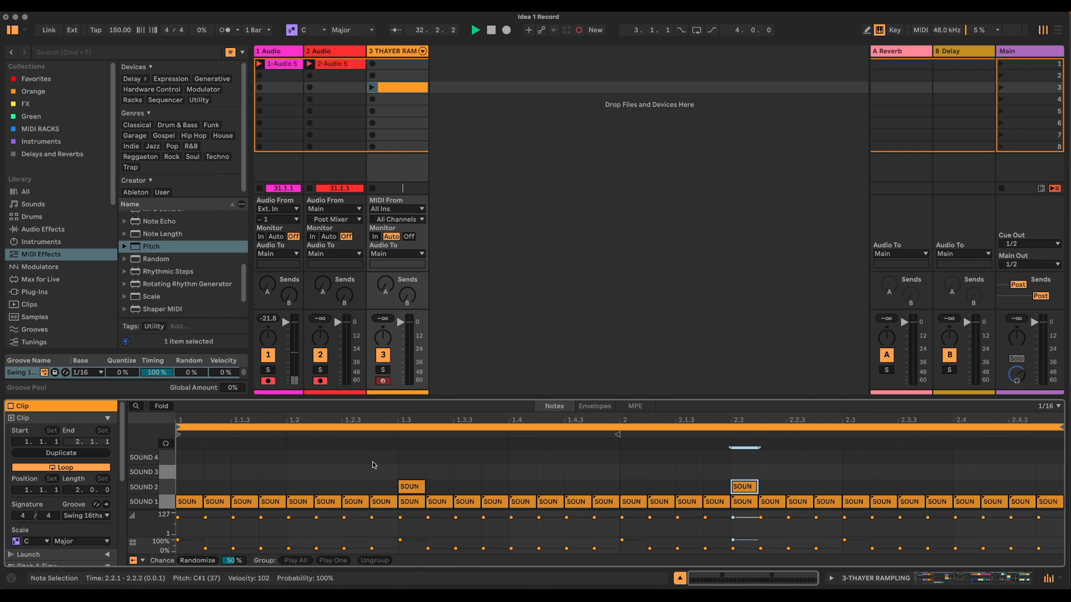
pyautogui.doubleClick(296, 457)
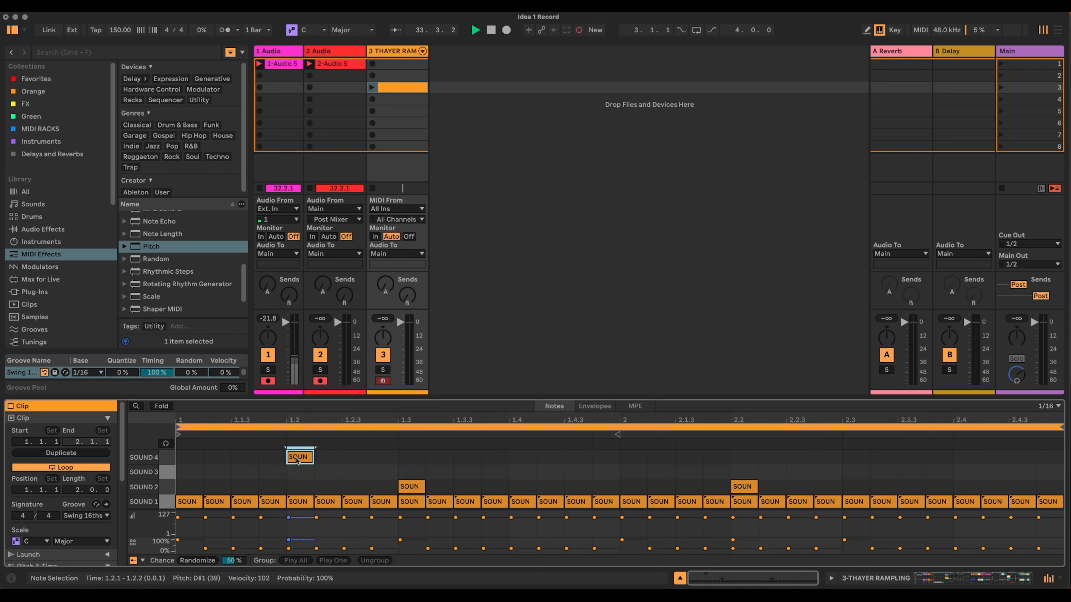
pyautogui.moveTo(312, 455); pyautogui.dragTo(398, 453)
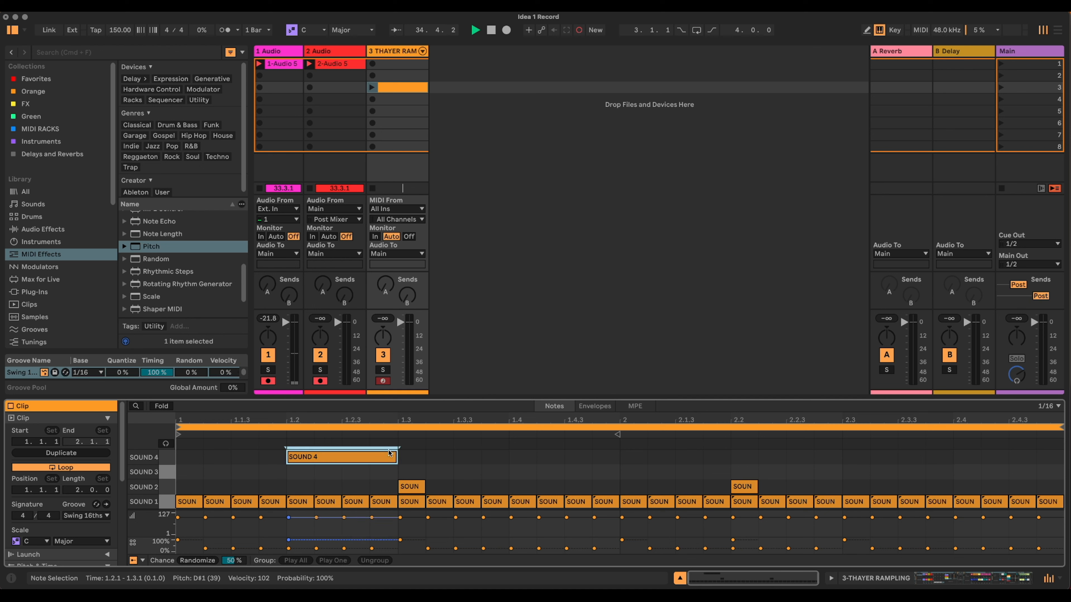
# - Add a SOUND 3 note three sixteenths long at the clip start and duplicate it nine times across the two bars
pyautogui.doubleClick(194, 472)
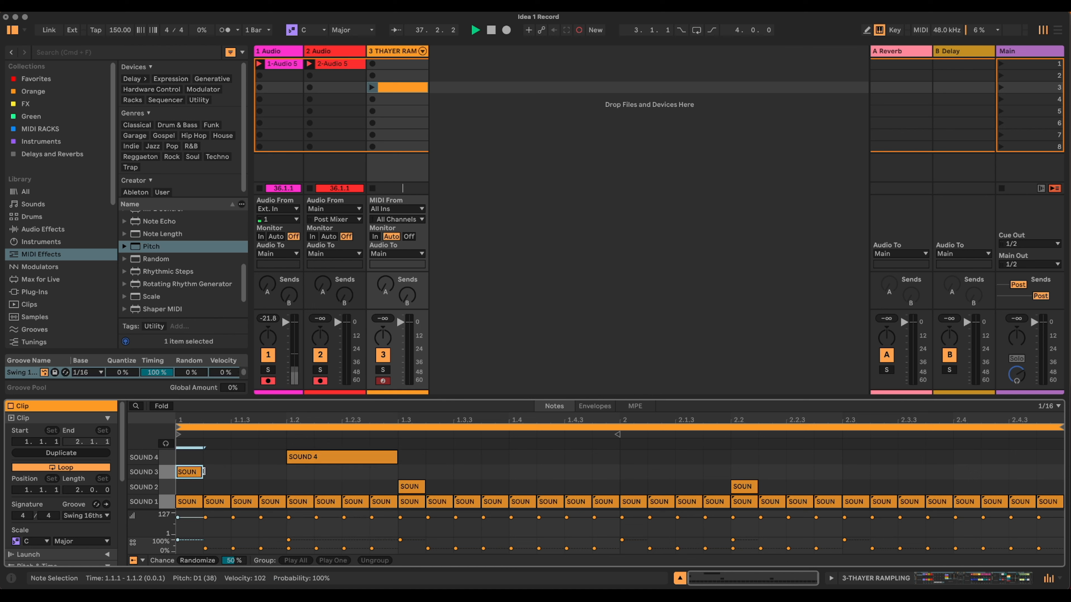
pyautogui.moveTo(203, 472); pyautogui.dragTo(250, 470)
pyautogui.press('super+d')
pyautogui.press('super+d')
pyautogui.press('super+d')
pyautogui.press('super+d')
pyautogui.press('super+d')
pyautogui.press('super+d')
pyautogui.press('super+d')
pyautogui.press('super+d')
pyautogui.press('super+d')
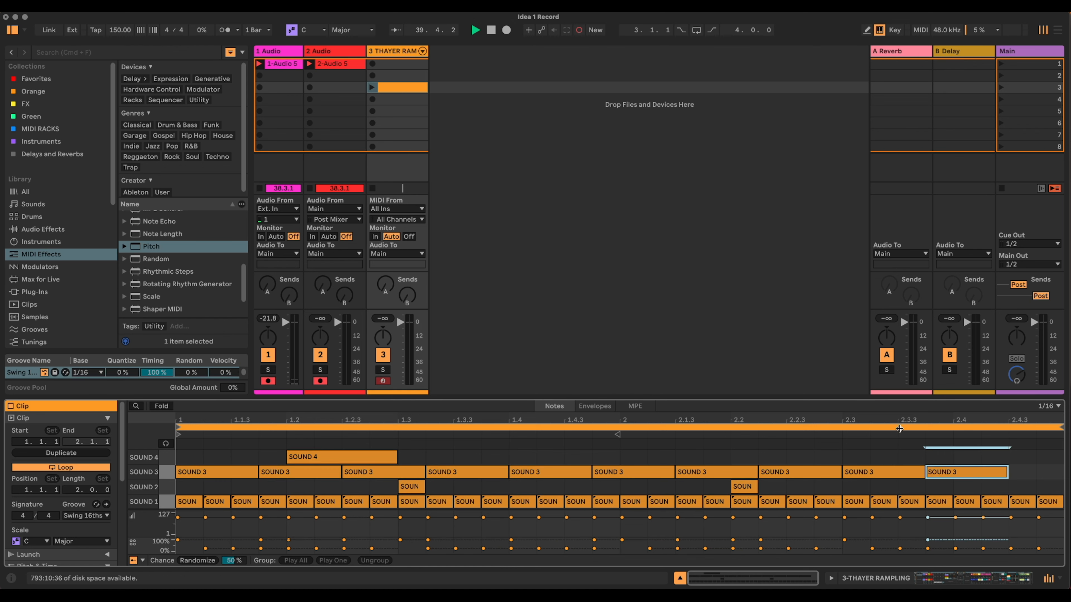
# - Select all SOUND 3 notes and set their chance to 37%
pyautogui.keyDown('shift'); pyautogui.click(208, 473); pyautogui.keyUp('shift')
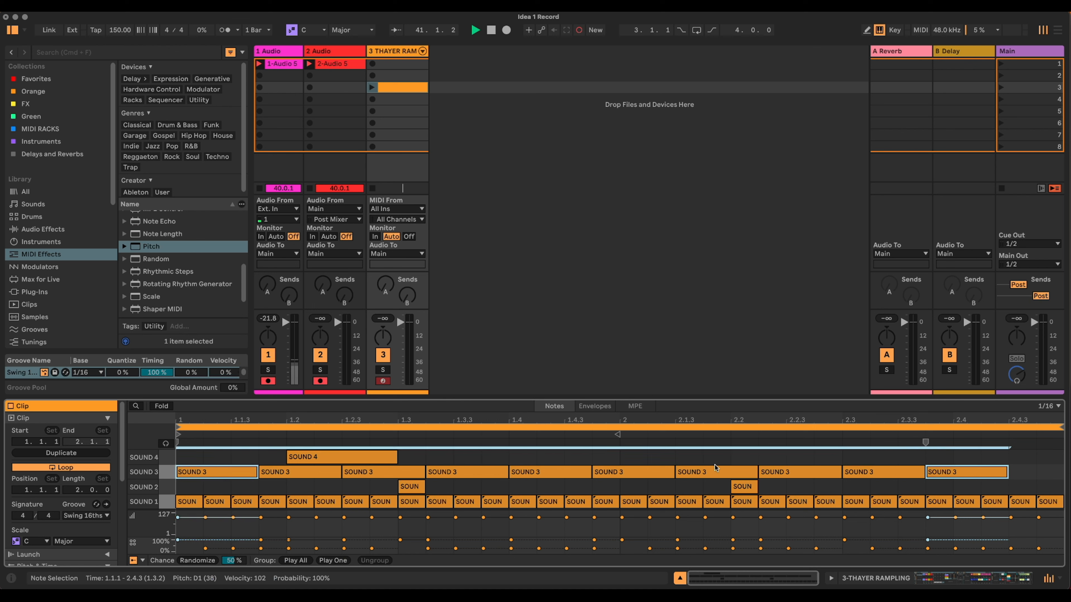
pyautogui.moveTo(1029, 472); pyautogui.dragTo(222, 472)
pyautogui.moveTo(258, 539); pyautogui.dragTo(258, 547)
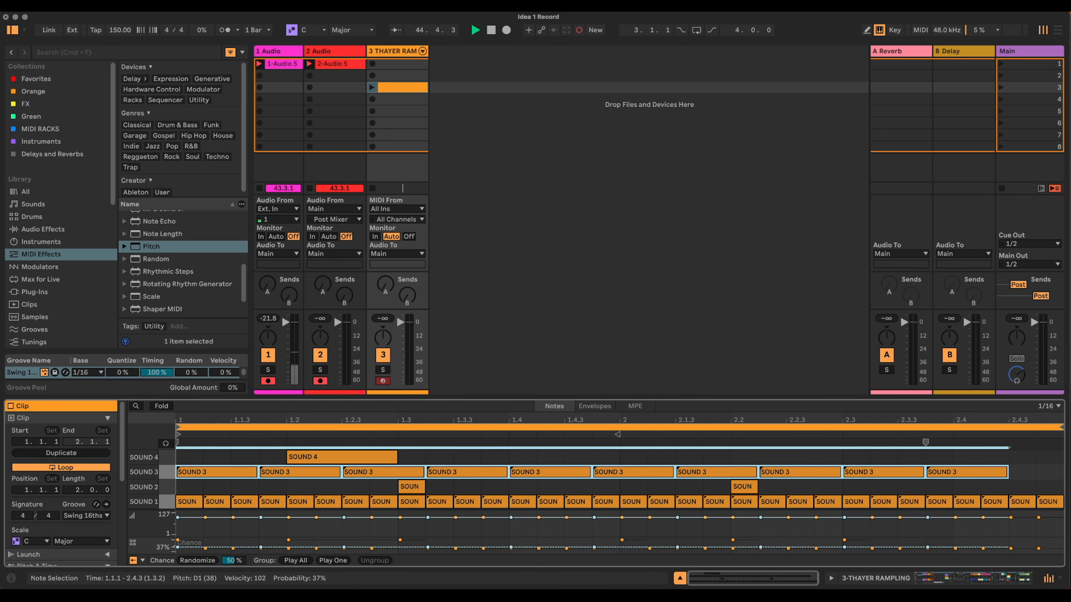
# - Randomize the main THAYER RAMPLING macros and the individual macros of the SOUND 1 to SOUND 4 chains
pyautogui.click(988, 580)
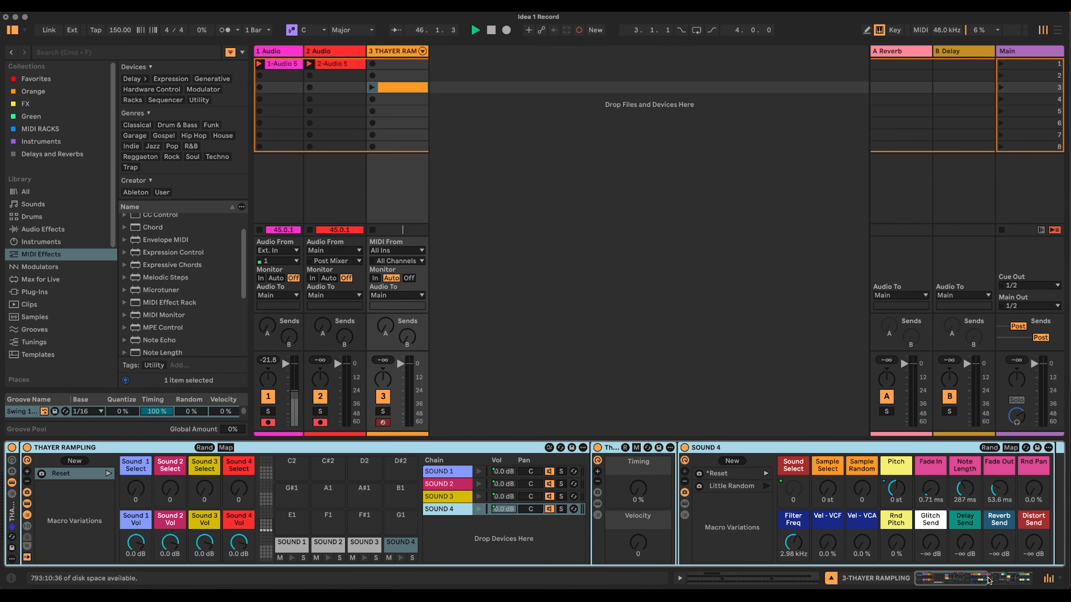
pyautogui.click(204, 446)
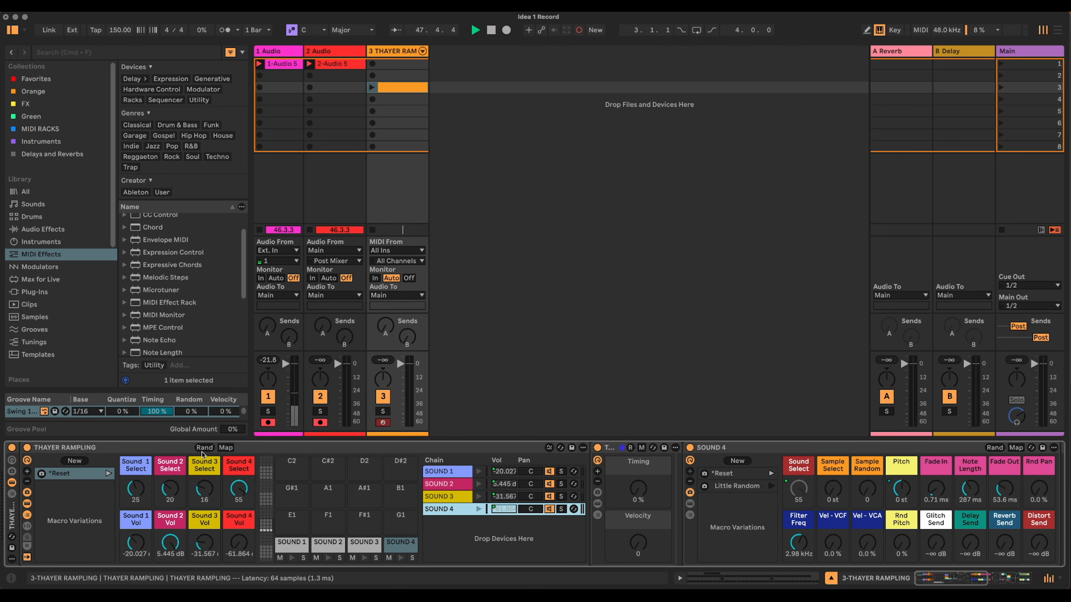
pyautogui.click(459, 472)
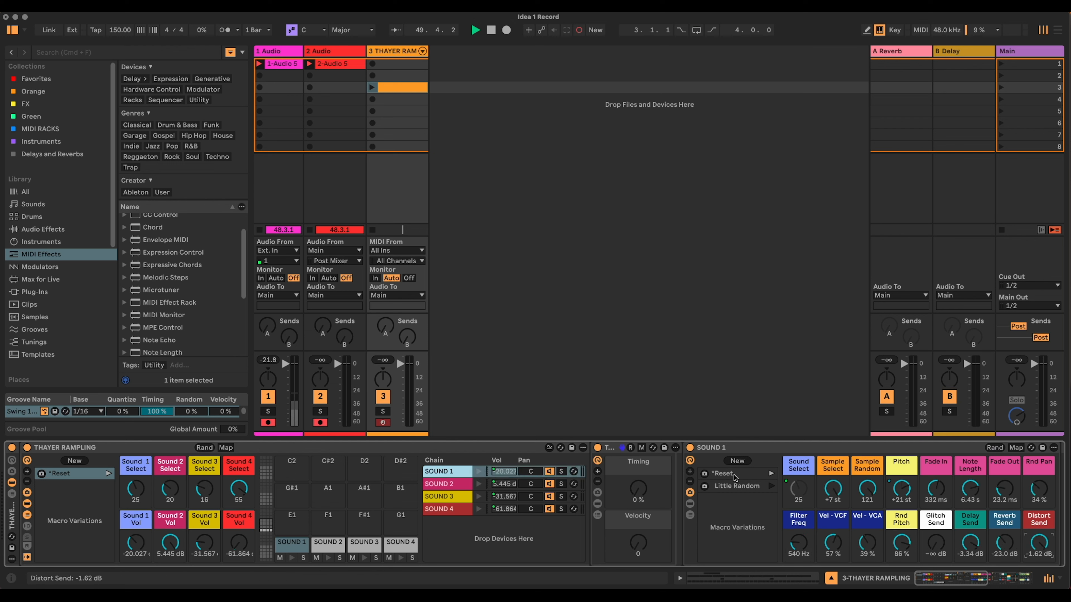
pyautogui.press('Down')
pyautogui.click(994, 447)
pyautogui.click(438, 501)
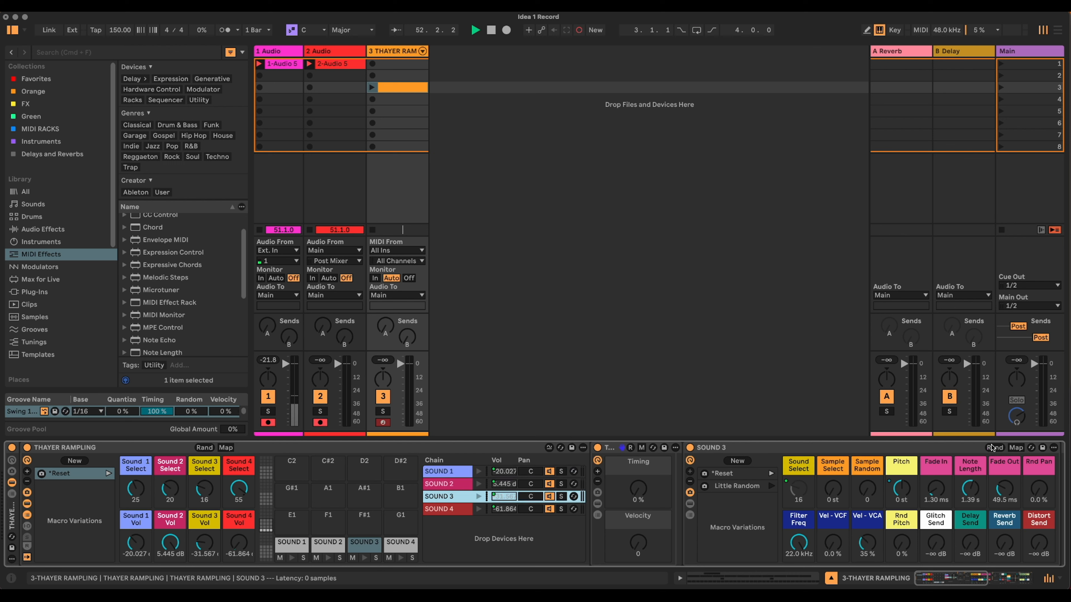
pyautogui.click(442, 510)
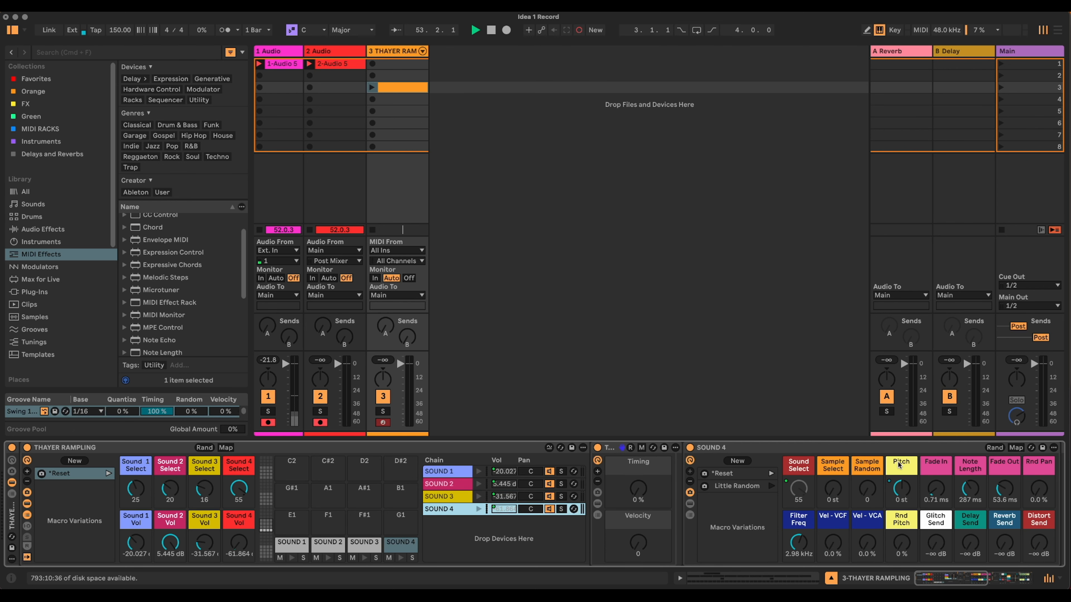
pyautogui.click(993, 447)
# - Randomize the FX rack's macros and set Dry Out to 1.907 dB
pyautogui.hscroll(5, 877, 506)
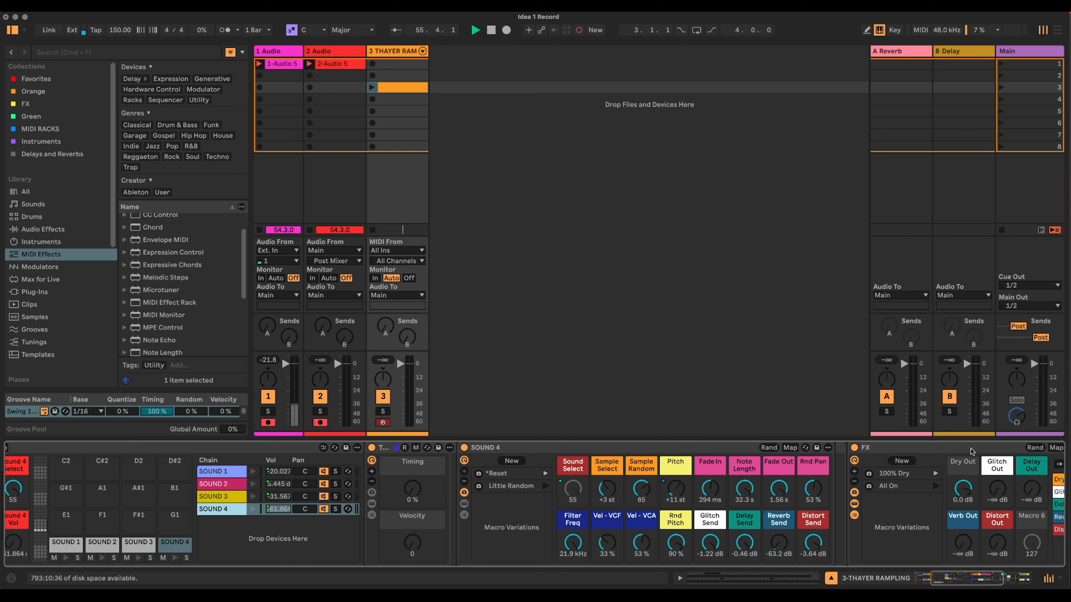
pyautogui.click(1035, 447)
pyautogui.click(979, 578)
pyautogui.moveTo(978, 579); pyautogui.dragTo(988, 581)
pyautogui.moveTo(965, 489); pyautogui.dragTo(965, 500)
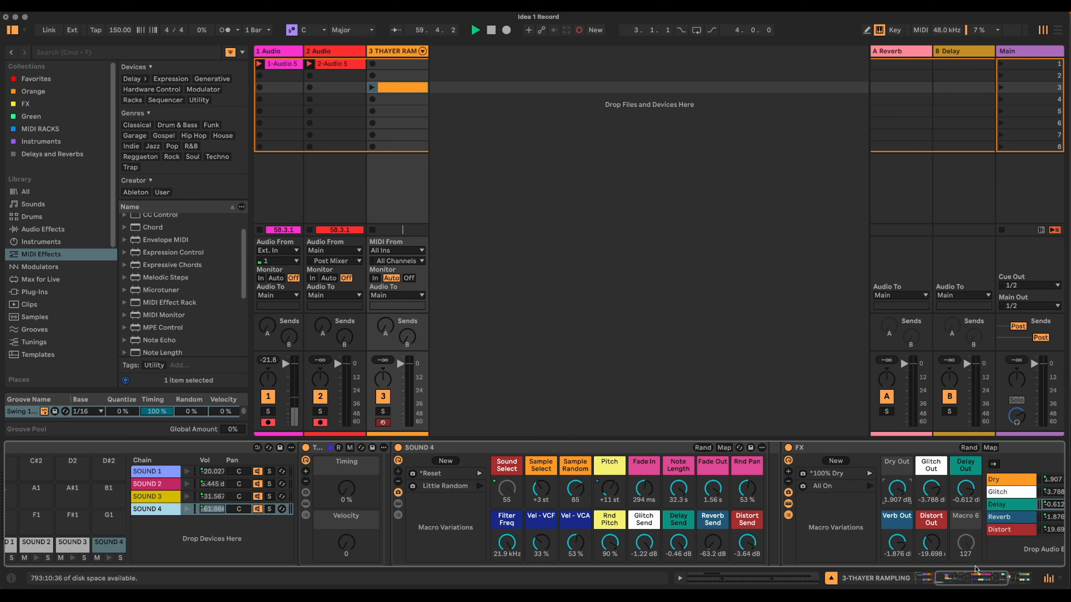
# - Launch the THAYER RAMPLING clip in the third slot and randomize the main rack's macros again
pyautogui.click(372, 87)
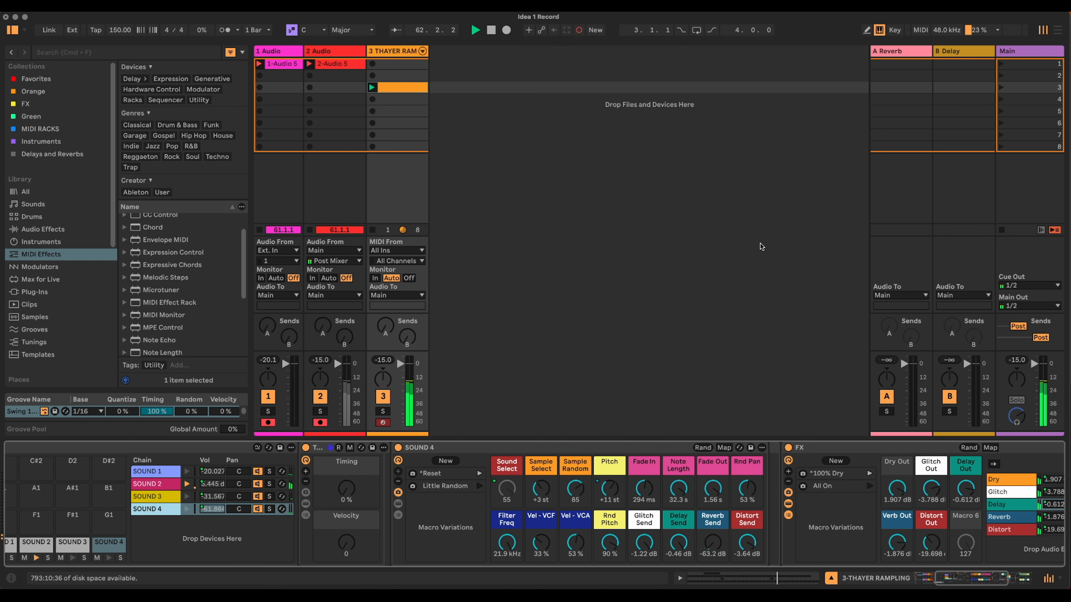
pyautogui.click(946, 581)
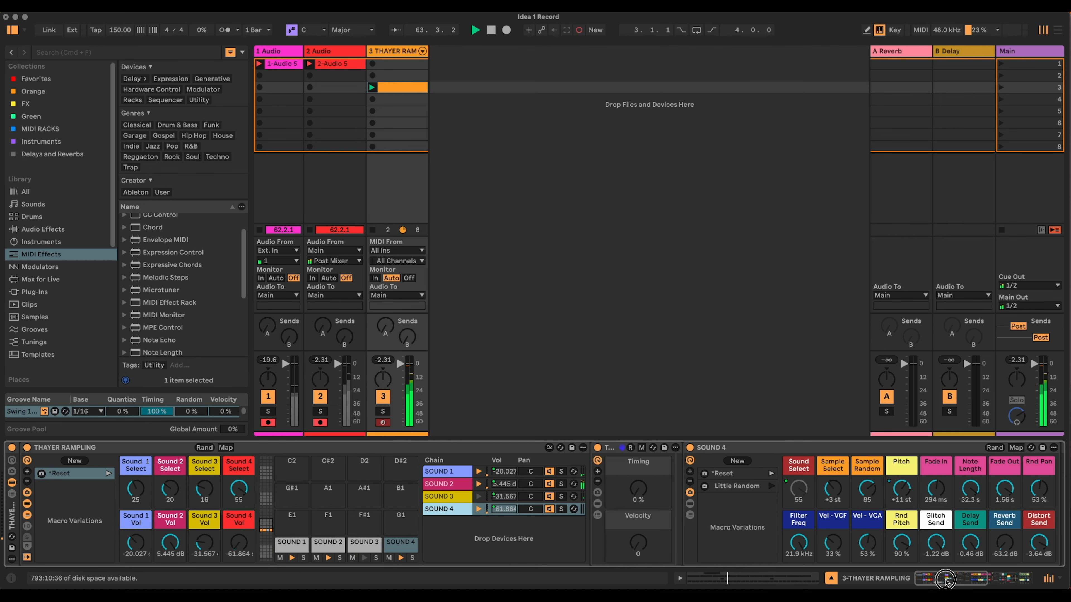
pyautogui.click(204, 447)
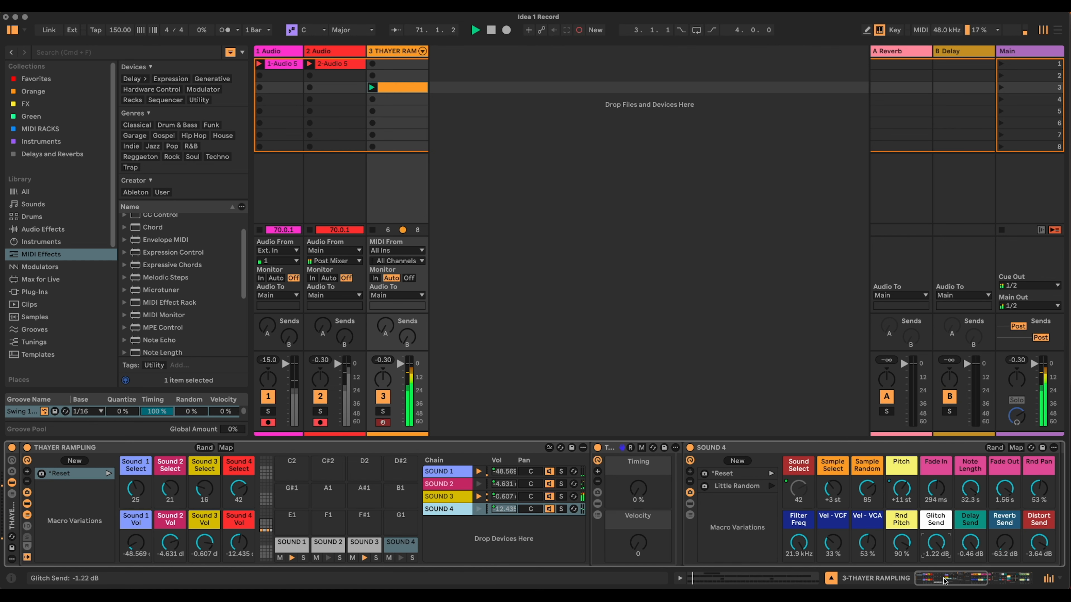
# - Recall the 100% Dry macro variation in the FX rack
pyautogui.hscroll(10, 870, 561)
pyautogui.click(813, 473)
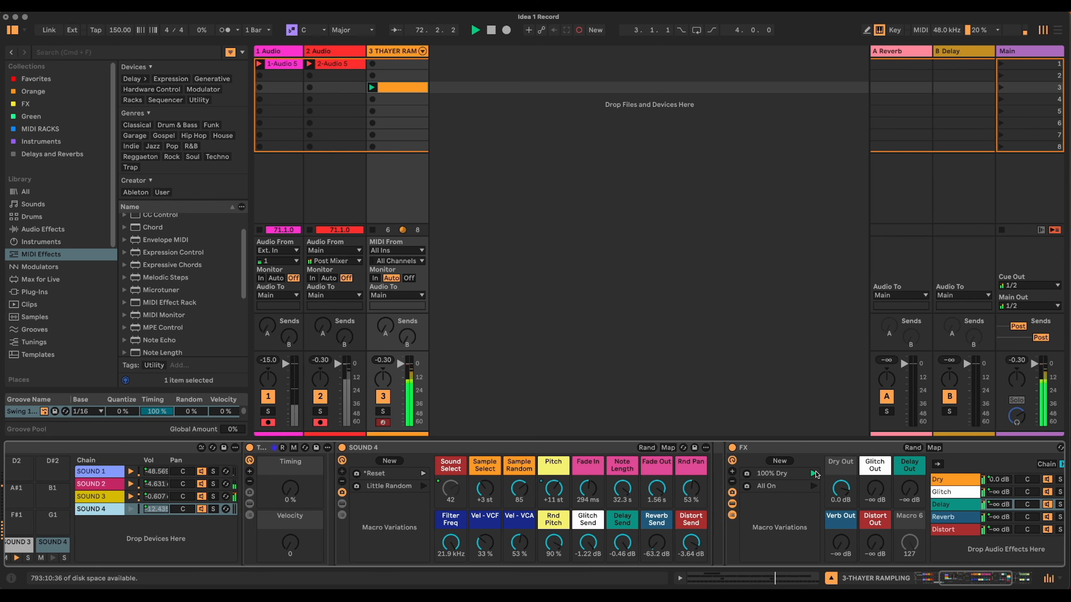
# - Solo SOUND 4, set its Pitch to -31 st and raise its Reverb Send to -6.89 dB
pyautogui.hscroll(-10, 955, 551)
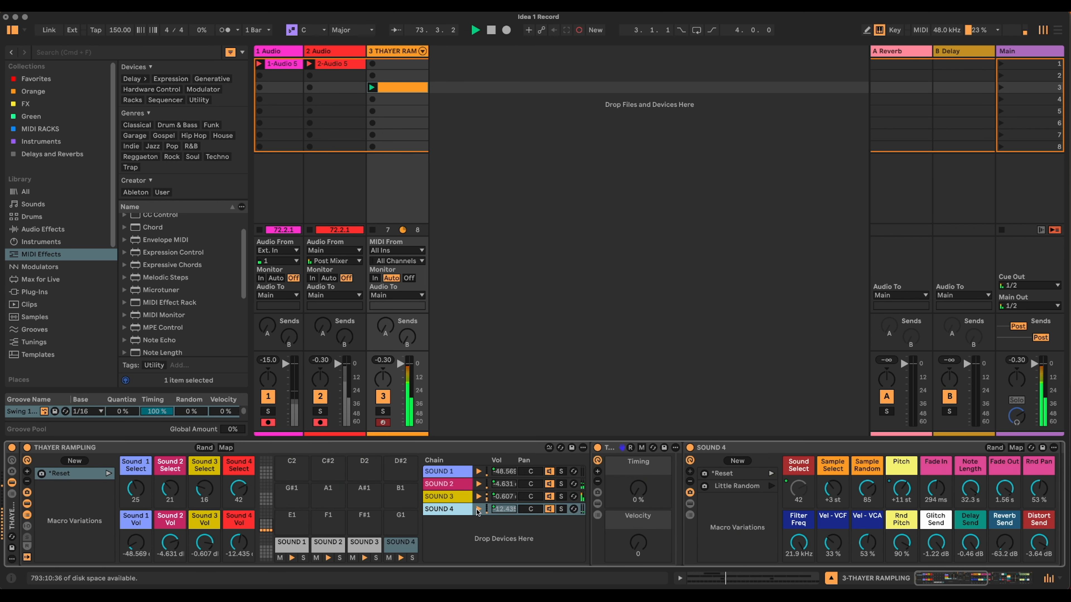
pyautogui.click(412, 558)
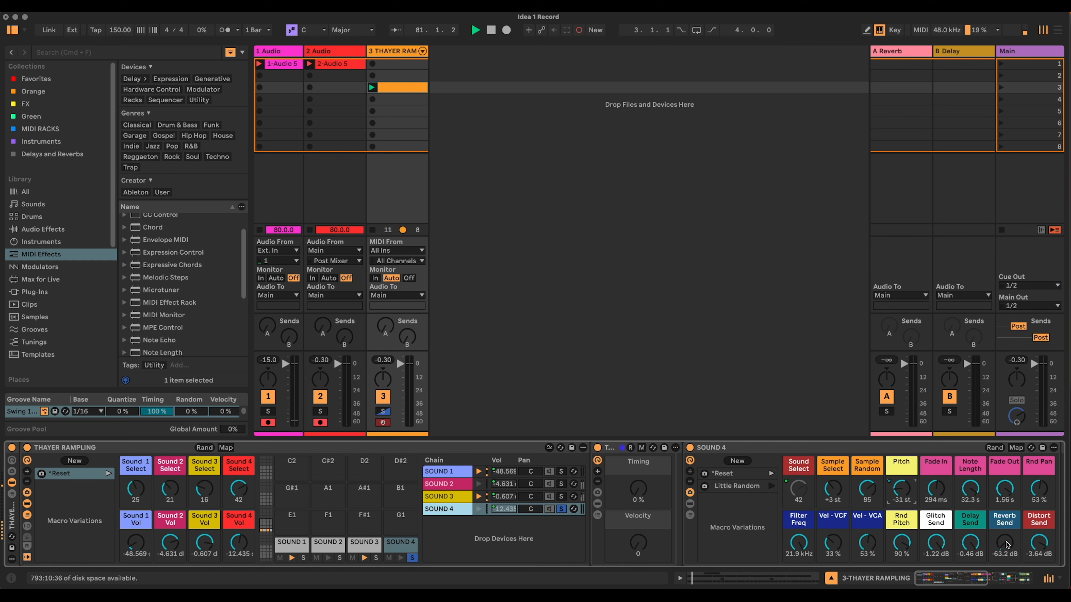
pyautogui.moveTo(1004, 543); pyautogui.dragTo(1004, 527)
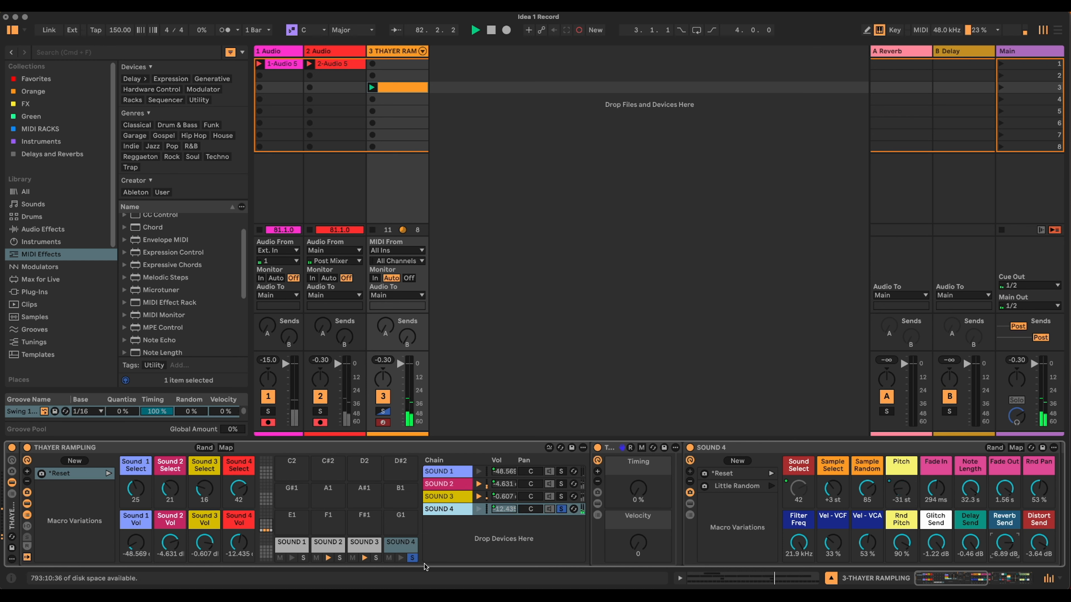
# - Solo SOUND 3 and set its Pitch to +11 st
pyautogui.click(377, 558)
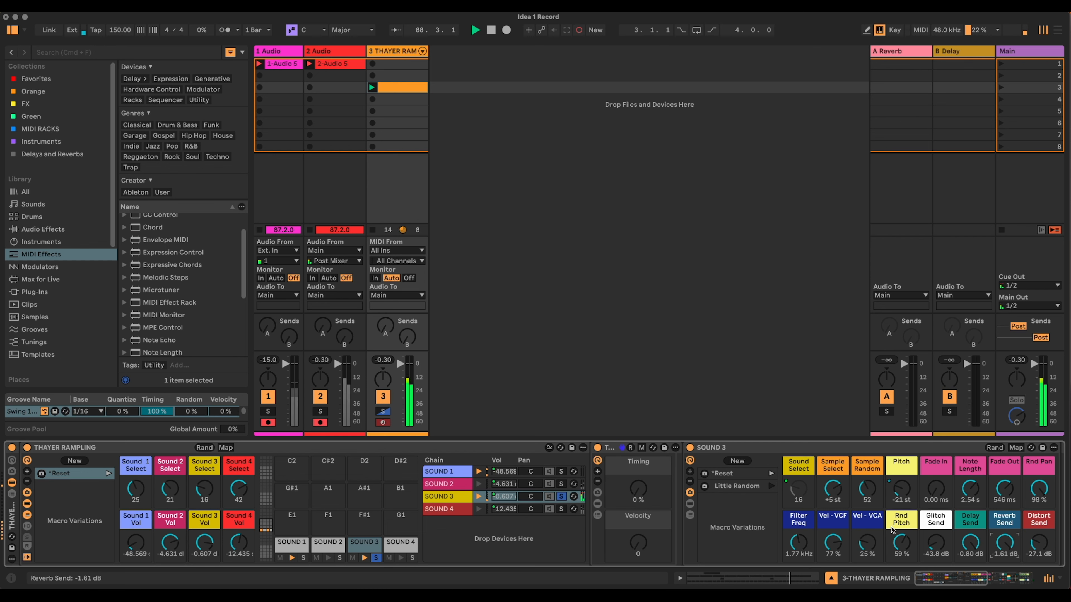
pyautogui.moveTo(903, 493); pyautogui.dragTo(903, 468)
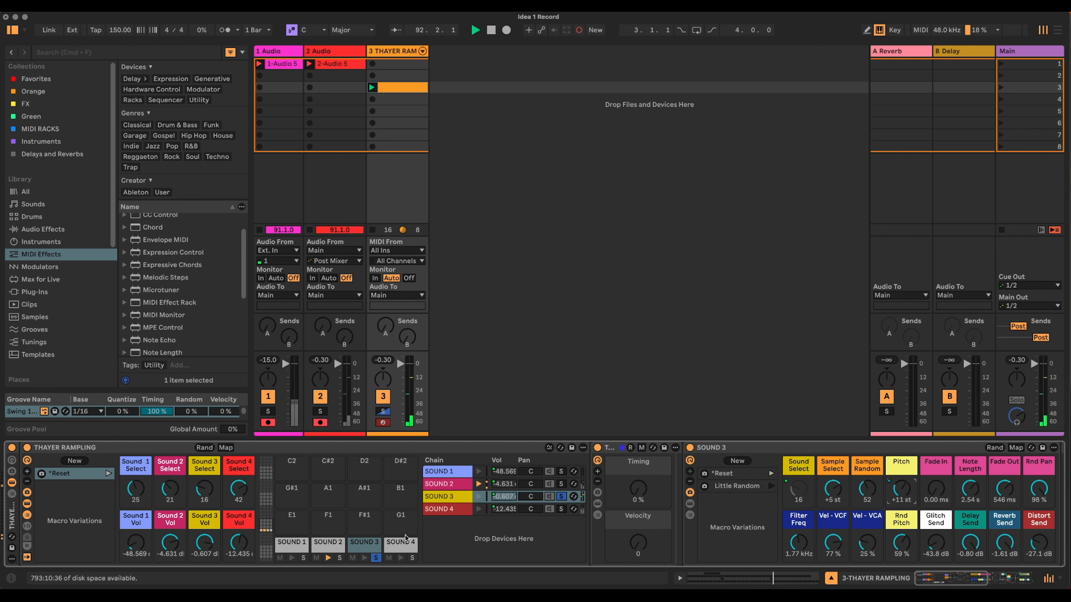
# - Solo SOUND 2 and set its Fade Out to 976 ms
pyautogui.click(339, 557)
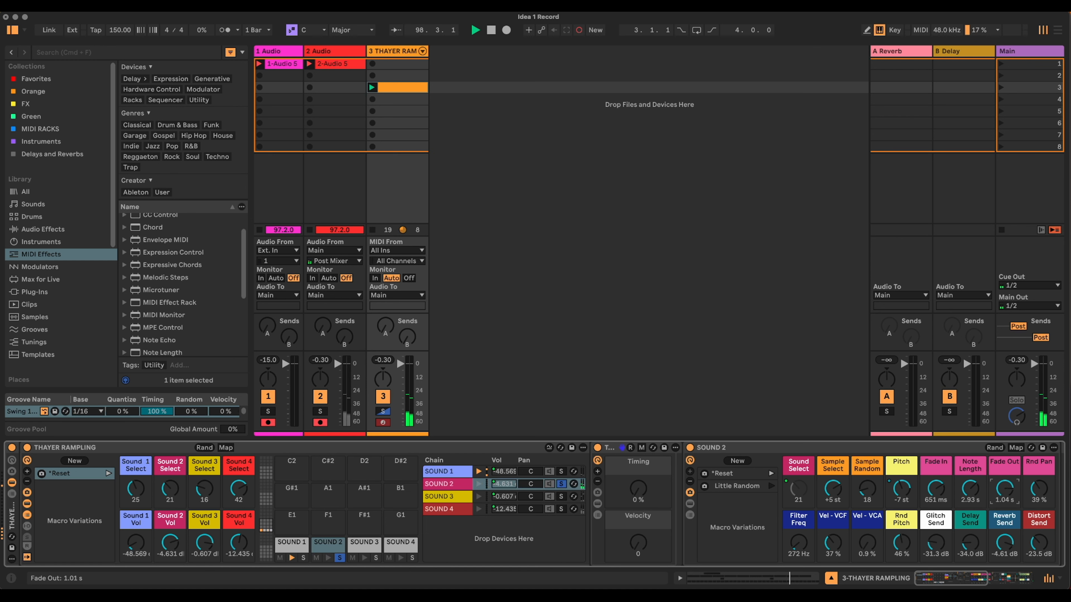
pyautogui.moveTo(1004, 489); pyautogui.dragTo(1004, 491)
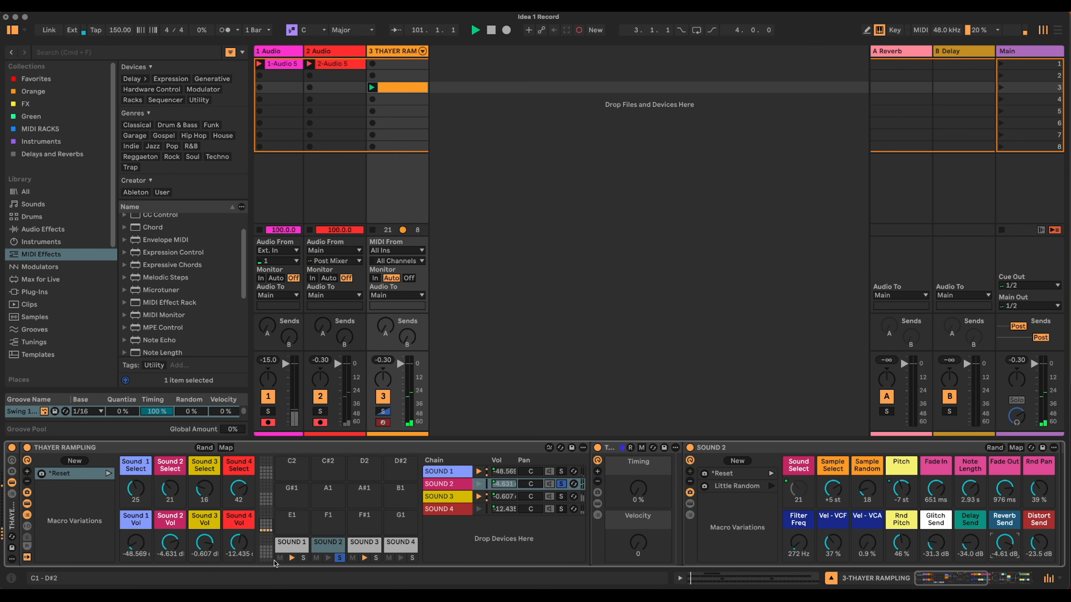
# - Solo SOUND 1 in place of SOUND 2, then set its Fade In to 2.15 ms and Filter Freq to 1.84 kHz
pyautogui.click(303, 557)
pyautogui.click(340, 558)
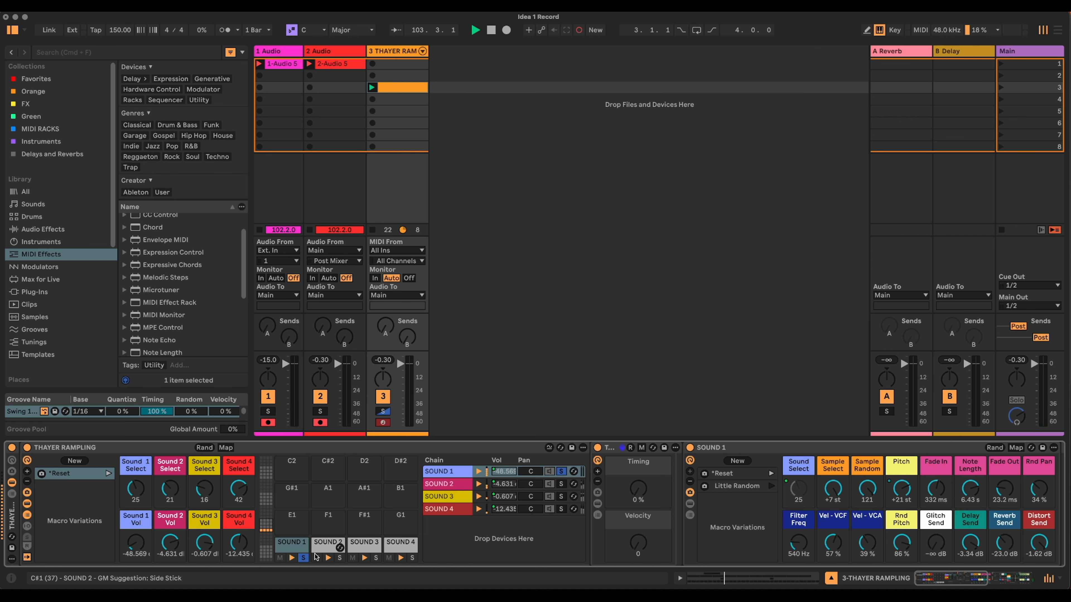
pyautogui.moveTo(936, 490); pyautogui.dragTo(935, 506)
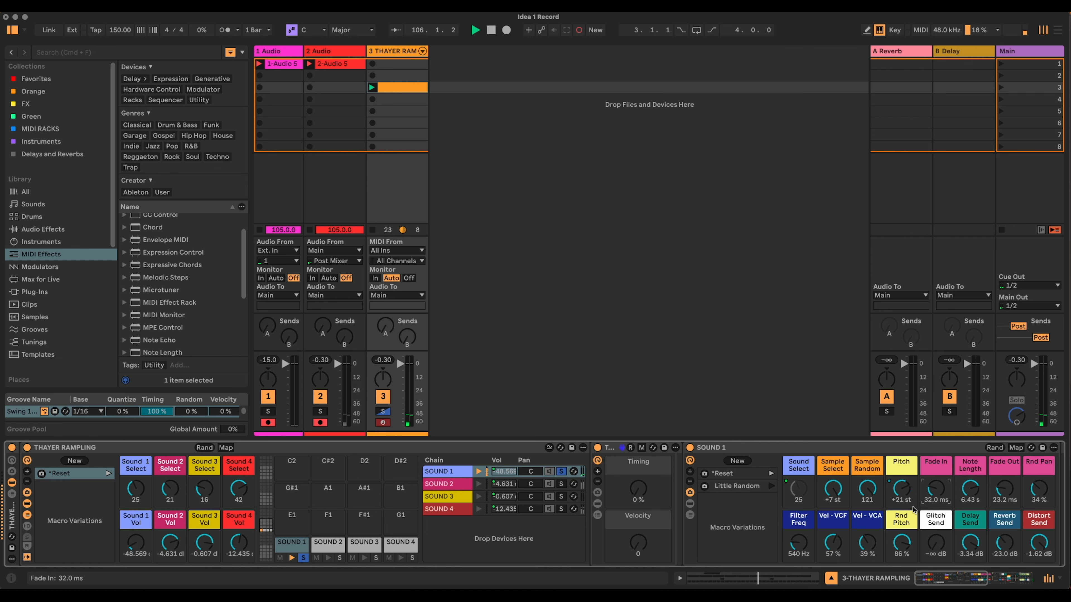
pyautogui.moveTo(797, 543); pyautogui.dragTo(798, 519)
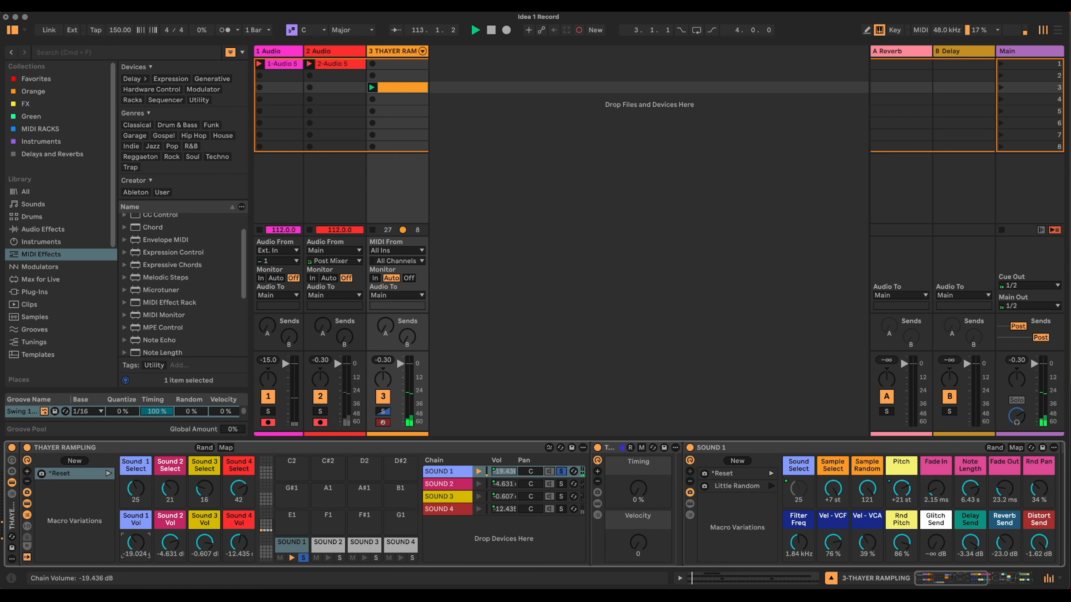
# - Raise Sound 1 Vol to -10.377 dB and set SOUND 1's Note Length to 569 ms
pyautogui.moveTo(135, 543); pyautogui.dragTo(135, 531)
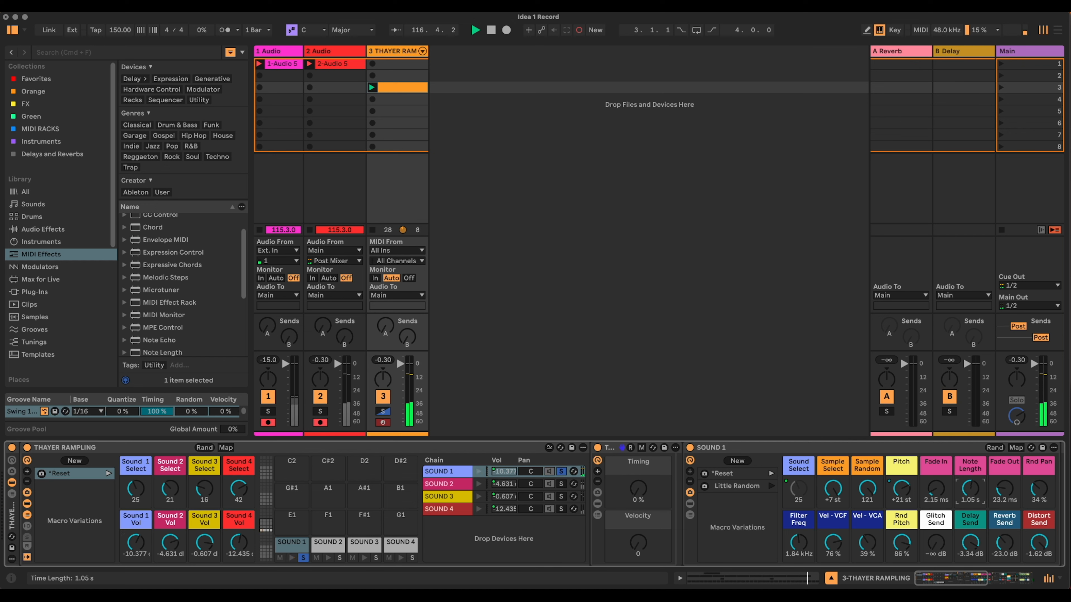
pyautogui.moveTo(969, 490); pyautogui.dragTo(969, 497)
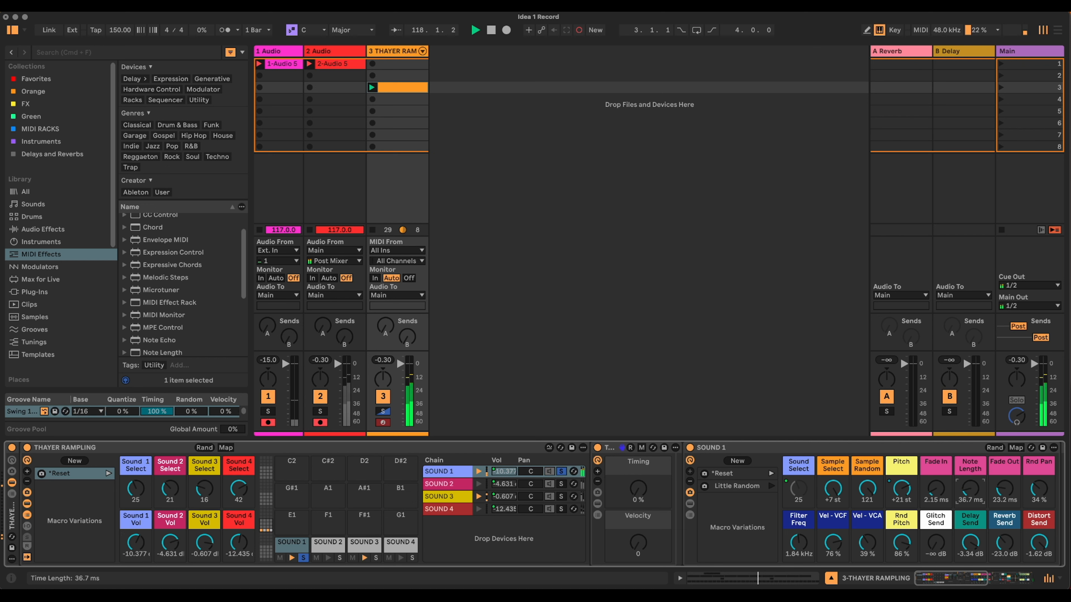
pyautogui.moveTo(970, 489); pyautogui.dragTo(970, 460)
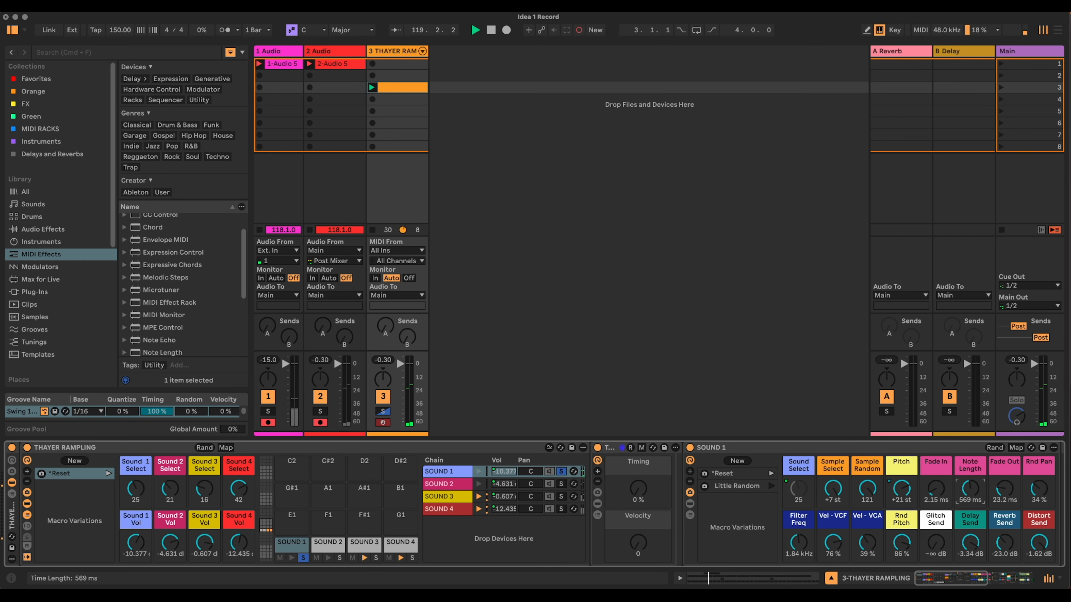
# - Set the Velocity amount of the Timing and Velocity device to 127 and unsolo SOUND 1
pyautogui.moveTo(641, 543); pyautogui.dragTo(642, 489)
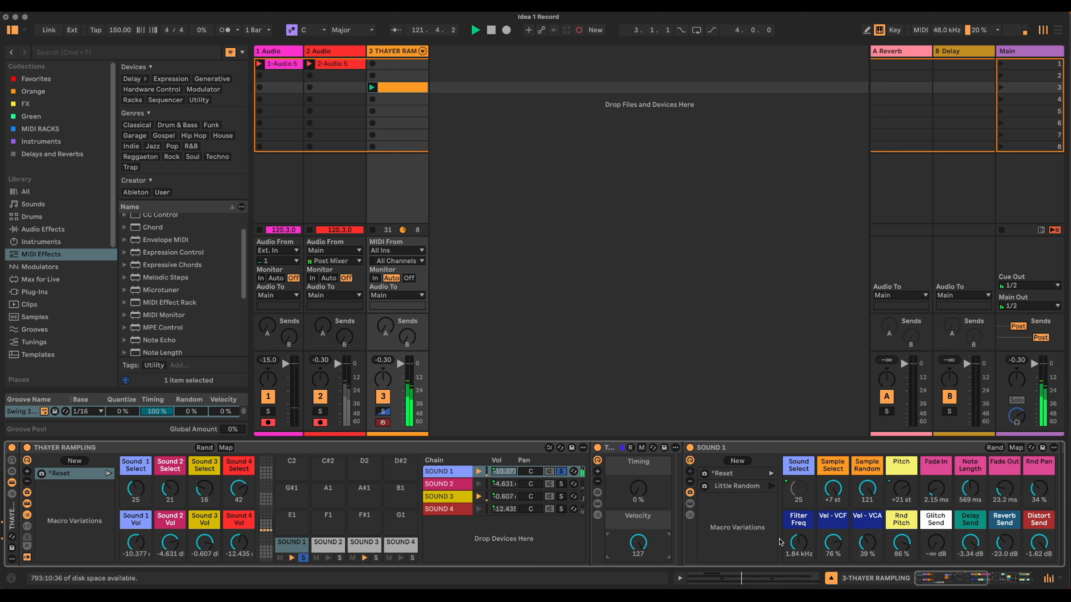
pyautogui.click(302, 558)
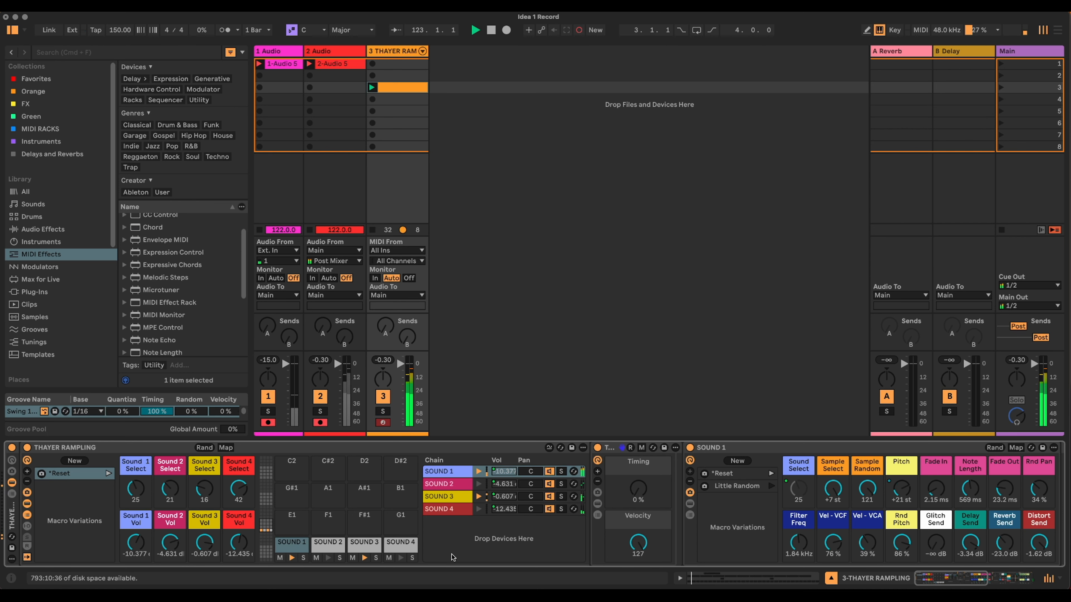
# - In the FX rack, set Verb Out to 0.648 dB and Glitch Out to -6.282 dB, and bring up Delay Out
pyautogui.moveTo(924, 582); pyautogui.dragTo(962, 583)
pyautogui.moveTo(743, 490); pyautogui.dragTo(743, 476)
pyautogui.moveTo(709, 543); pyautogui.dragTo(738, 487)
pyautogui.moveTo(708, 542); pyautogui.dragTo(708, 538)
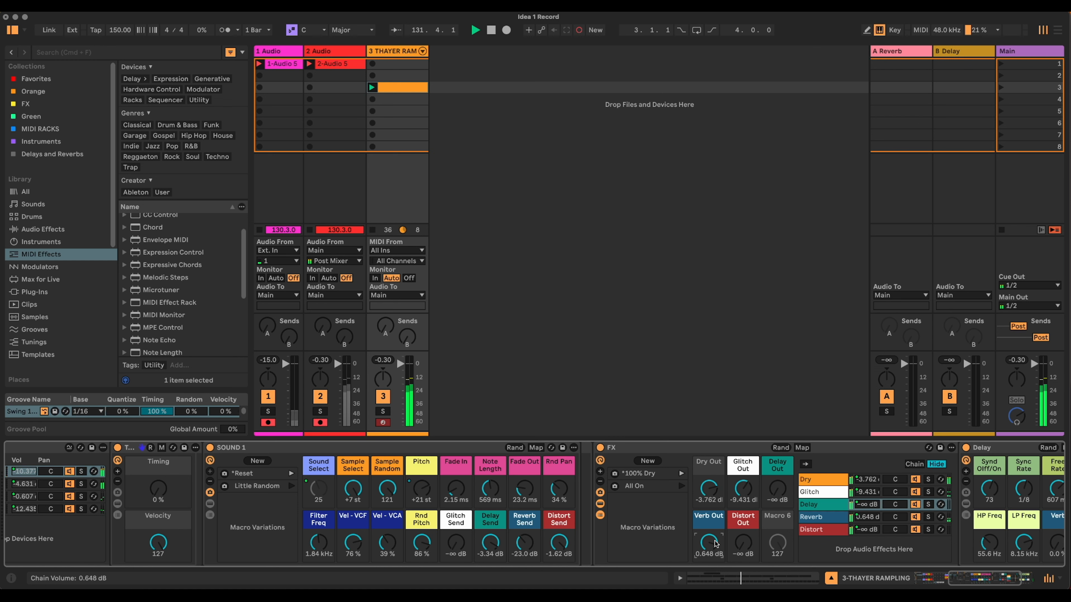
pyautogui.moveTo(778, 489); pyautogui.dragTo(743, 486)
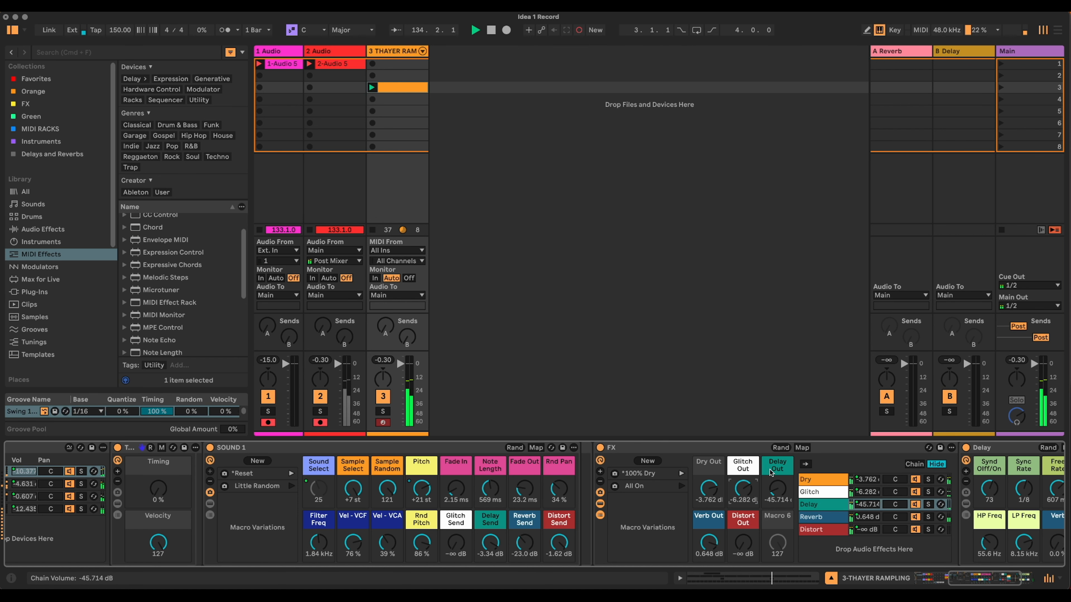
pyautogui.moveTo(774, 489); pyautogui.dragTo(774, 484)
# - Set the main rack's Sound 4 Vol to -10.062 dB
pyautogui.click(948, 579)
pyautogui.moveTo(947, 579); pyautogui.dragTo(930, 580)
pyautogui.moveTo(157, 535); pyautogui.dragTo(157, 529)
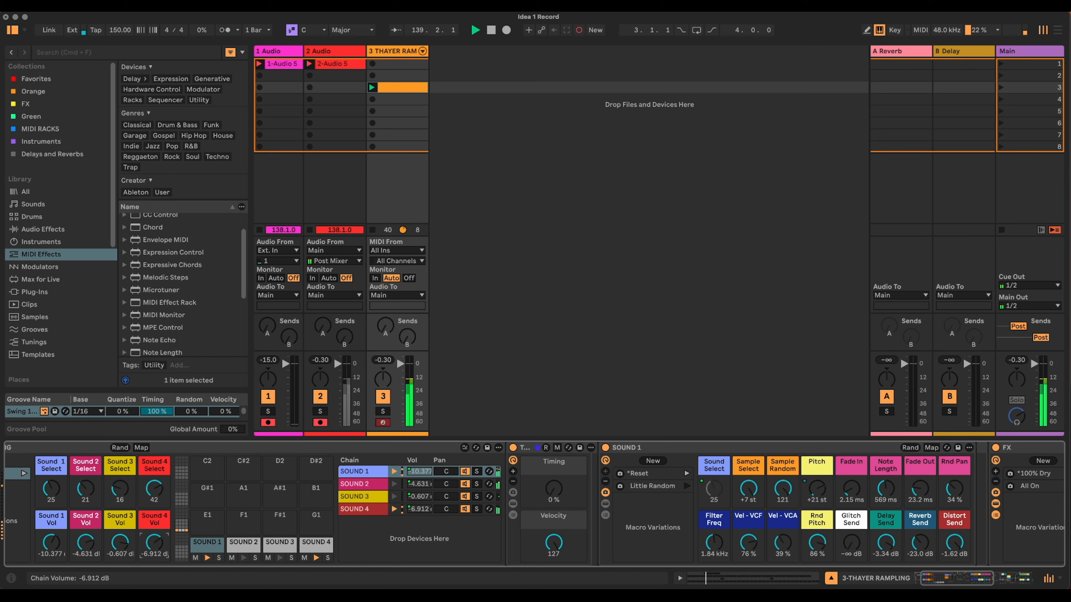
pyautogui.moveTo(156, 529); pyautogui.dragTo(156, 532)
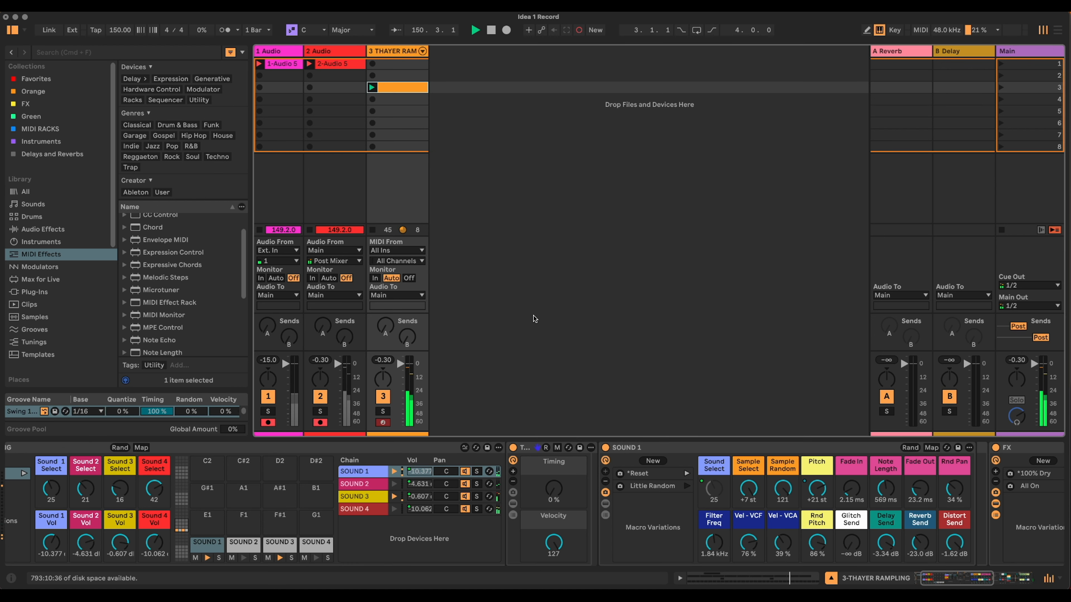
# - Load Beta Fish Kit.adg from the Drums library onto a new track after THAYER RAMPLING
pyautogui.click(70, 241)
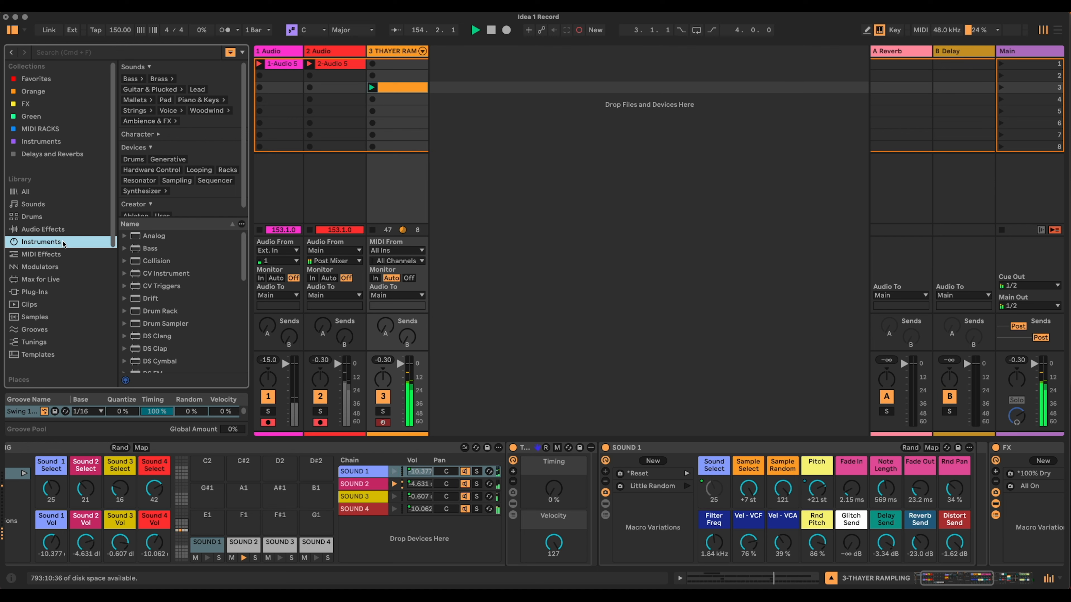
pyautogui.click(67, 217)
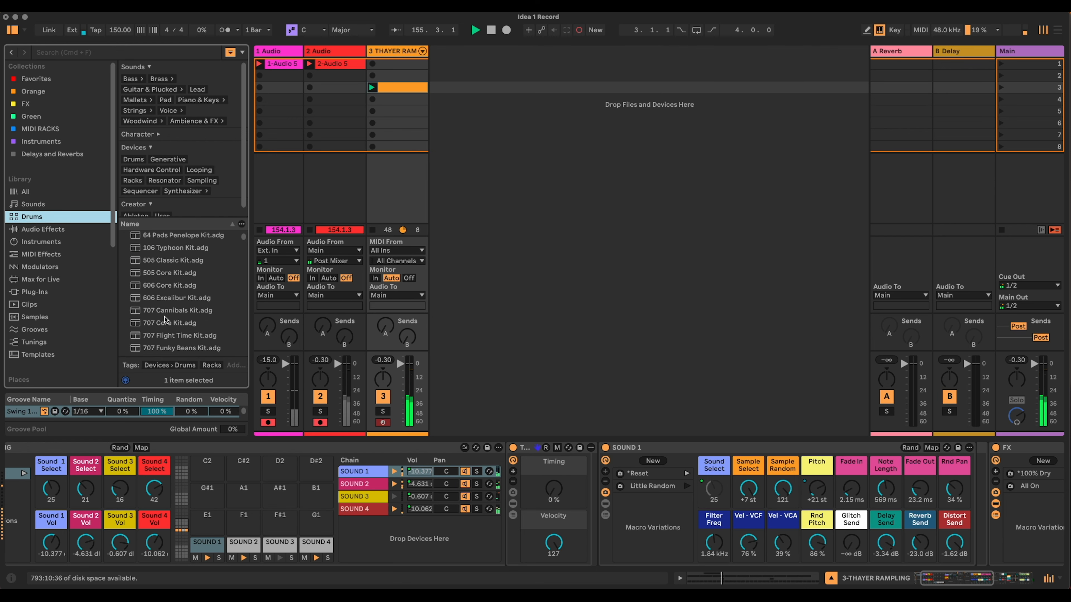
pyautogui.scroll(-10, 164, 319)
pyautogui.scroll(5, 168, 307)
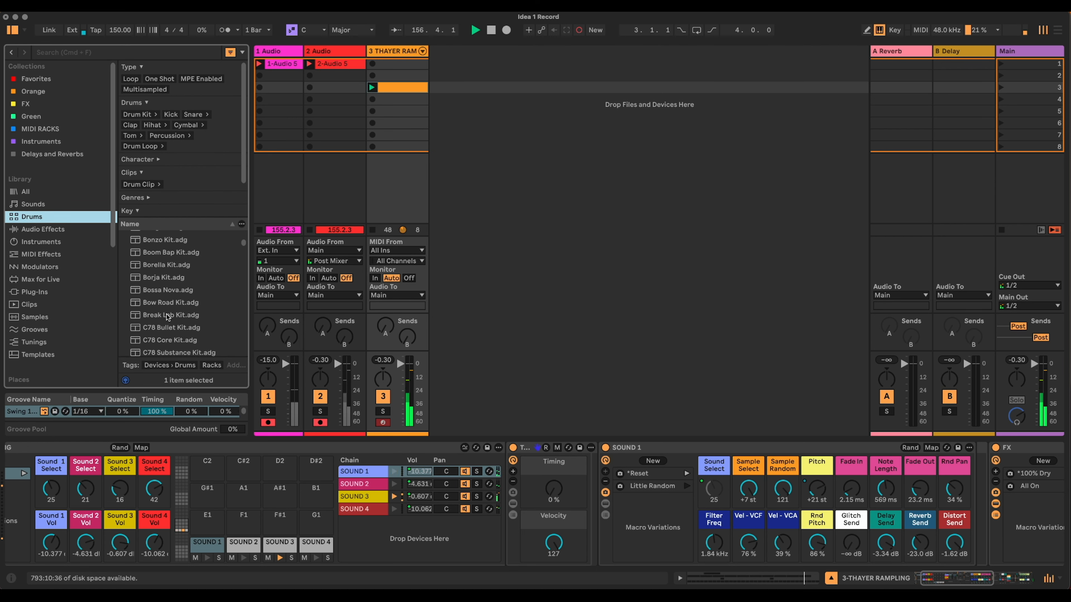
pyautogui.moveTo(170, 291); pyautogui.dragTo(460, 99)
# - Create an empty MIDI clip in the Beta Fish Kit track's third slot and enable note preview in its editor
pyautogui.doubleClick(457, 89)
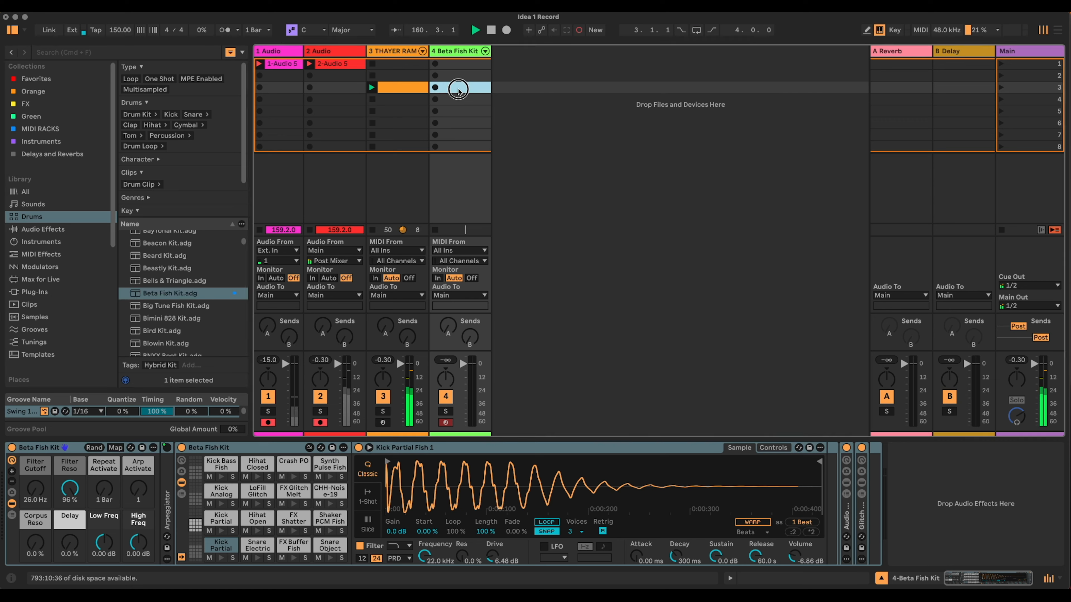
pyautogui.moveTo(76, 490); pyautogui.dragTo(76, 486)
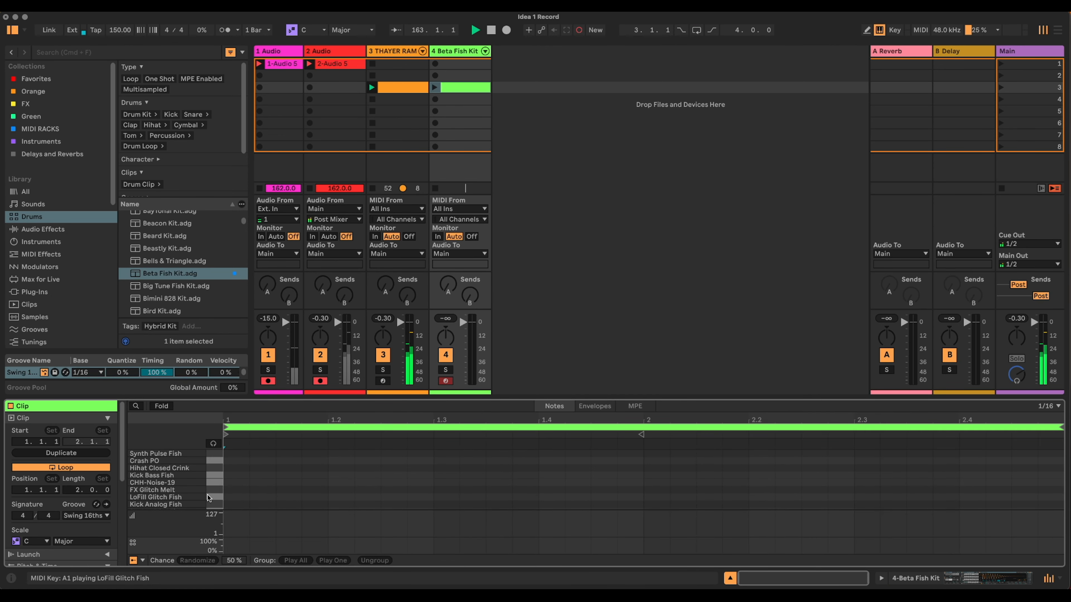
pyautogui.click(213, 443)
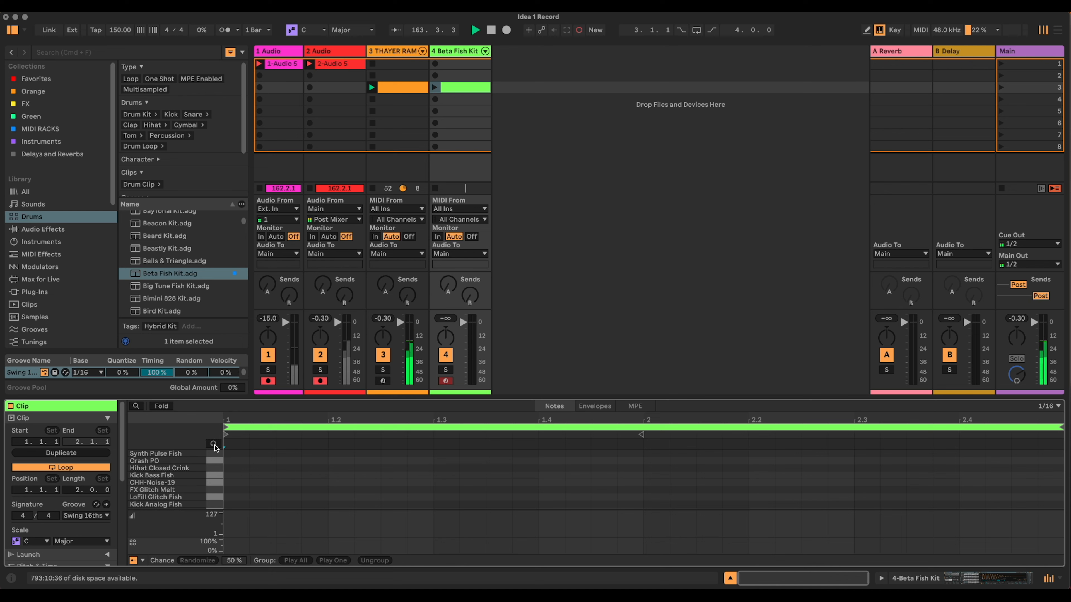
# - Audition the kit's sounds and add a 1/16 Kick Partial Fish 2 note at the start of the clip
pyautogui.click(210, 505)
pyautogui.scroll(-1, 232, 498)
pyautogui.scroll(-3, 212, 506)
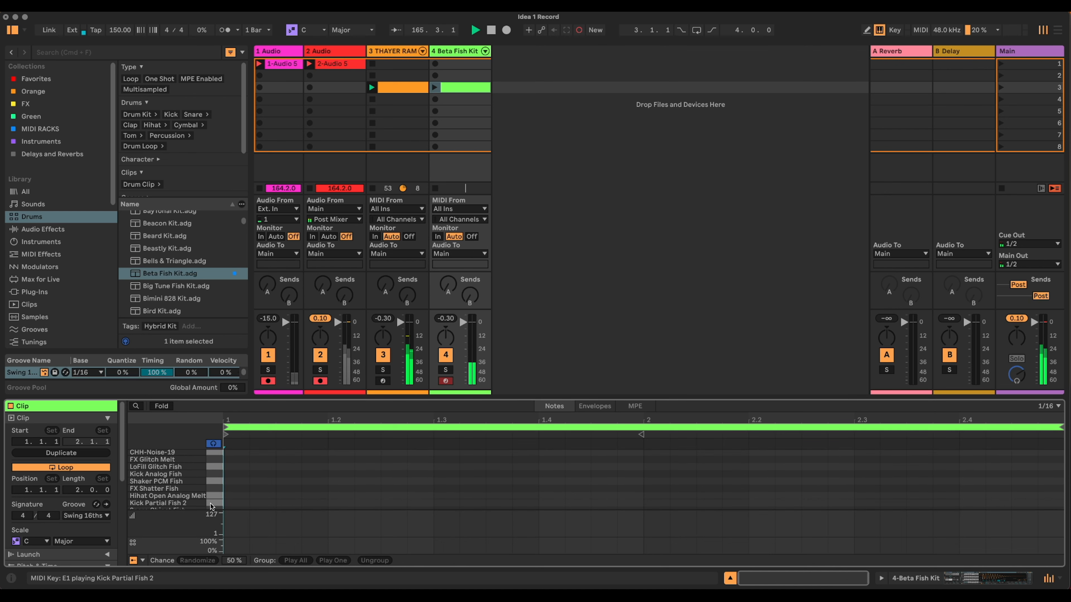
pyautogui.doubleClick(229, 500)
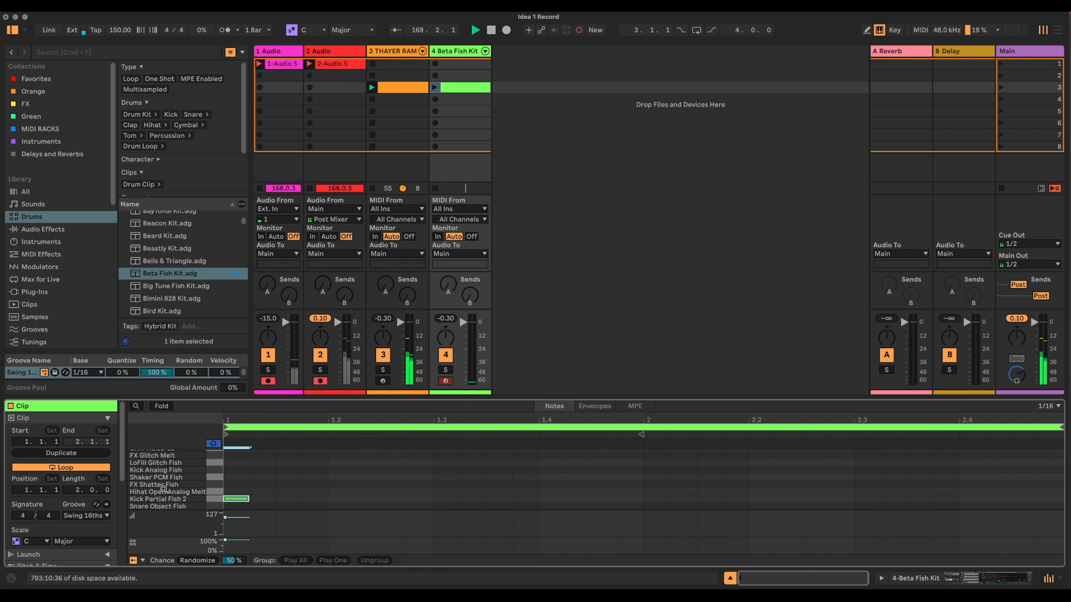
# - Add 1/16 Snare Electric PO notes at 1.3 and 2.3
pyautogui.scroll(-2, 218, 506)
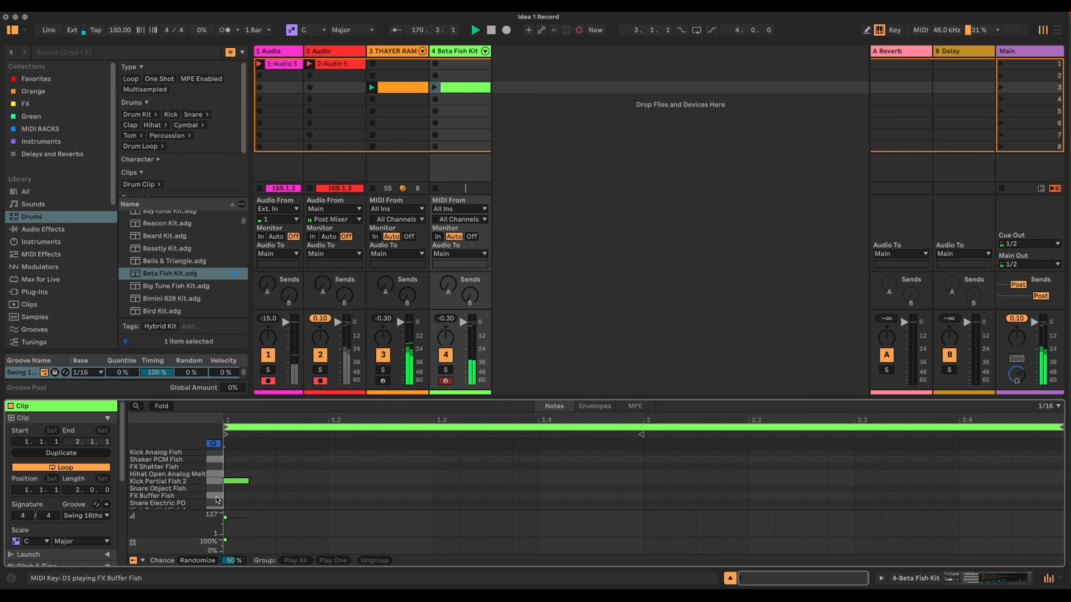
pyautogui.scroll(-1, 217, 504)
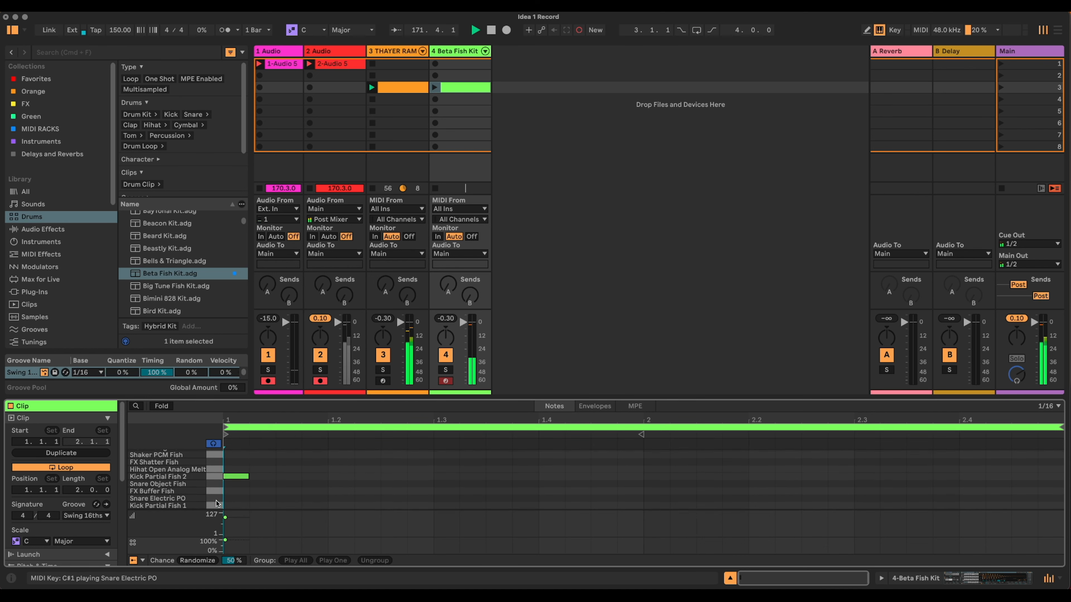
pyautogui.click(444, 498)
pyautogui.click(444, 499)
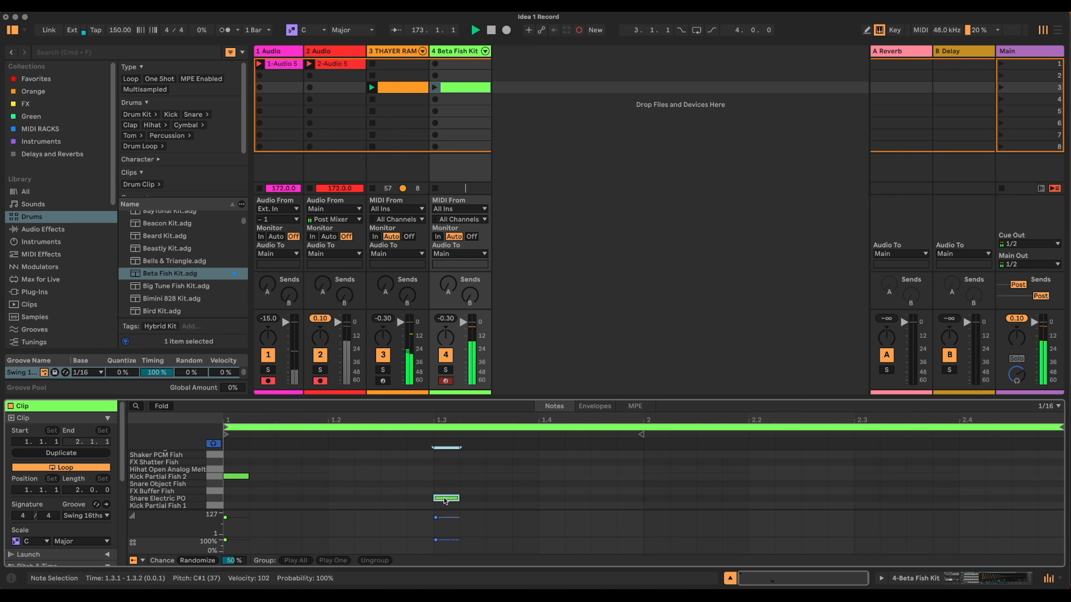
pyautogui.click(872, 499)
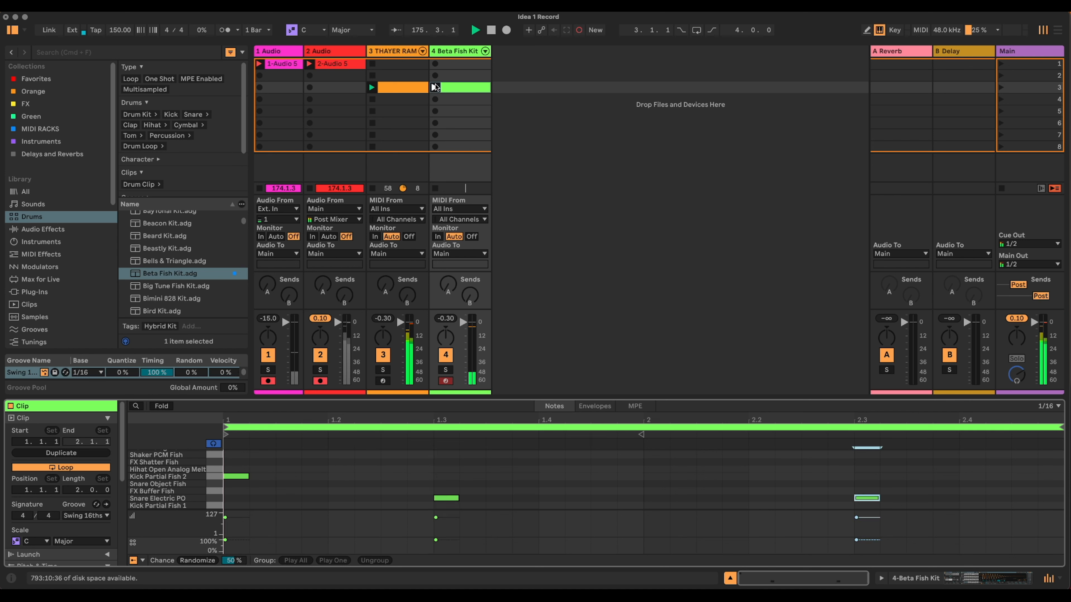
# - Launch the Beta Fish Kit clip and lower its track volume slightly
pyautogui.moveTo(461, 322); pyautogui.dragTo(462, 331)
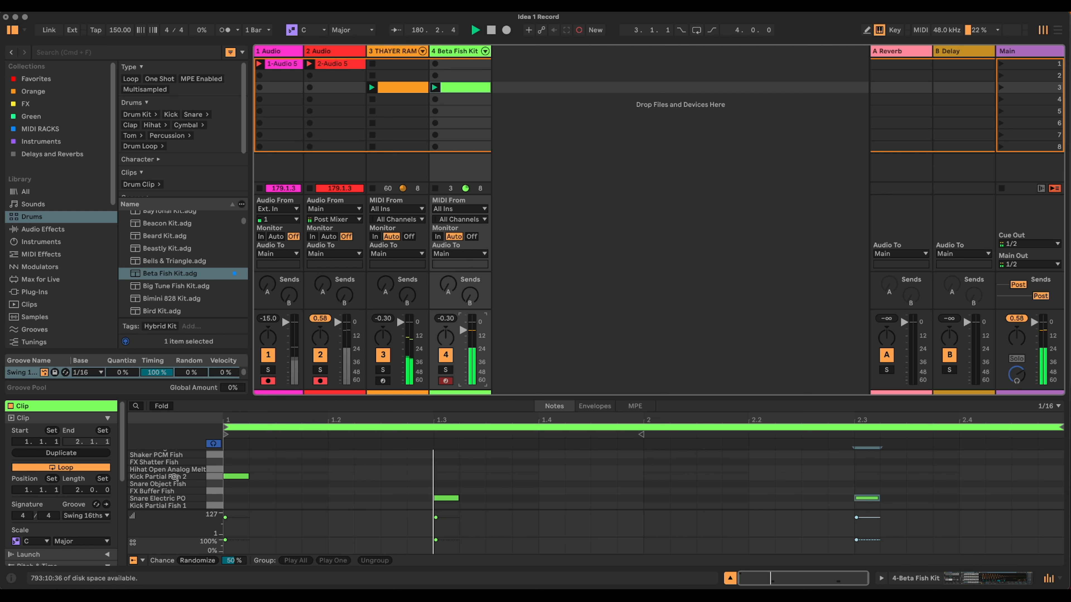
# - Add a Hihat Open Analog Melt note from 1.1 to 1.3 and duplicate it three times to fill both bars
pyautogui.click(214, 470)
pyautogui.doubleClick(234, 470)
pyautogui.moveTo(248, 469); pyautogui.dragTo(434, 469)
pyautogui.press('super+d')
pyautogui.press('super+d')
pyautogui.press('super+d')
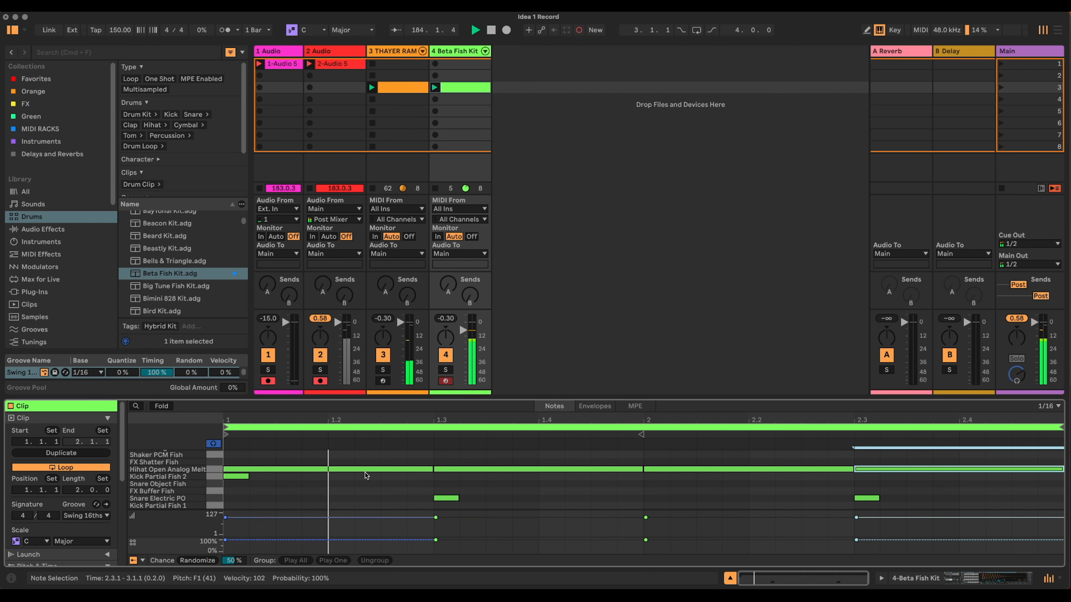
# - Audition FX Glitch Melt and add a 1/16 note for it at 1.3.3
pyautogui.scroll(5, 196, 485)
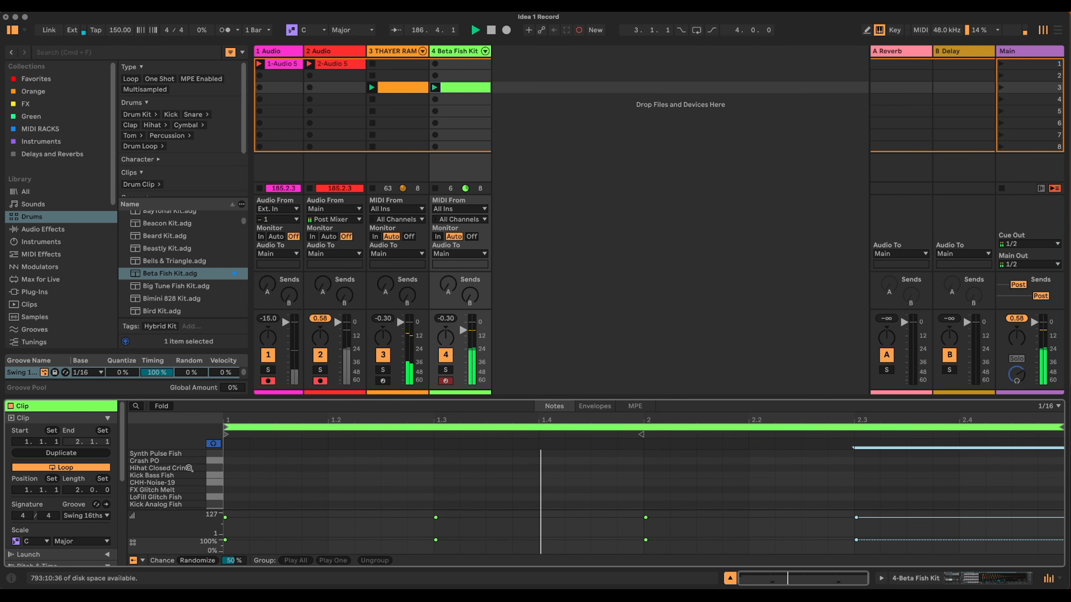
pyautogui.click(215, 490)
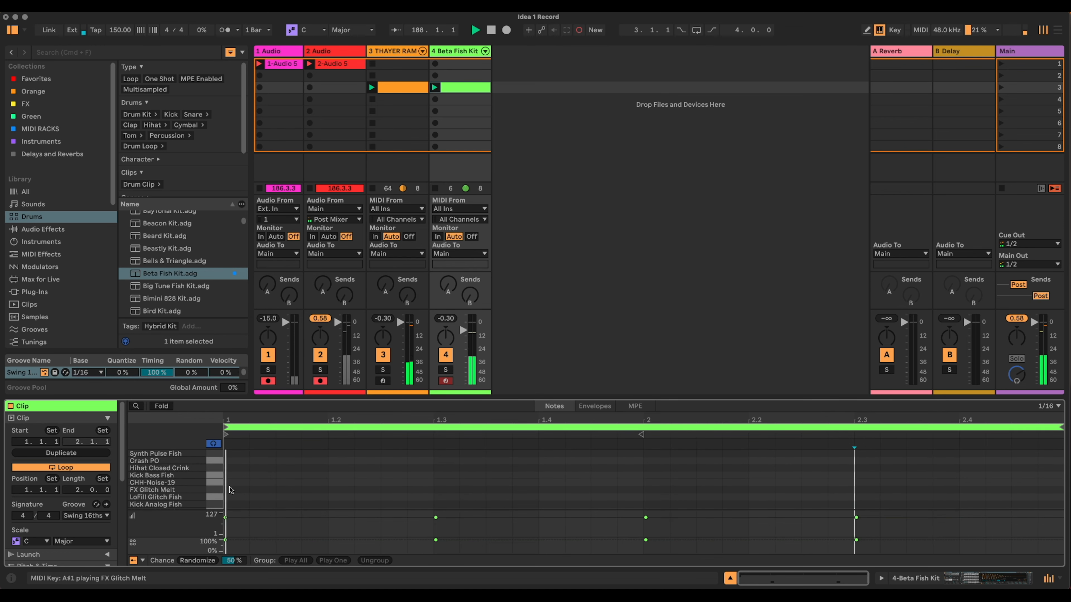
pyautogui.doubleClick(503, 490)
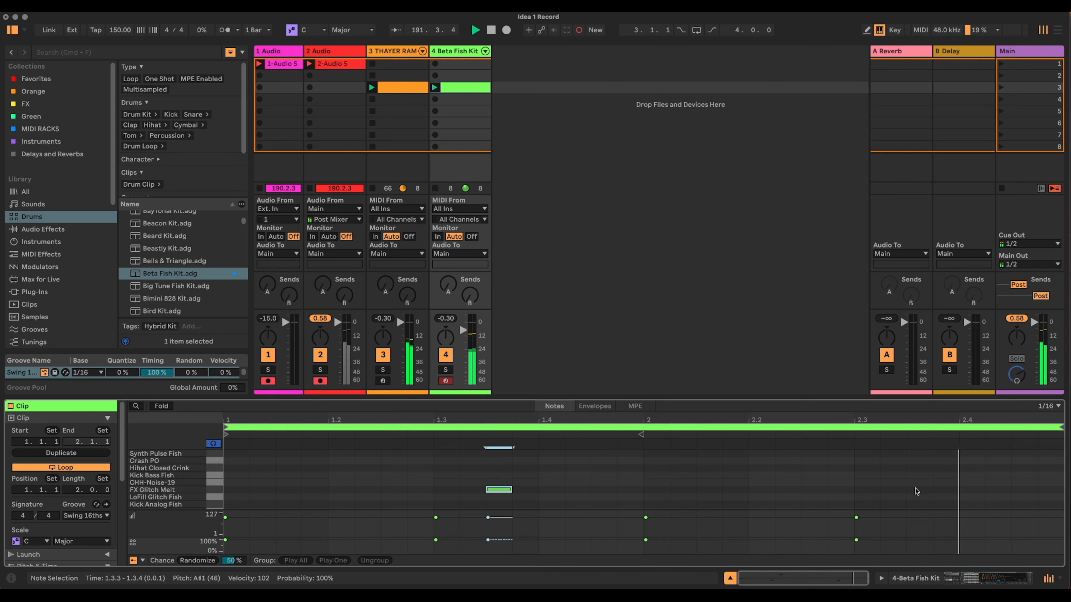
# - Select the THAYER RAMPLING track and switch from its clip to its device chain
pyautogui.moveTo(672, 398); pyautogui.dragTo(673, 416)
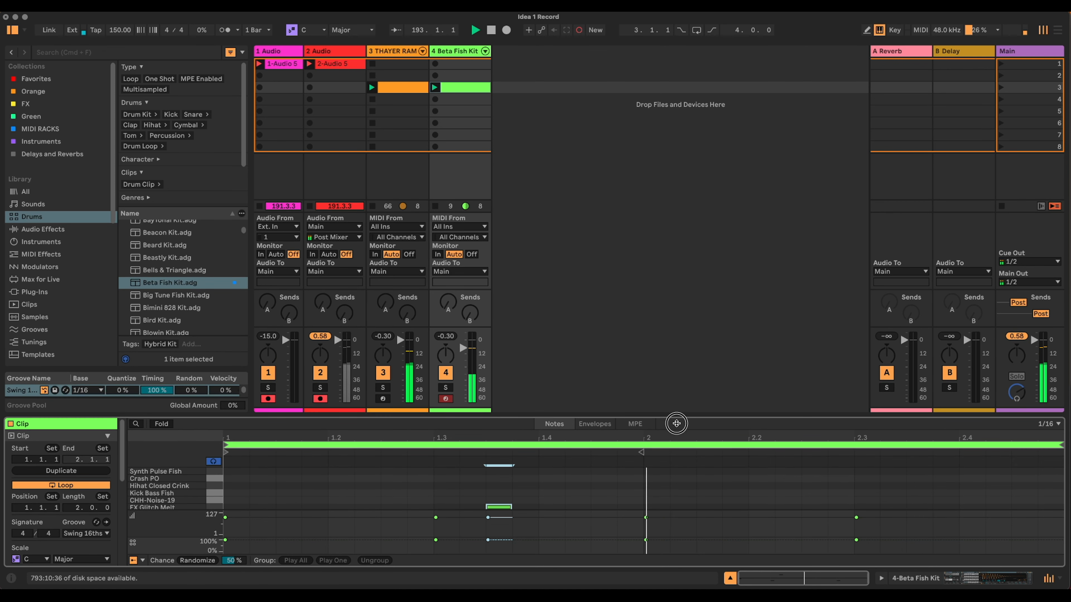
pyautogui.click(399, 51)
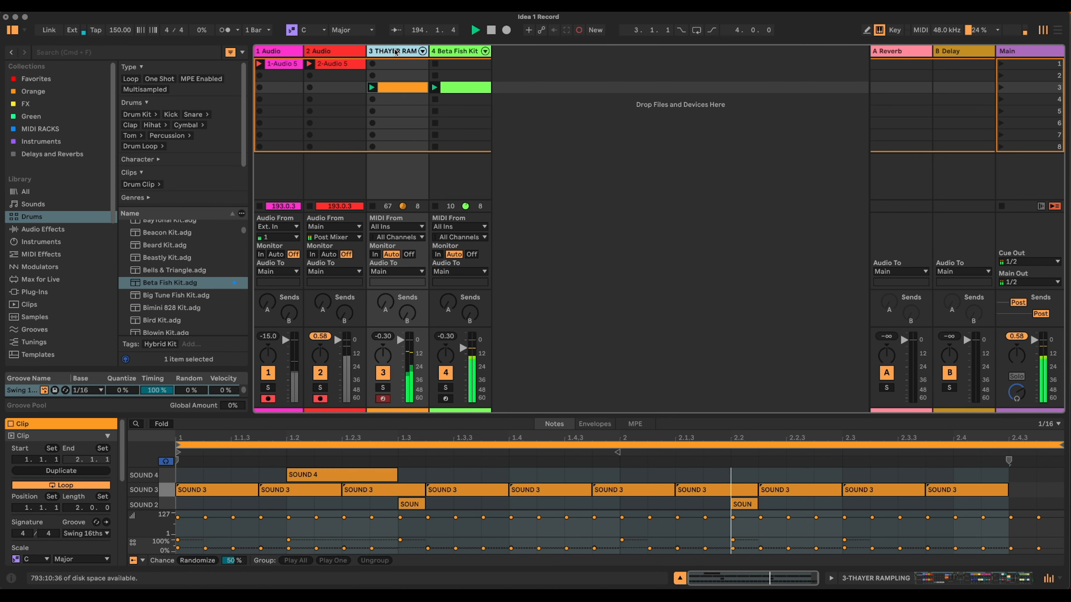
pyautogui.moveTo(575, 415); pyautogui.dragTo(572, 355)
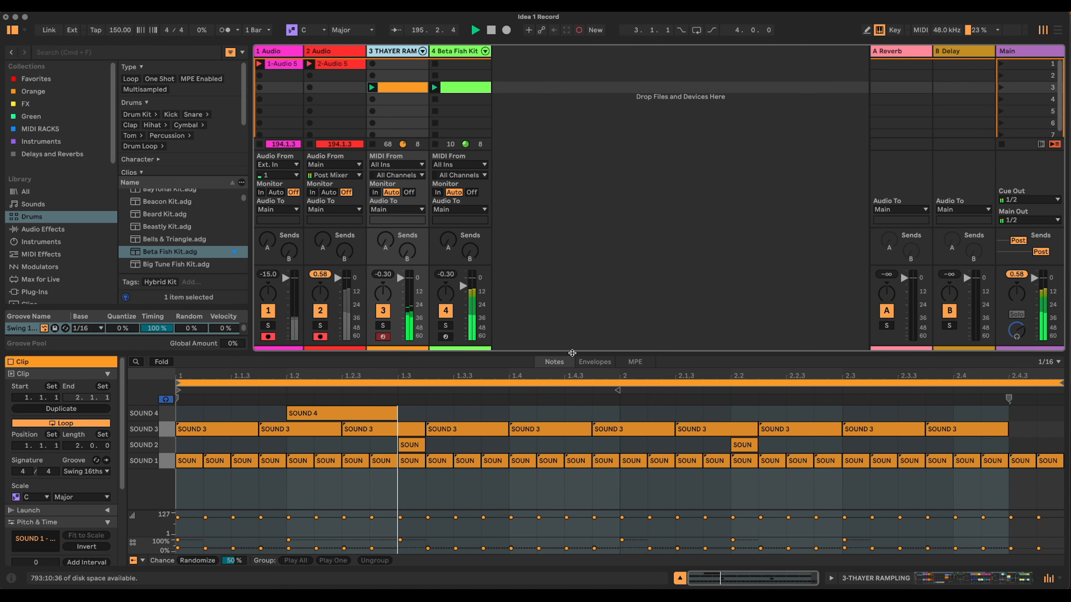
pyautogui.hotkey('shift', 'Tab')
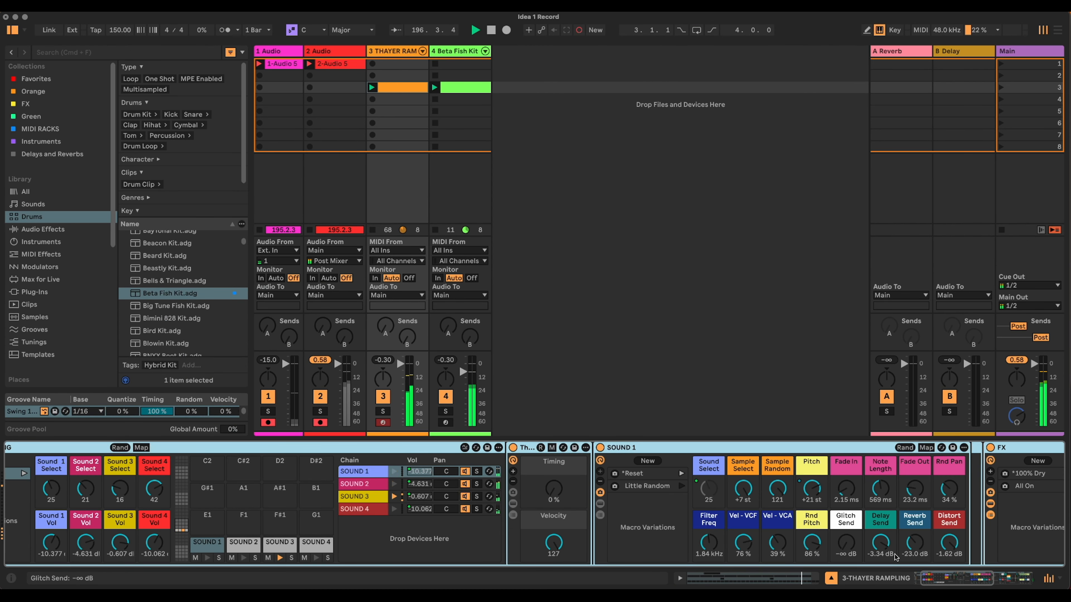
# - Add a Compressor audio effect at the end of the THAYER RAMPLING device chain, after the Limiter
pyautogui.click(1013, 578)
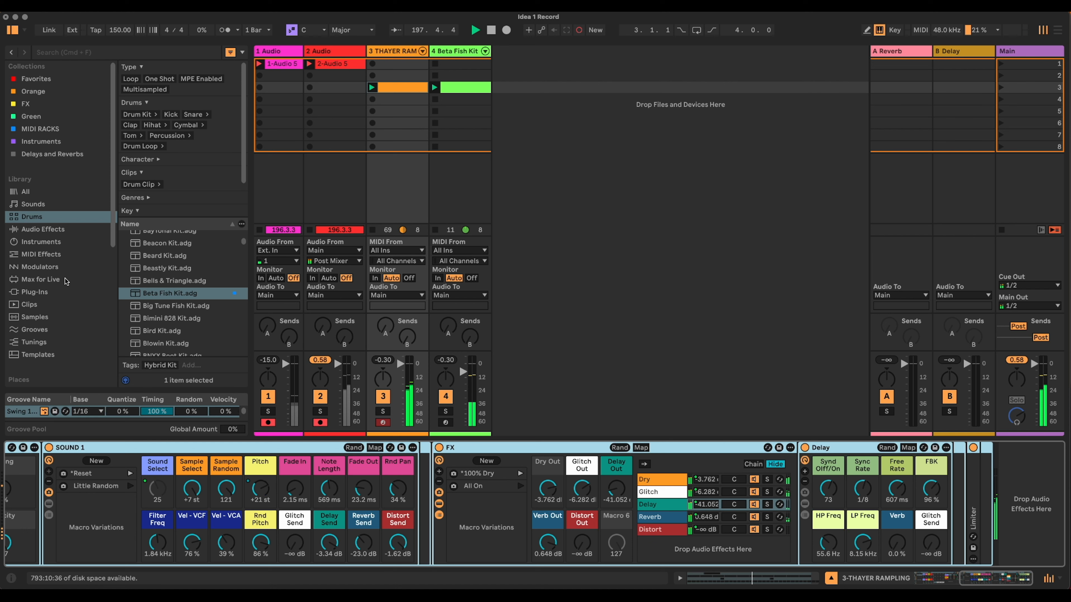
pyautogui.click(63, 232)
pyautogui.moveTo(168, 229)
pyautogui.mouseDown()
pyautogui.moveTo(982, 493)
pyautogui.moveTo(1011, 486)
pyautogui.mouseUp()
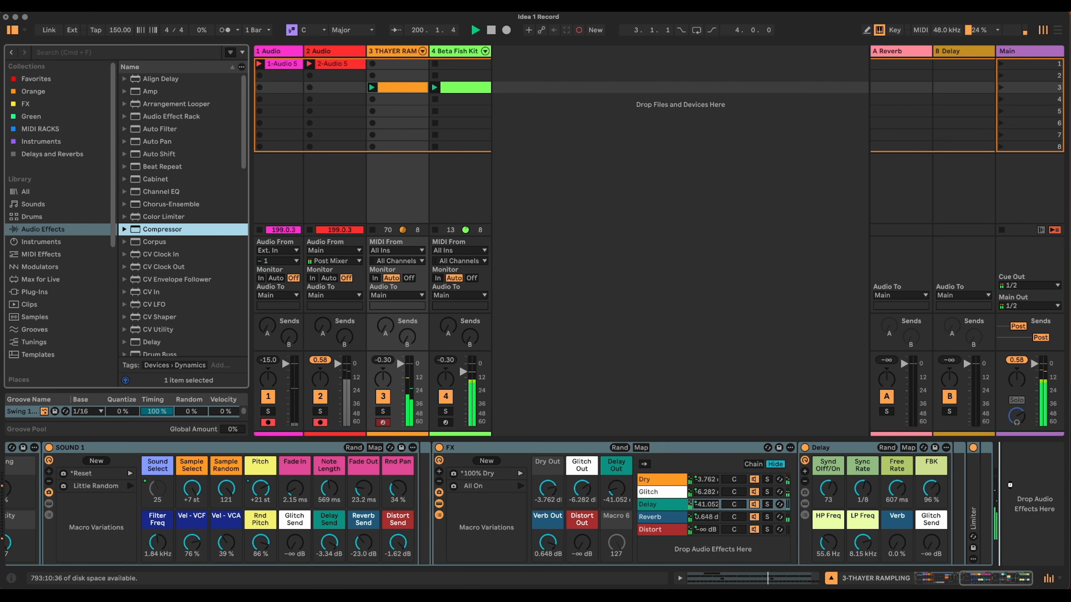
pyautogui.moveTo(986, 578); pyautogui.dragTo(989, 577)
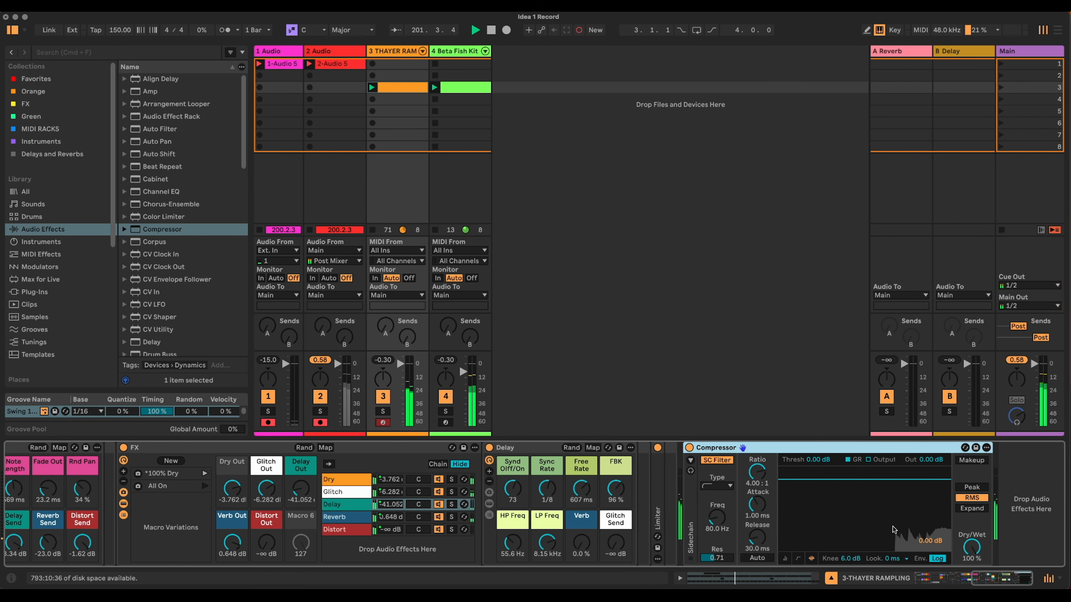
# - Enable the Compressor's external sidechain with 4-Beta Fish Kit as its source and lower the threshold to -23.8 dB
pyautogui.click(692, 459)
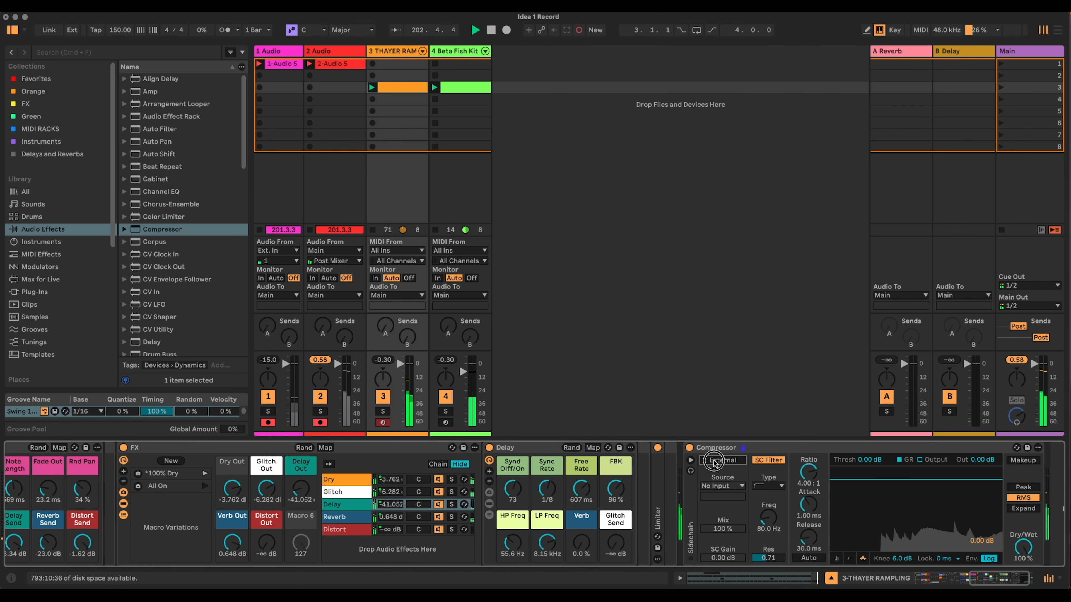
pyautogui.click(723, 486)
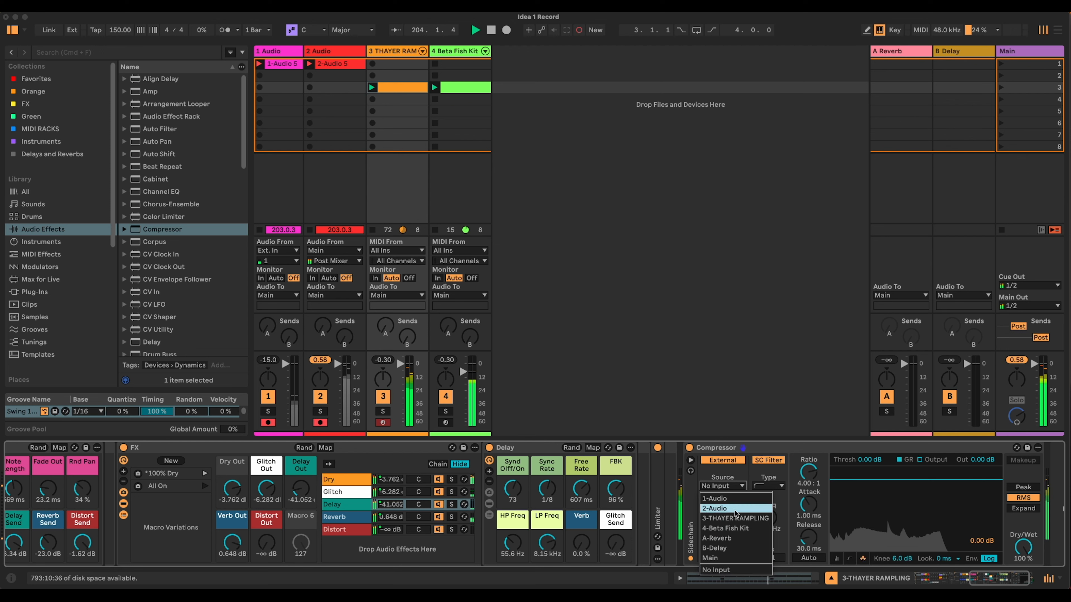
pyautogui.click(737, 529)
pyautogui.moveTo(853, 479); pyautogui.dragTo(853, 514)
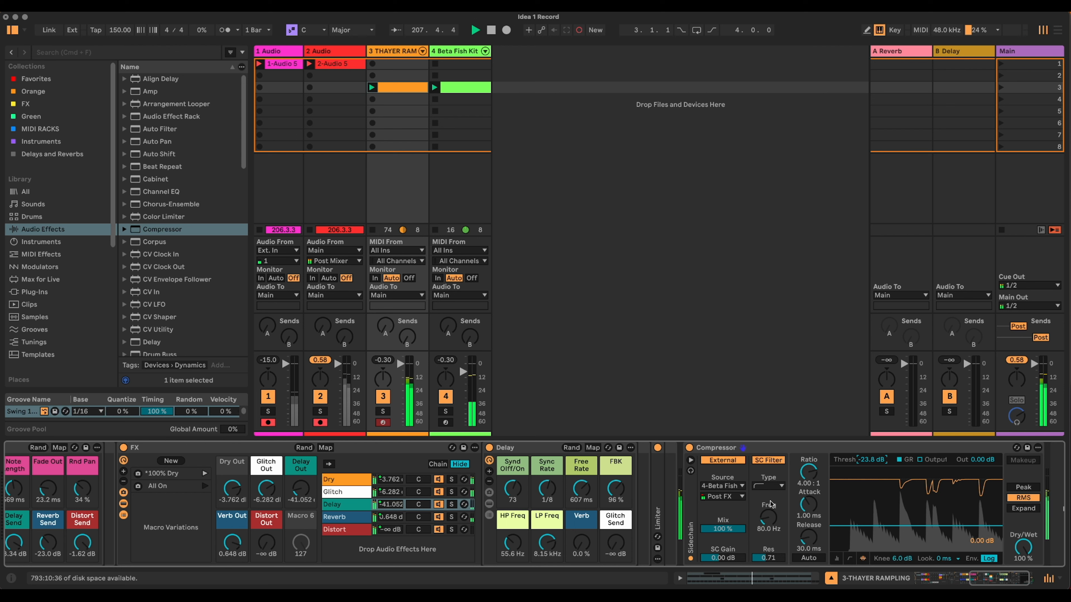
# - Set the Compressor's sidechain filter to low-pass at 69.4 Hz, the release to 205 ms and the ratio to 5.73:1
pyautogui.click(769, 486)
pyautogui.click(775, 530)
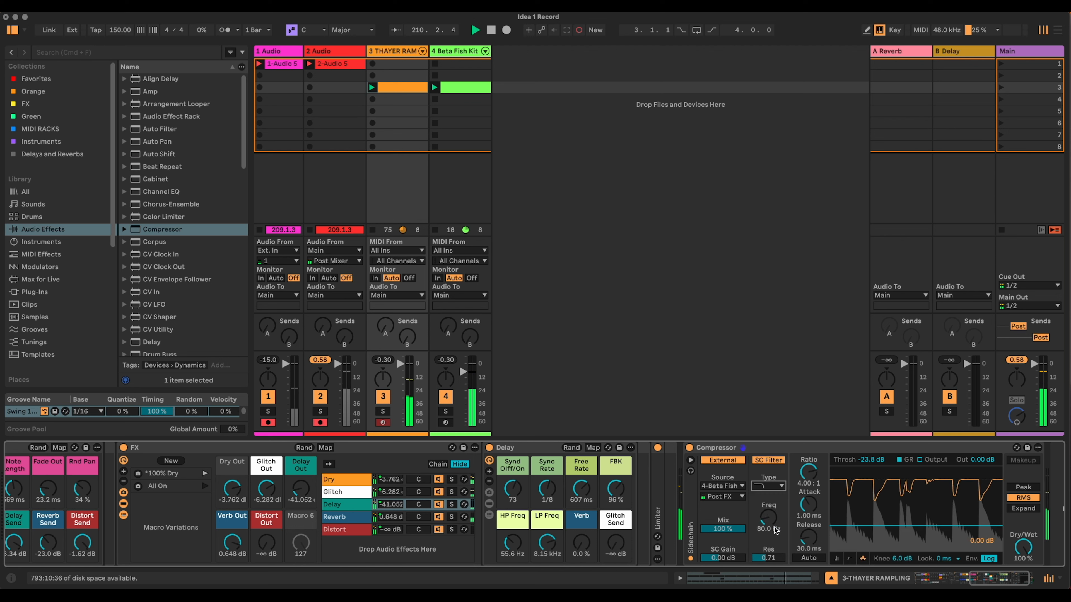
pyautogui.moveTo(768, 517); pyautogui.dragTo(806, 525)
pyautogui.moveTo(808, 472); pyautogui.dragTo(807, 470)
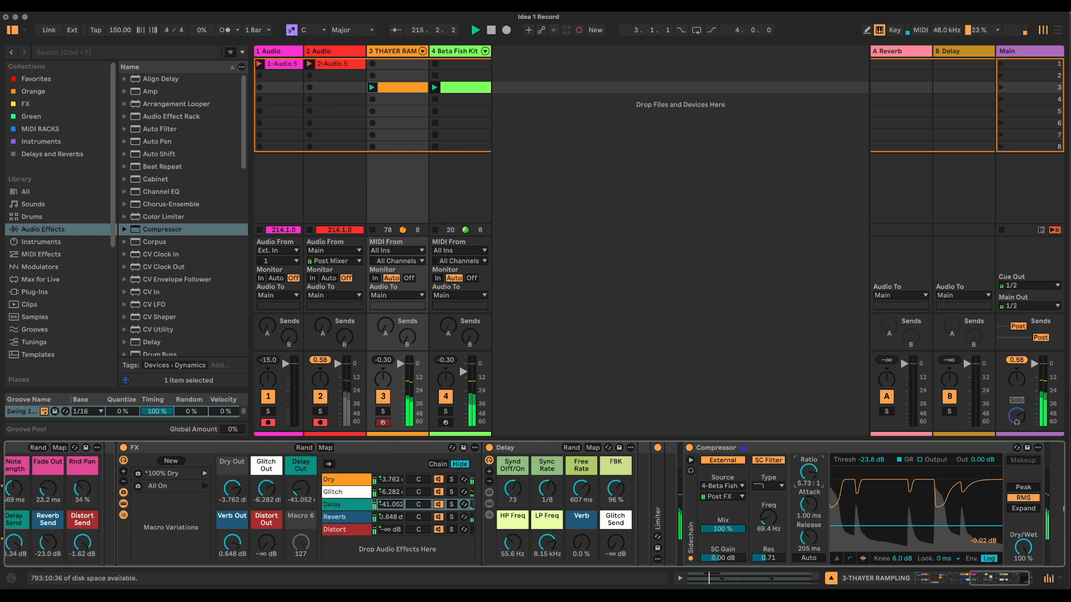
# - Select the Beta Fish Kit track and look through the FX collection for an effect rack
pyautogui.click(455, 53)
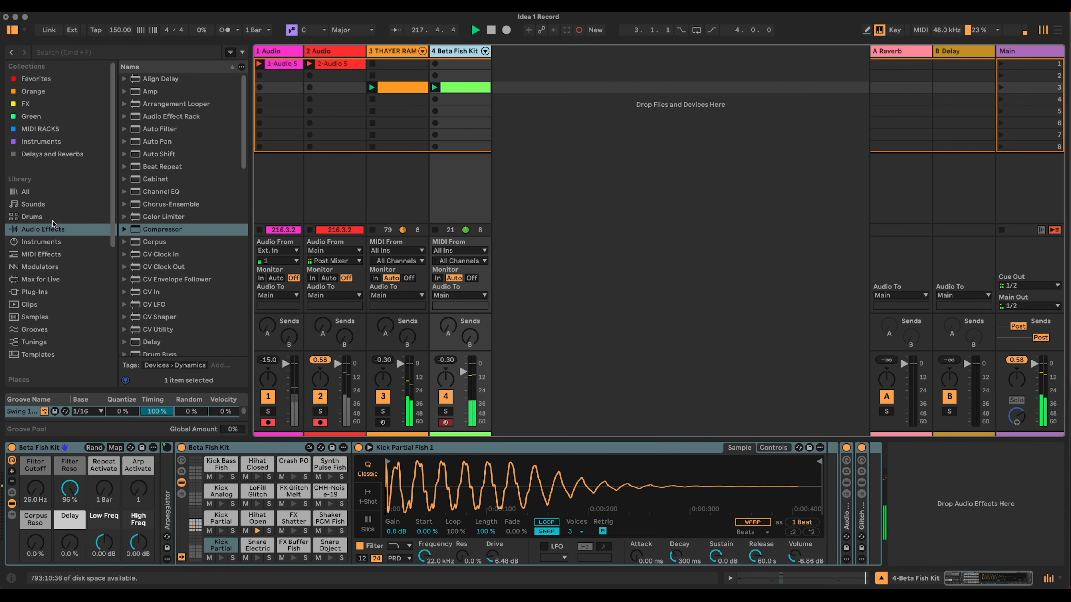
pyautogui.click(44, 105)
pyautogui.scroll(-6, 164, 270)
pyautogui.scroll(3, 167, 275)
pyautogui.scroll(-3, 167, 276)
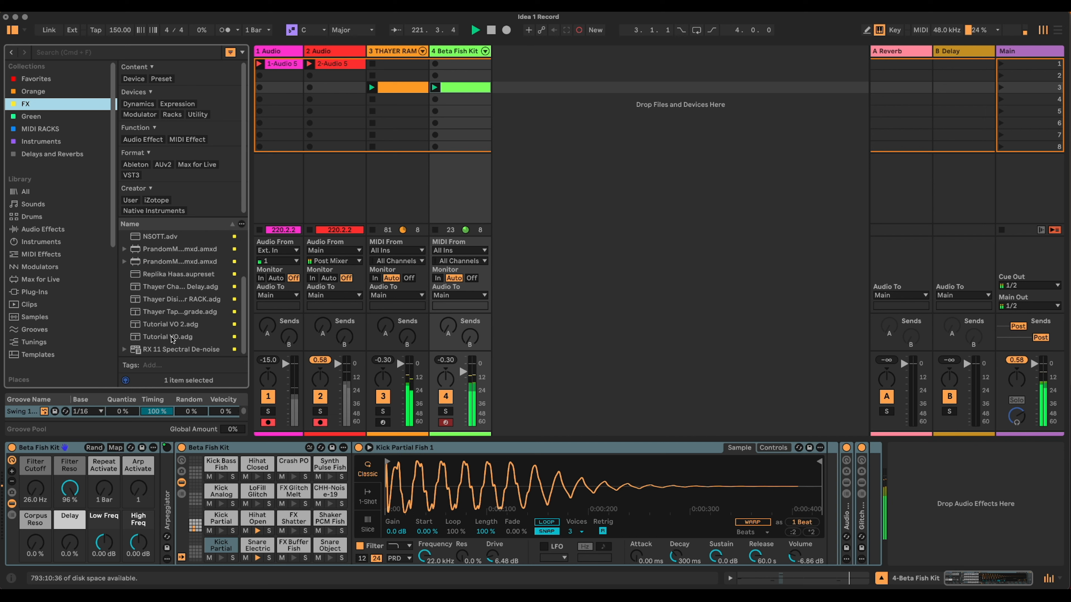
# - Expand the FX folder in the User Library and look through its saved effect racks
pyautogui.scroll(-3, 59, 337)
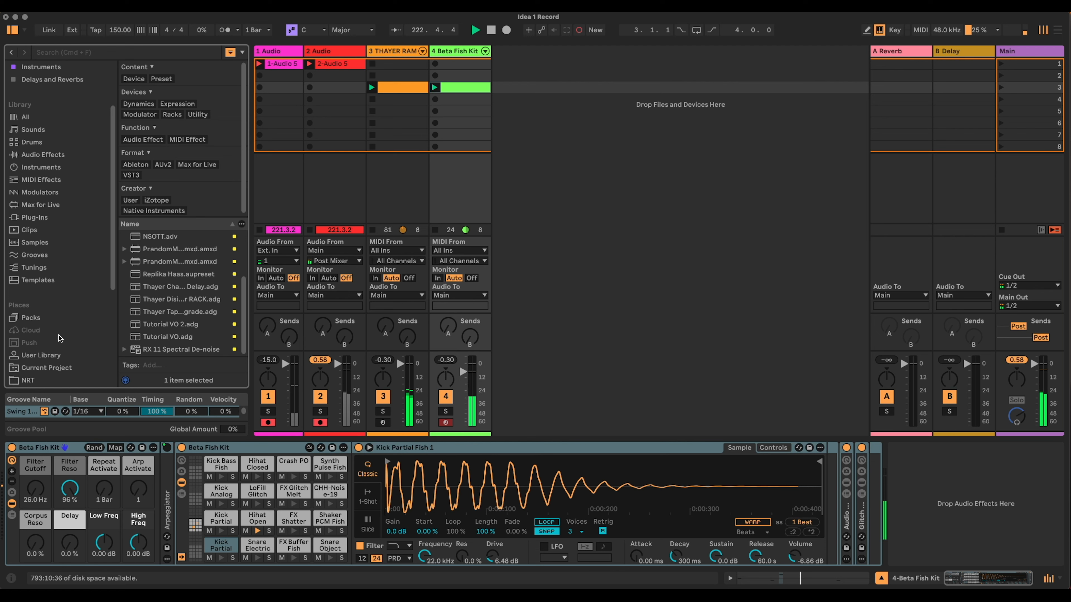
pyautogui.scroll(-1, 60, 338)
pyautogui.click(57, 299)
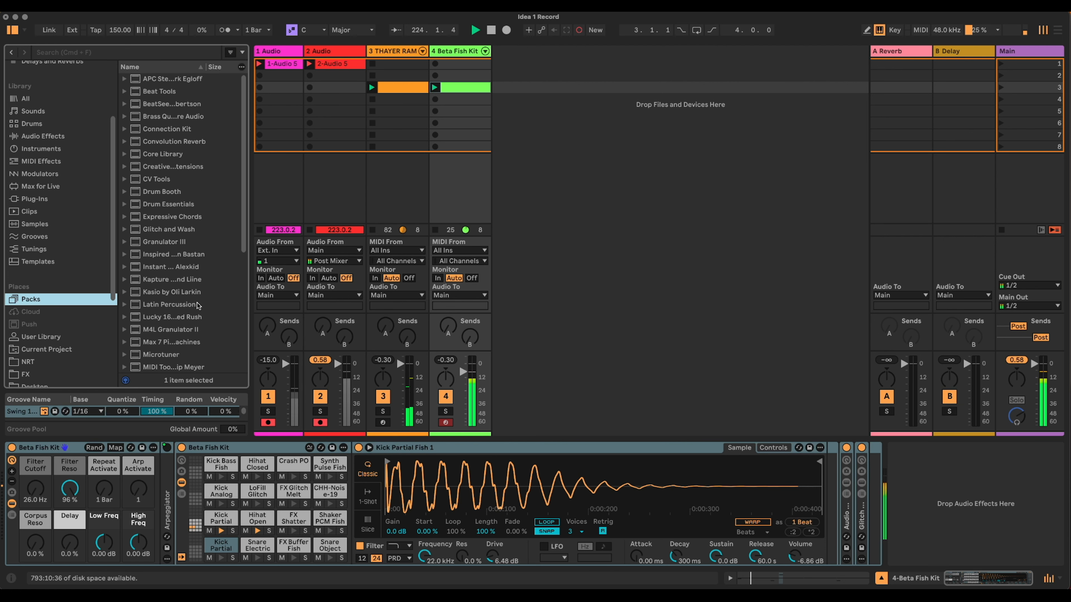
pyautogui.click(41, 337)
pyautogui.scroll(15, 172, 311)
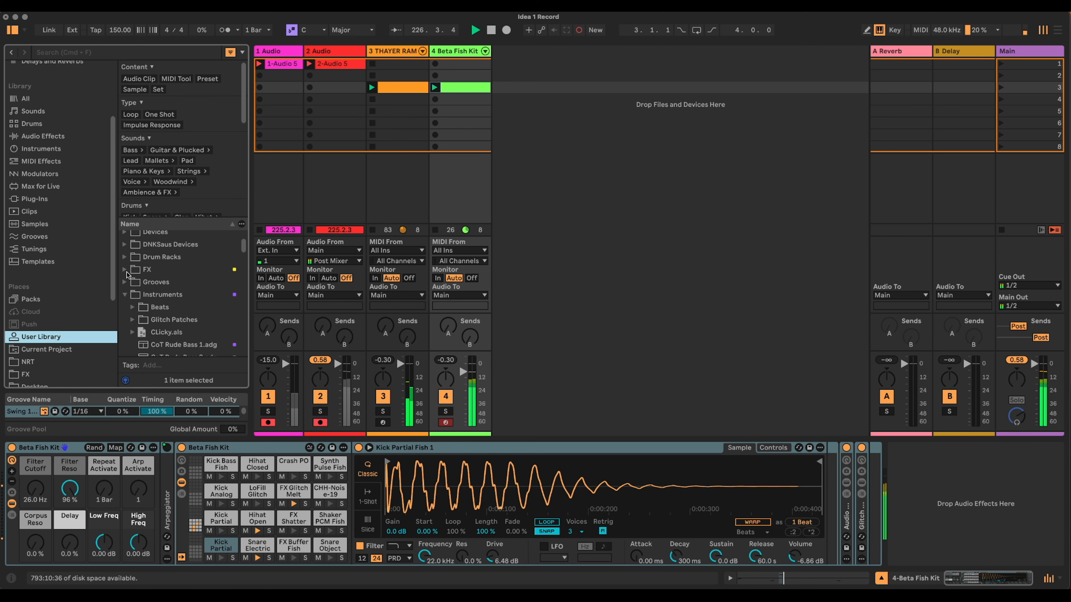
pyautogui.click(125, 270)
pyautogui.scroll(-8, 192, 302)
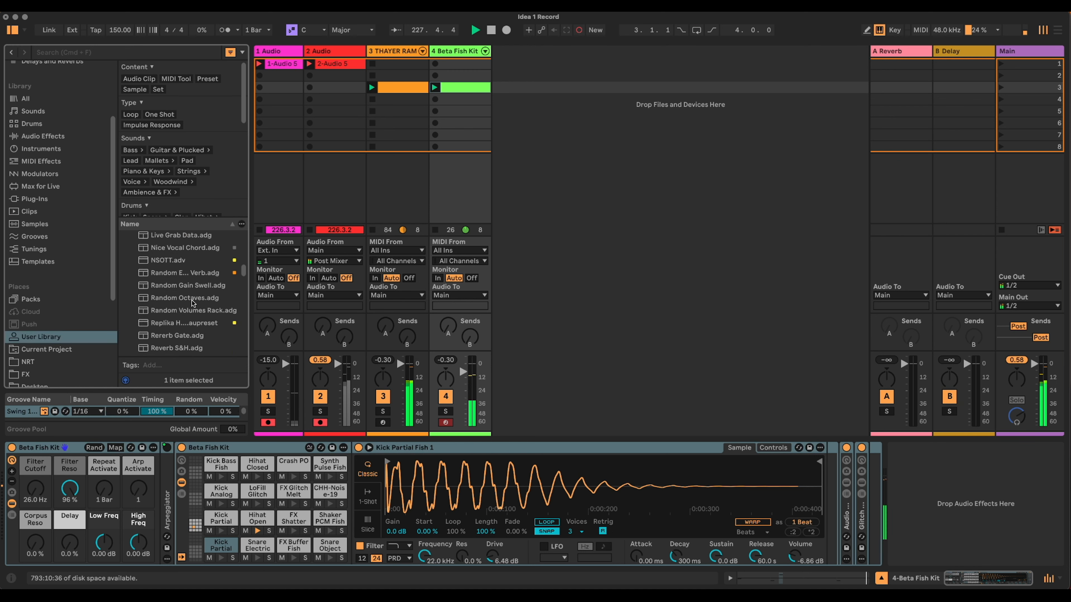
# - Add the Thayer Live Glitch Stretch rack from the User Library to the Beta Fish Kit track
pyautogui.scroll(-10, 192, 303)
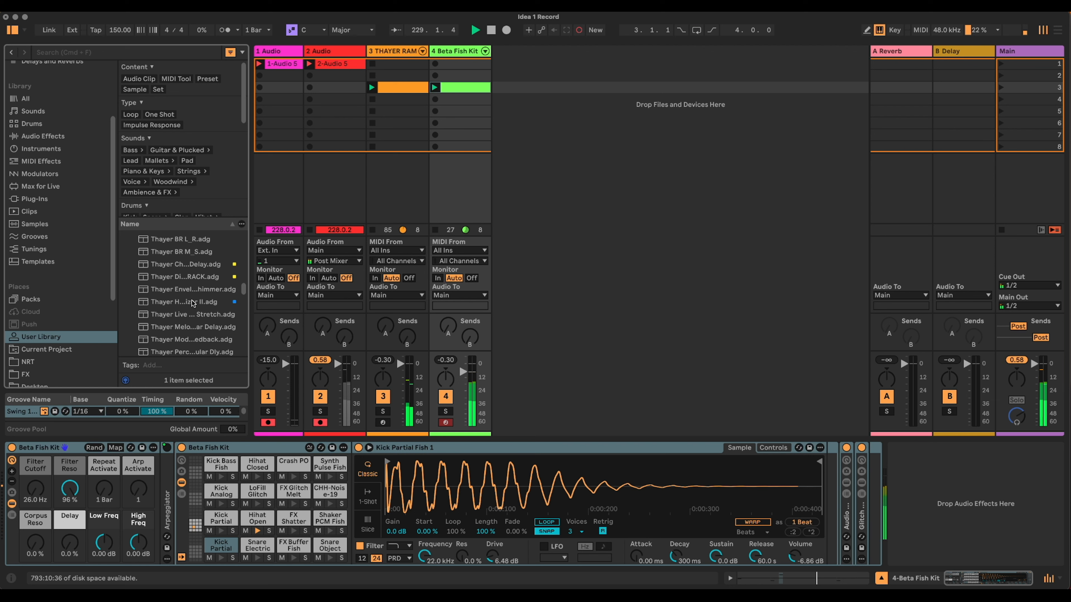
pyautogui.moveTo(181, 265); pyautogui.dragTo(448, 123)
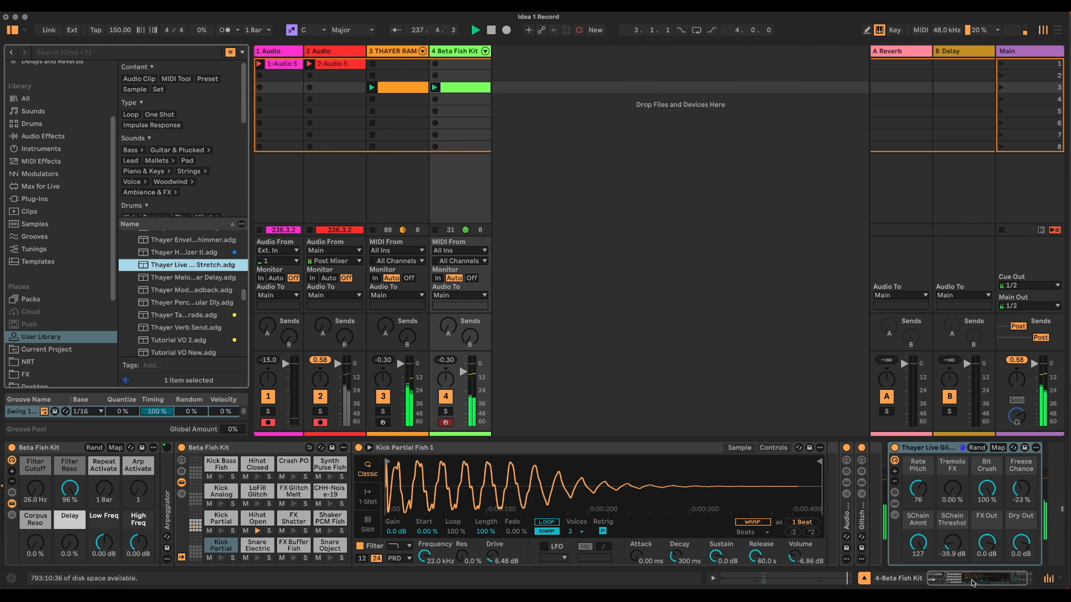
# - Lower the glitch rack's FX Out to about -7.86 dB and its SChain Threshold to about -41.1 dB
pyautogui.click(990, 581)
pyautogui.click(845, 515)
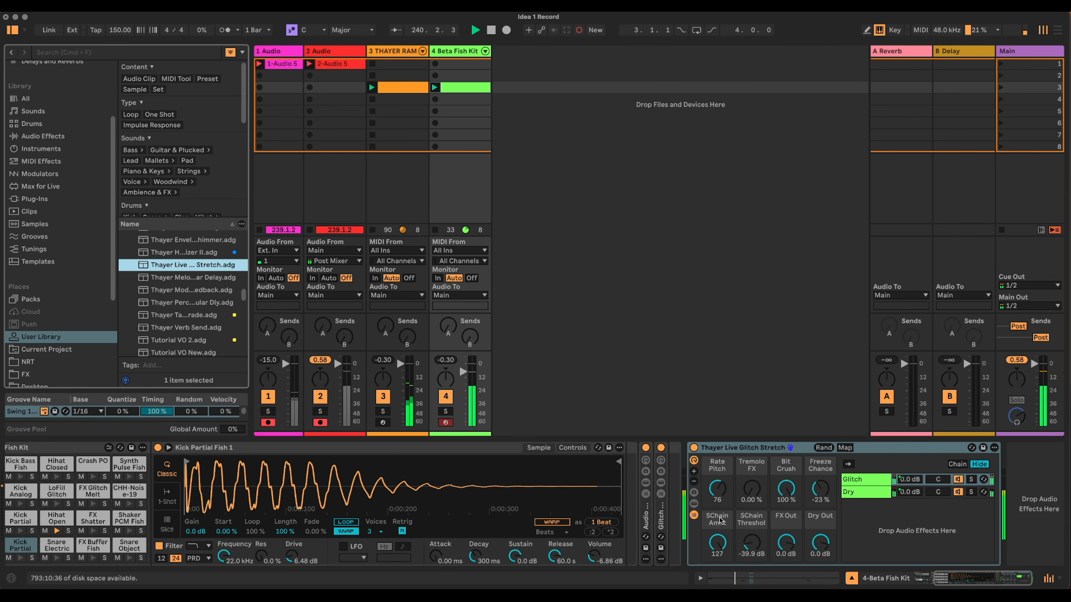
pyautogui.click(693, 514)
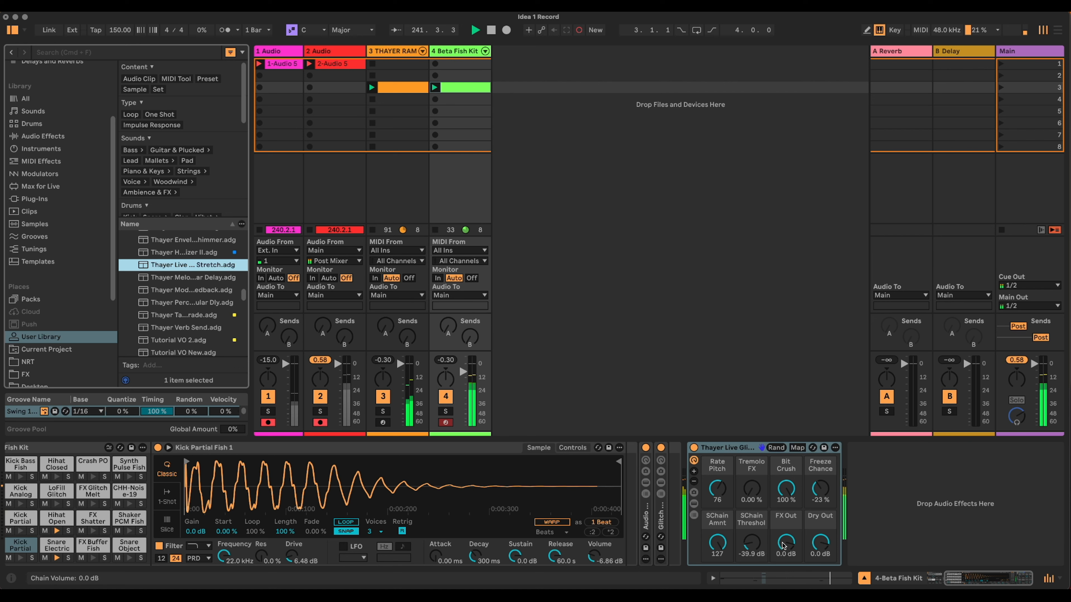
pyautogui.moveTo(798, 544); pyautogui.dragTo(752, 545)
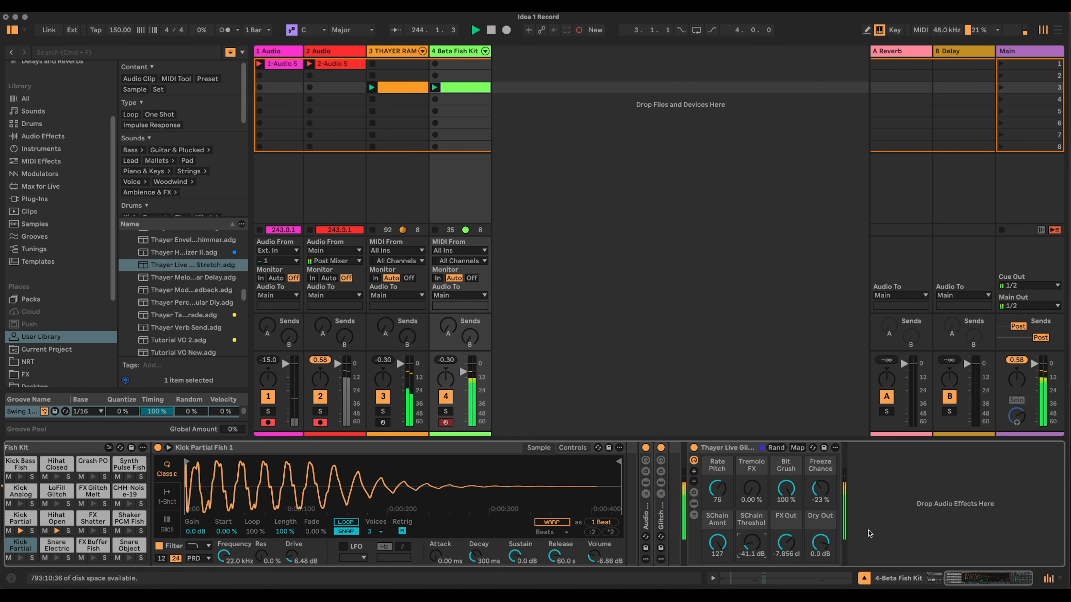
pyautogui.moveTo(974, 584); pyautogui.dragTo(948, 582)
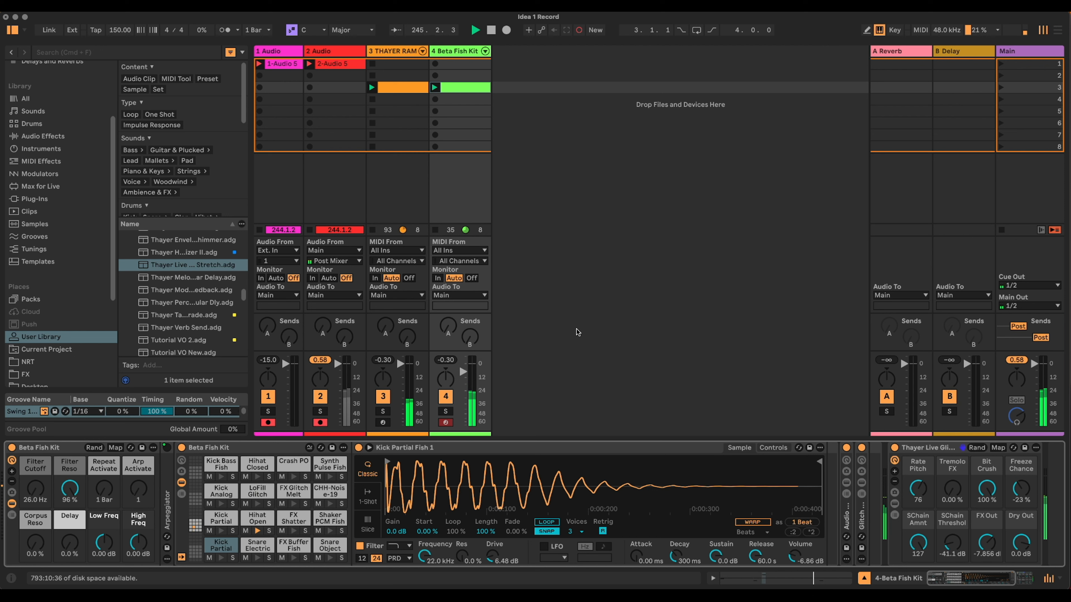
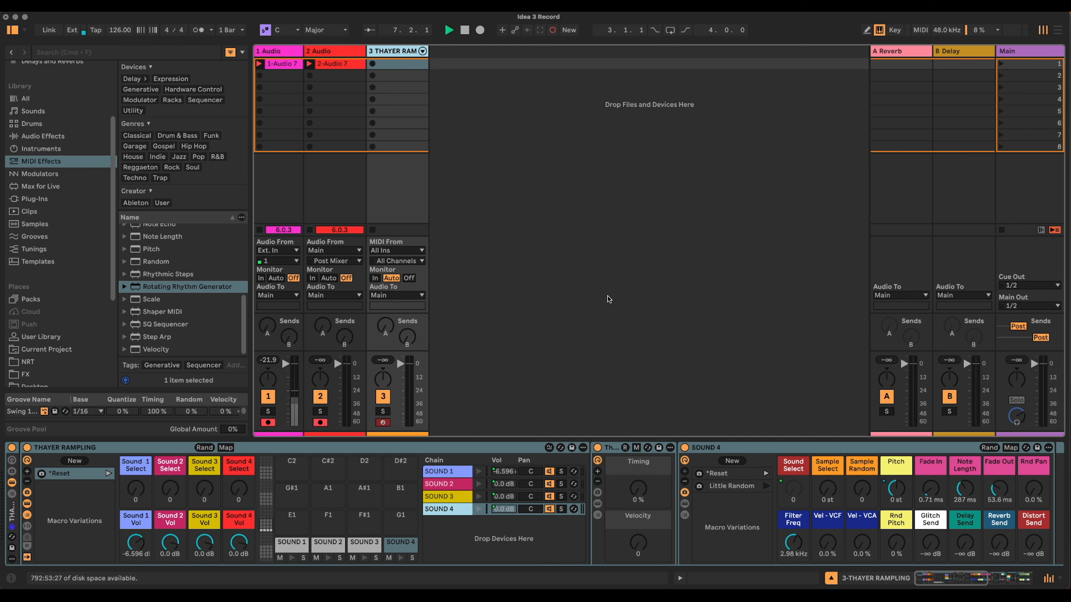
# - Insert the Rotating Rhythm Generator MIDI effect ahead of the THAYER RAMPLING rack on track 3
pyautogui.click(177, 251)
pyautogui.click(172, 300)
pyautogui.click(184, 286)
pyautogui.moveTo(157, 287); pyautogui.dragTo(5, 479)
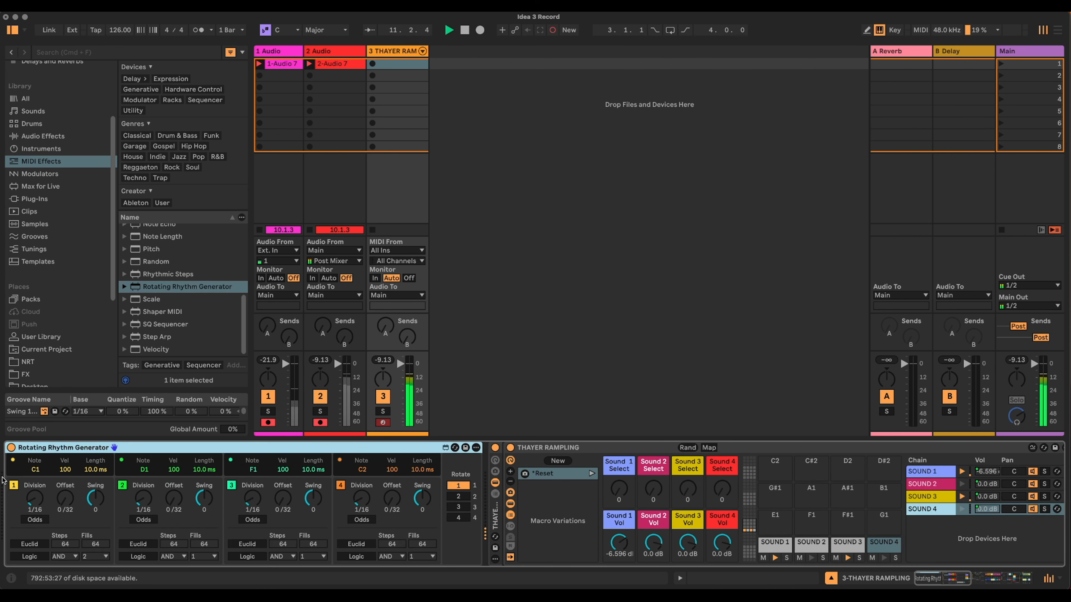
# - Turn off all four voices of the Rotating Rhythm Generator
pyautogui.click(341, 485)
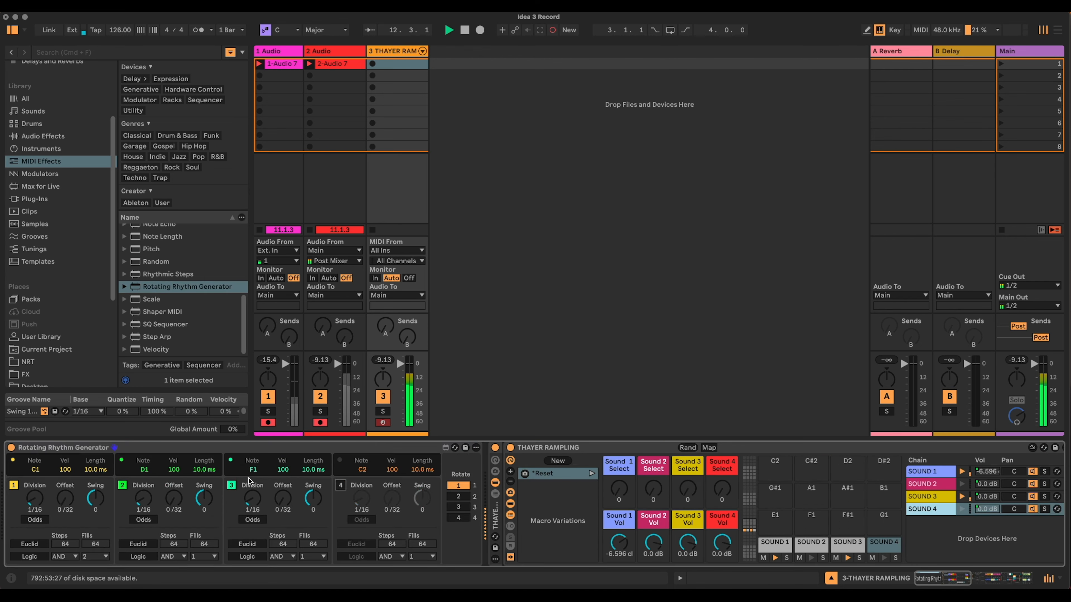
pyautogui.click(231, 486)
pyautogui.click(122, 485)
pyautogui.click(13, 485)
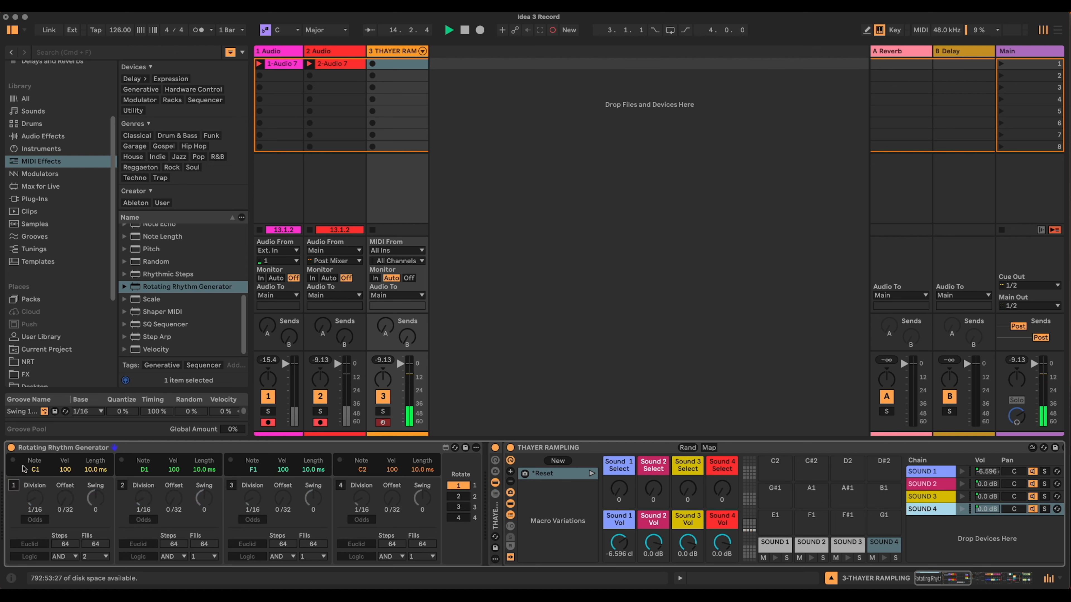
# - Set the rhythm generator's notes to C#1 for voice 2, D1 for voice 3 and D#1 for voice 4
pyautogui.click(145, 470)
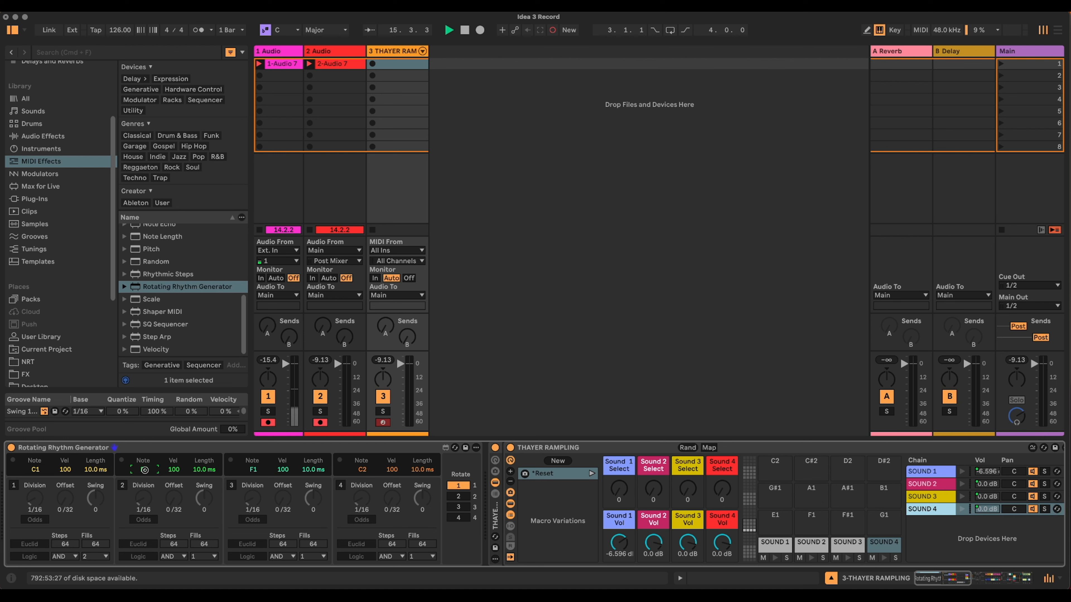
pyautogui.moveTo(145, 472); pyautogui.dragTo(145, 473)
pyautogui.moveTo(253, 471); pyautogui.dragTo(271, 476)
pyautogui.moveTo(354, 471); pyautogui.dragTo(354, 481)
pyautogui.press('Down')
# - Turn on voice 1 of the rhythm generator and give it a Euclidean pattern with 10 steps and 3 fills
pyautogui.click(14, 486)
pyautogui.click(30, 544)
pyautogui.moveTo(74, 544); pyautogui.dragTo(99, 572)
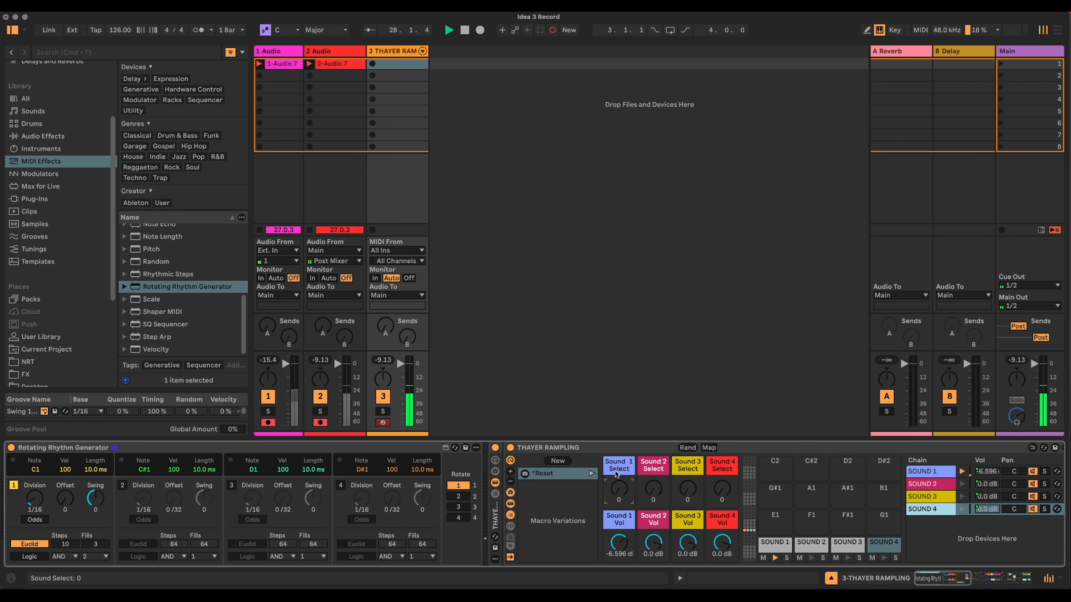
# - Consult the Ramping Soundbank List in Numbers, return to Live and set the rack's Sound 1 Select to 50
pyautogui.moveTo(922, 579); pyautogui.dragTo(932, 582)
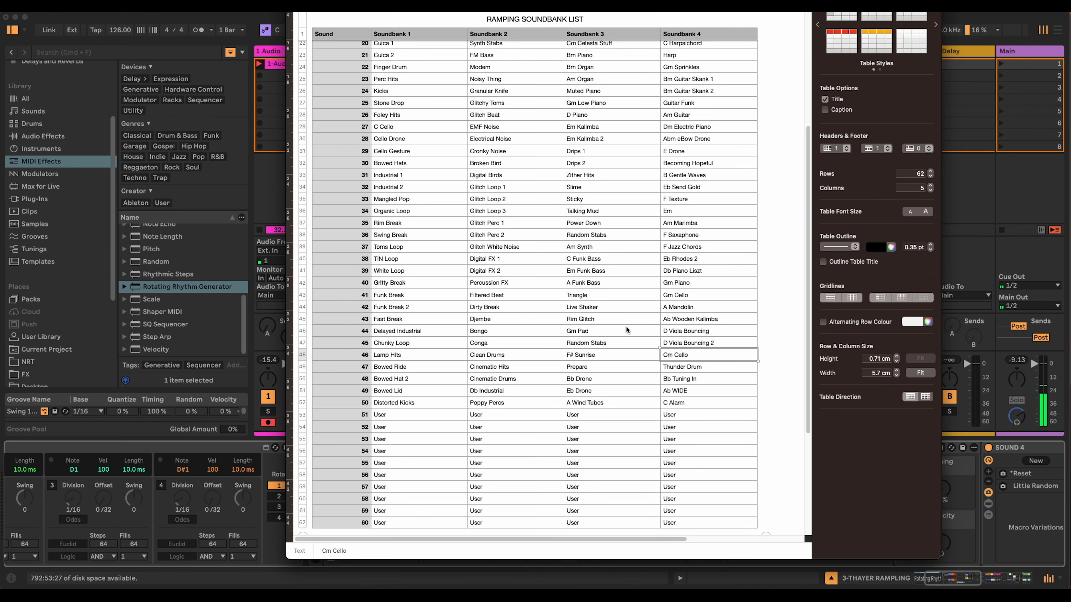
pyautogui.scroll(5, 523, 219)
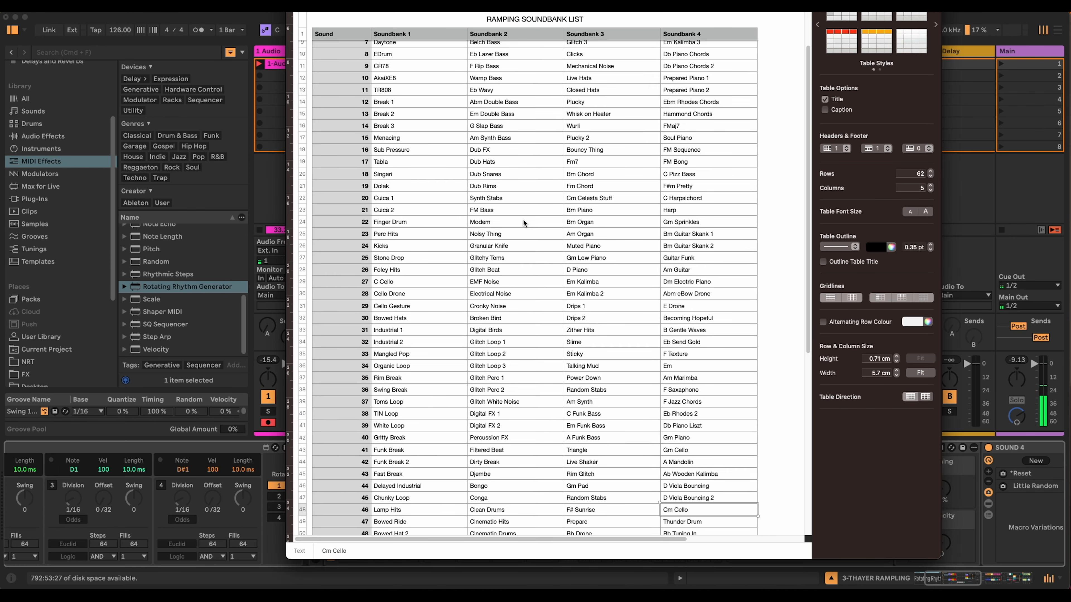
pyautogui.scroll(-5, 430, 169)
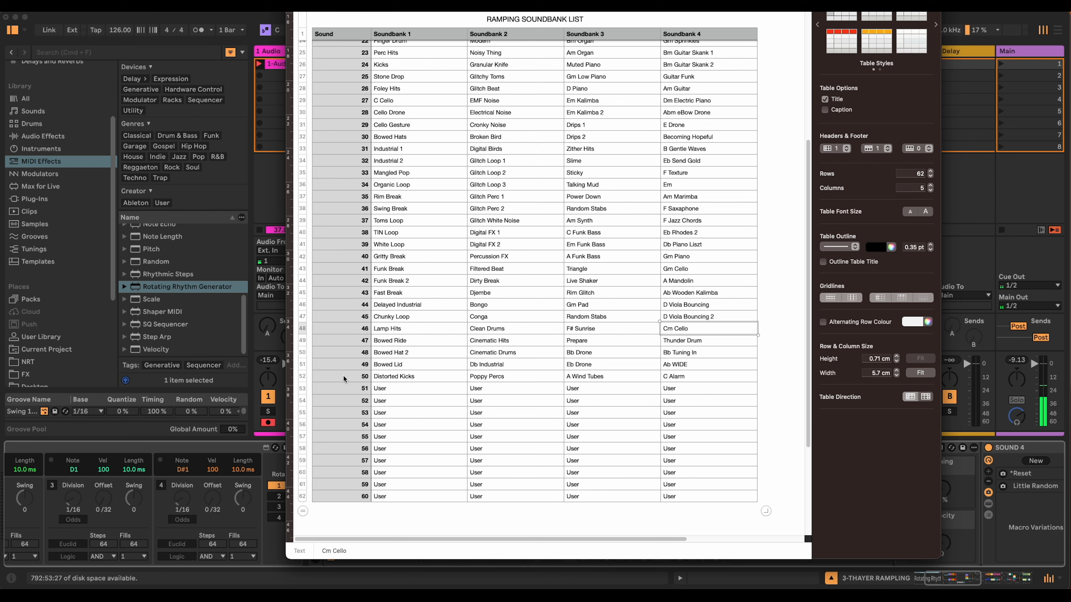
pyautogui.click(956, 180)
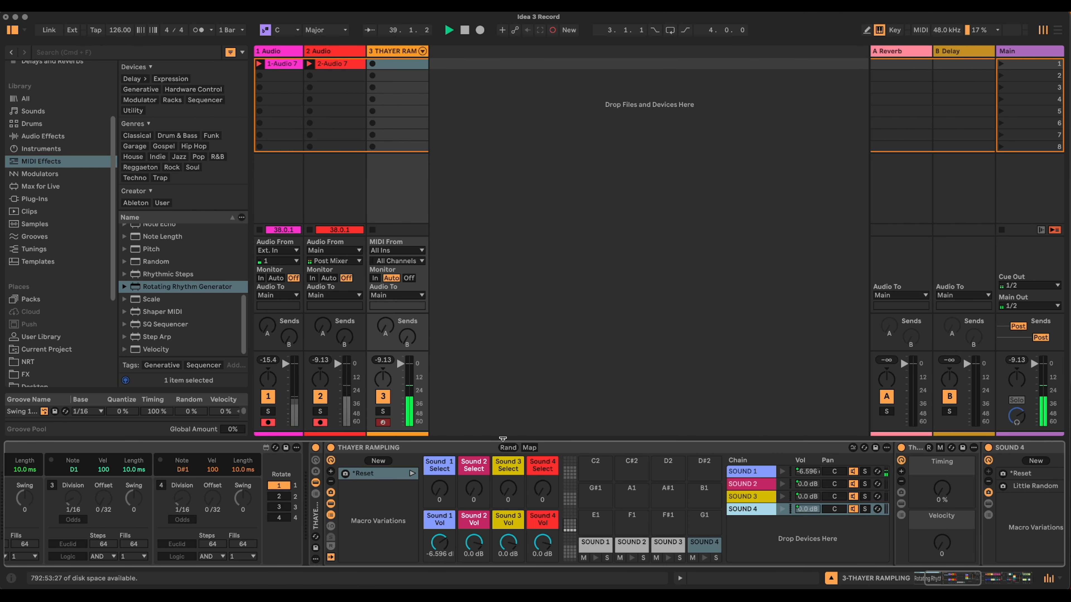
pyautogui.moveTo(439, 489); pyautogui.dragTo(439, 468)
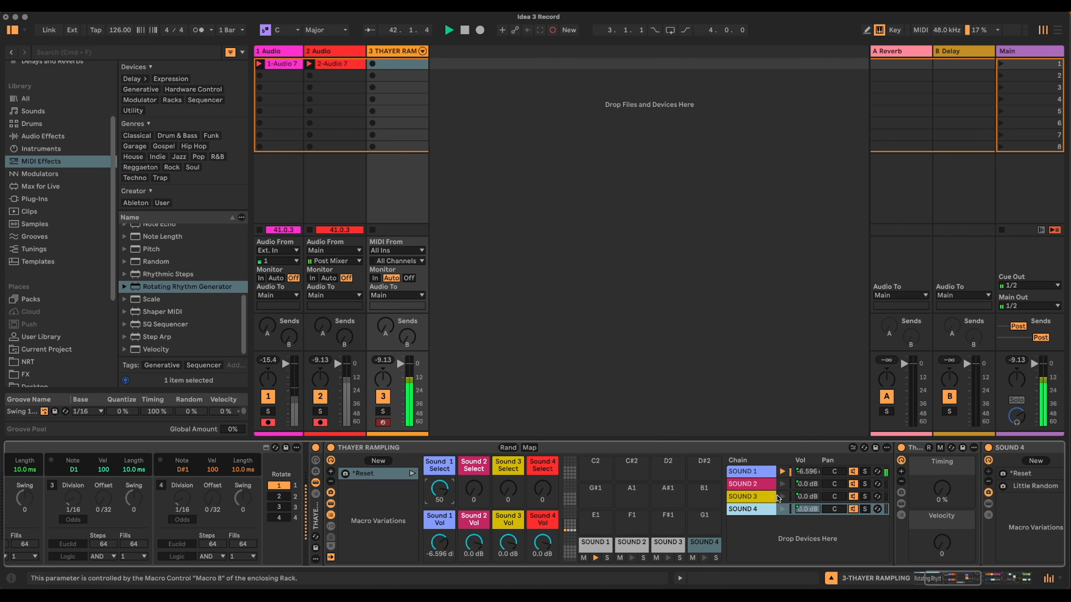
# - Check the soundbank list in Numbers again, then back in Live turn on voice 3 and set Sound 3 Select to 10
pyautogui.click(938, 582)
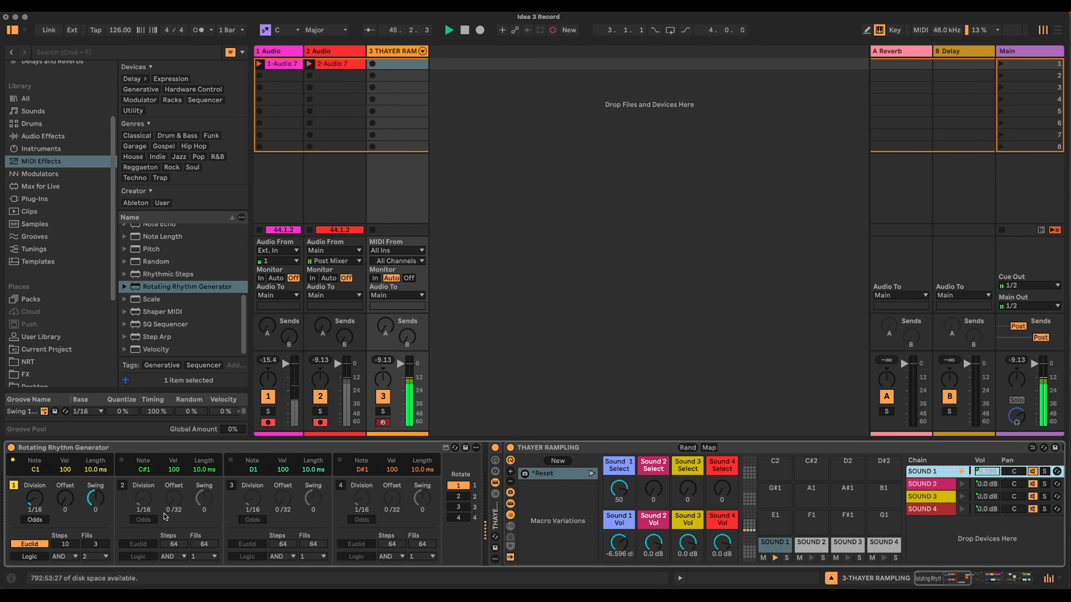
pyautogui.press('super+Tab')
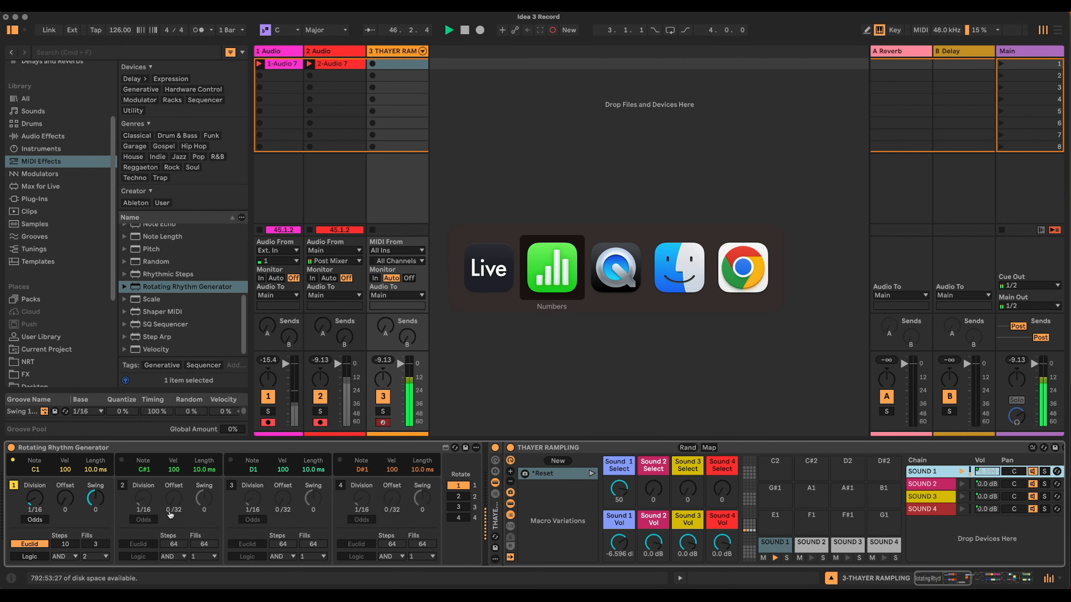
pyautogui.scroll(10, 519, 270)
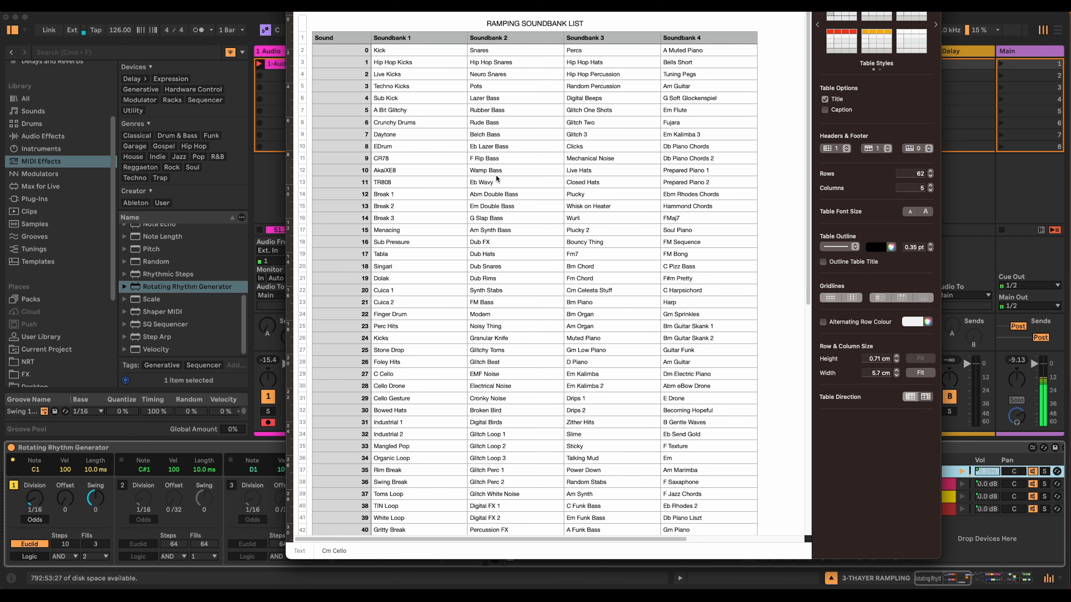
pyautogui.click(952, 210)
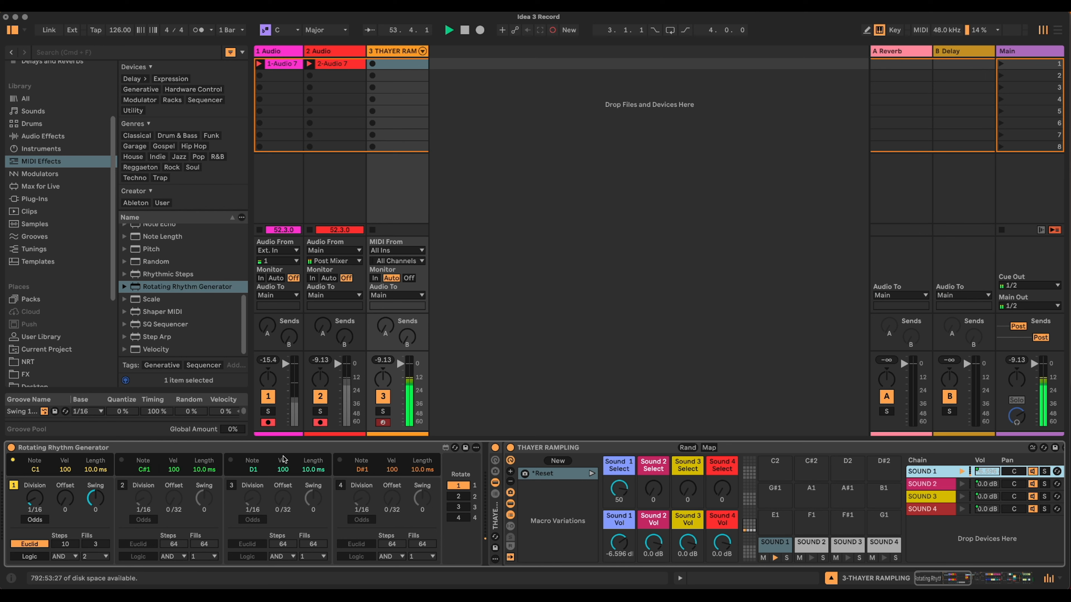
pyautogui.click(231, 486)
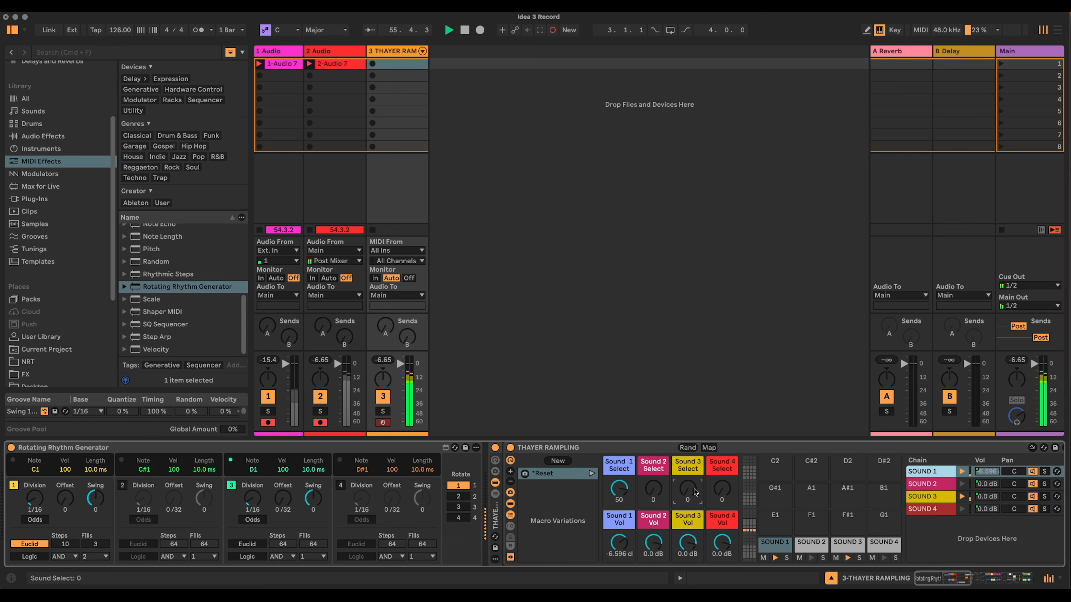
pyautogui.moveTo(685, 489); pyautogui.dragTo(696, 492)
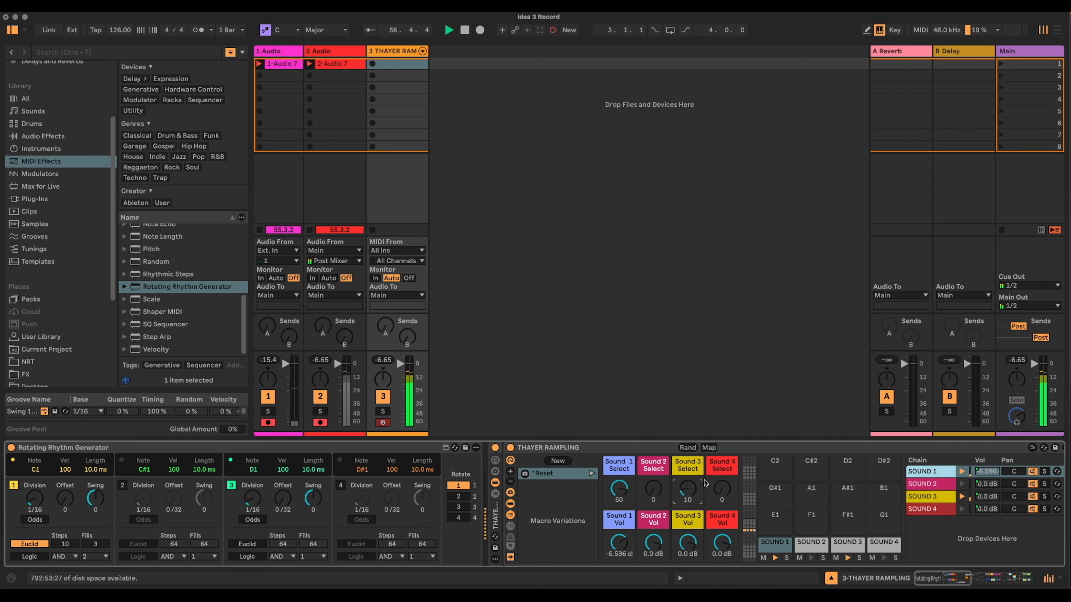
# - Enable Euclid for voice 3 of the rhythm generator with 9 steps and 6 fills
pyautogui.click(257, 544)
pyautogui.moveTo(282, 544); pyautogui.dragTo(285, 590)
pyautogui.click(320, 547)
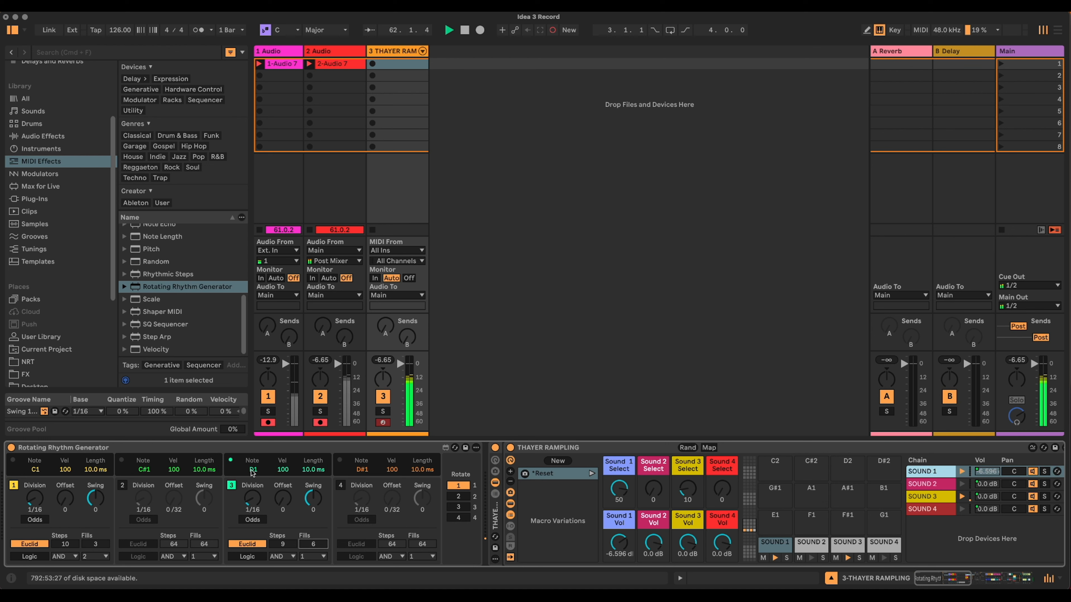
# - Enable Logic on voice 1 of the rhythm generator and set its AND condition to voice 3
pyautogui.click(26, 557)
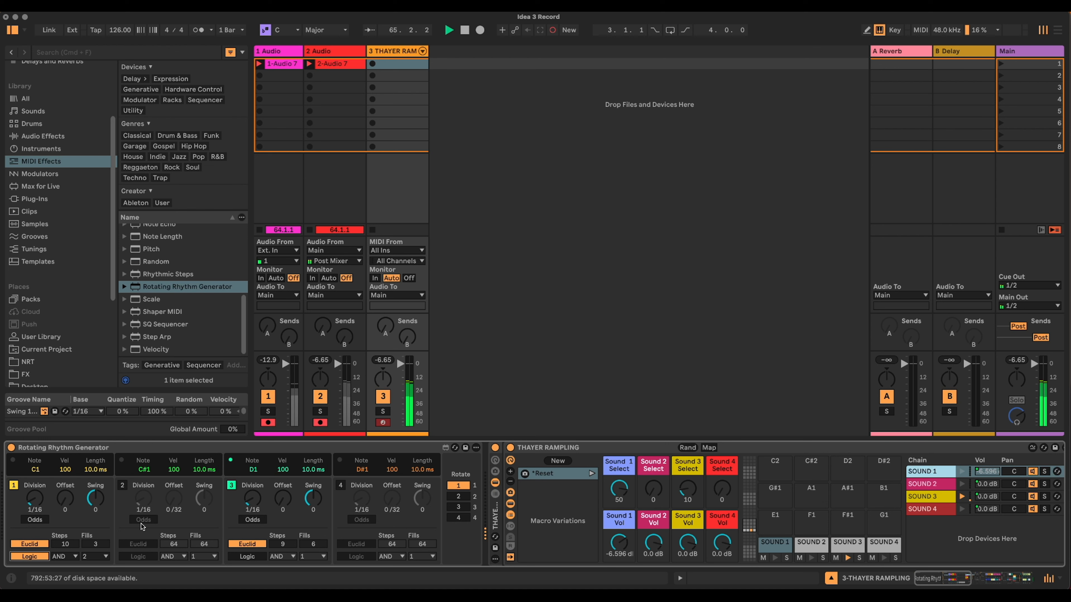
pyautogui.click(104, 556)
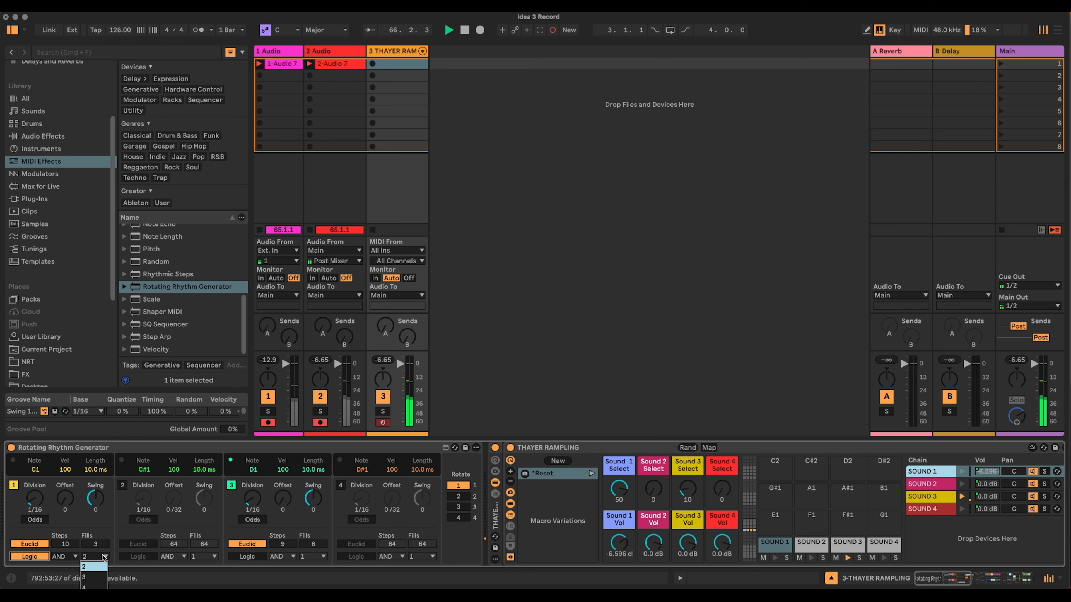
pyautogui.click(99, 573)
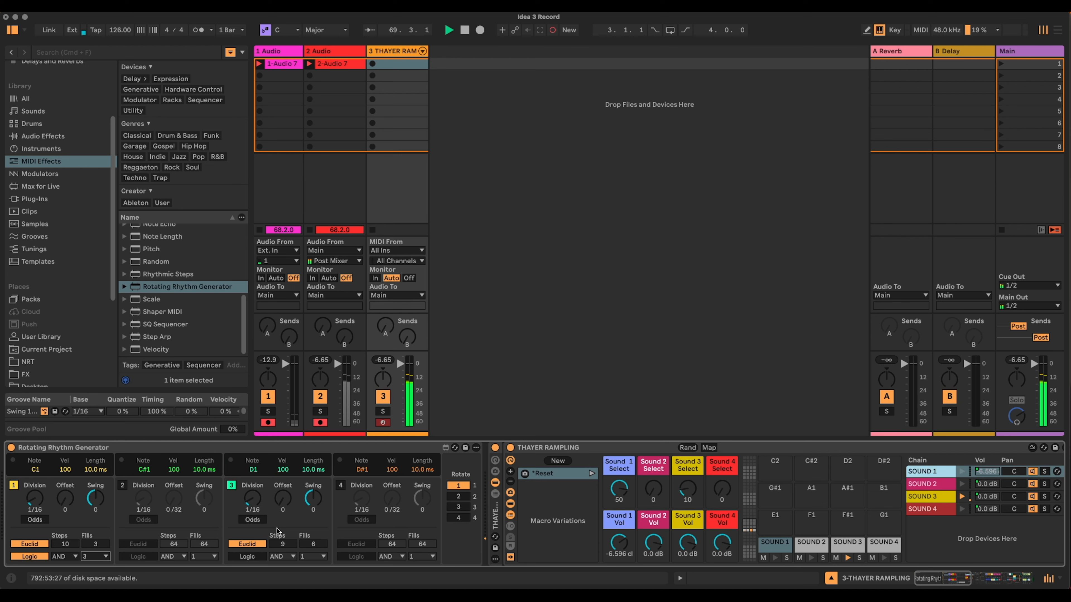
# - Change voice 3's Euclidean pattern to 7 steps and 4 fills, and set Sound 3 Select to 11
pyautogui.scroll(-2, 291, 546)
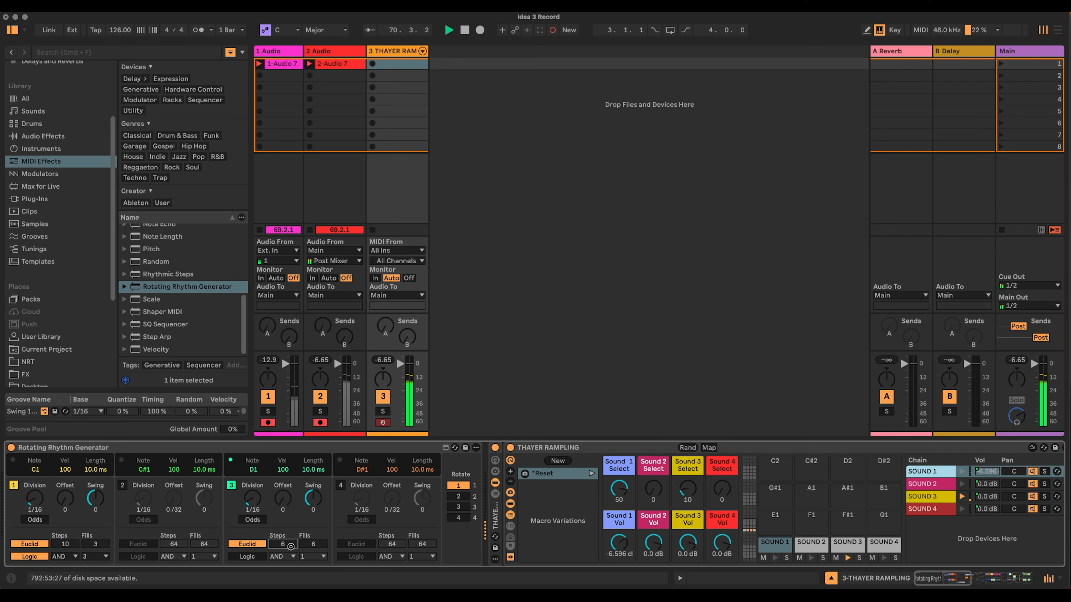
pyautogui.moveTo(300, 545); pyautogui.dragTo(308, 565)
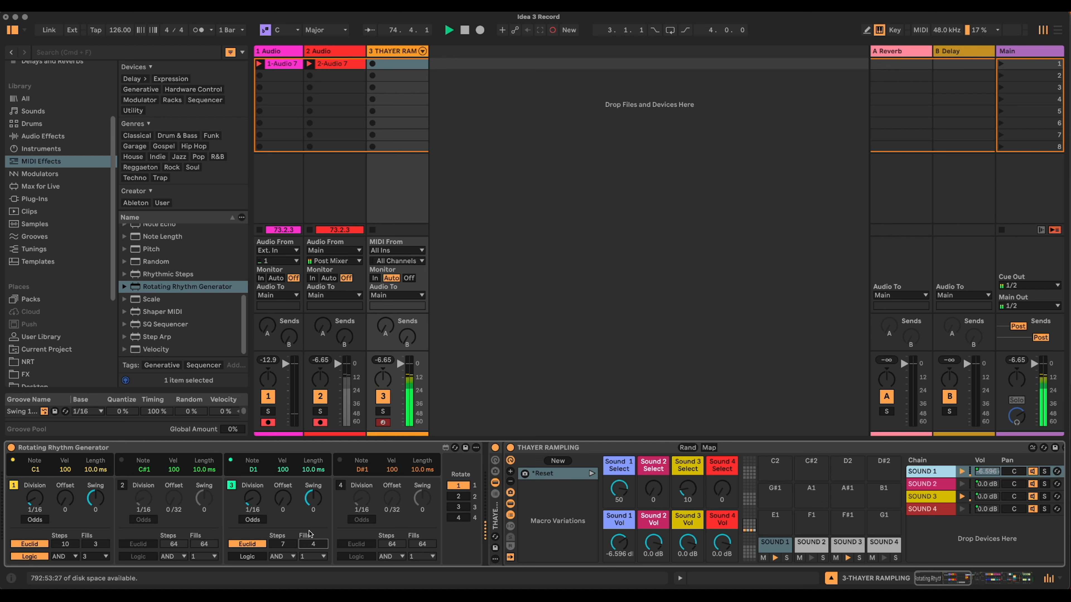
pyautogui.click(693, 489)
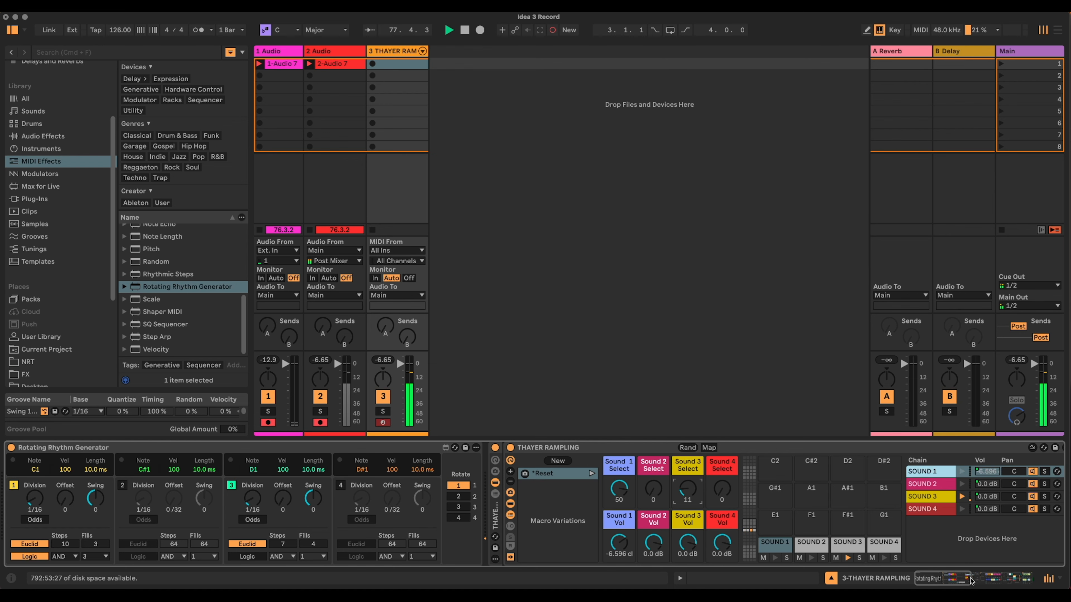
# - Shorten the SOUND 2 chain's Note Length to about 26.1 ms and its Fade Out to about 1.30 ms
pyautogui.hscroll(10, 682, 506)
pyautogui.click(424, 484)
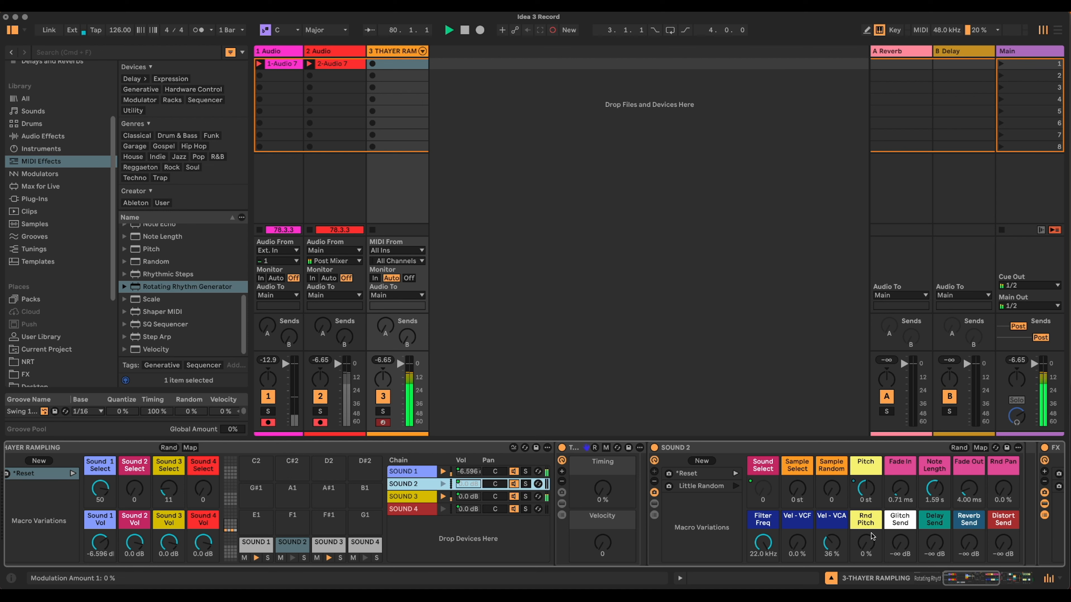
pyautogui.moveTo(934, 489); pyautogui.dragTo(934, 537)
pyautogui.moveTo(969, 490); pyautogui.dragTo(968, 506)
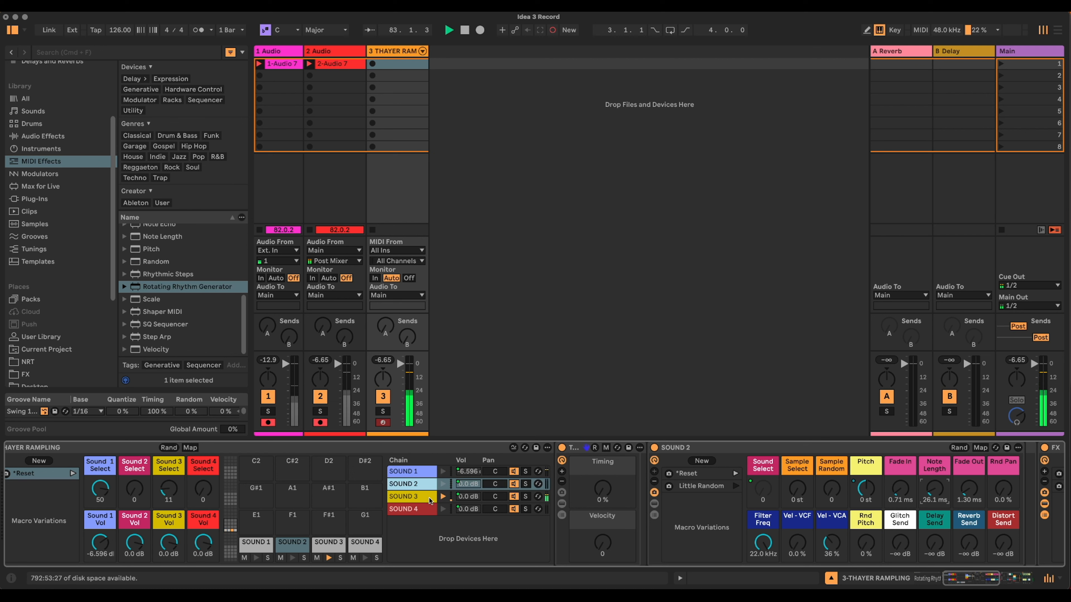
# - On the SOUND 3 chain, set Note Length to 19.8 ms, Fade Out to 4.80 ms, Pitch to +6 st and Rnd Pitch to 16%
pyautogui.click(411, 497)
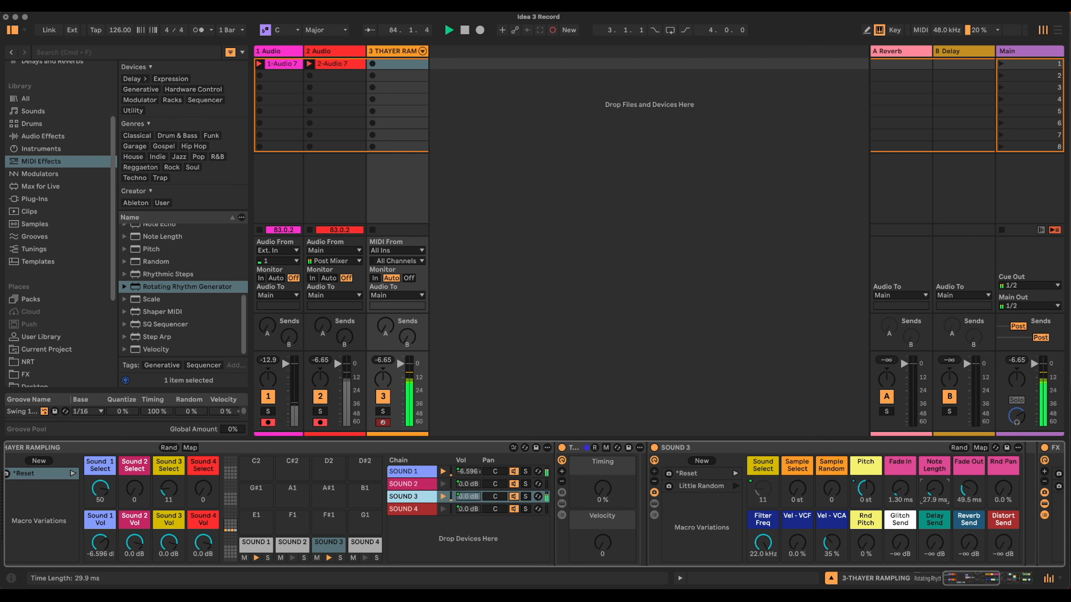
pyautogui.moveTo(968, 489); pyautogui.dragTo(968, 519)
pyautogui.moveTo(869, 490); pyautogui.dragTo(869, 473)
pyautogui.moveTo(865, 544); pyautogui.dragTo(866, 527)
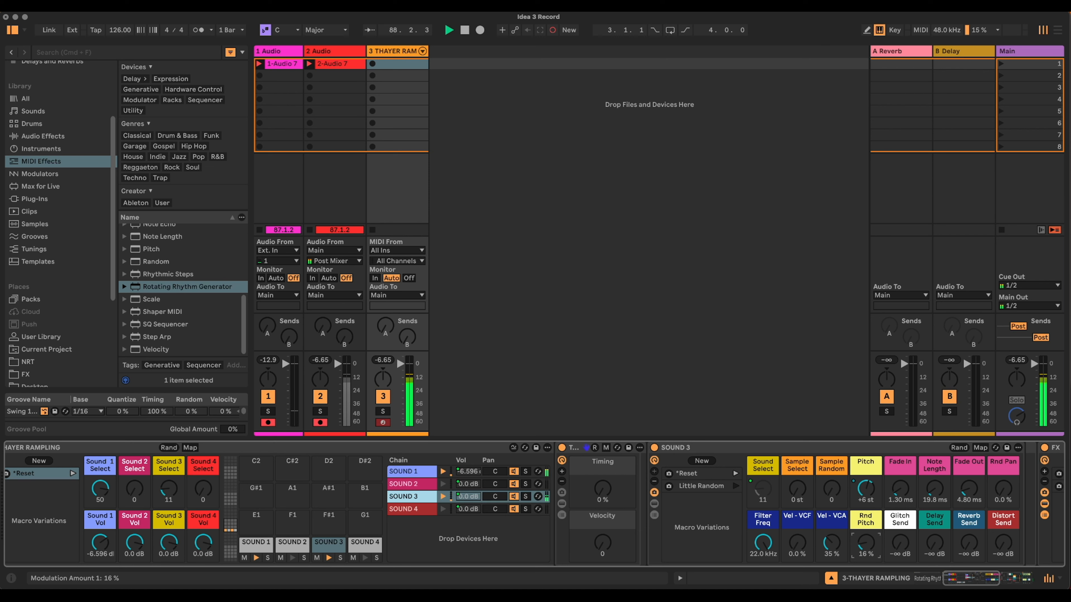
# - Raise the Sample Random macro of the SOUND 1 chain to 125
pyautogui.moveTo(829, 501); pyautogui.dragTo(829, 428)
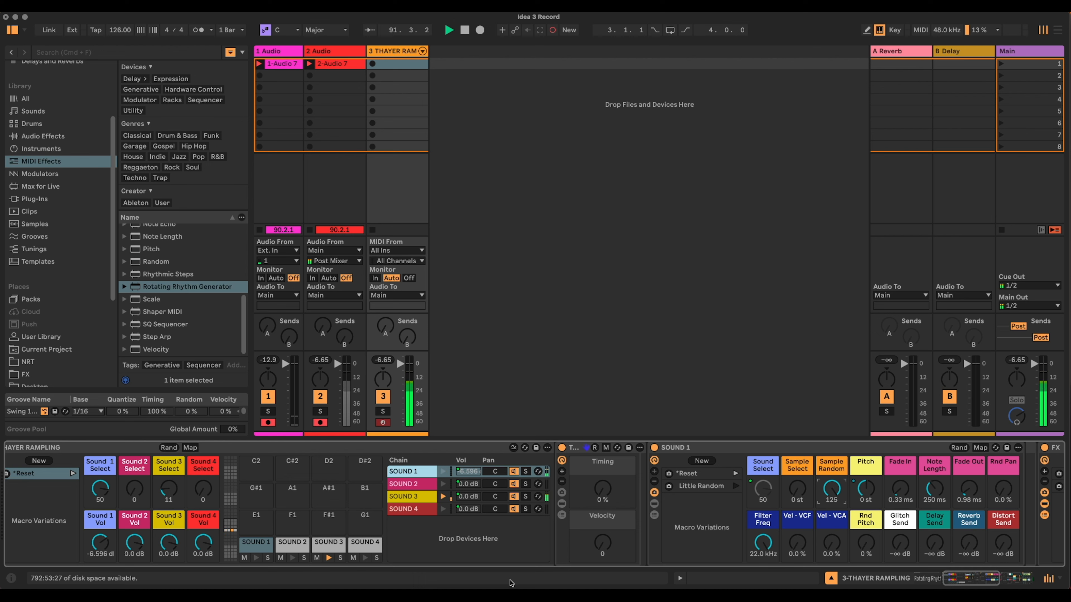
# - On the SOUND 1 chain, set Velocity to 62, Vel - VCA to 55% and Filter Freq to 8.72 kHz
pyautogui.moveTo(607, 545); pyautogui.dragTo(607, 489)
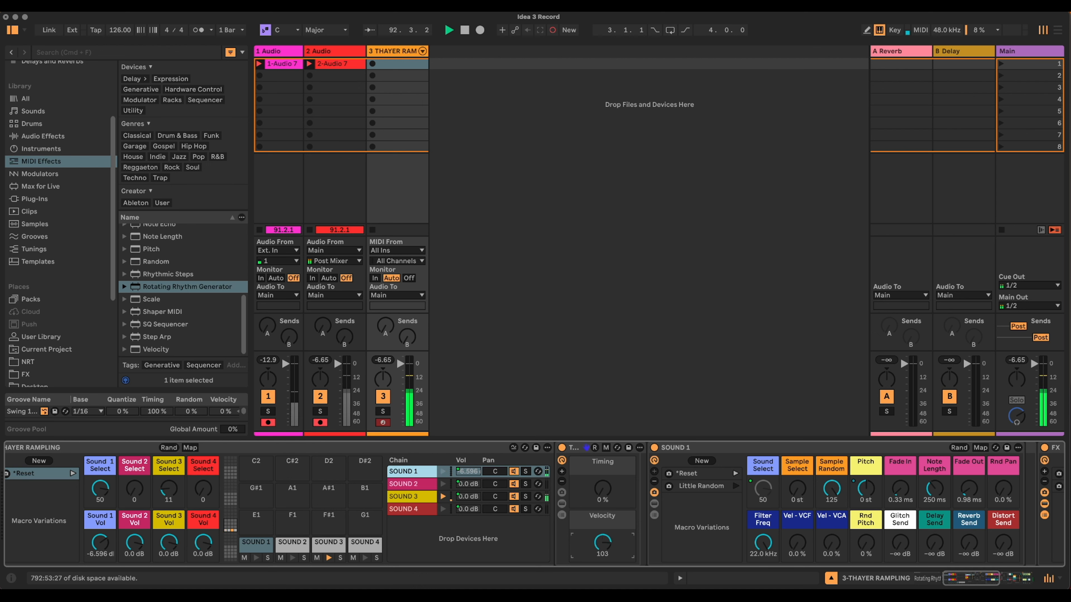
pyautogui.moveTo(831, 543)
pyautogui.mouseDown()
pyautogui.moveTo(831, 521)
pyautogui.moveTo(834, 559)
pyautogui.mouseUp()
pyautogui.moveTo(762, 543)
pyautogui.mouseDown()
pyautogui.moveTo(763, 561)
pyautogui.moveTo(763, 543)
pyautogui.mouseUp()
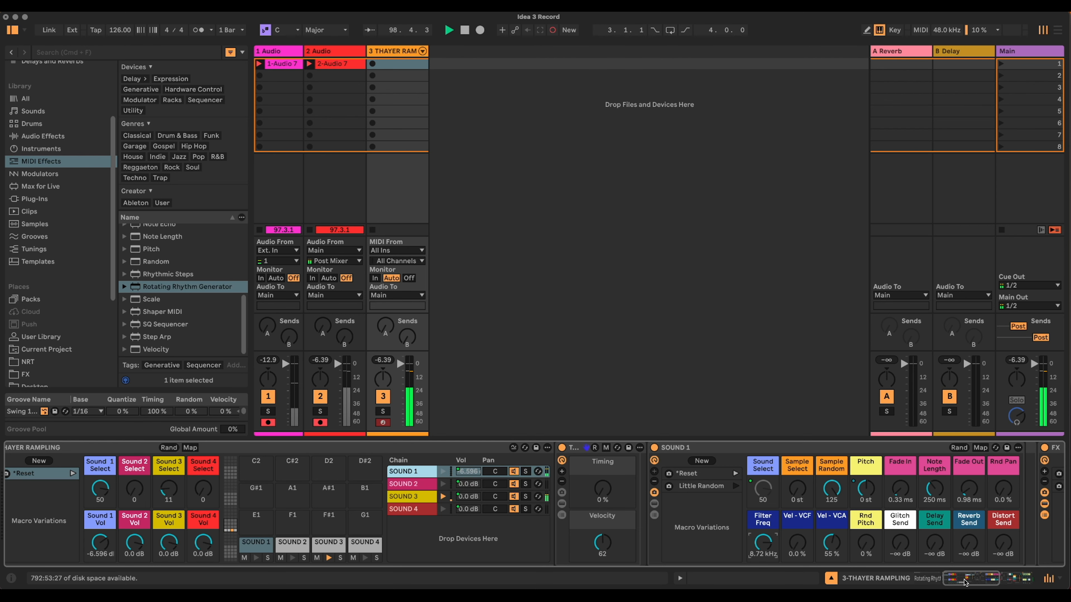
# - Enable voice 2 in the Rotating Rhythm Generator and set its Division to 1/2
pyautogui.click(935, 581)
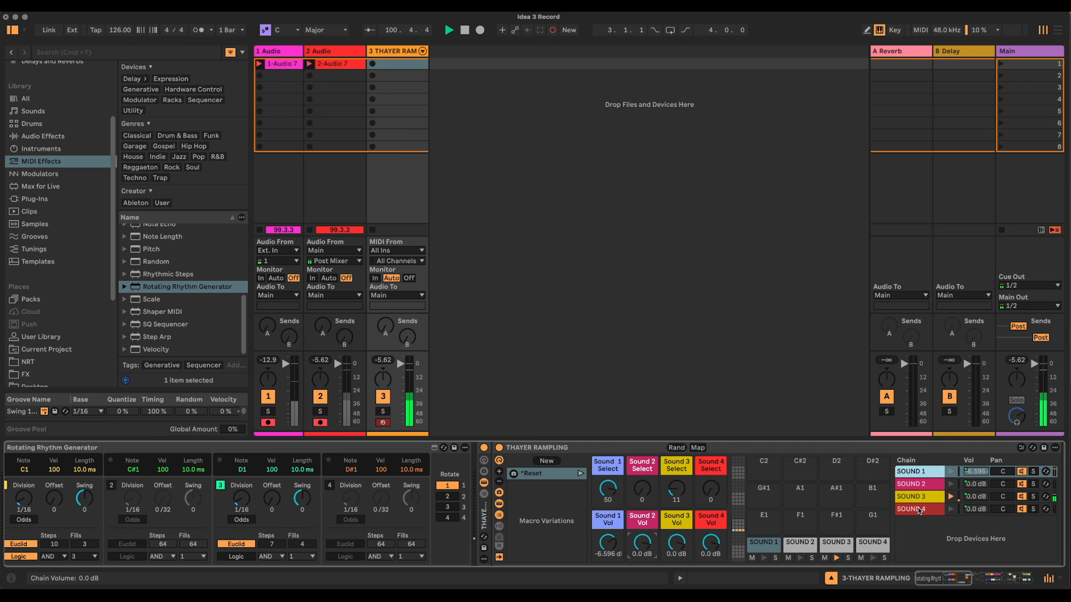
pyautogui.click(938, 580)
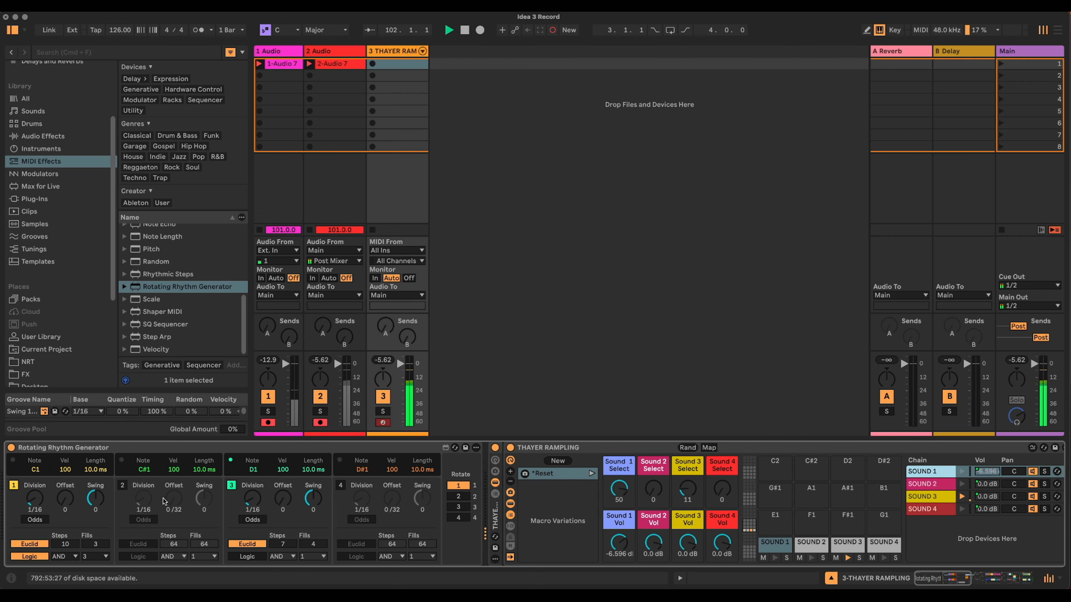
pyautogui.click(122, 487)
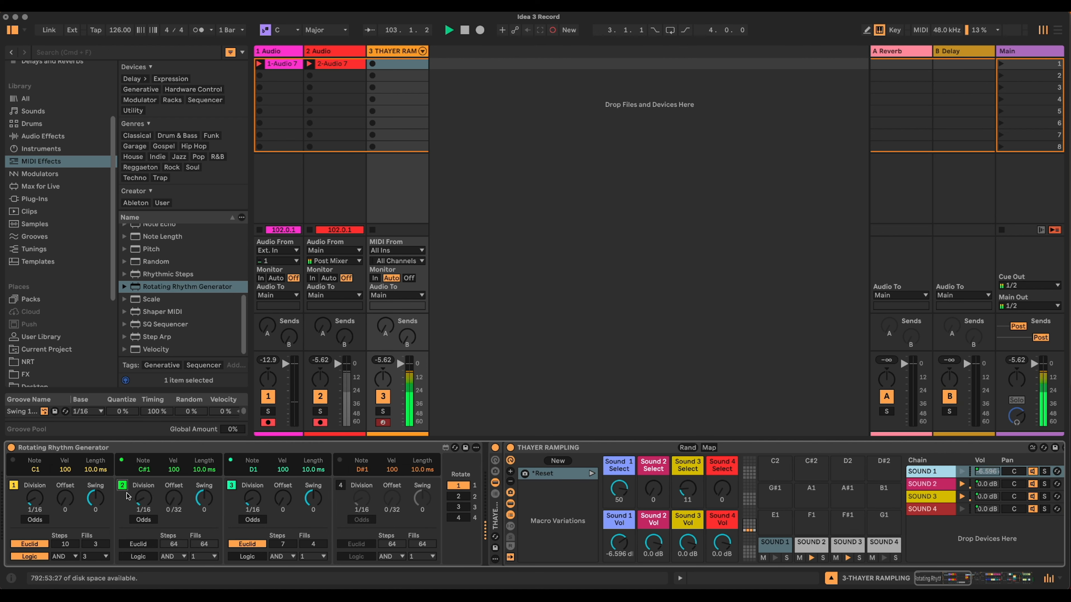
pyautogui.moveTo(145, 501)
pyautogui.mouseDown()
pyautogui.moveTo(146, 476)
pyautogui.moveTo(146, 505)
pyautogui.mouseUp()
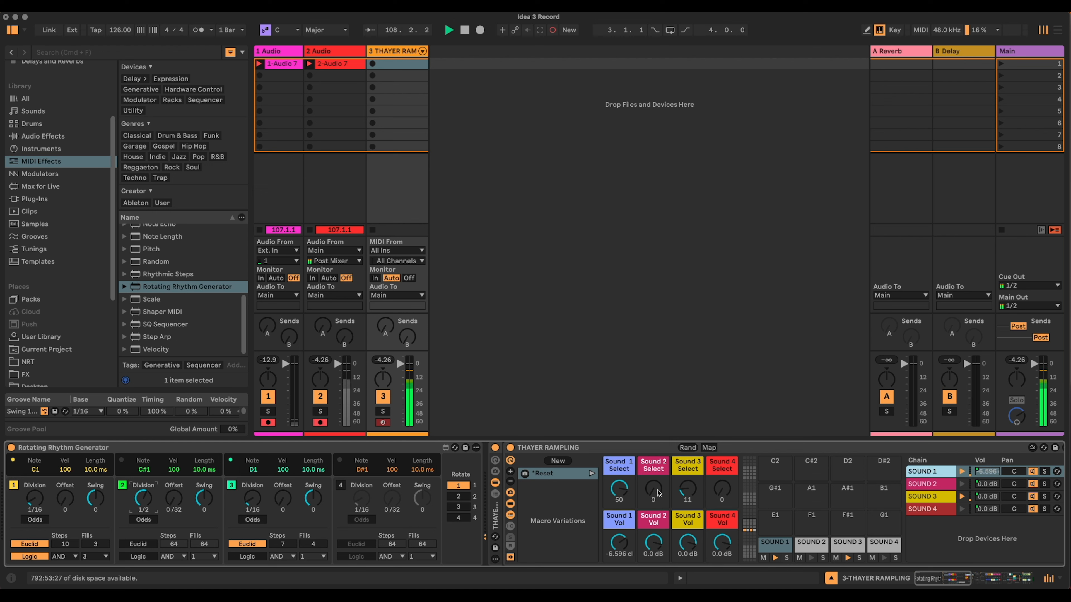
# - On the SOUND 2 chain, raise Note Length to 155 ms and Sample Random to 127
pyautogui.click(927, 484)
pyautogui.moveTo(944, 577); pyautogui.dragTo(979, 574)
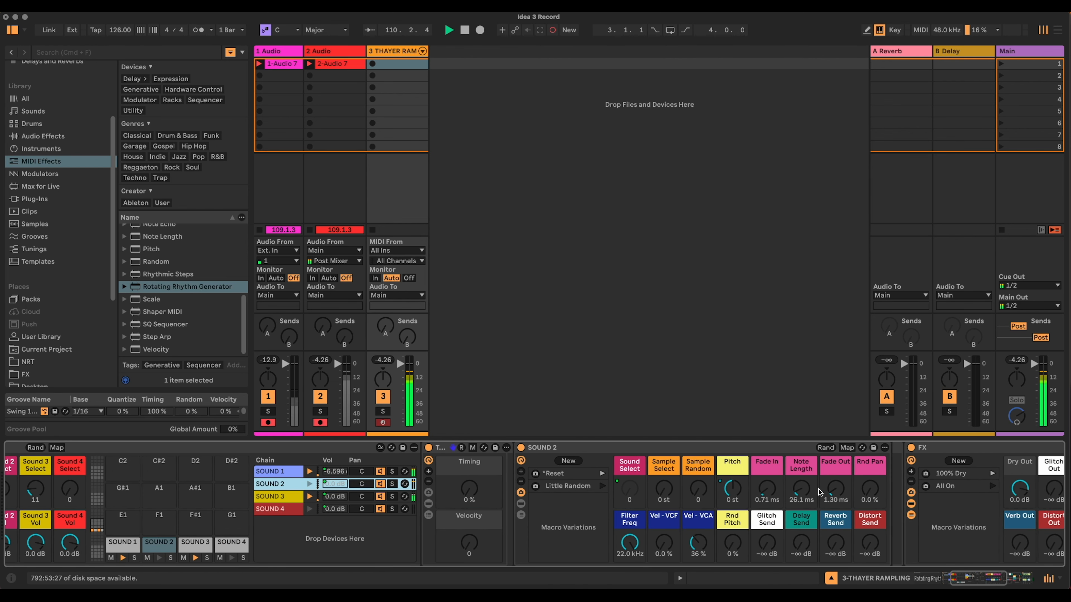
pyautogui.moveTo(801, 489); pyautogui.dragTo(801, 470)
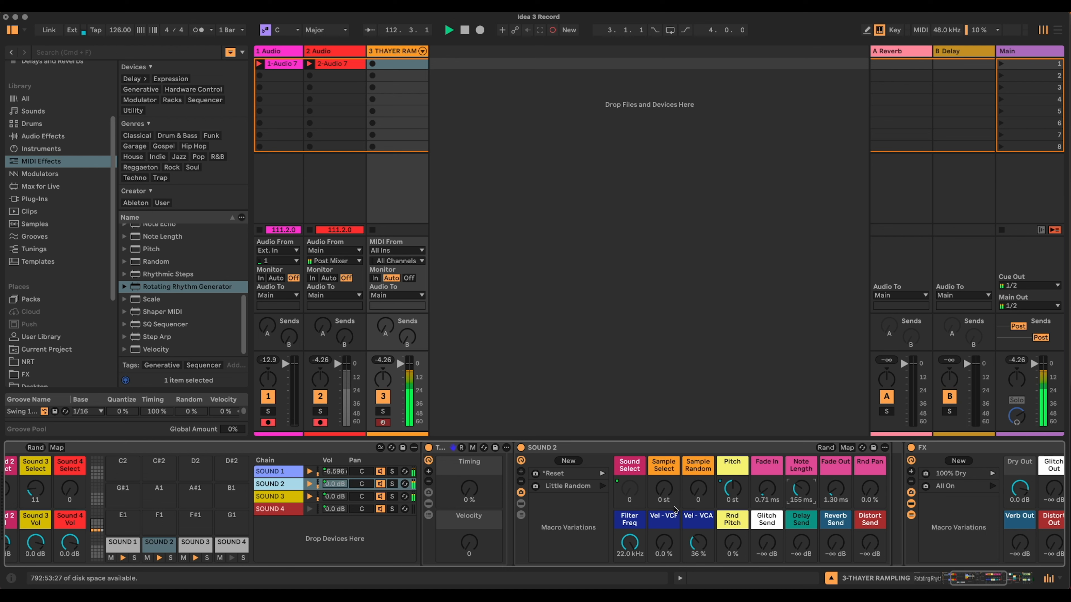
pyautogui.moveTo(695, 498); pyautogui.dragTo(696, 460)
# - Consult the Ramping soundbank list in the spreadsheet, return to Live and set Sound 4 Select to 16
pyautogui.click(938, 577)
pyautogui.moveTo(939, 578); pyautogui.dragTo(946, 582)
pyautogui.press('super+Tab')
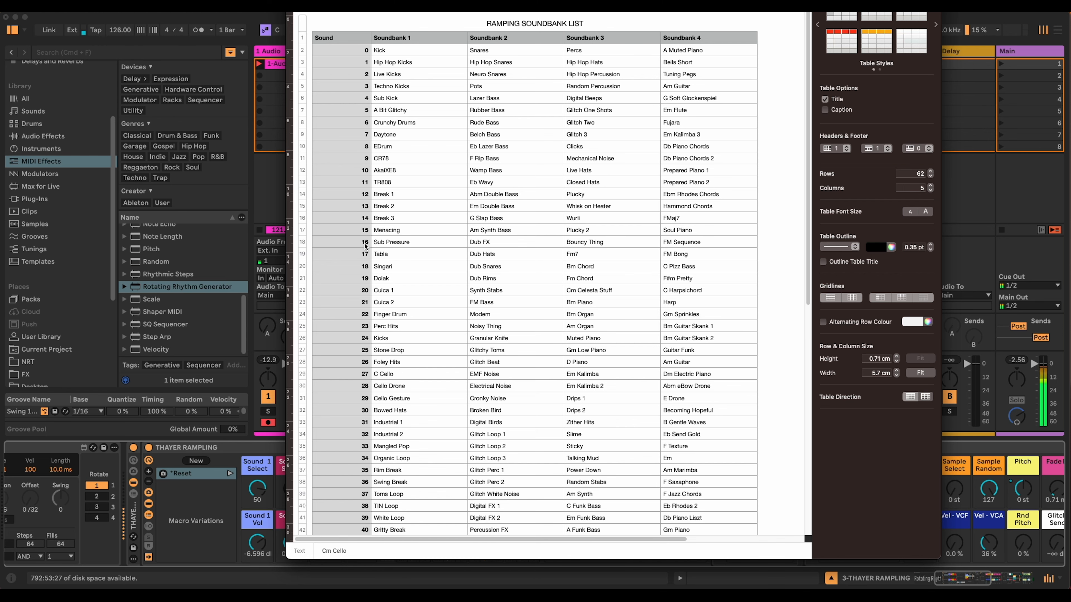
pyautogui.click(966, 205)
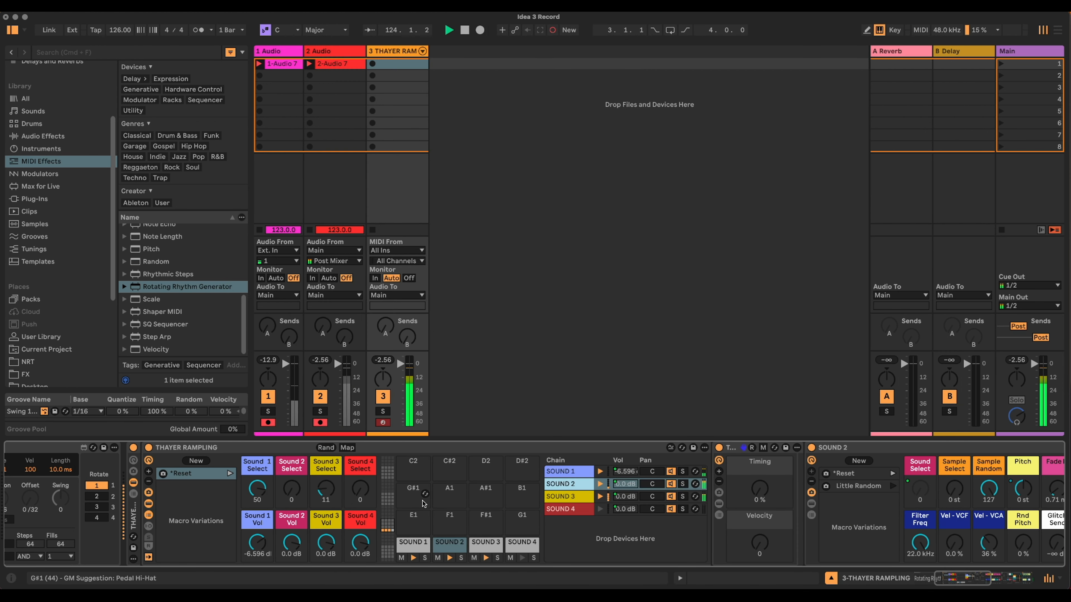
pyautogui.click(370, 488)
pyautogui.write('16')
pyautogui.press('Return')
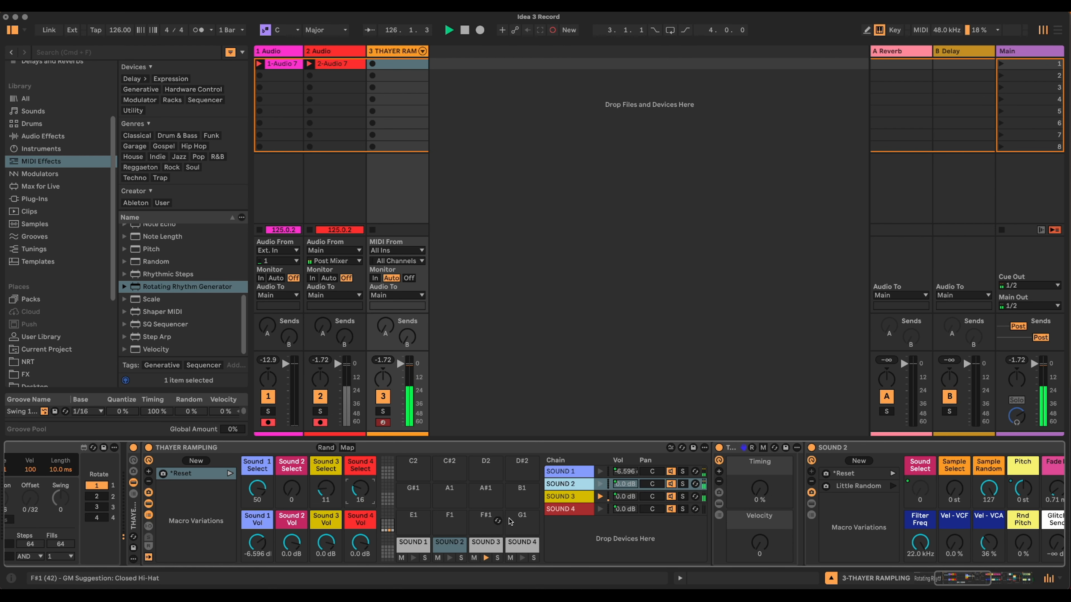
# - Enable voice 4 of the Rotating Rhythm Generator with a Euclidean pattern of 11 steps and 3 fills
pyautogui.click(949, 575)
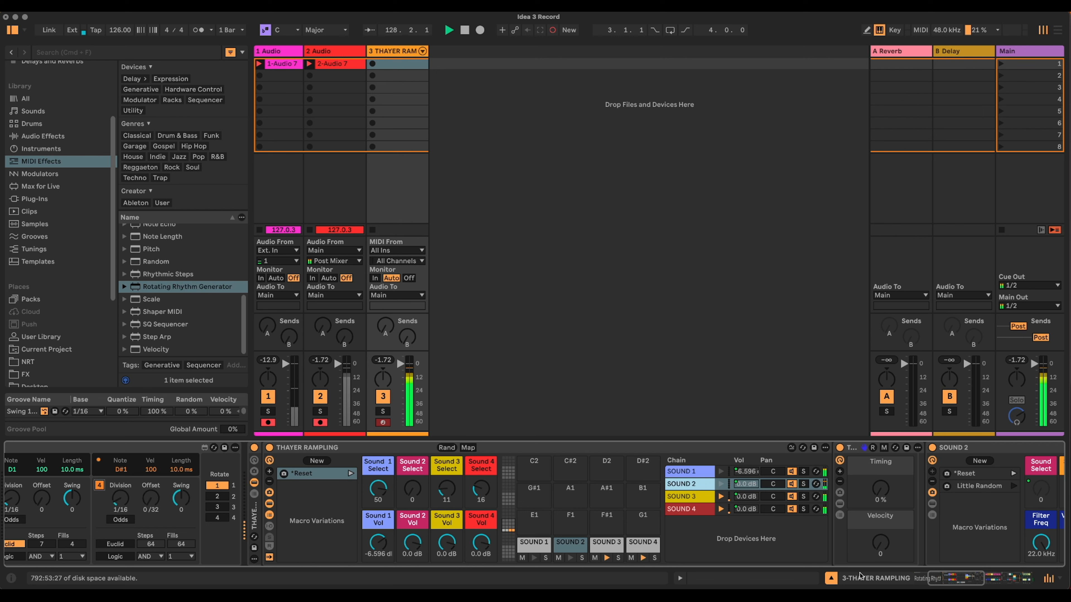
pyautogui.click(117, 546)
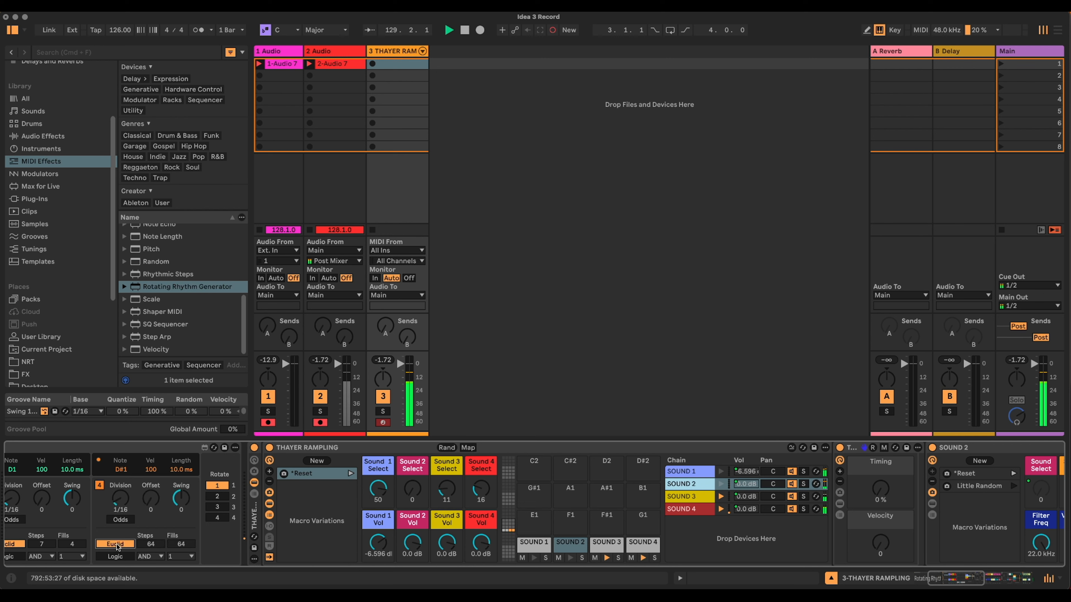
pyautogui.moveTo(150, 545); pyautogui.dragTo(156, 590)
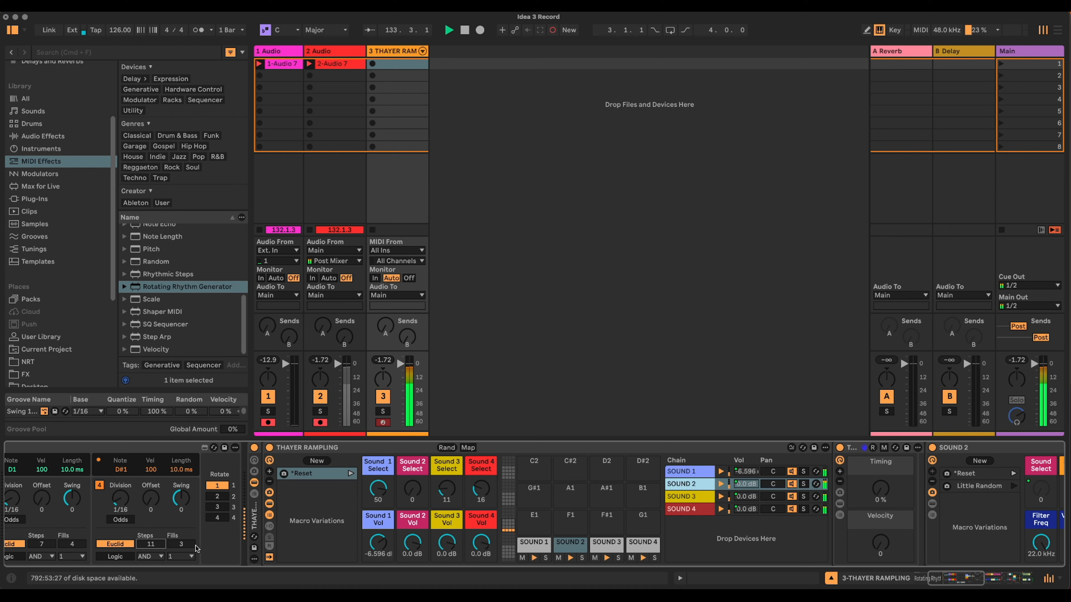
# - Turn on Logic for voice 4 and set it to OR with voice 1 as the source
pyautogui.click(125, 557)
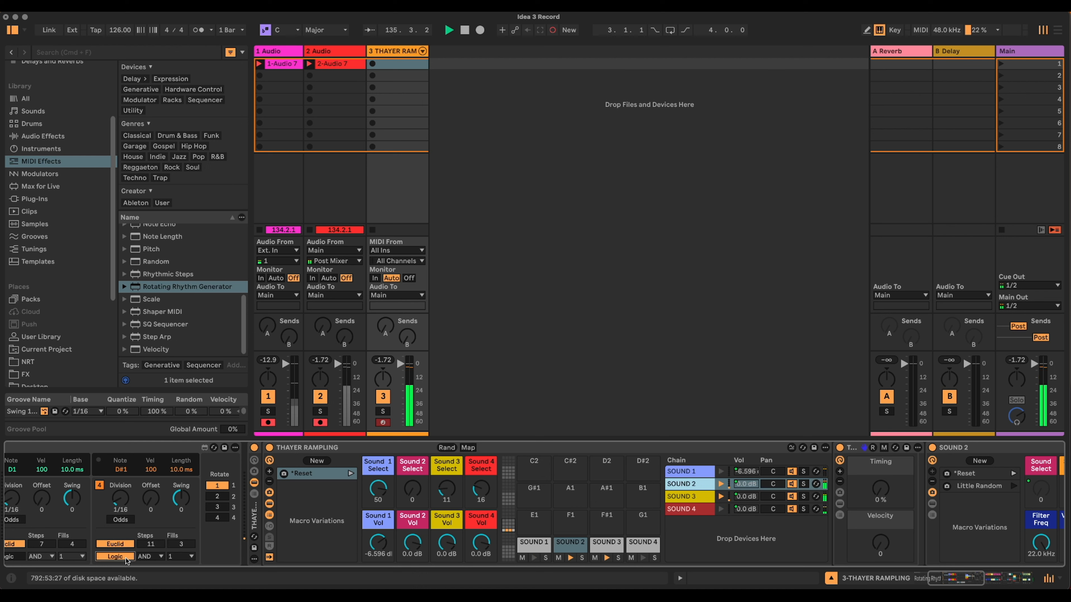
pyautogui.click(151, 558)
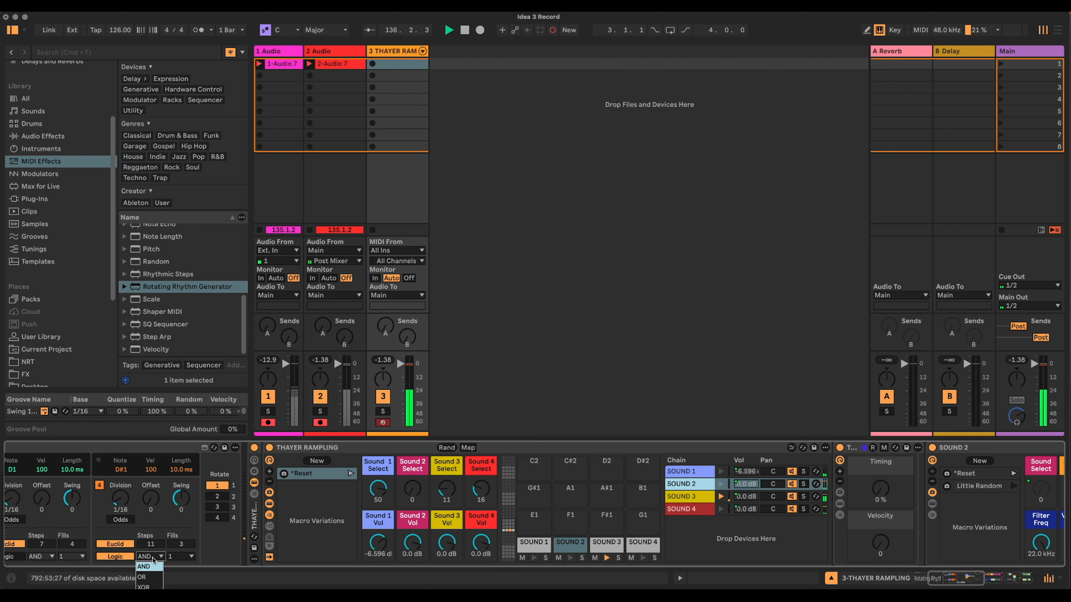
pyautogui.click(155, 576)
pyautogui.click(181, 558)
pyautogui.click(181, 578)
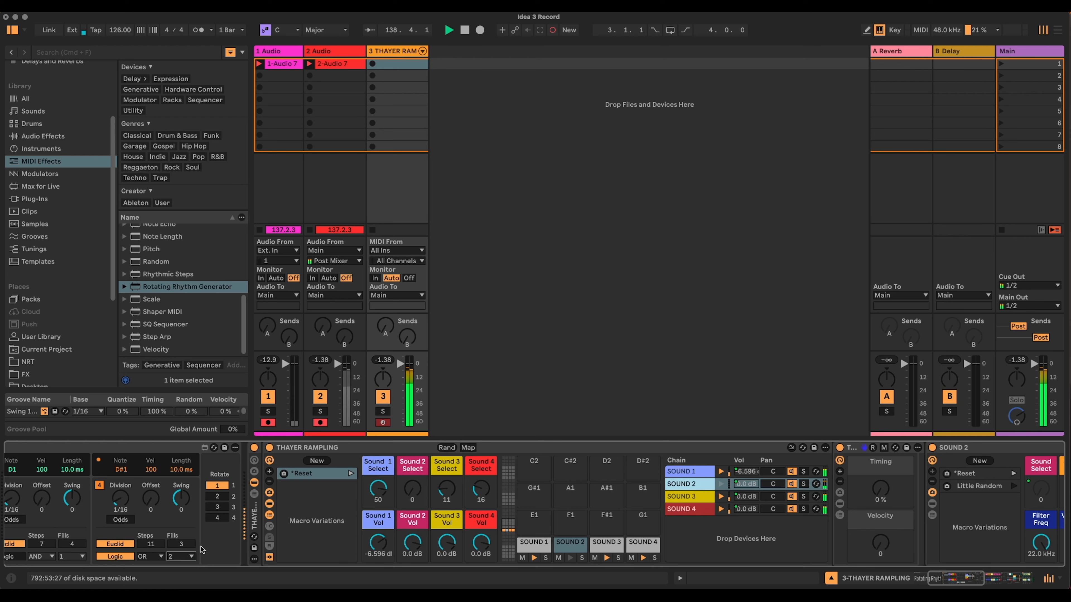
pyautogui.click(190, 557)
pyautogui.click(190, 566)
# - Try the NOR and XOR operators for voice 4's logic, then return it to OR
pyautogui.click(157, 557)
pyautogui.click(154, 588)
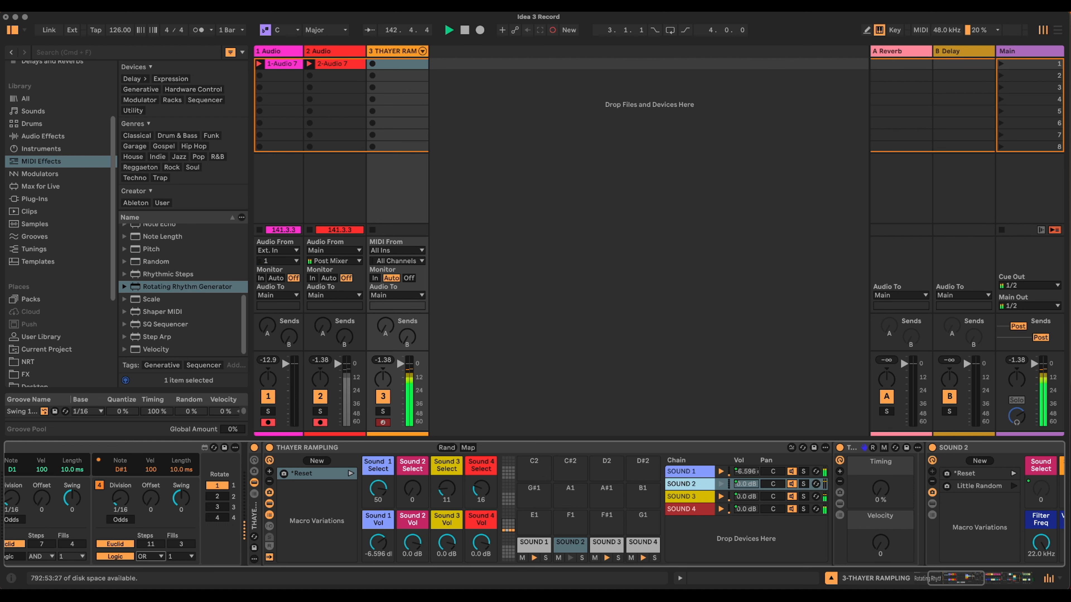
pyautogui.click(150, 557)
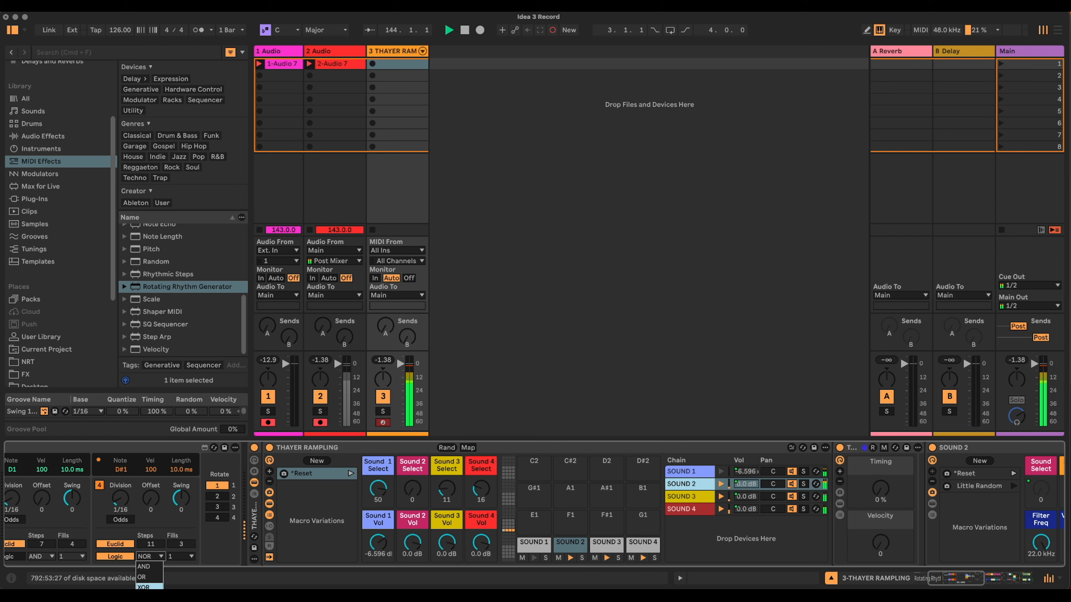
pyautogui.click(155, 587)
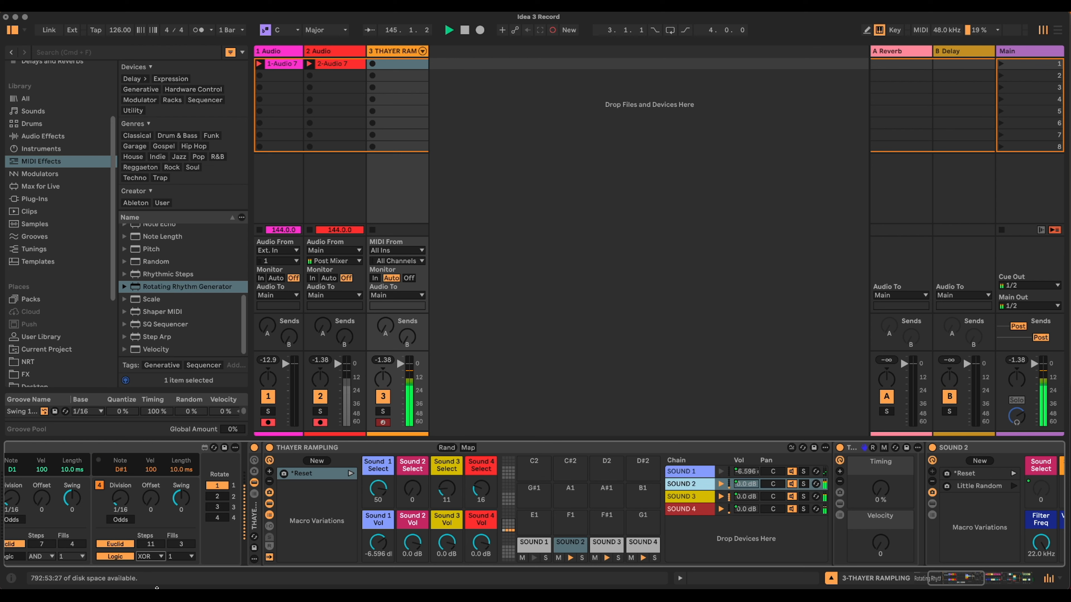
pyautogui.click(149, 557)
pyautogui.click(156, 579)
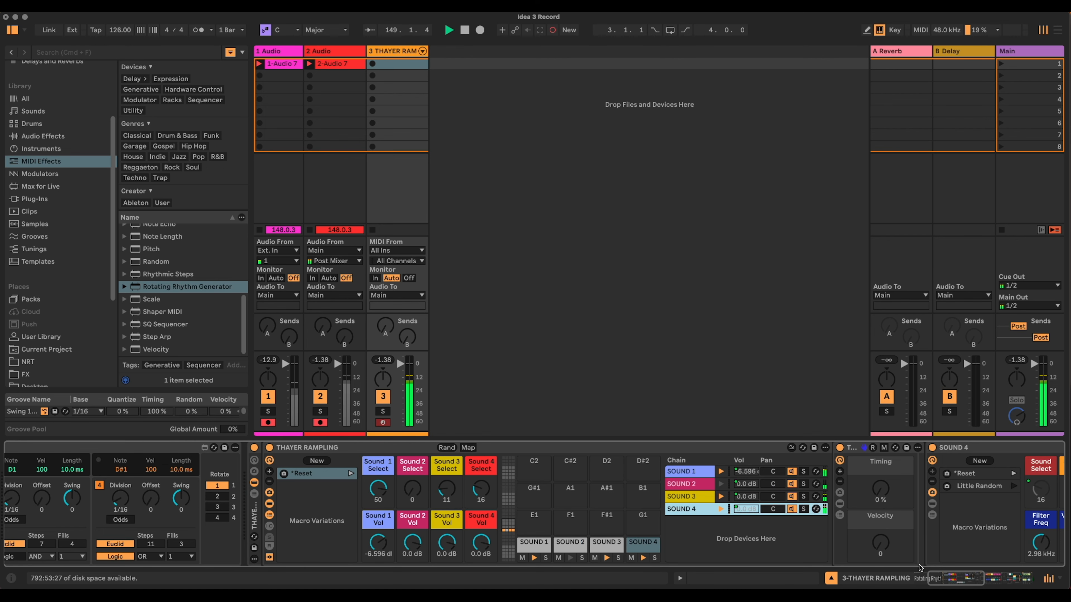
# - Try raising Sample Random to 127 on the SOUND 4 chain, and bring it back to 0
pyautogui.moveTo(940, 581); pyautogui.dragTo(955, 581)
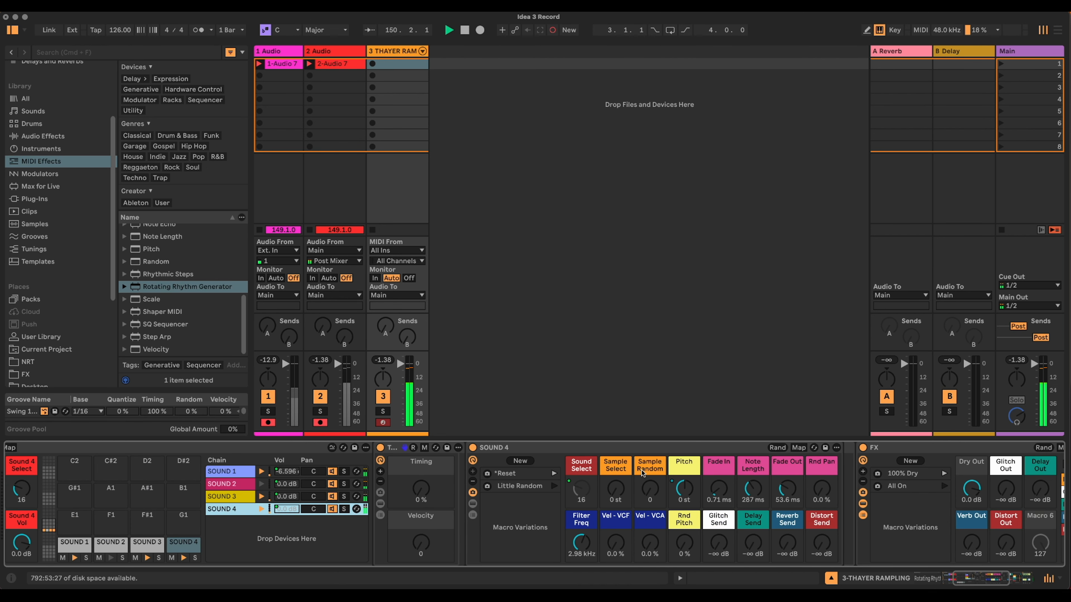
pyautogui.moveTo(648, 494); pyautogui.dragTo(648, 452)
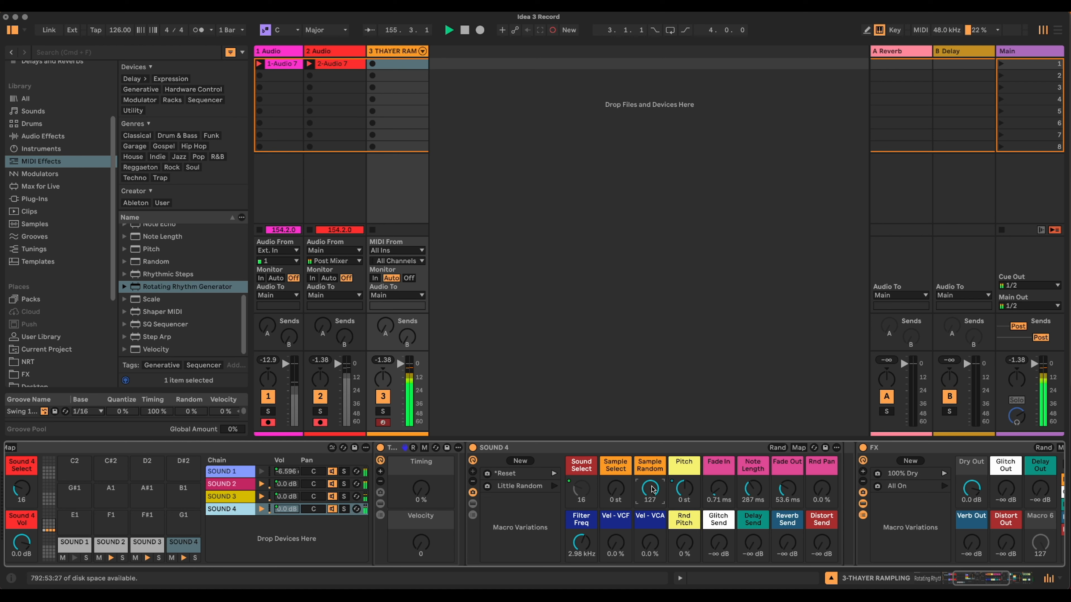
pyautogui.moveTo(651, 489); pyautogui.dragTo(652, 540)
# - Add the Expression Control MIDI effect directly before the SOUND 4 rack
pyautogui.scroll(3, 53, 141)
pyautogui.click(55, 104)
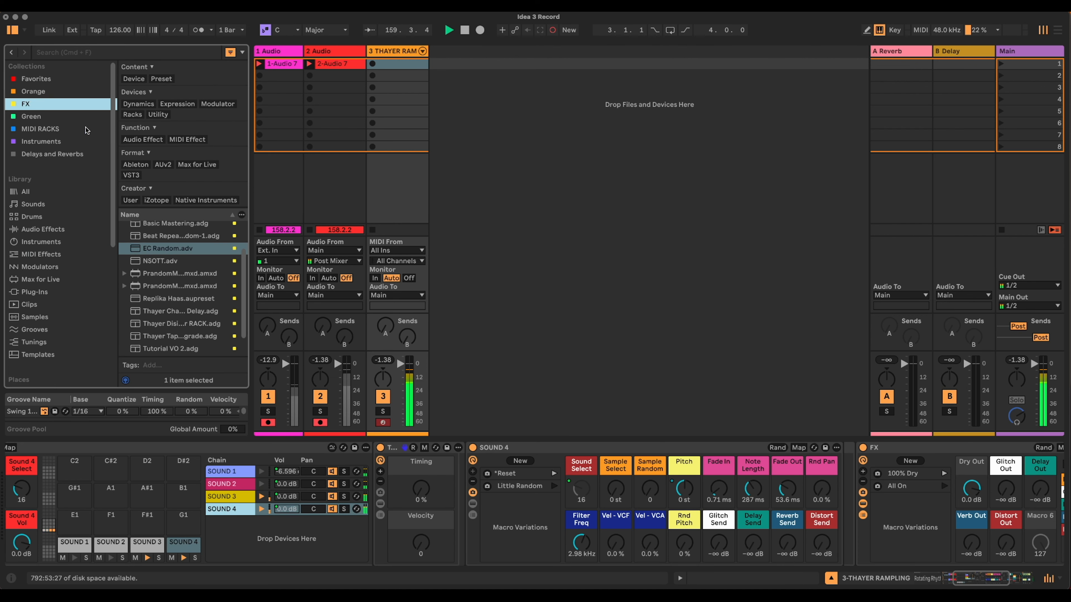
pyautogui.click(49, 254)
pyautogui.scroll(5, 167, 293)
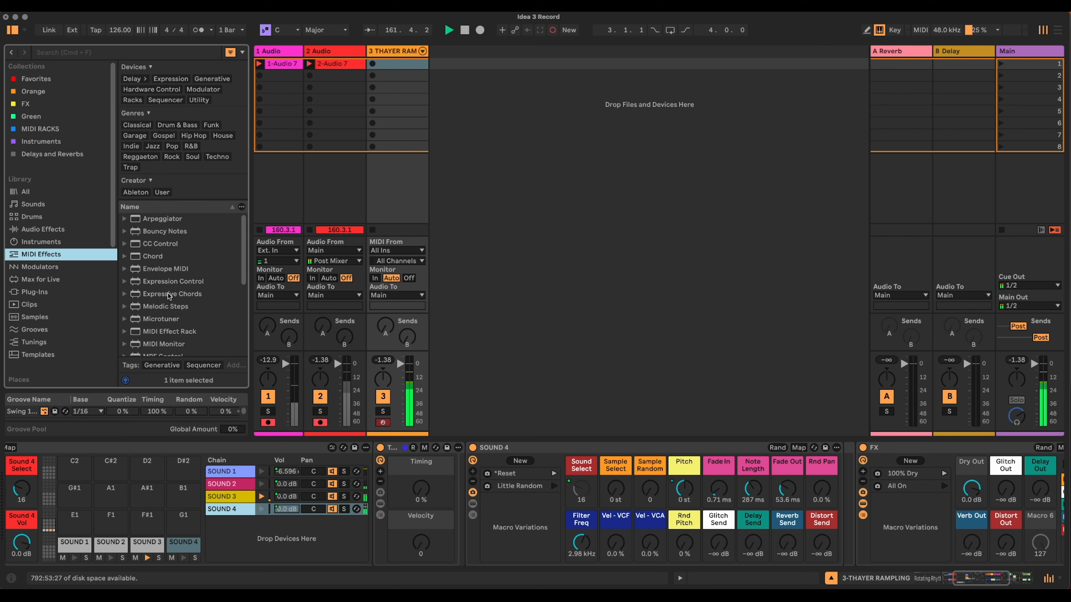
pyautogui.moveTo(161, 280); pyautogui.dragTo(467, 457)
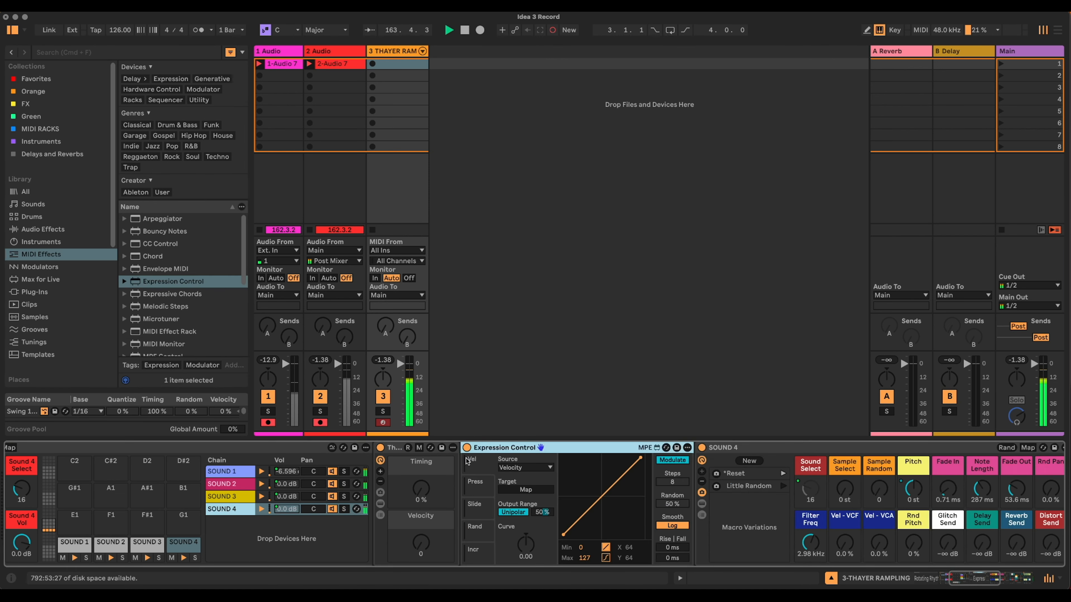
# - In Expression Control, map the Increment source to SOUND 4's Sample Select with a 100% output range
pyautogui.click(525, 468)
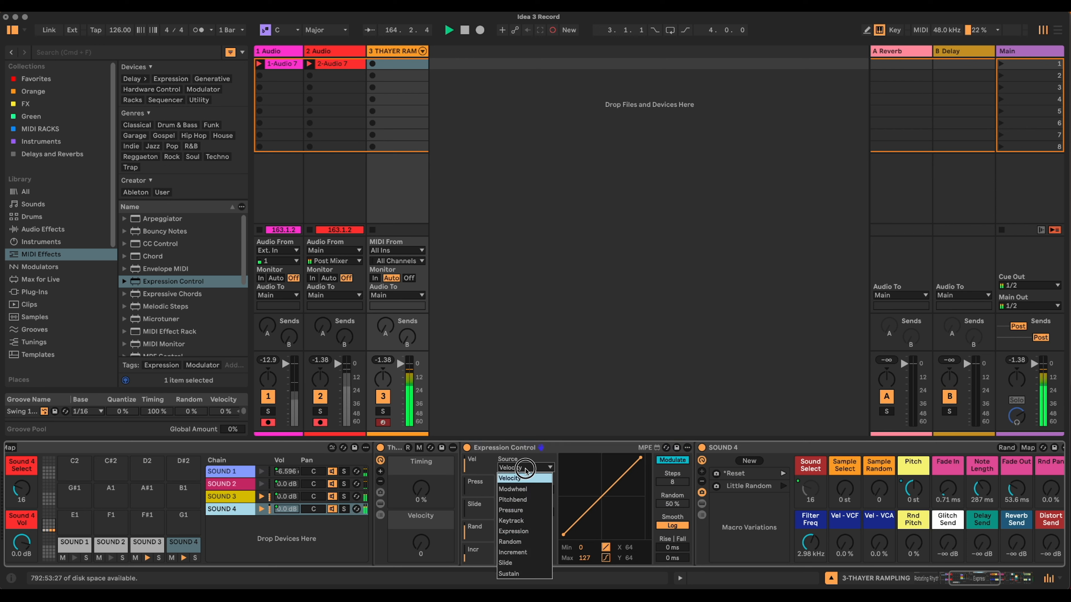
pyautogui.click(533, 552)
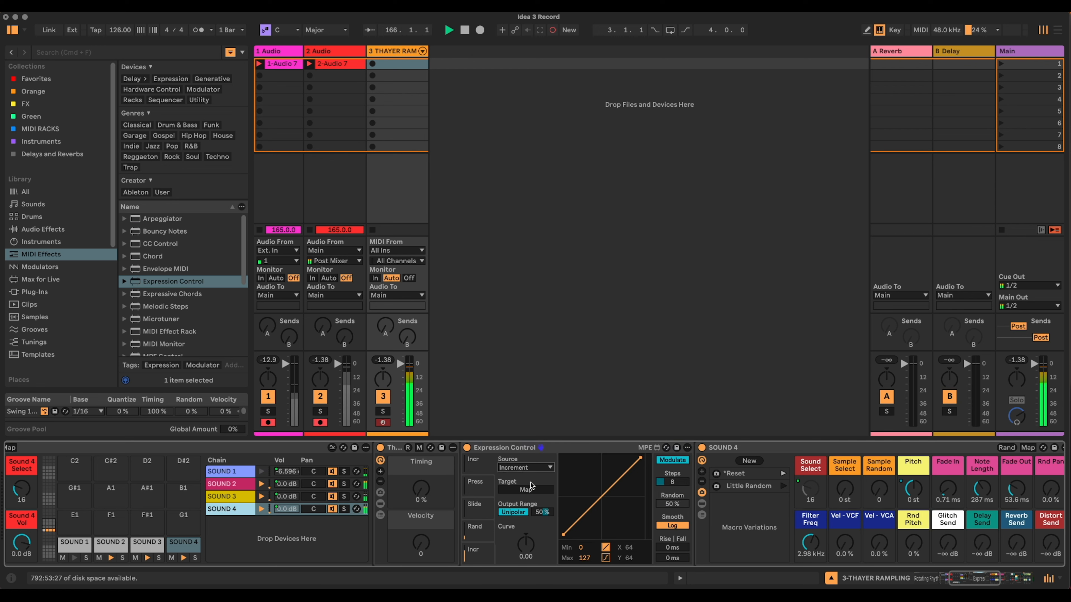
pyautogui.moveTo(537, 514); pyautogui.dragTo(536, 516)
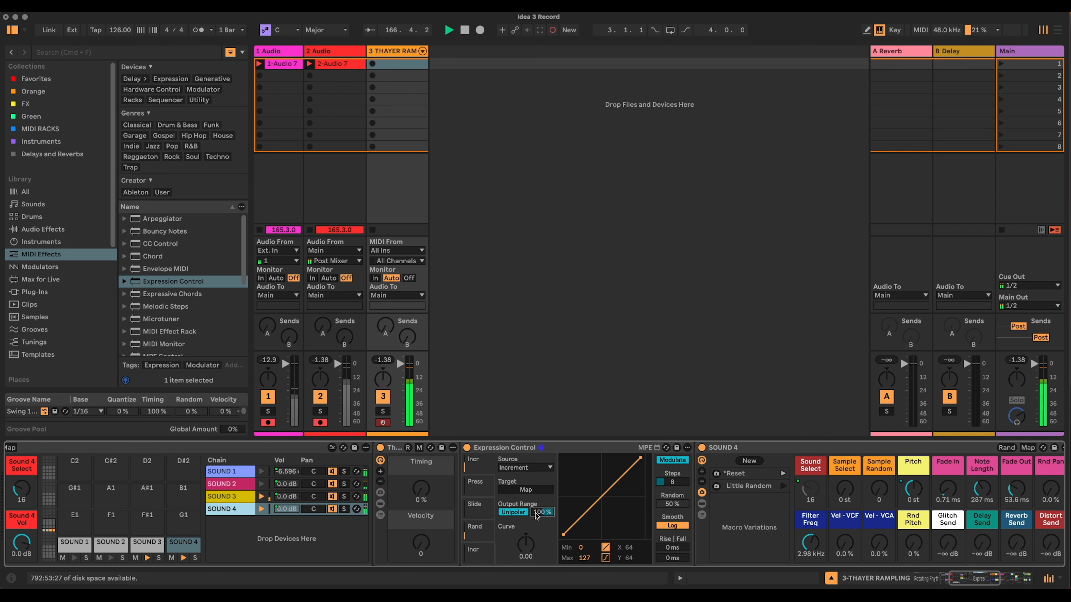
pyautogui.click(533, 489)
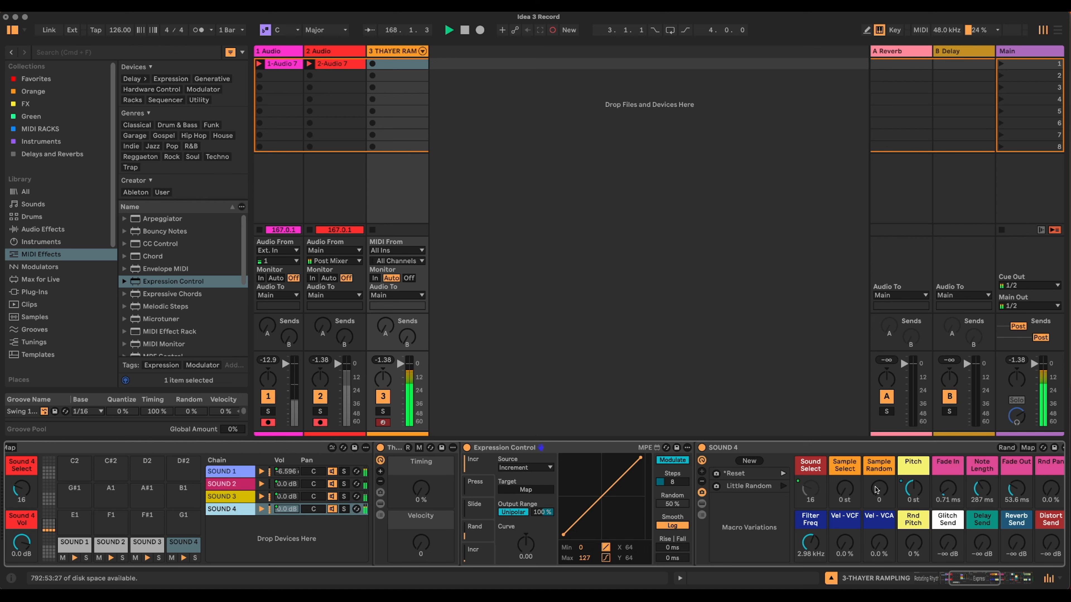
pyautogui.click(851, 493)
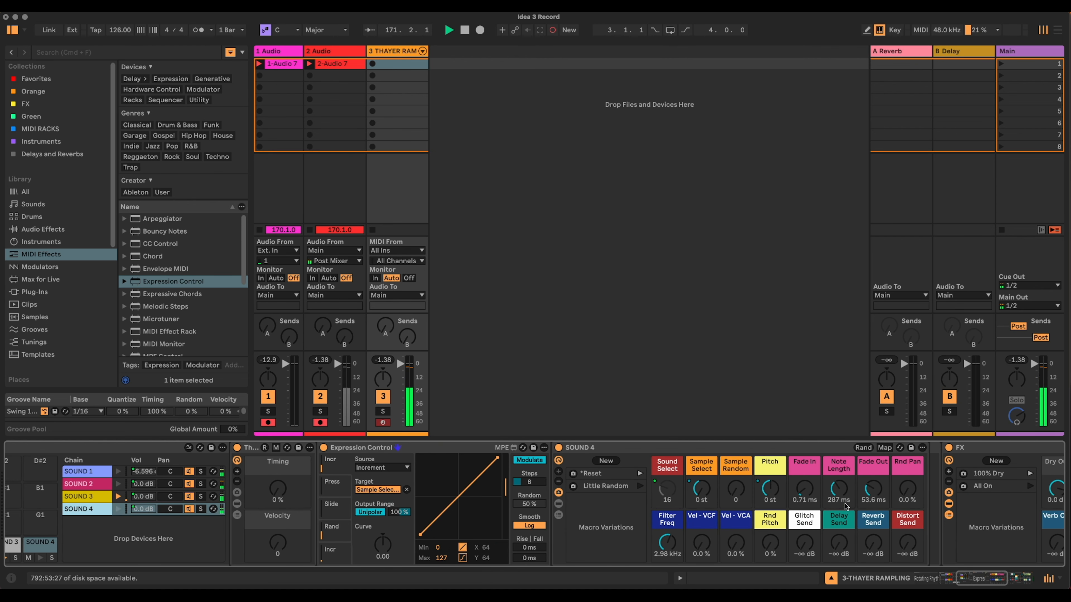
# - Shorten the SOUND 4 chain's Note Length, and set Sound 1 Vol to -6.282 dB and Sound 4 Vol to 2.223 dB
pyautogui.moveTo(845, 492); pyautogui.dragTo(845, 508)
pyautogui.moveTo(967, 577); pyautogui.dragTo(946, 576)
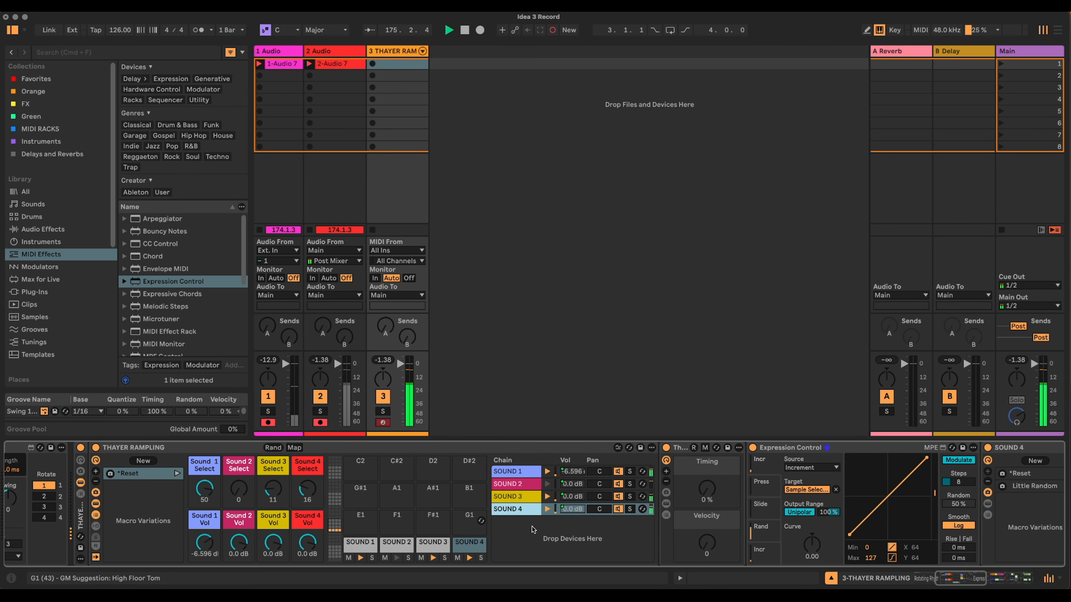
pyautogui.moveTo(204, 542)
pyautogui.mouseDown()
pyautogui.moveTo(204, 556)
pyautogui.moveTo(203, 538)
pyautogui.mouseUp()
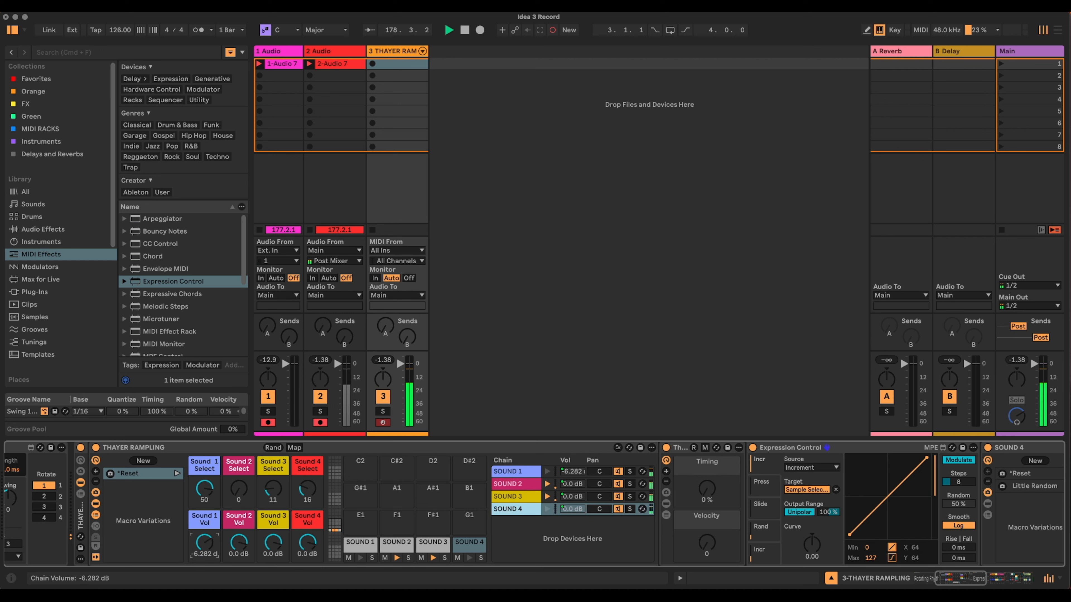
pyautogui.moveTo(307, 542); pyautogui.dragTo(307, 538)
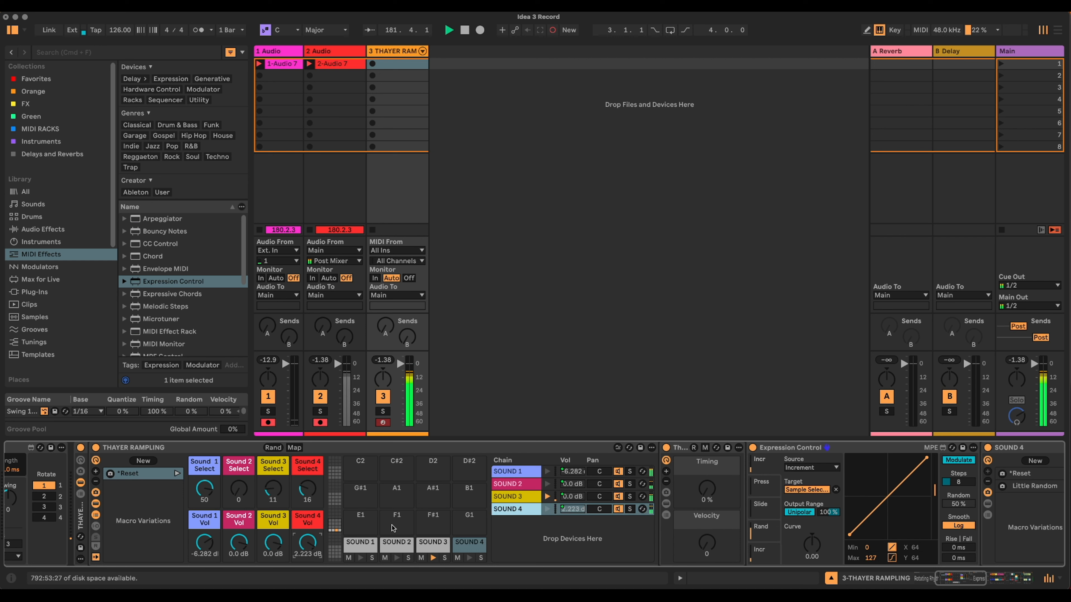
# - Select the SOUND 4 chain of the THAYER RAMPLING rack and raise its Delay Send to -8.54 dB
pyautogui.click(509, 474)
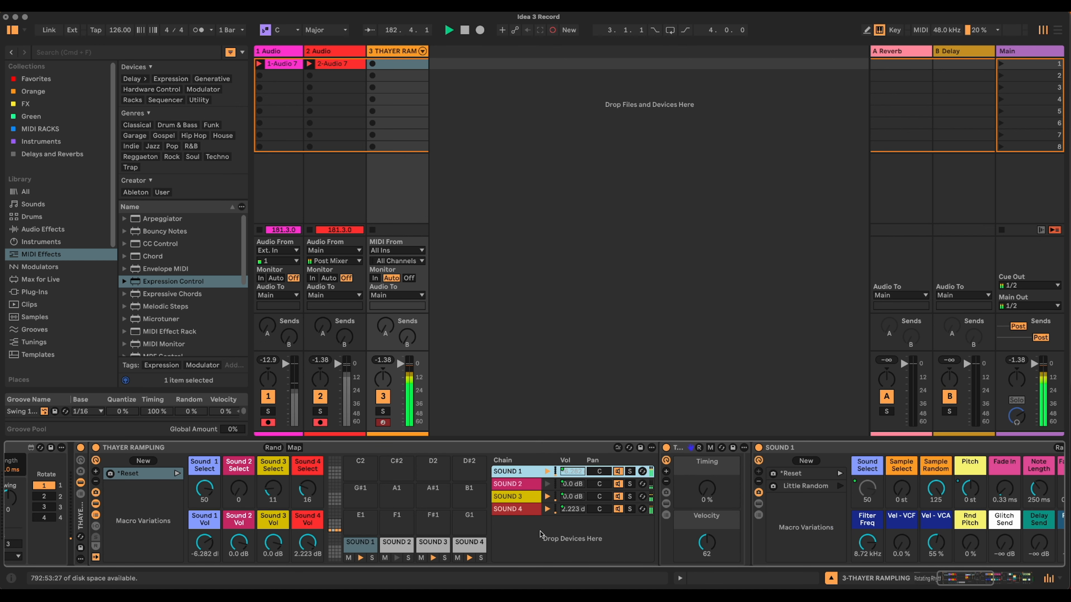
pyautogui.click(510, 511)
pyautogui.moveTo(938, 574); pyautogui.dragTo(968, 575)
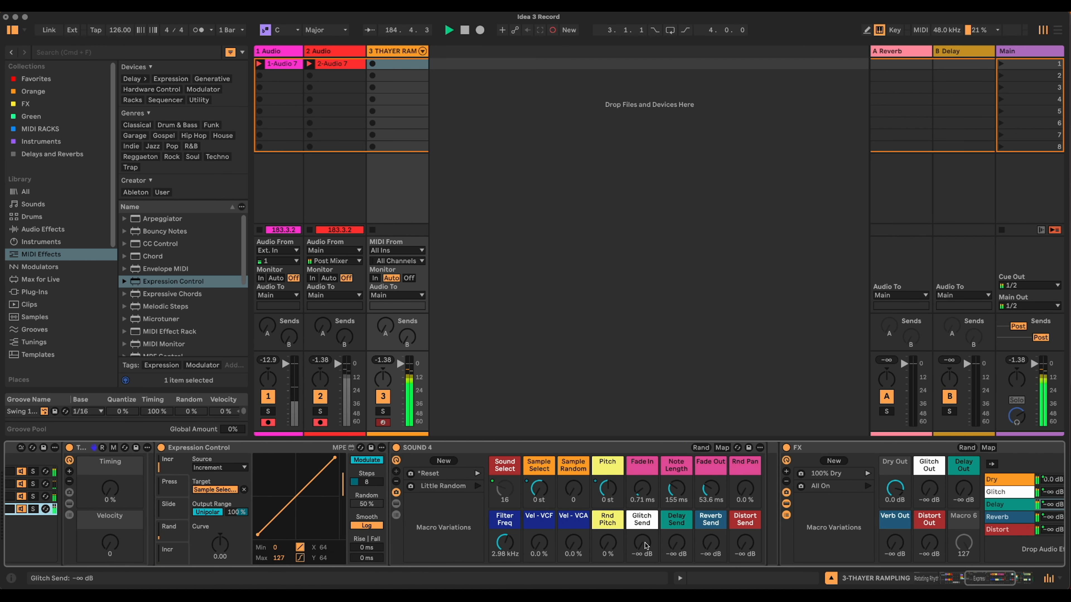
pyautogui.moveTo(678, 543); pyautogui.dragTo(678, 525)
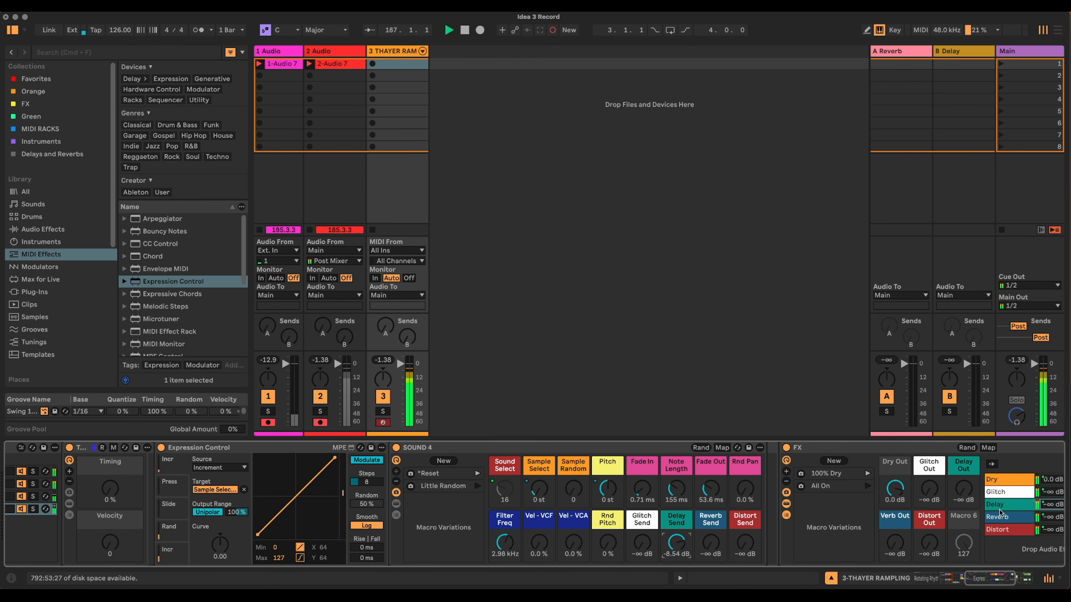
# - Open the Delay chain in the FX rack and set its Glitch Send to -8.82 dB
pyautogui.click(991, 505)
pyautogui.moveTo(983, 575); pyautogui.dragTo(1003, 572)
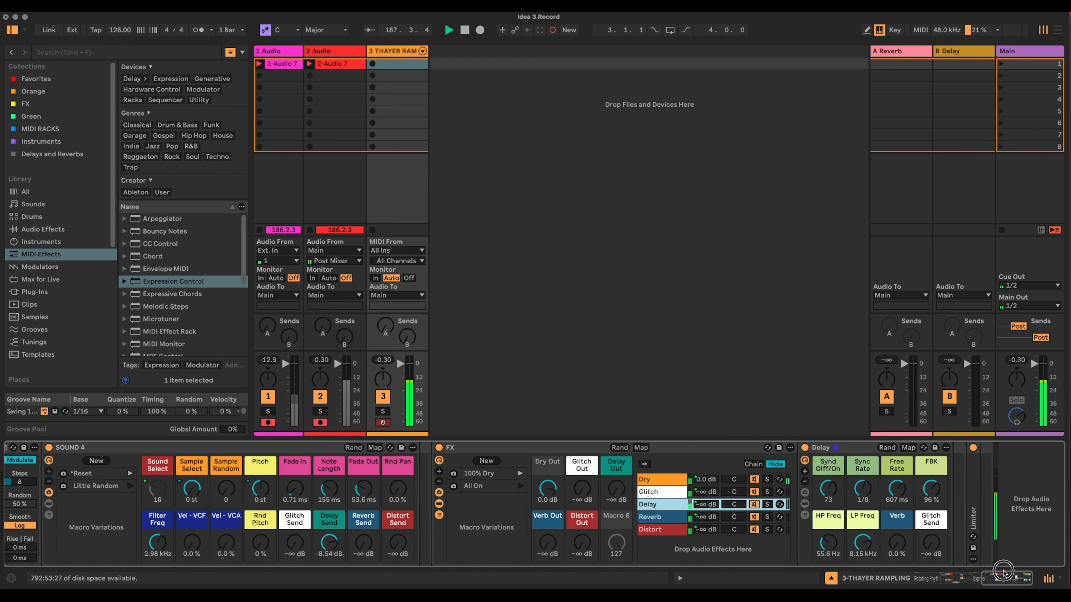
pyautogui.click(934, 542)
pyautogui.moveTo(931, 541); pyautogui.dragTo(931, 539)
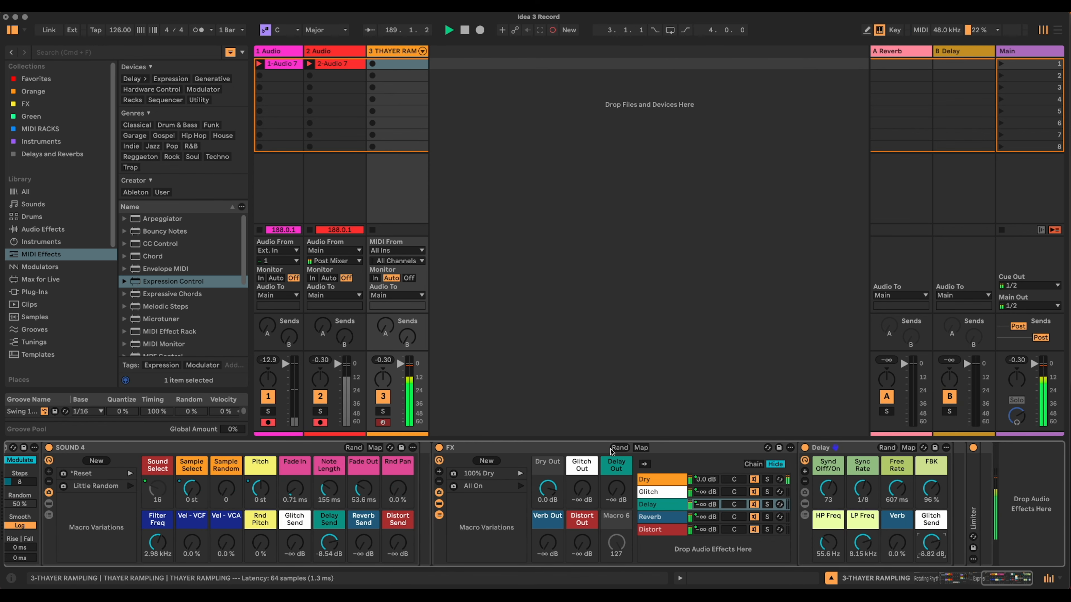
# - Raise the FX rack's Glitch Out to -5.968 dB and open the Glitch chain's effect controls
pyautogui.moveTo(582, 489); pyautogui.dragTo(582, 449)
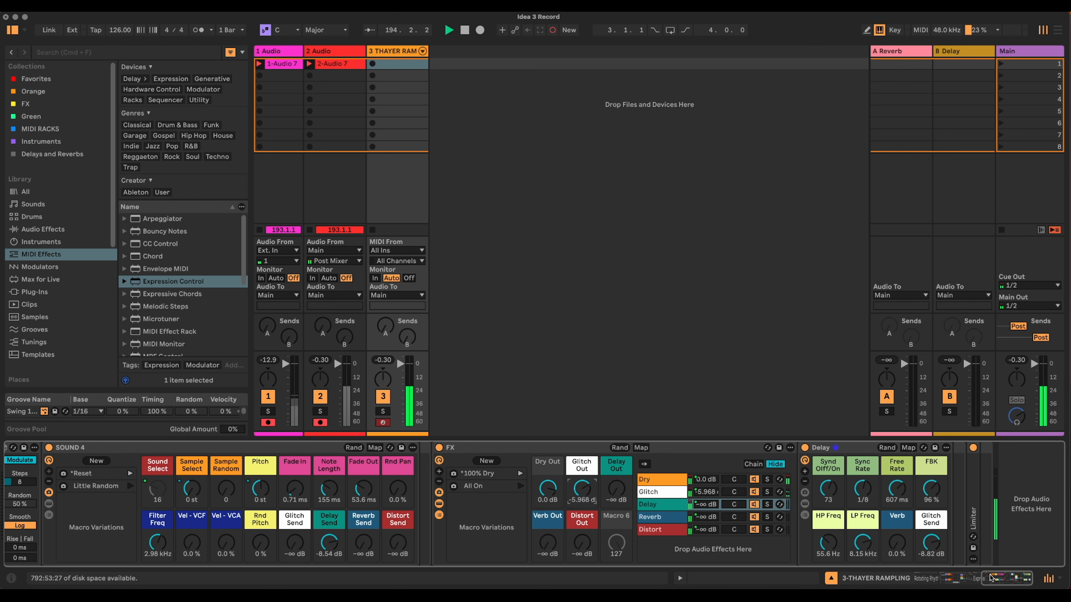
pyautogui.click(650, 491)
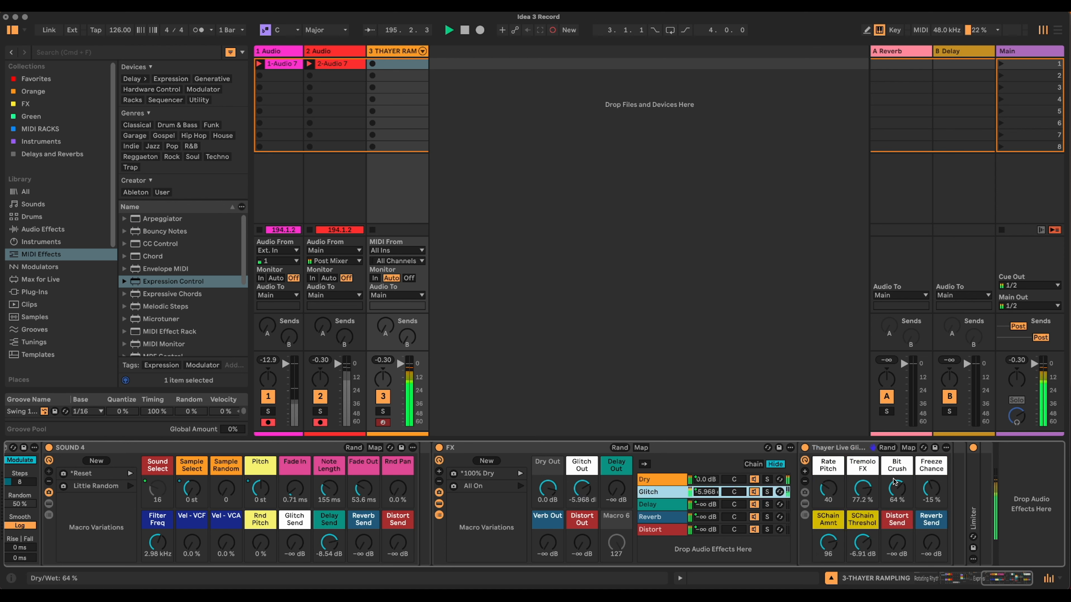
pyautogui.click(939, 495)
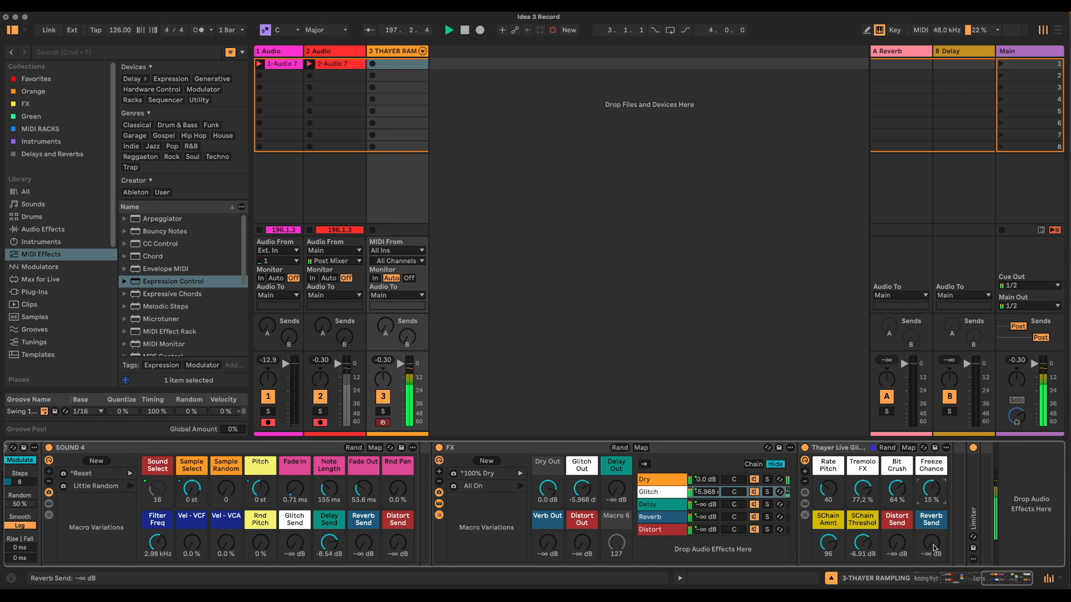
# - Select the SOUND 2 chain and set its Rnd Pan to 100%
pyautogui.click(951, 581)
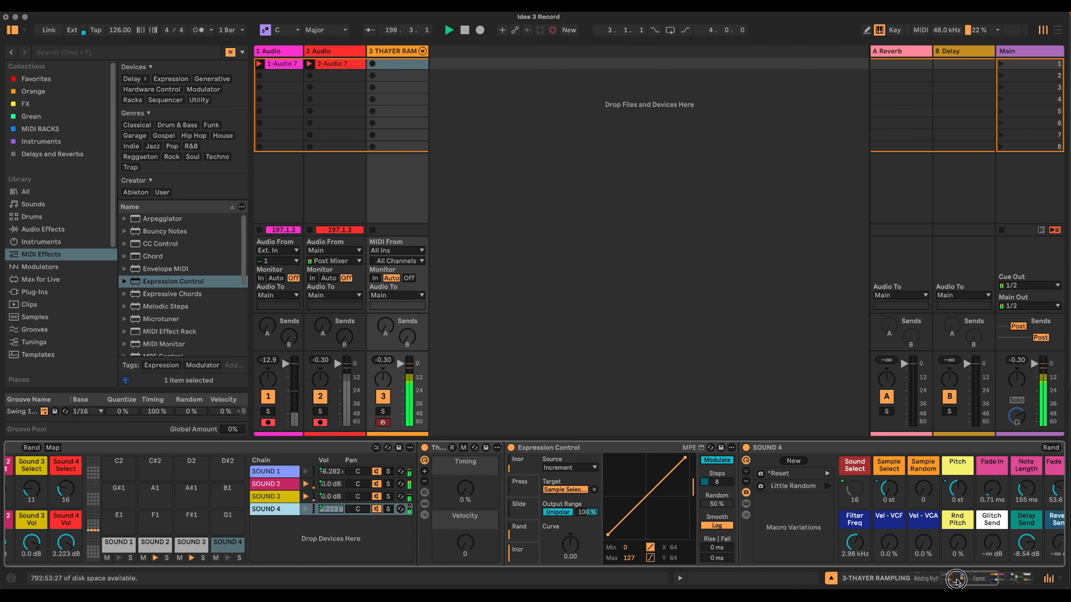
pyautogui.click(410, 484)
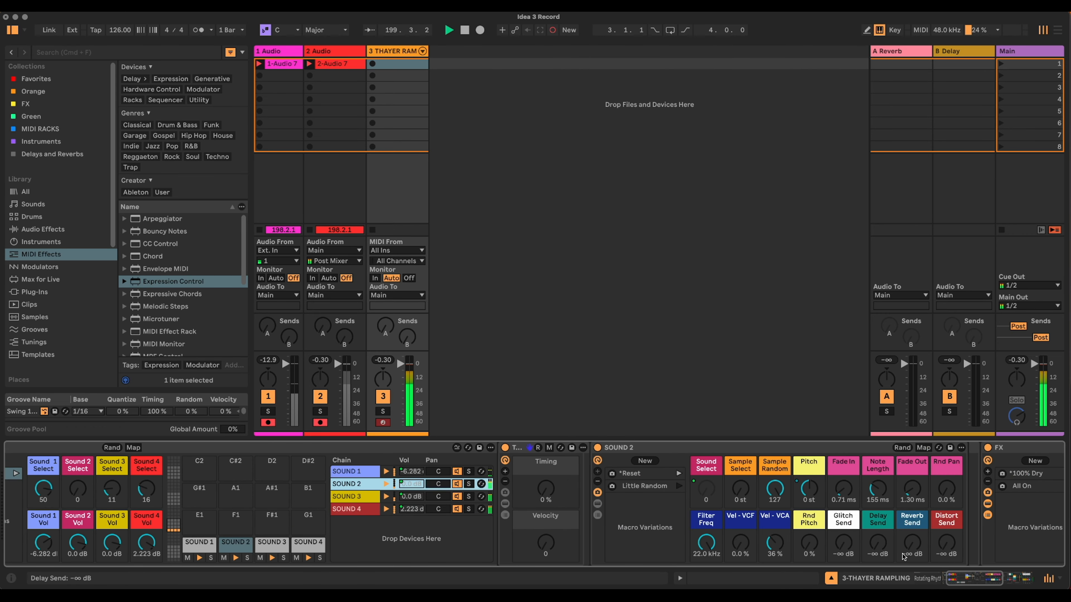
pyautogui.moveTo(943, 488); pyautogui.dragTo(943, 492)
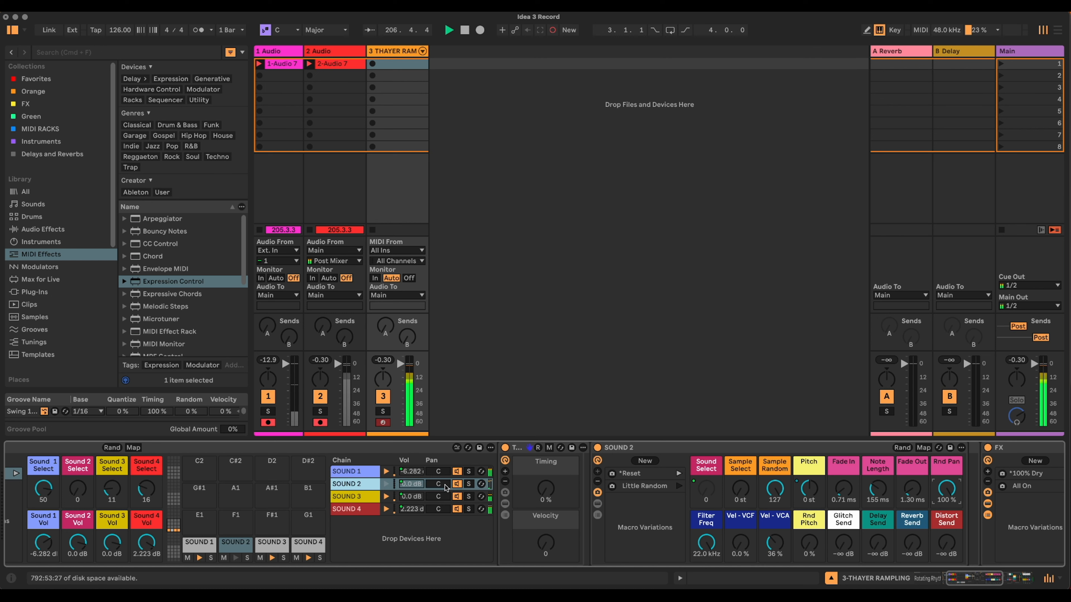
# - Set Reverb Send to -16.5 dB on SOUND 1 and -10.7 dB on SOUND 2, and the FX rack's Verb Out to -6.596 dB
pyautogui.click(361, 472)
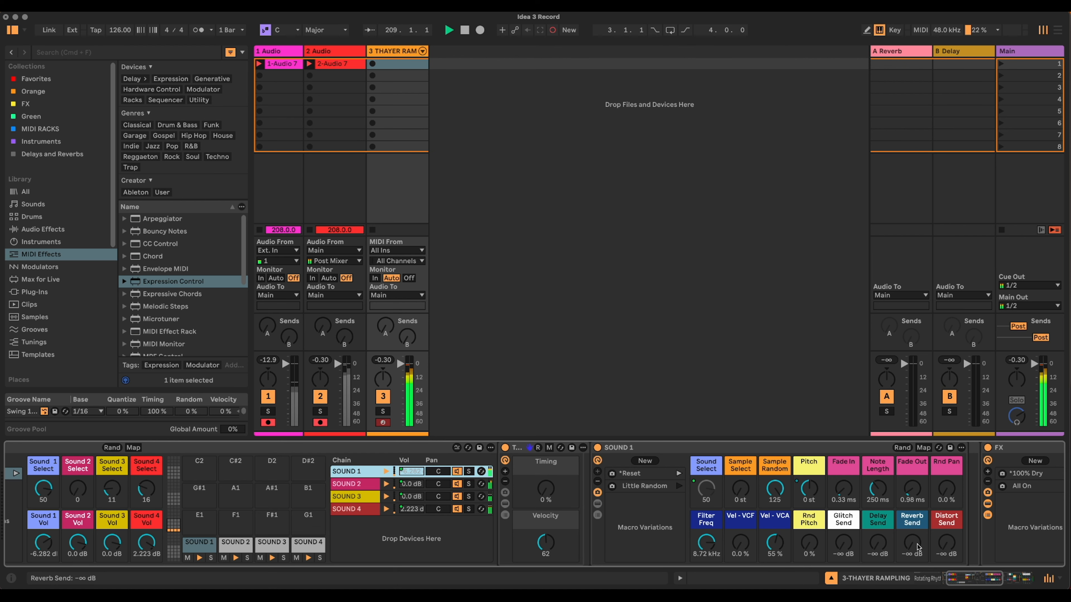
pyautogui.moveTo(908, 545); pyautogui.dragTo(908, 514)
pyautogui.moveTo(963, 581); pyautogui.dragTo(982, 581)
pyautogui.moveTo(766, 544); pyautogui.dragTo(766, 524)
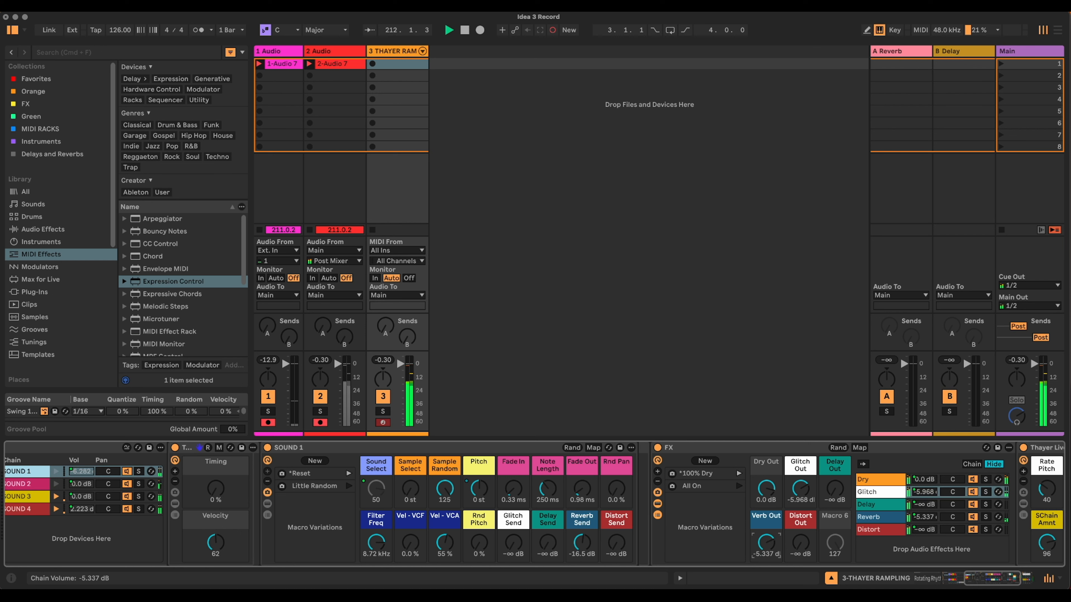
pyautogui.click(25, 485)
pyautogui.moveTo(582, 544); pyautogui.dragTo(581, 537)
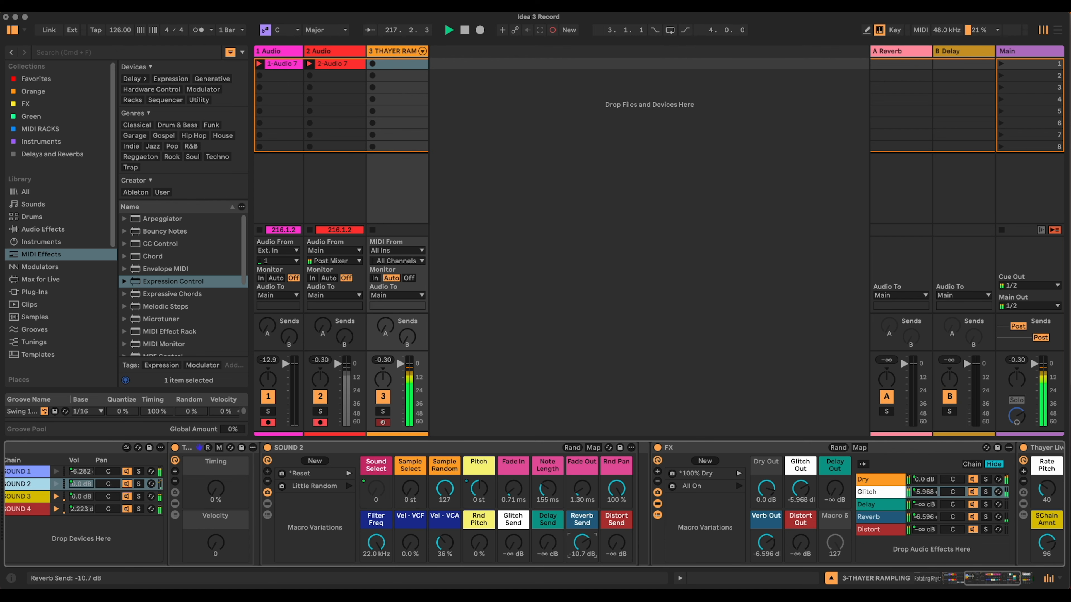
# - Open the FX rack's Reverb chain and adjust its SChain Amnt and Decay Time, and return to the sound chains
pyautogui.click(881, 517)
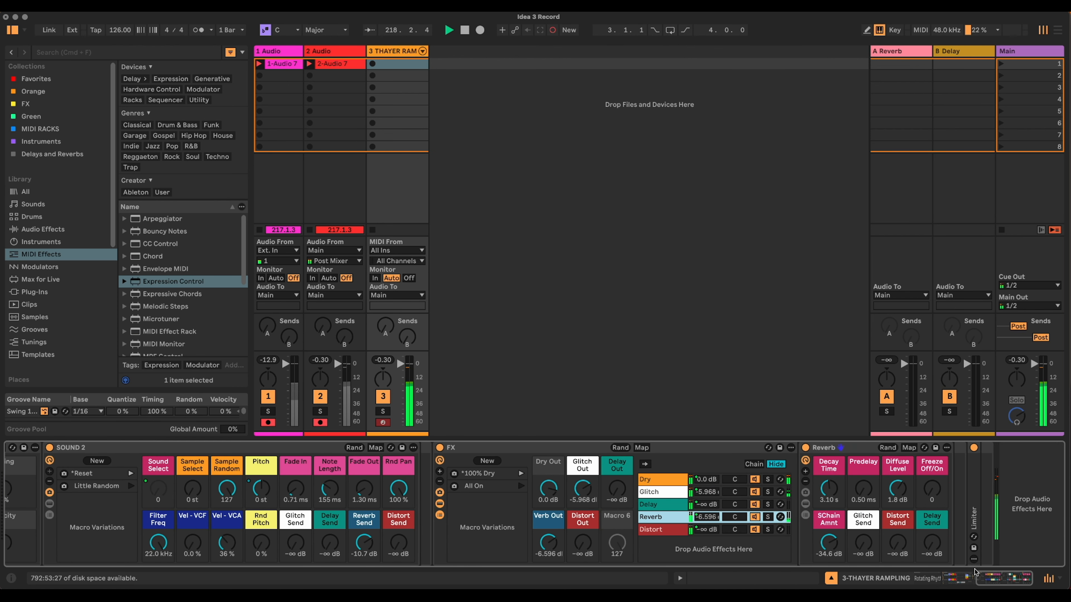
pyautogui.moveTo(829, 543); pyautogui.dragTo(828, 557)
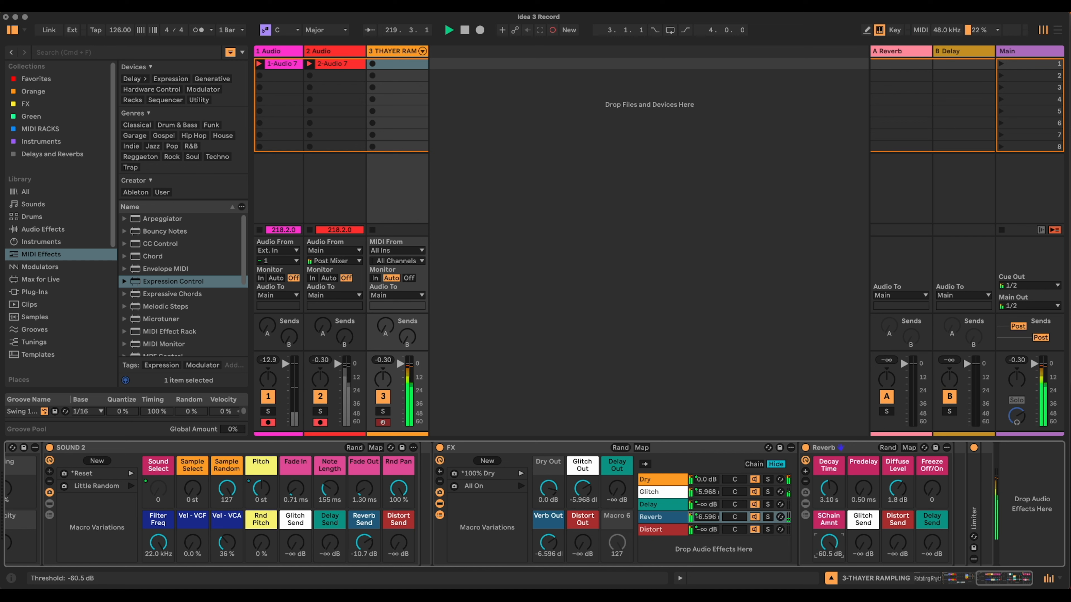
pyautogui.moveTo(828, 489); pyautogui.dragTo(828, 484)
pyautogui.moveTo(828, 543); pyautogui.dragTo(828, 531)
pyautogui.moveTo(997, 579); pyautogui.dragTo(968, 582)
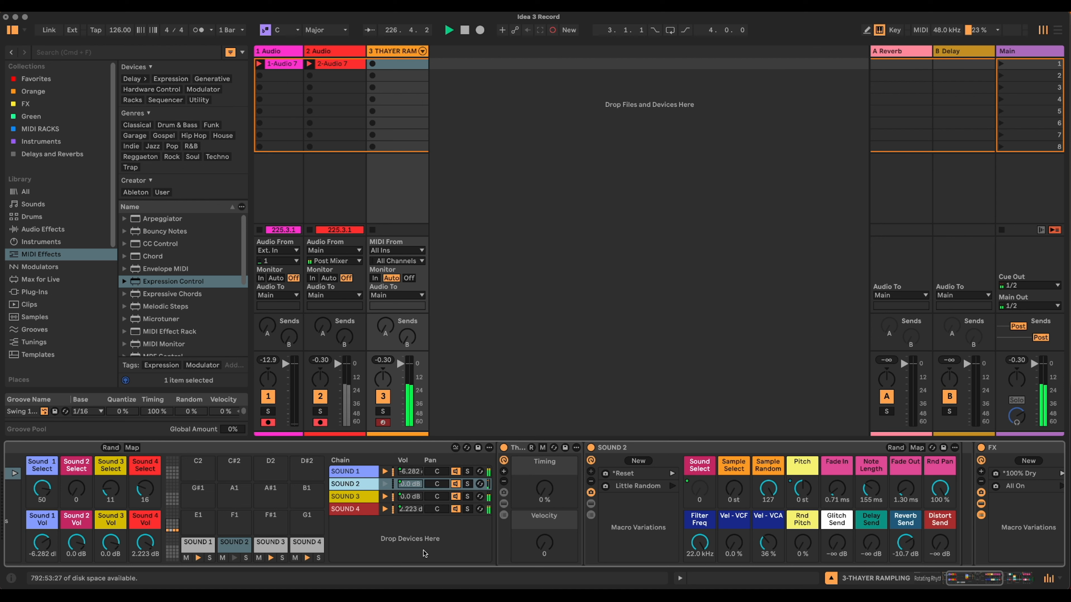
pyautogui.click(936, 577)
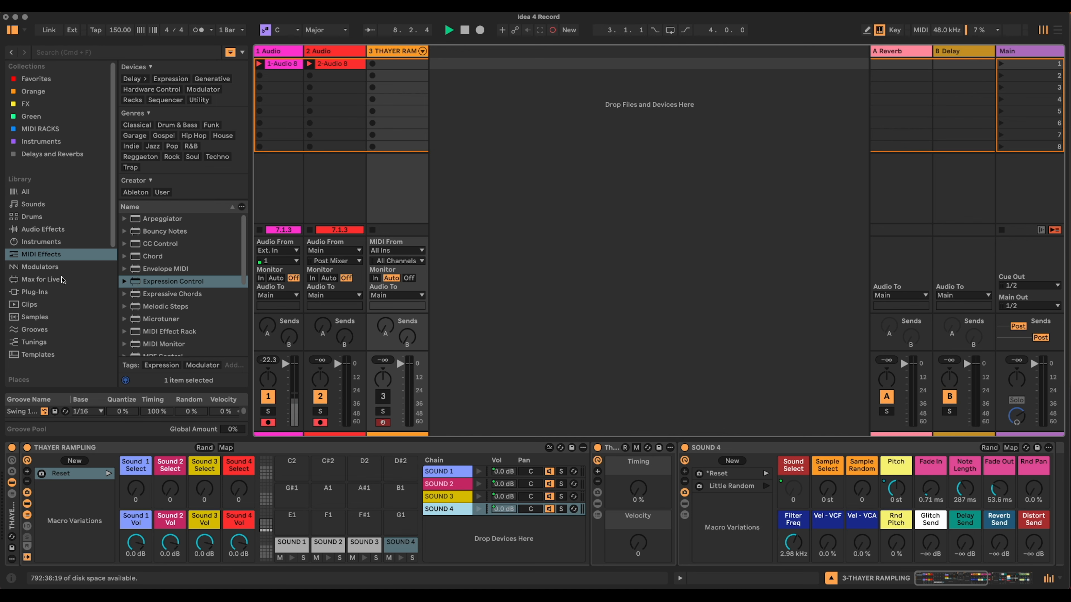
# - Create a one-bar MIDI clip in slot 4 of the THAYER RAMPLING track and fill SOUND 1 with sixteen 1/16 notes
pyautogui.doubleClick(395, 104)
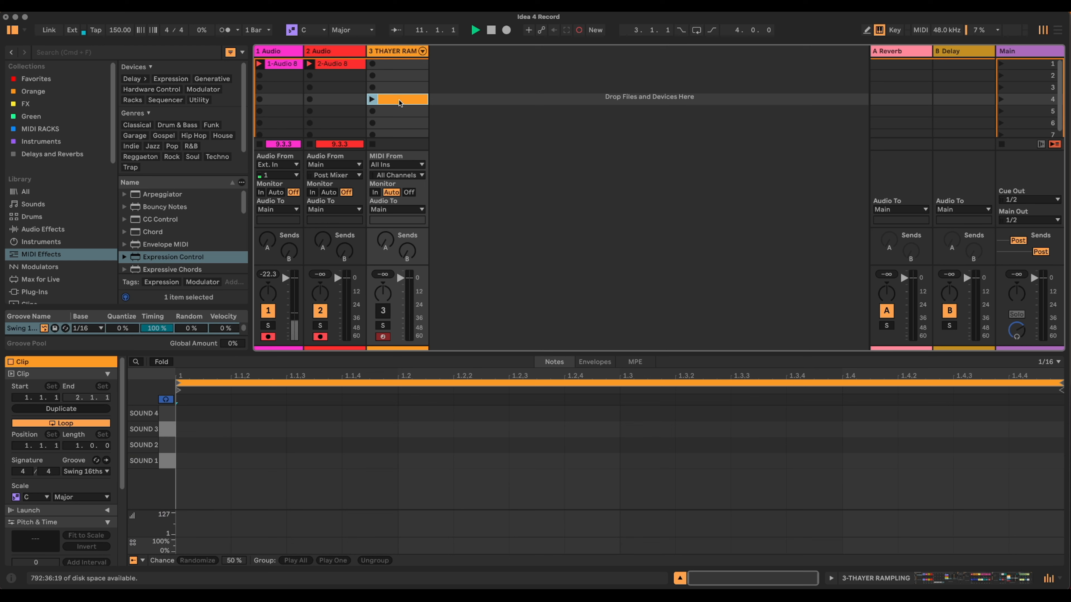
pyautogui.doubleClick(211, 460)
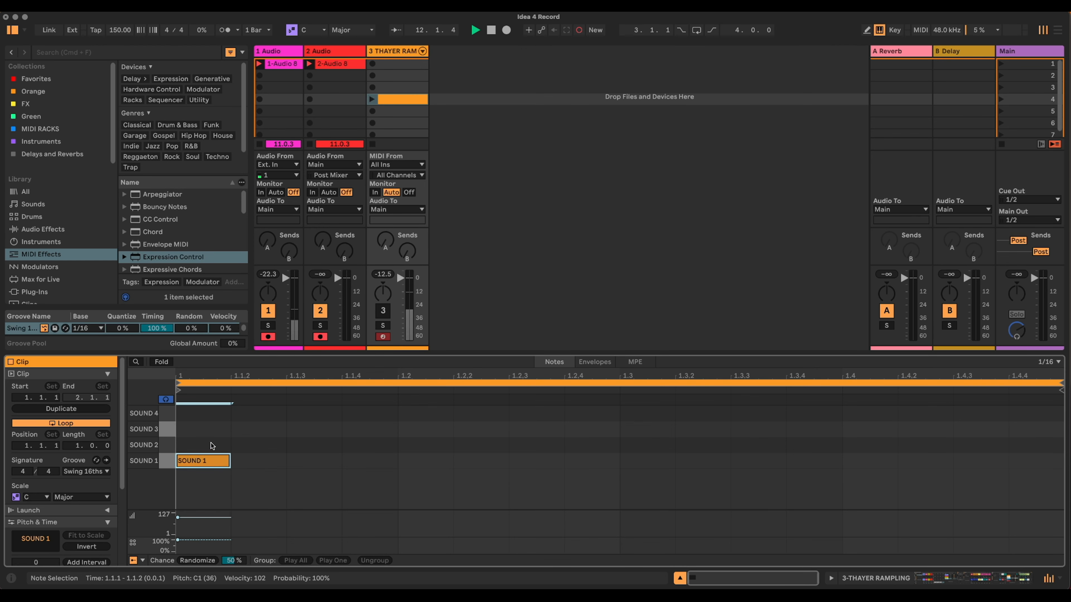
pyautogui.press('super+d')
pyautogui.press('super+d')
pyautogui.press('super+d')
pyautogui.moveTo(207, 436); pyautogui.dragTo(352, 483)
pyautogui.press('super+d')
pyautogui.press('super+d')
pyautogui.press('super+d')
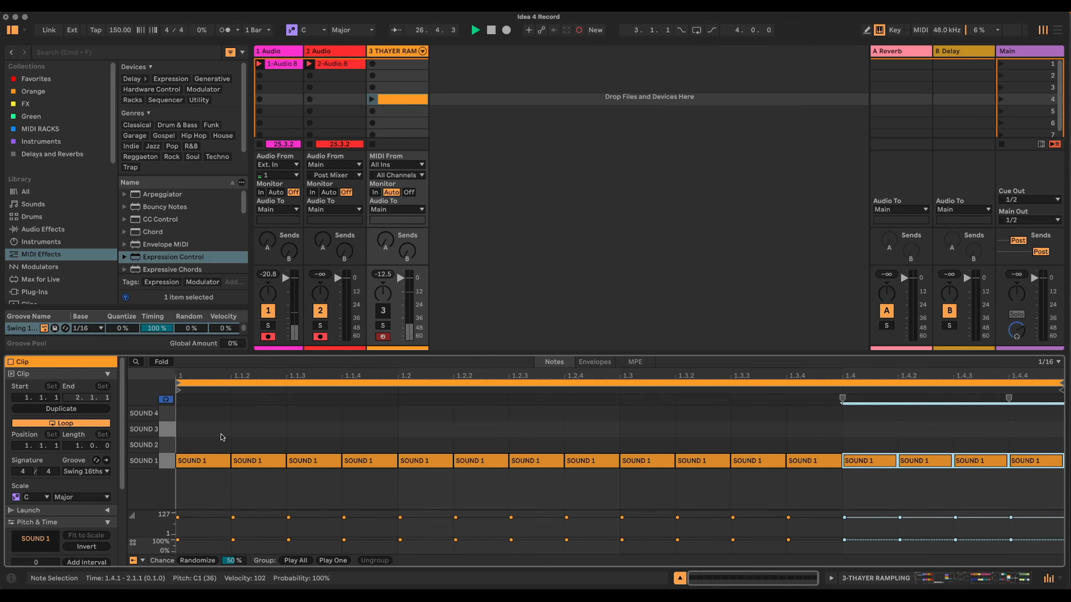
# - Set the probability of all the SOUND 1 notes in the clip to 83%
pyautogui.moveTo(208, 441); pyautogui.dragTo(1008, 398)
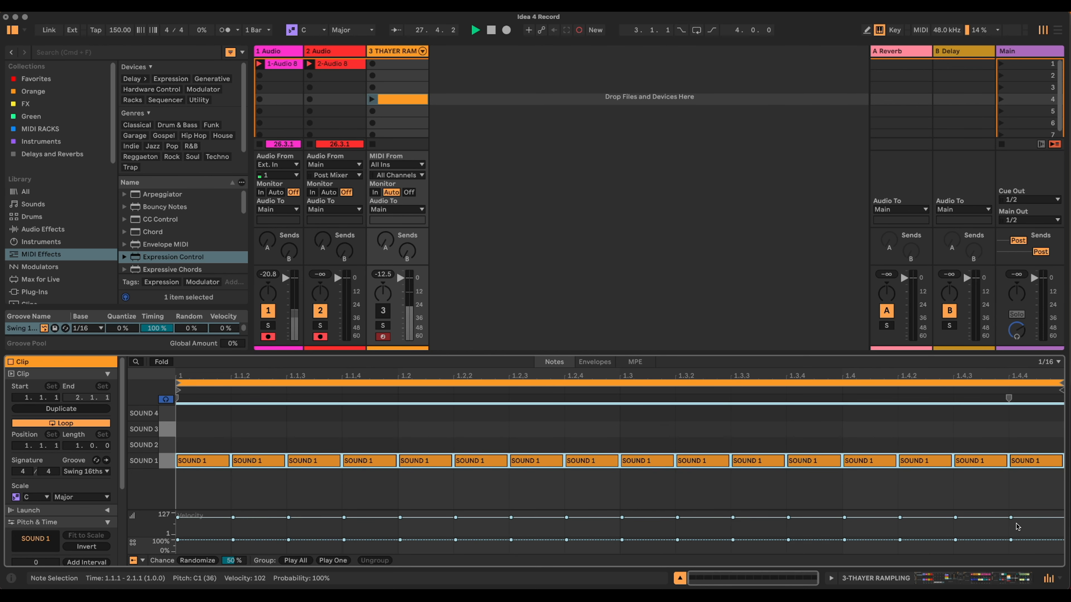
pyautogui.moveTo(1010, 540); pyautogui.dragTo(1010, 542)
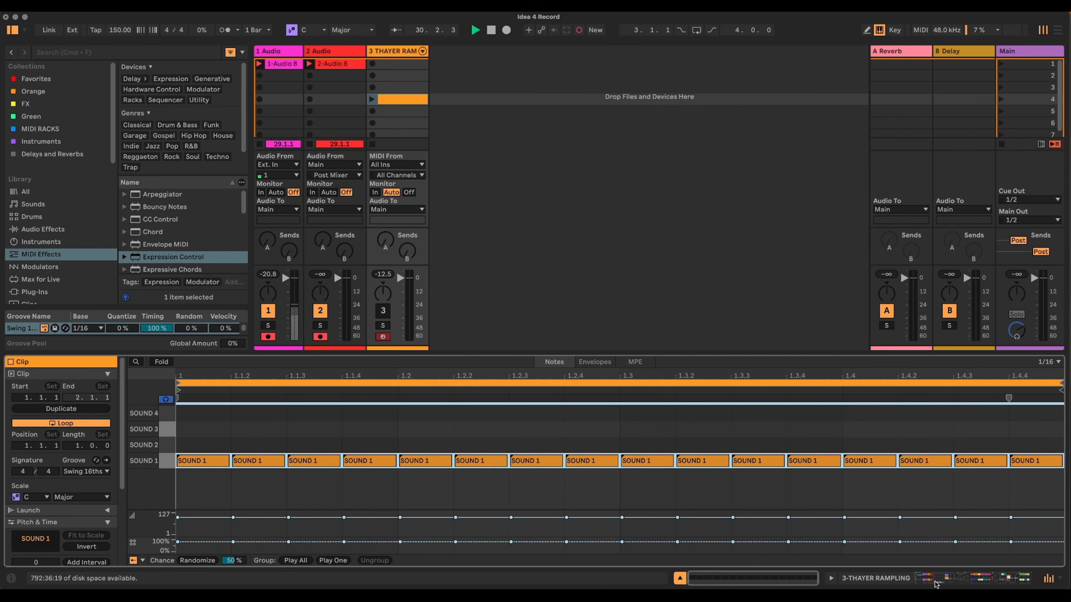
# - Consult the RAMPING SOUNDBANK LIST, and set the rack's Sound 1 Select to 12
pyautogui.press('super+Tab')
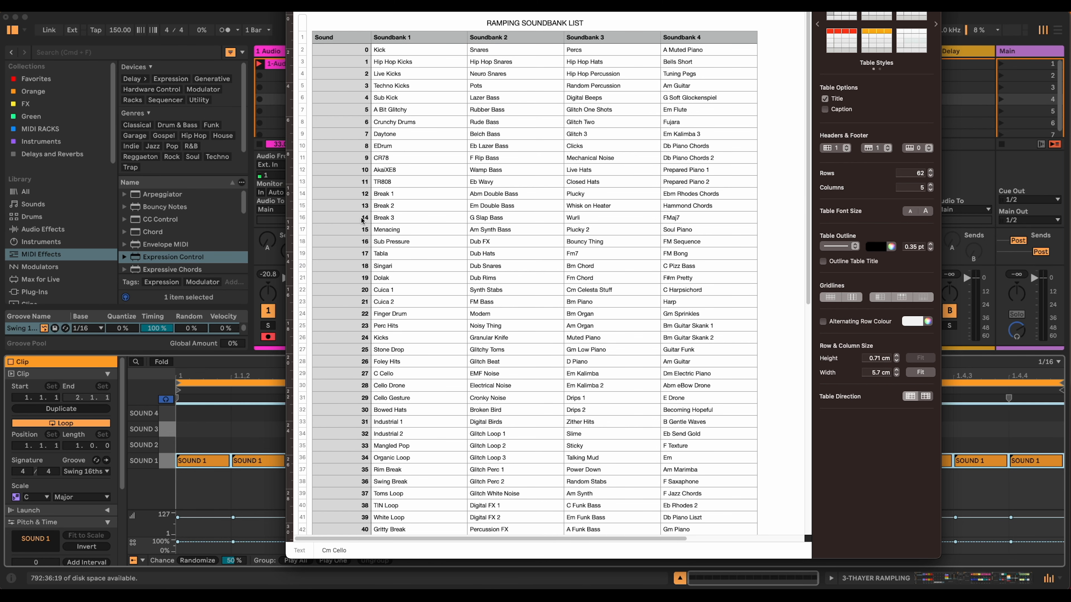
pyautogui.click(961, 176)
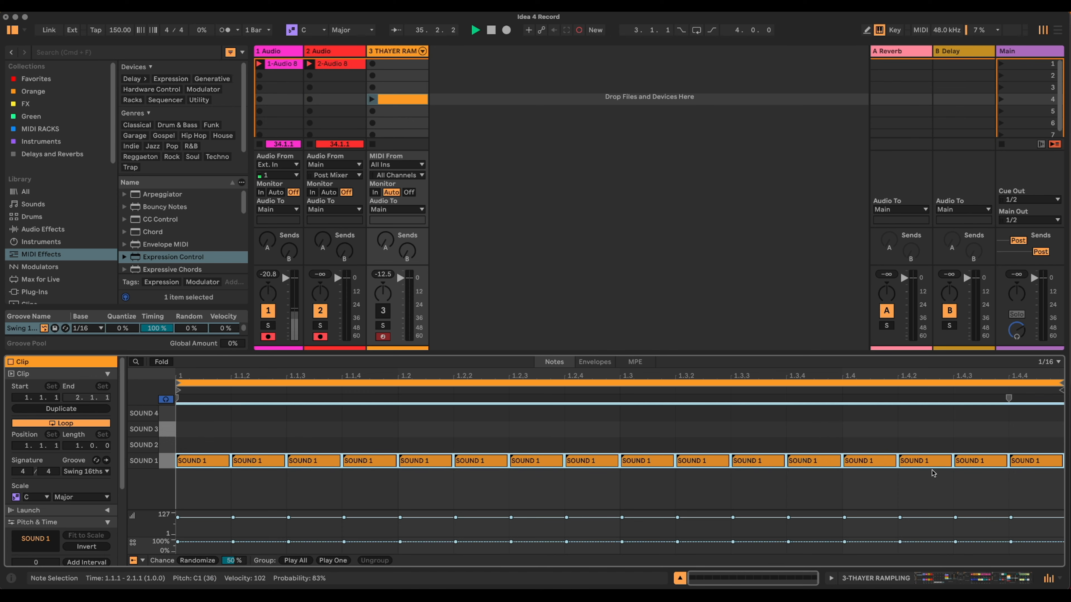
pyautogui.click(937, 578)
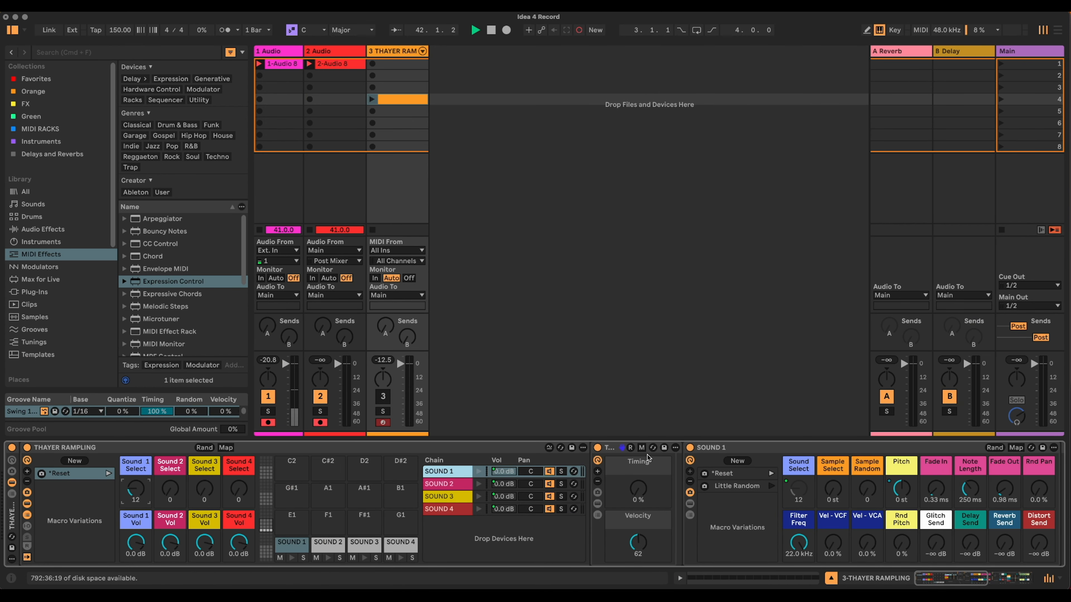
# - Set SOUND 1's Sample Random to 127 and Rnd Pitch to 24%, and launch the clip in slot 4
pyautogui.moveTo(867, 490); pyautogui.dragTo(867, 455)
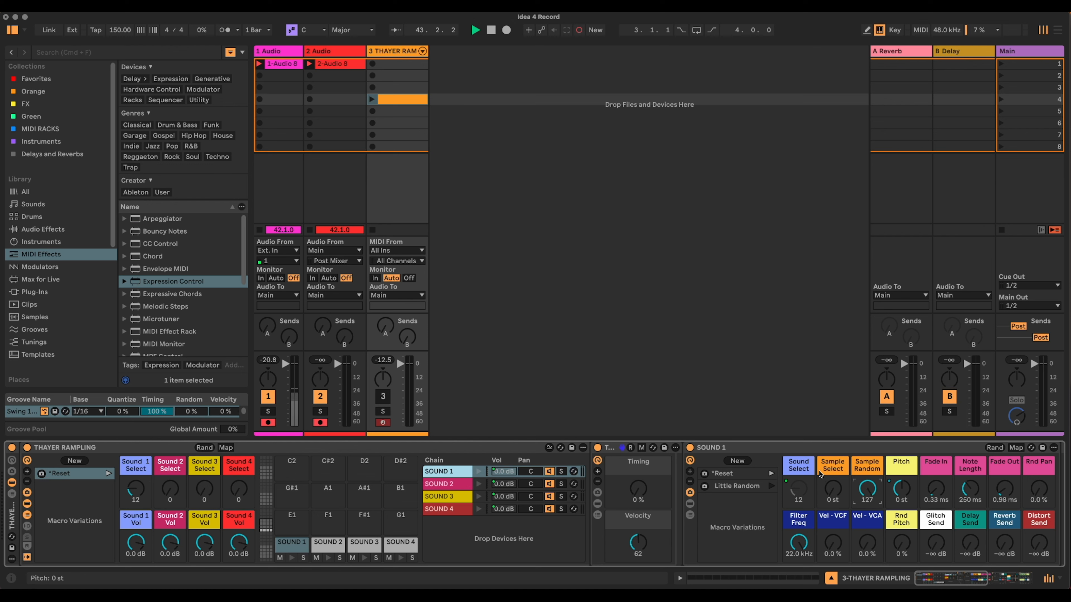
pyautogui.moveTo(901, 543); pyautogui.dragTo(901, 523)
pyautogui.click(372, 100)
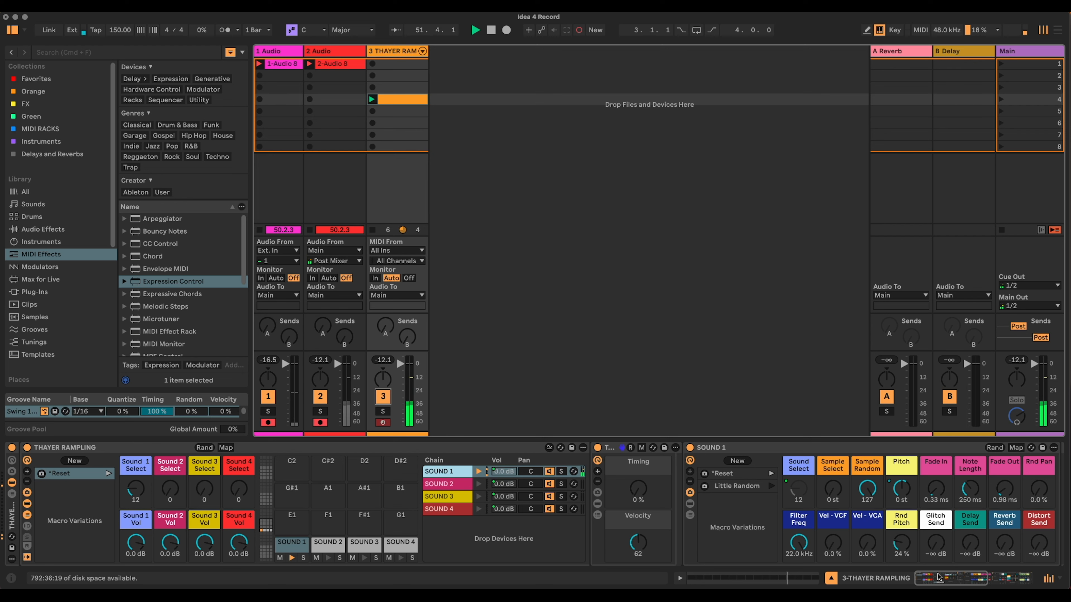
# - Try Sound 1 Select at 14, and bring it back to 12
pyautogui.click(137, 494)
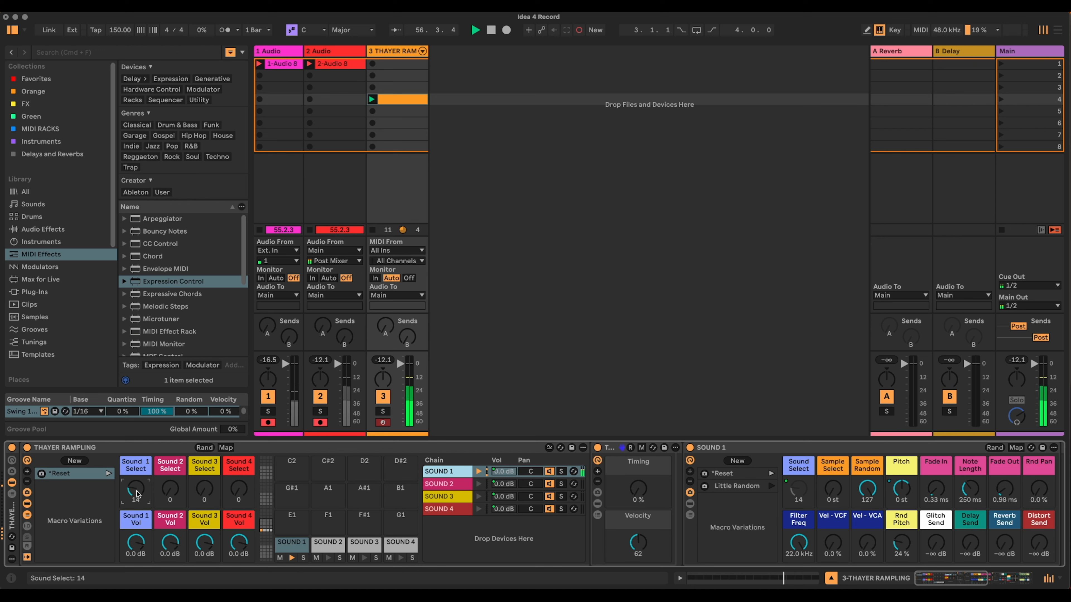
pyautogui.press('Down')
pyautogui.press('Down')
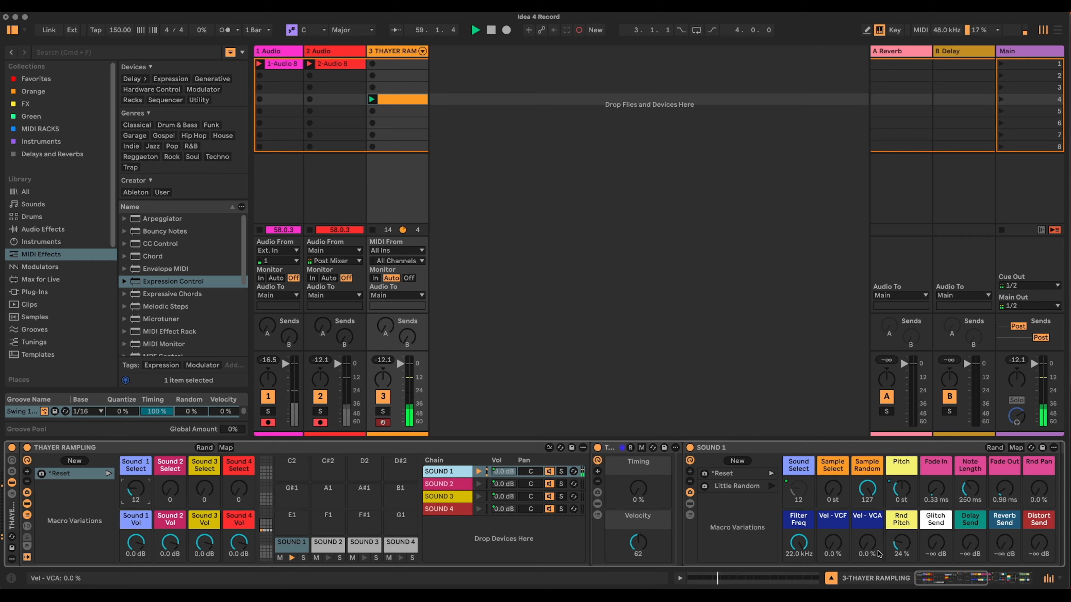
# - Set SOUND 1's Rnd Pitch to 16% and its Note Length to 287 ms
pyautogui.moveTo(895, 547); pyautogui.dragTo(895, 558)
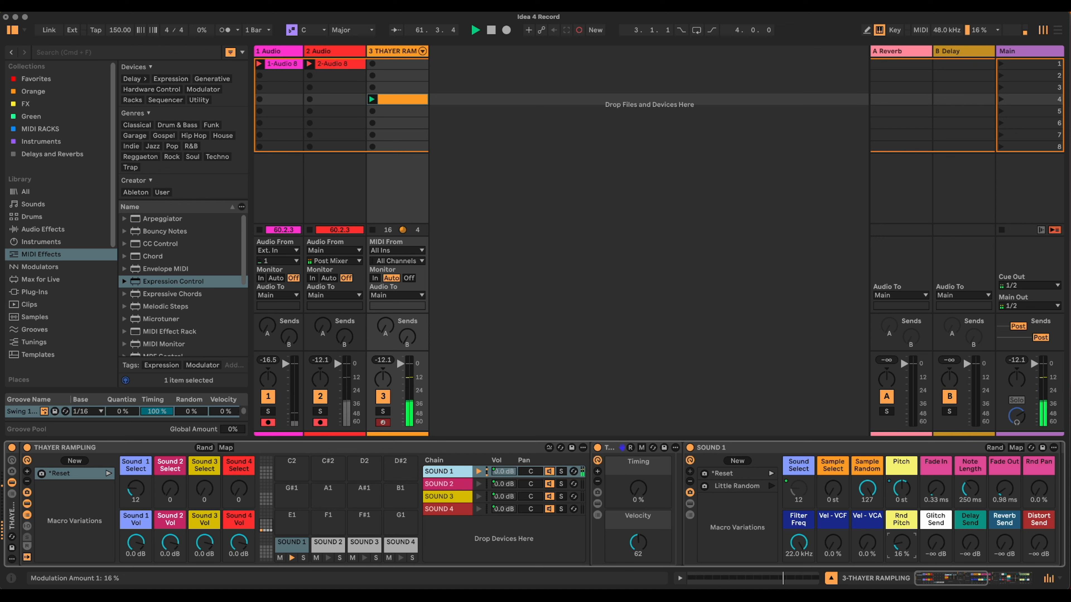
pyautogui.moveTo(967, 502)
pyautogui.mouseDown()
pyautogui.moveTo(967, 485)
pyautogui.moveTo(967, 500)
pyautogui.mouseUp()
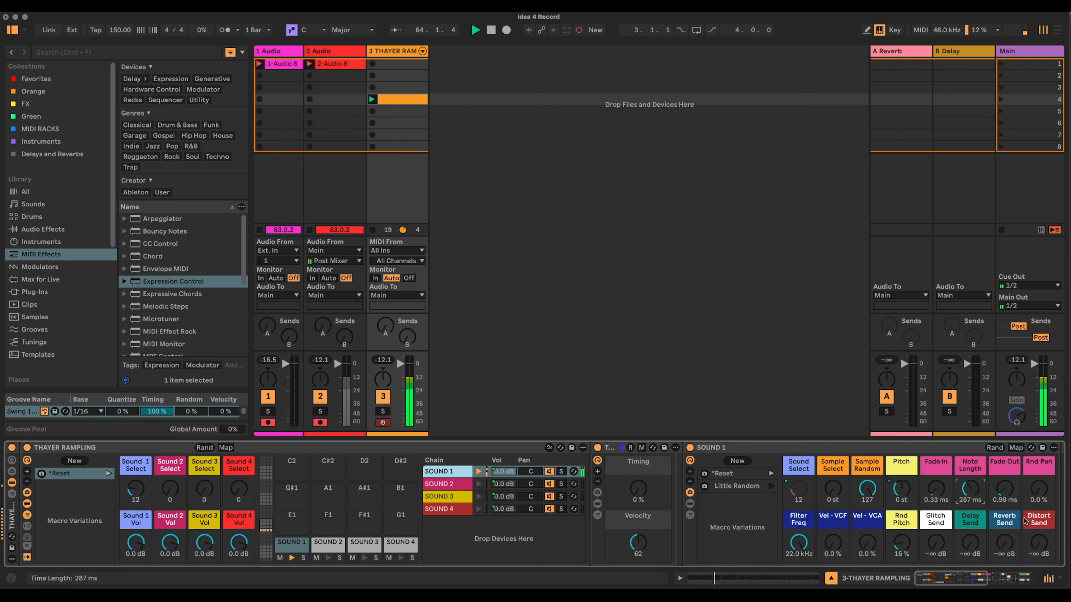
pyautogui.moveTo(949, 580); pyautogui.dragTo(950, 580)
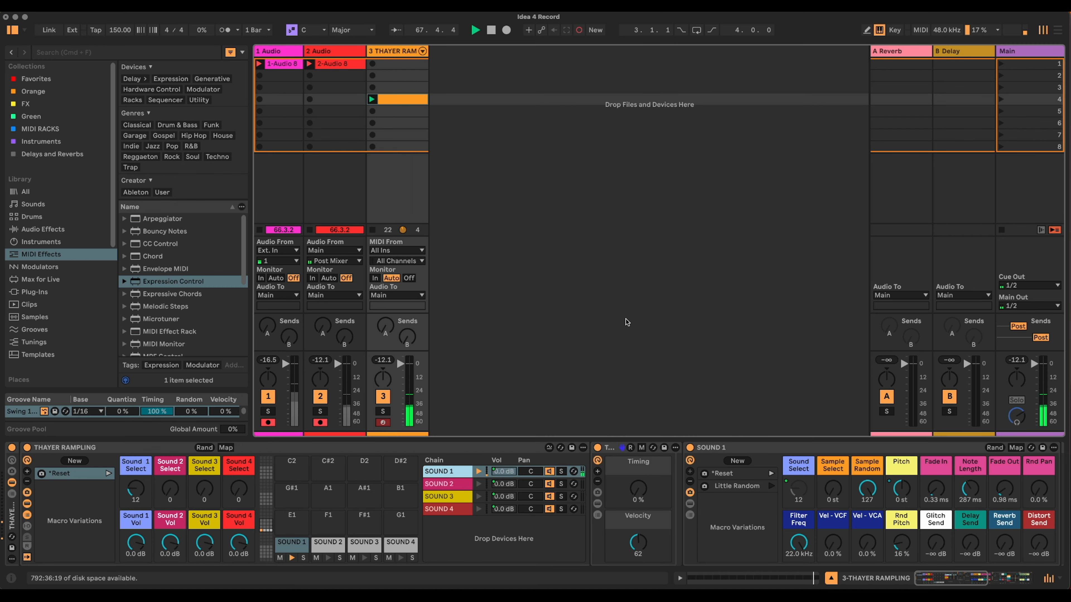
# - Consult the Soundbank 4 entries in the RAMPING SOUNDBANK LIST, and try the rack's Sound 4 Select at 38
pyautogui.press('super+Tab')
pyautogui.scroll(-5, 726, 346)
pyautogui.scroll(-3, 725, 345)
pyautogui.scroll(-4, 730, 364)
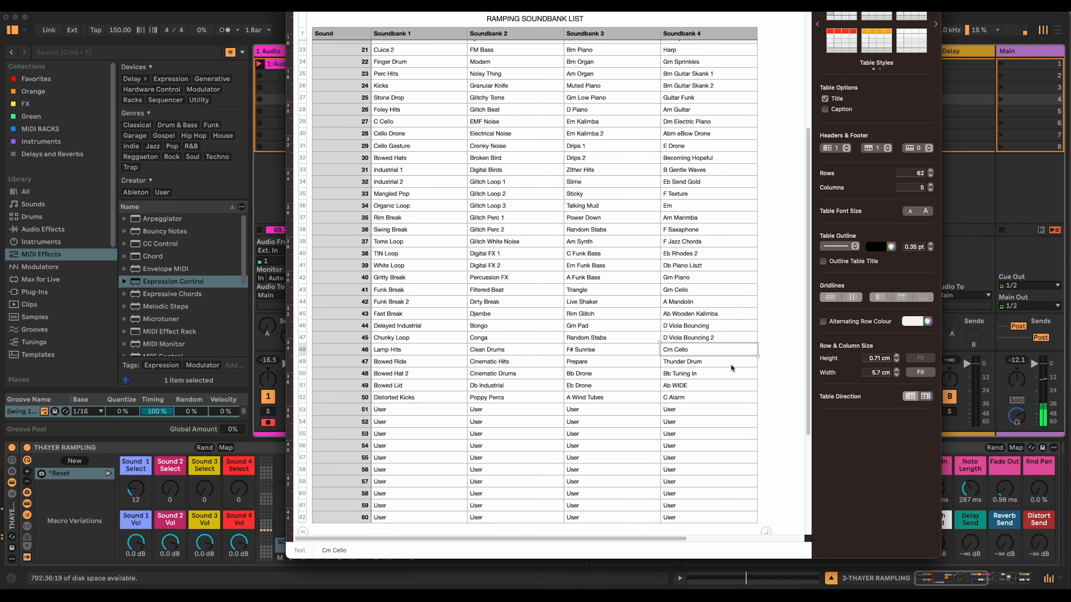
pyautogui.scroll(1, 696, 321)
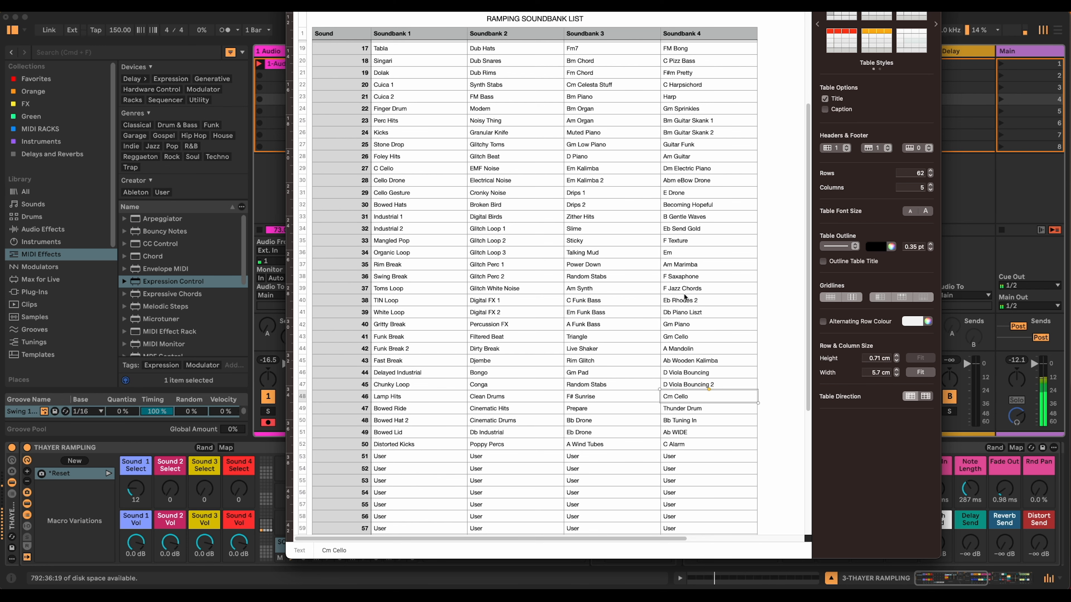
pyautogui.click(966, 200)
pyautogui.click(239, 490)
pyautogui.moveTo(239, 490); pyautogui.dragTo(239, 465)
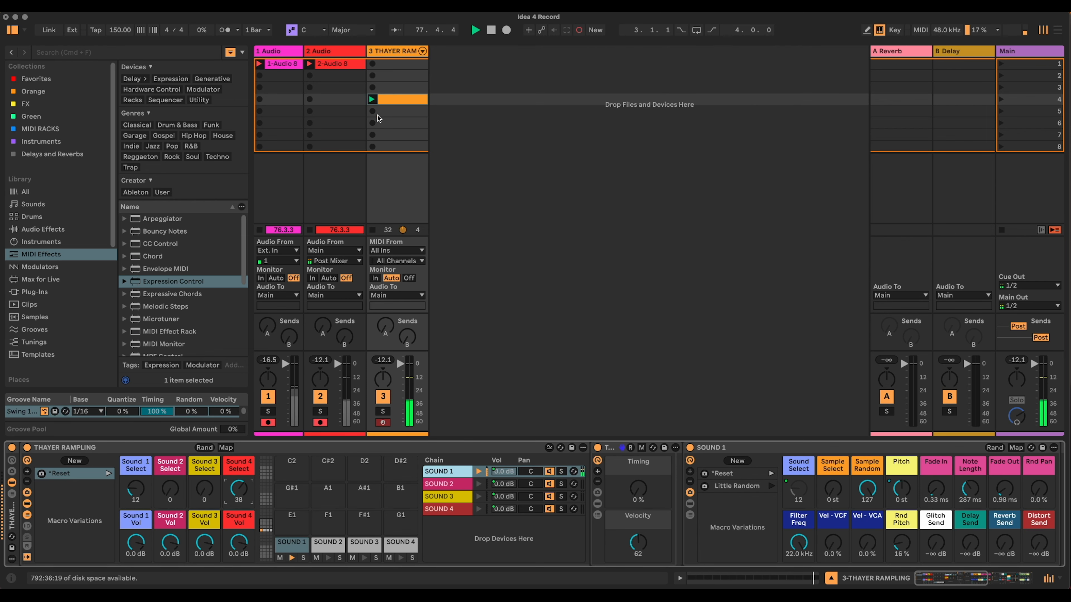
# - Duplicate the slot 4 clip's loop to two bars, and add long SOUND 4 notes starting at 1, 1.4 and 2
pyautogui.doubleClick(401, 99)
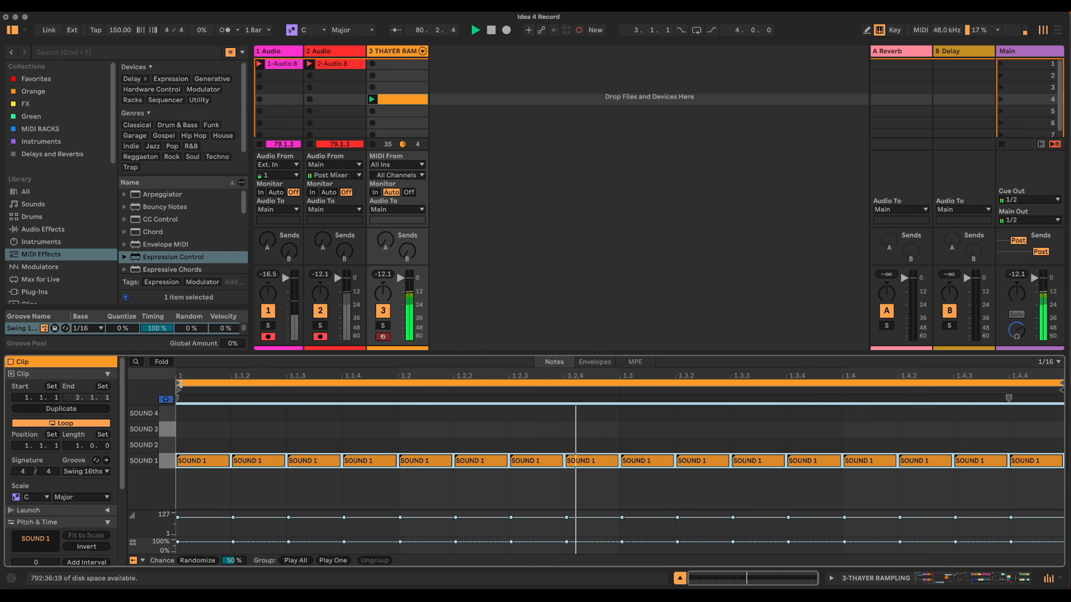
pyautogui.click(62, 409)
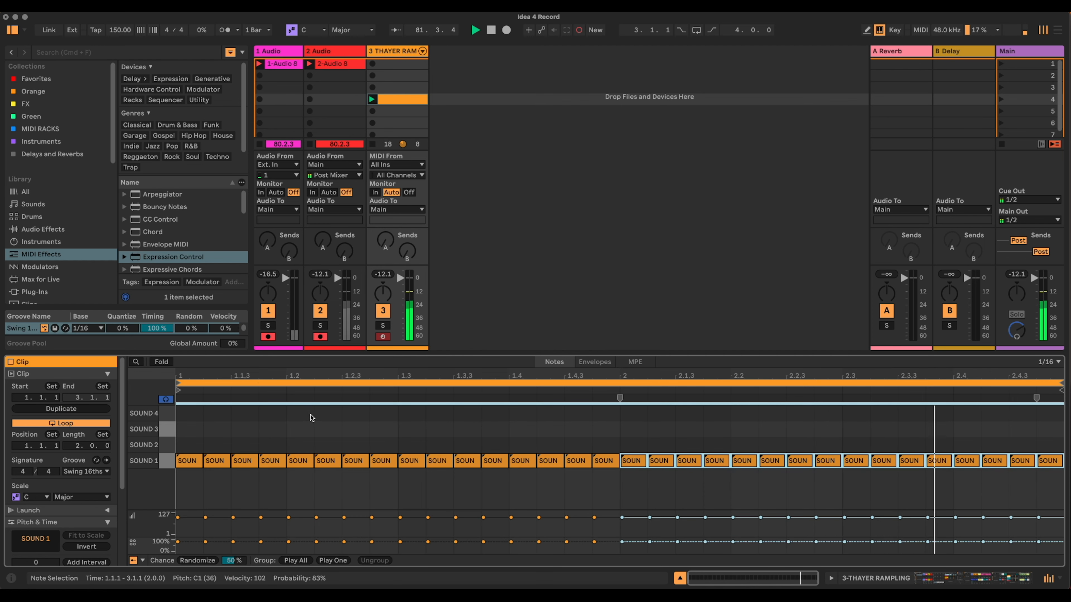
pyautogui.doubleClick(190, 413)
pyautogui.moveTo(203, 411); pyautogui.dragTo(617, 412)
pyautogui.doubleClick(522, 412)
pyautogui.press('super+d')
pyautogui.moveTo(730, 411); pyautogui.dragTo(1058, 410)
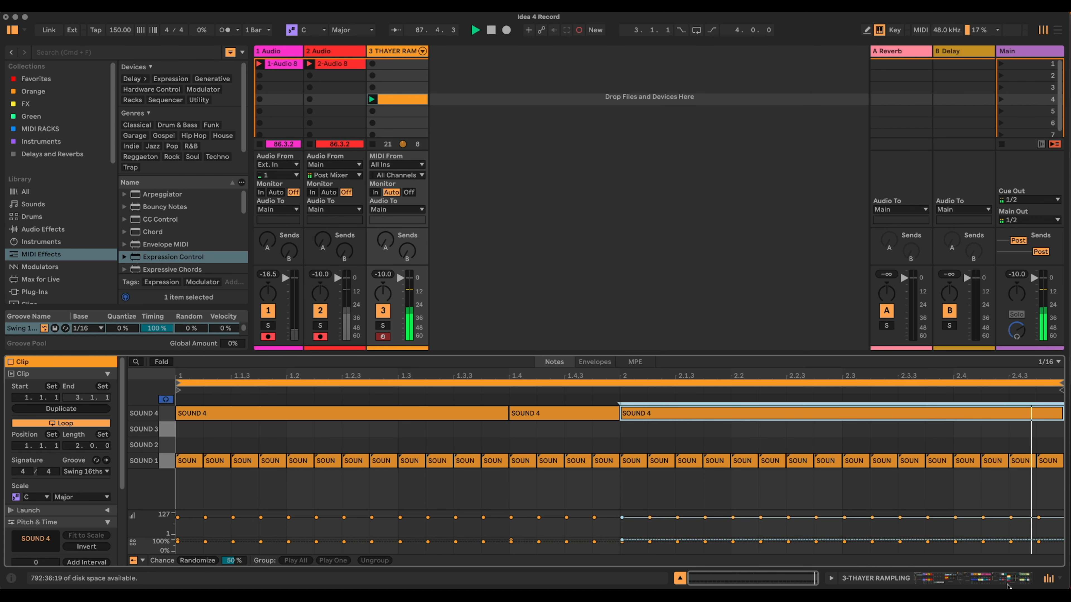
# - Set SOUND 4's Note Length to 6.70 s, Fade Out to 500 ms, Sample Random to 104 and Sound Select to 8
pyautogui.click(1007, 584)
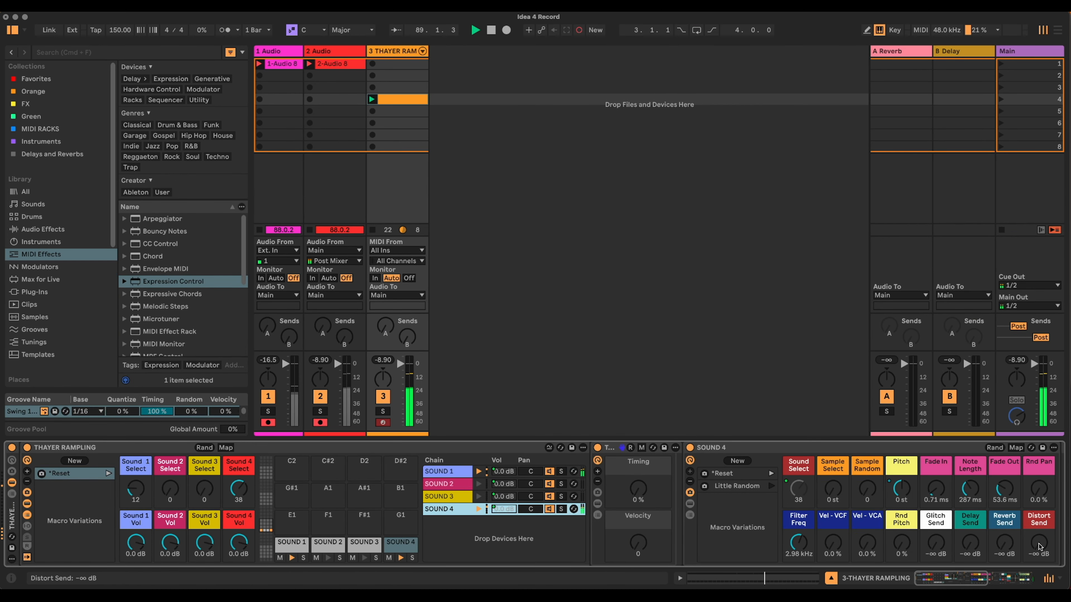
pyautogui.moveTo(957, 578); pyautogui.dragTo(967, 578)
pyautogui.moveTo(820, 490); pyautogui.dragTo(854, 480)
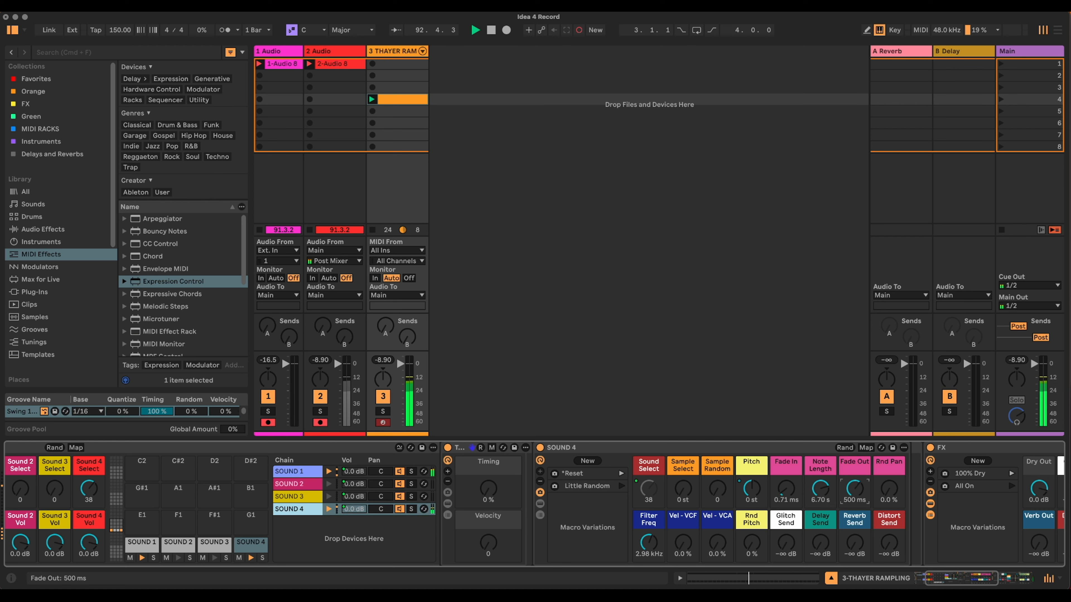
pyautogui.click(965, 577)
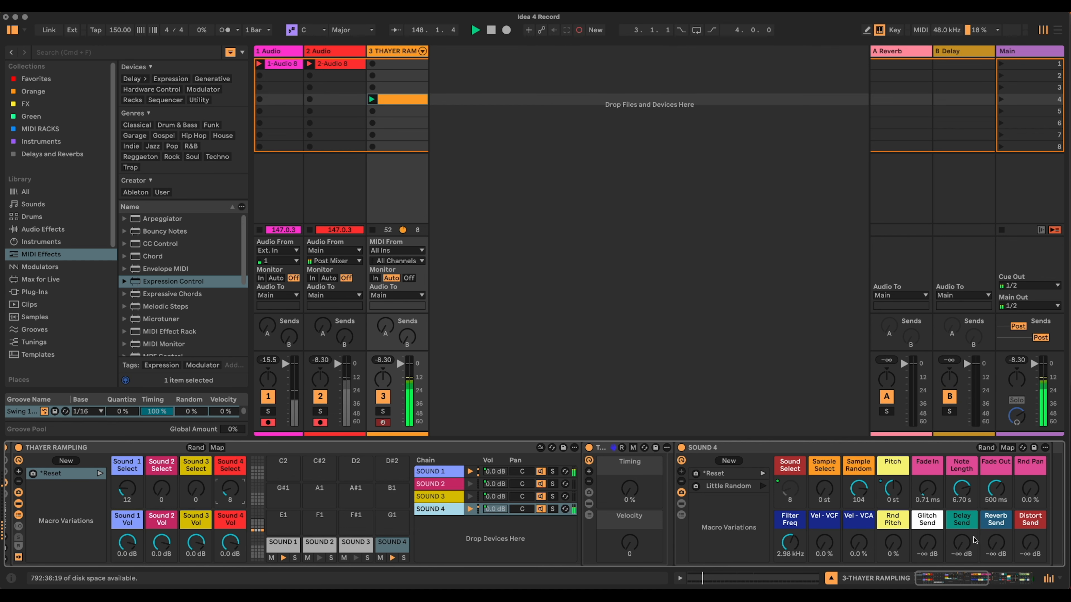
# - Set SOUND 4's Reverb Send to -6.61 dB and raise the FX rack's Verb Out to about -2.2 dB
pyautogui.moveTo(995, 544); pyautogui.dragTo(995, 522)
pyautogui.moveTo(979, 577); pyautogui.dragTo(1000, 577)
pyautogui.moveTo(888, 546); pyautogui.dragTo(887, 525)
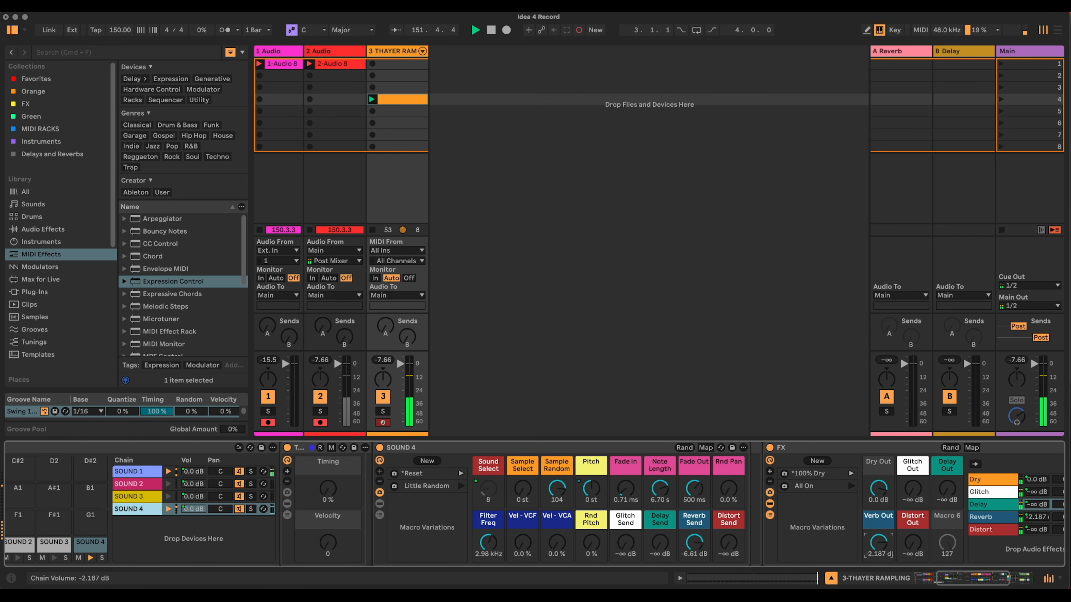
pyautogui.moveTo(966, 581); pyautogui.dragTo(939, 580)
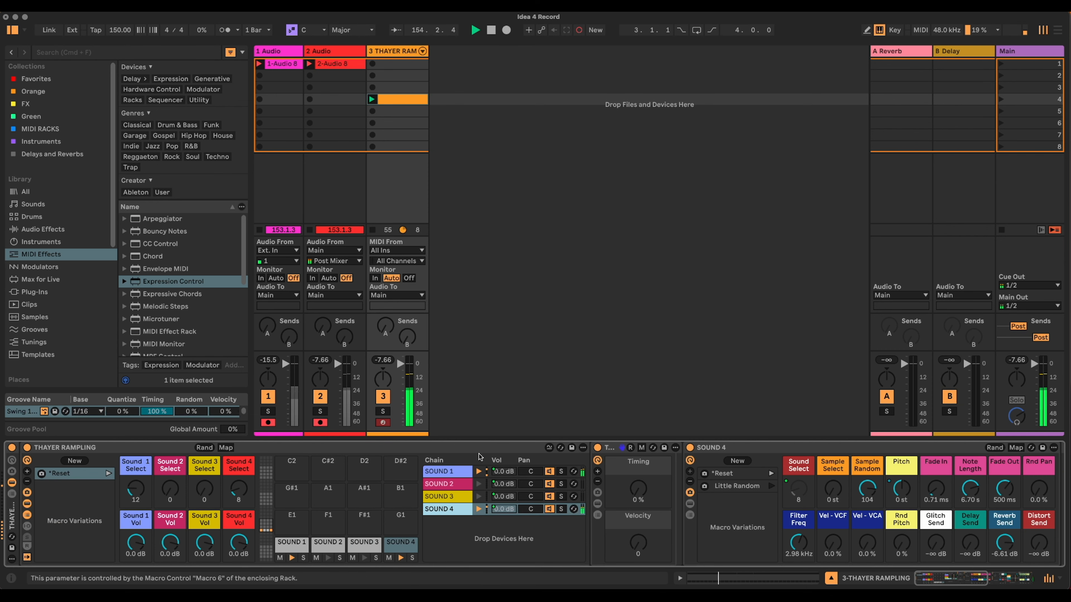
# - Consult the Soundbank 3 entries in the RAMPING SOUNDBANK LIST, and set the rack's Sound 3 Select to 6
pyautogui.press('super+Tab')
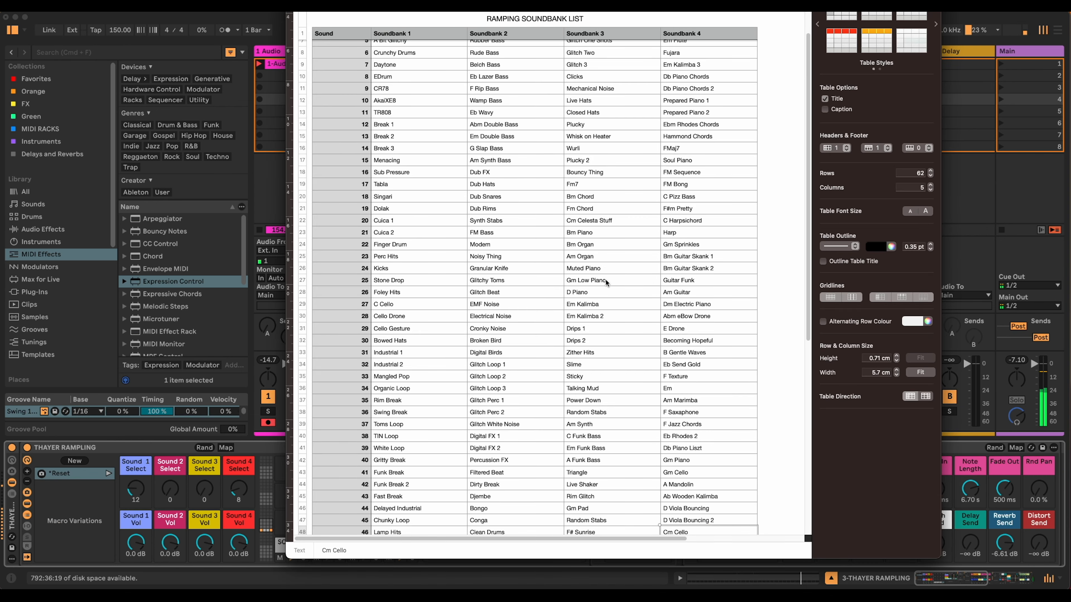
pyautogui.scroll(3, 606, 280)
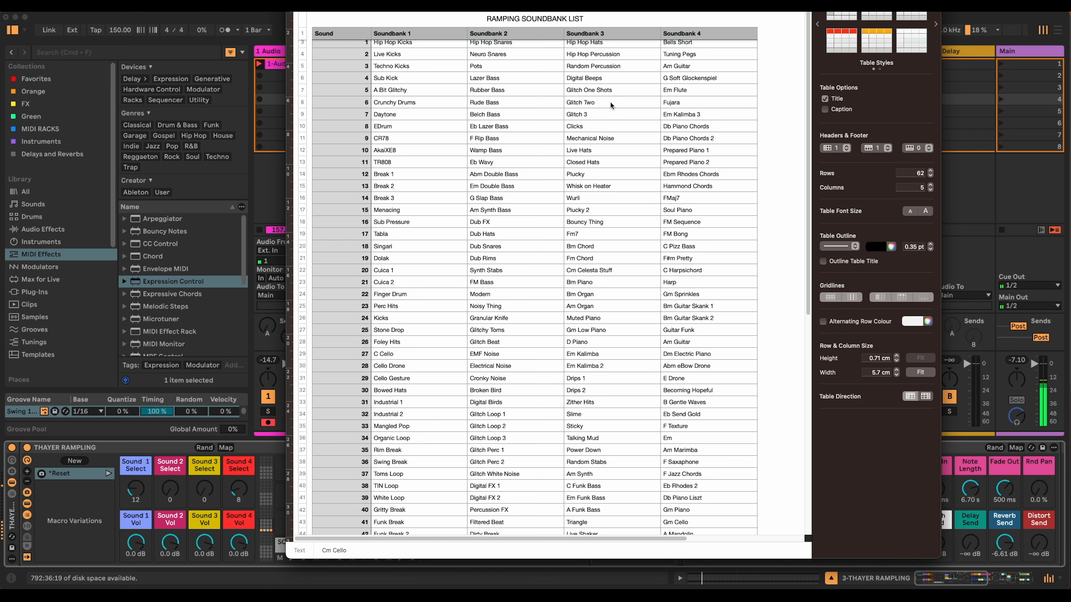
pyautogui.press('super+Tab')
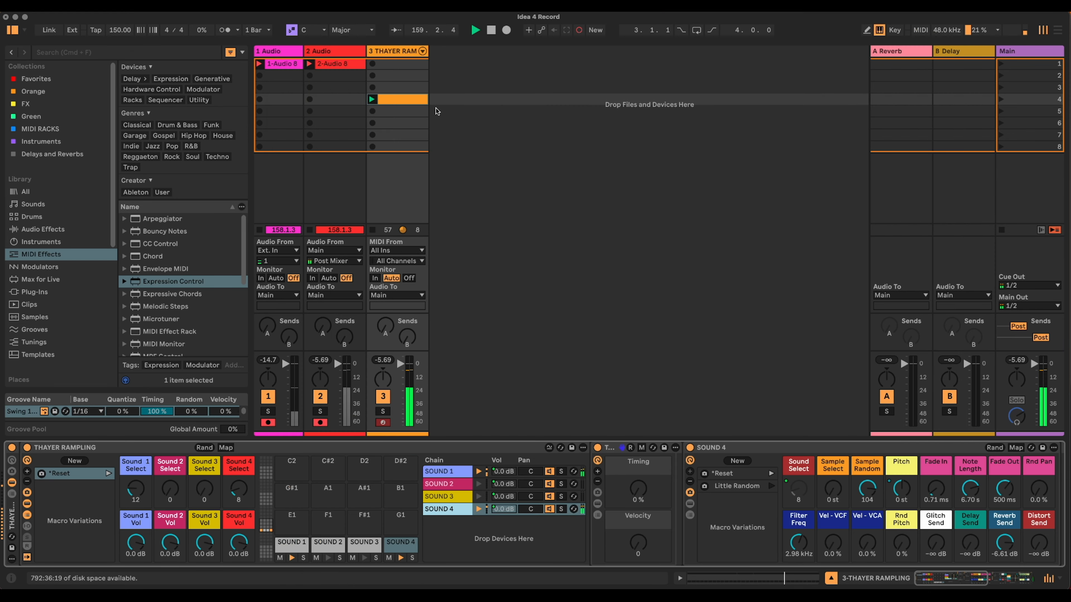
pyautogui.moveTo(200, 492); pyautogui.dragTo(200, 479)
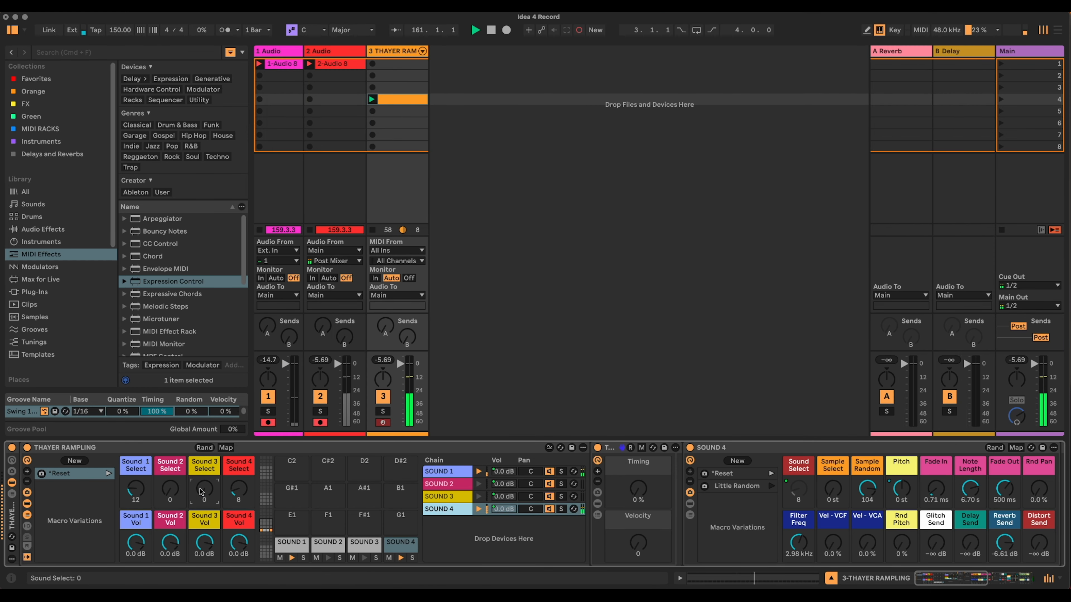
# - Add four-note sixteenth bursts on SOUND 3 at 1.2, 1.3.4, 2.2 and 2.3.4 in the slot 4 clip, and set their probability to 38%
pyautogui.doubleClick(394, 101)
pyautogui.moveTo(295, 429); pyautogui.dragTo(384, 429)
pyautogui.moveTo(274, 430); pyautogui.dragTo(401, 432)
pyautogui.moveTo(302, 429); pyautogui.dragTo(497, 425)
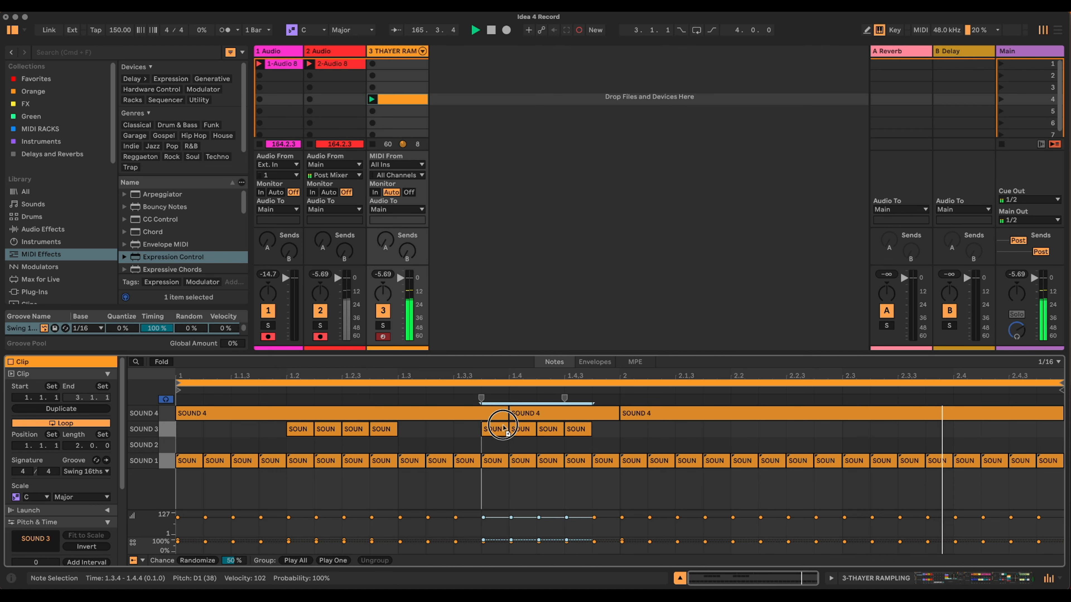
pyautogui.click(523, 435)
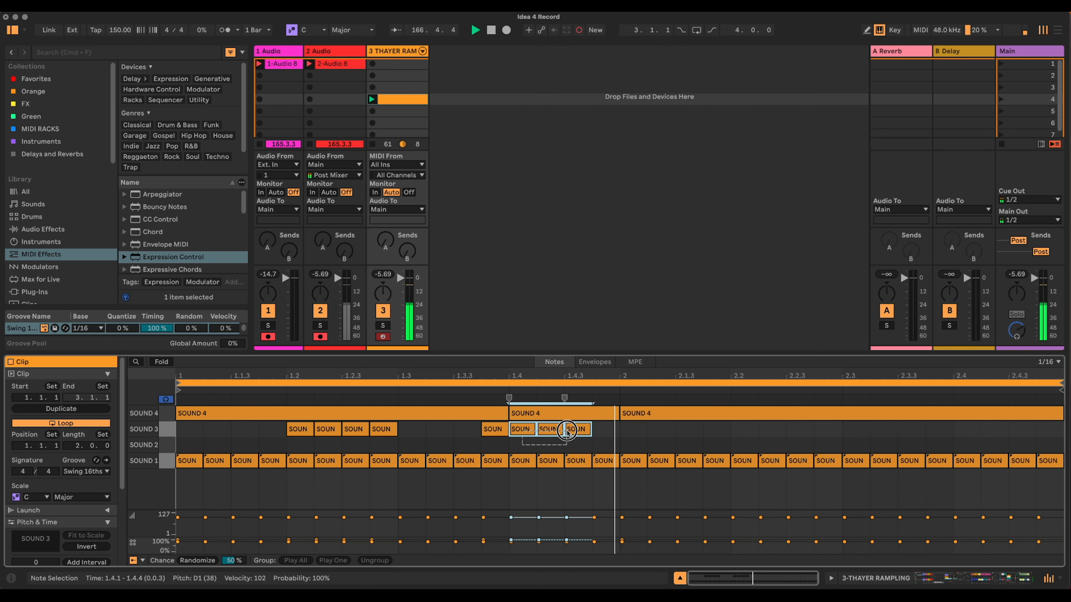
pyautogui.moveTo(618, 432); pyautogui.dragTo(741, 430)
pyautogui.click(664, 441)
pyautogui.moveTo(1041, 434); pyautogui.dragTo(272, 432)
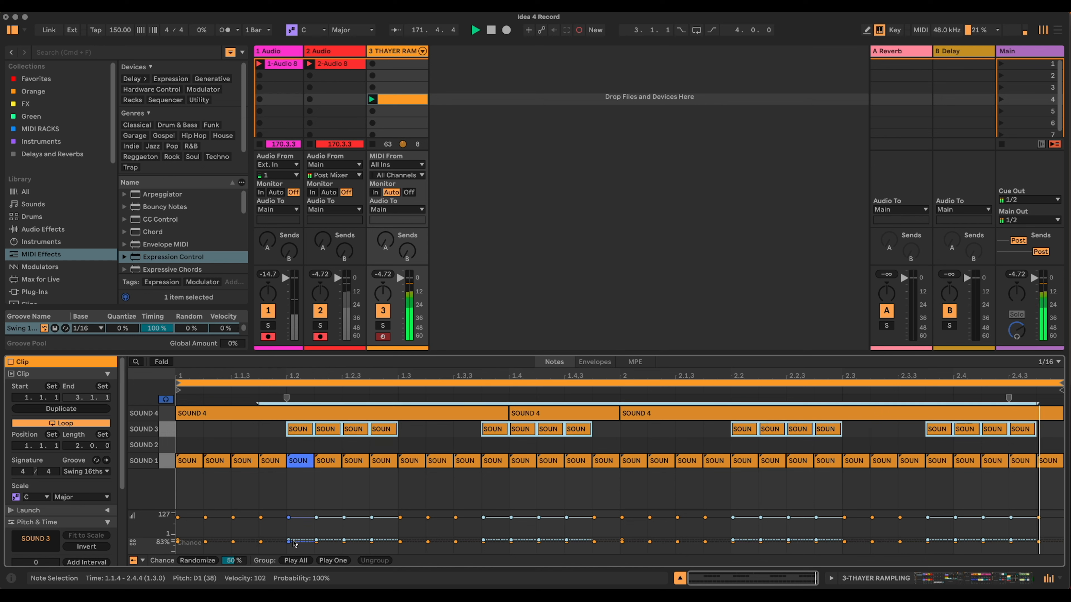
pyautogui.moveTo(317, 543); pyautogui.dragTo(318, 553)
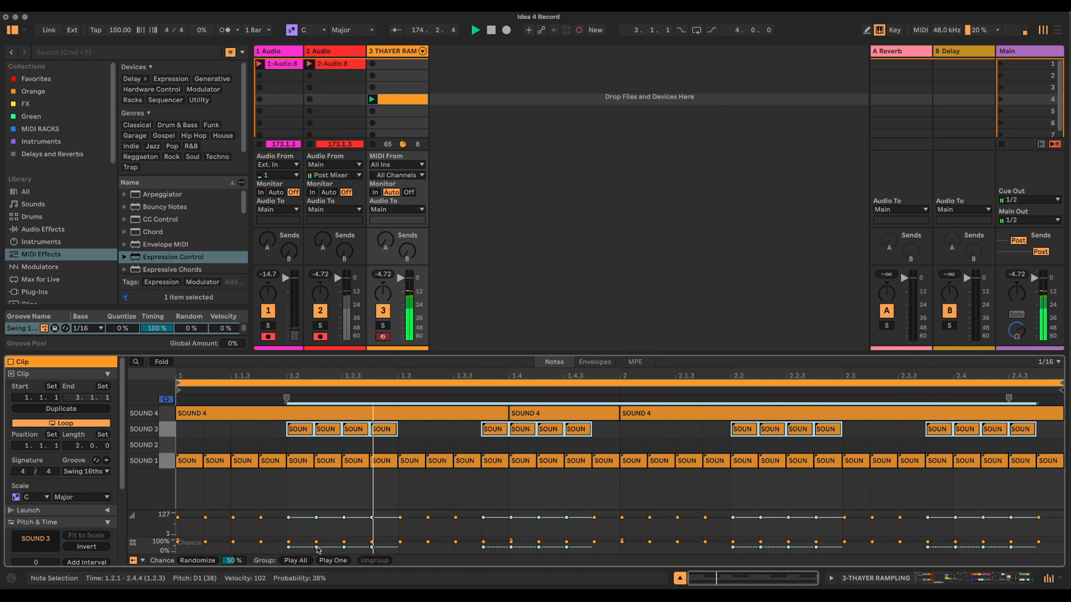
# - Set SOUND 3's Rnd Pitch to 49%, Sample Random to 127 and Pitch to +28 st
pyautogui.hotkey('shift', 'Tab')
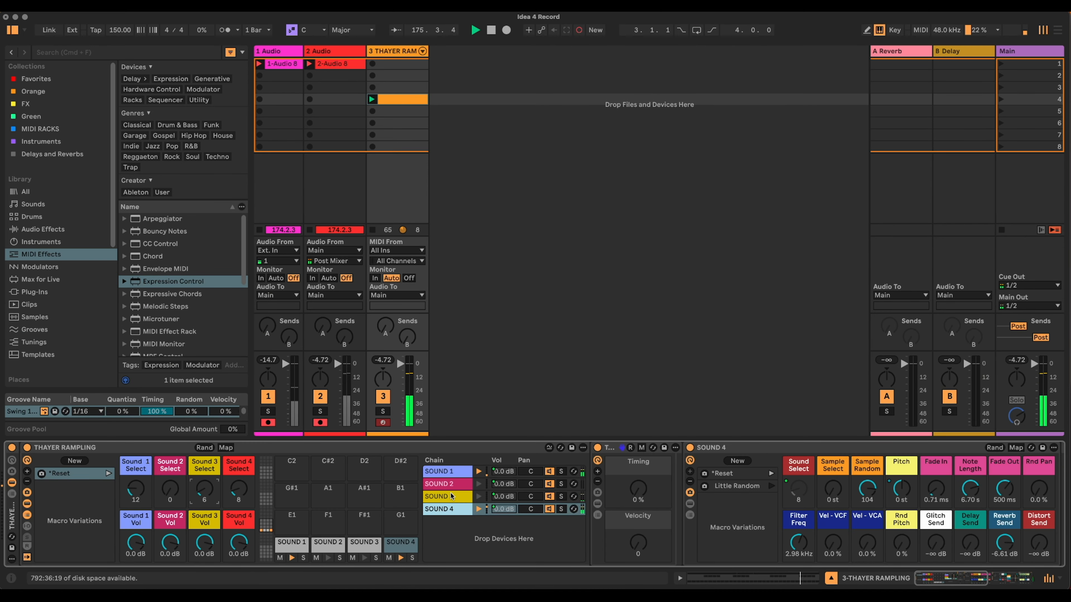
pyautogui.click(448, 499)
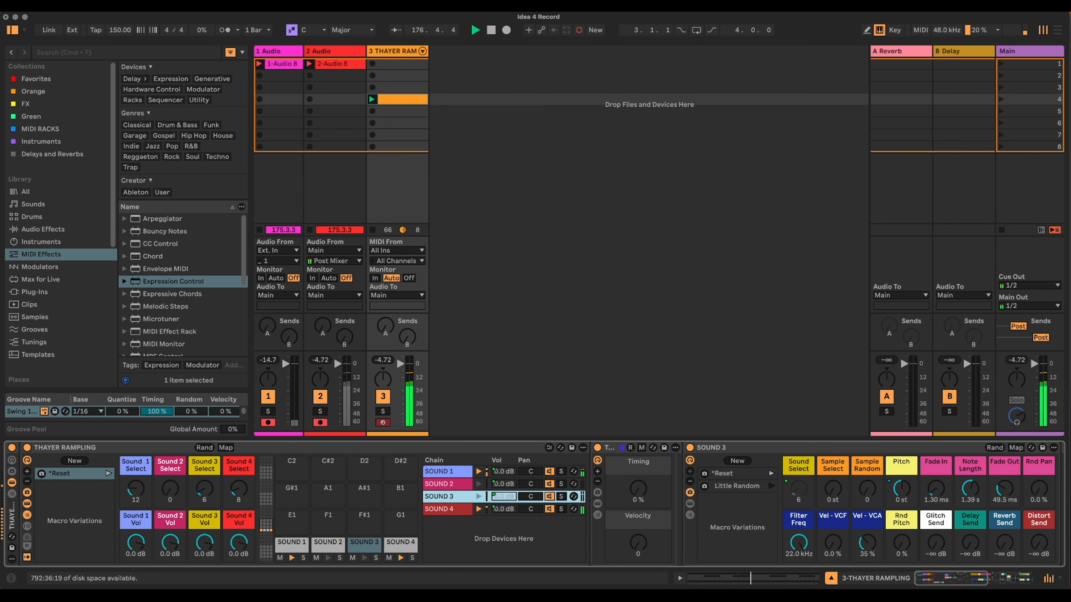
pyautogui.moveTo(911, 543); pyautogui.dragTo(870, 442)
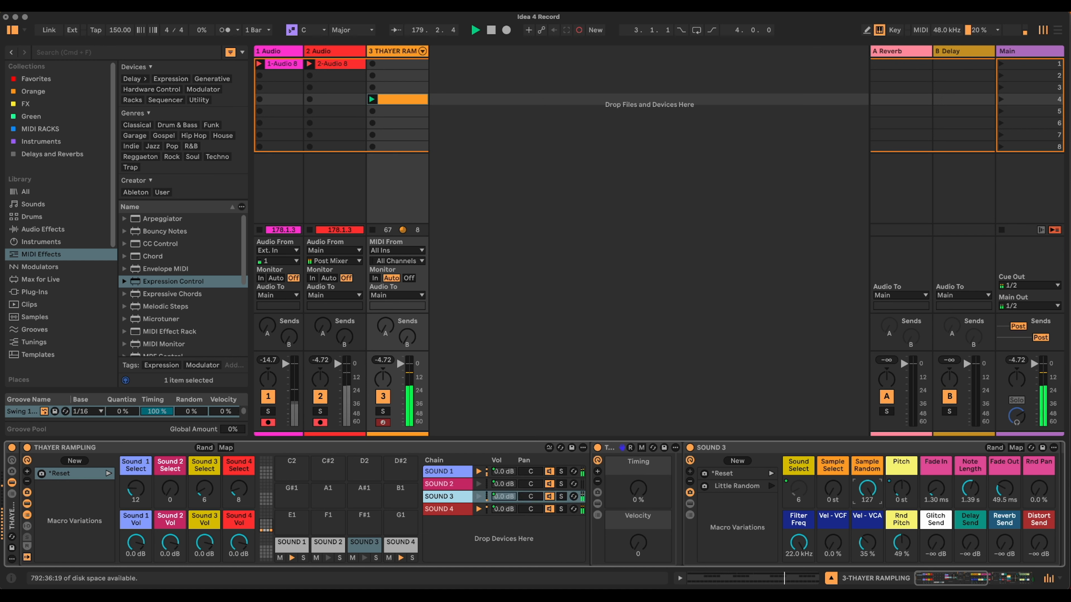
pyautogui.moveTo(902, 488); pyautogui.dragTo(902, 470)
# - Set SOUND 3's Rnd Pan to 100% and Glitch Send to -5.51 dB, and raise the FX rack's Glitch Out to -2.187 dB
pyautogui.moveTo(1039, 487); pyautogui.dragTo(1039, 455)
pyautogui.moveTo(932, 549); pyautogui.dragTo(934, 544)
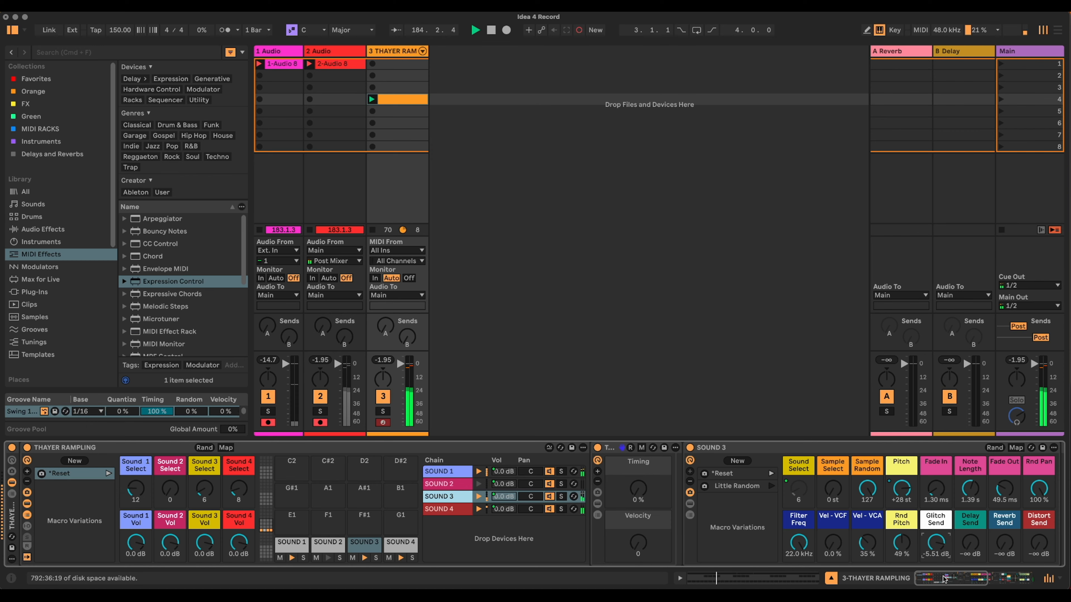
pyautogui.hscroll(8, 977, 491)
pyautogui.moveTo(977, 492)
pyautogui.mouseDown()
pyautogui.moveTo(977, 476)
pyautogui.moveTo(985, 480)
pyautogui.mouseUp()
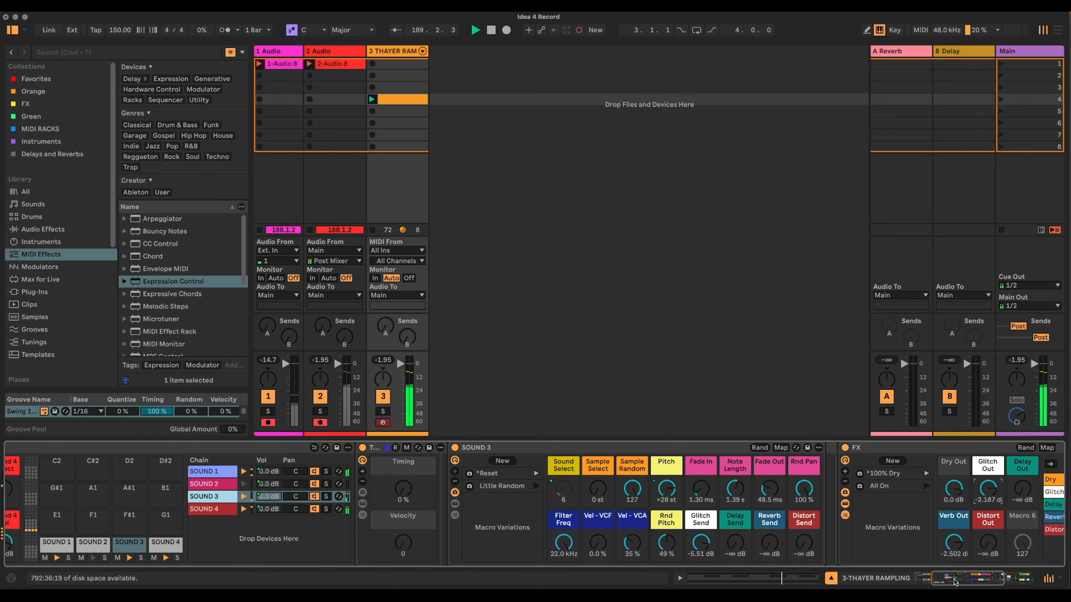
pyautogui.moveTo(955, 582); pyautogui.dragTo(914, 581)
# - Consult the Soundbank 2 entries in the RAMPING SOUNDBANK LIST, and set the rack's Sound 2 Select to 12
pyautogui.press('super+Tab')
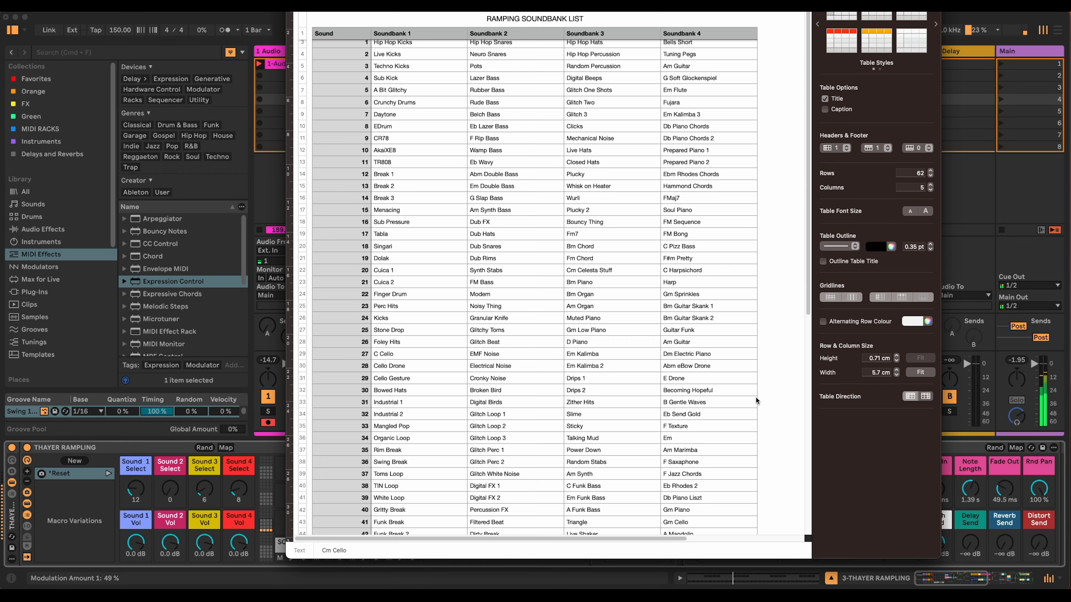
pyautogui.scroll(2, 559, 174)
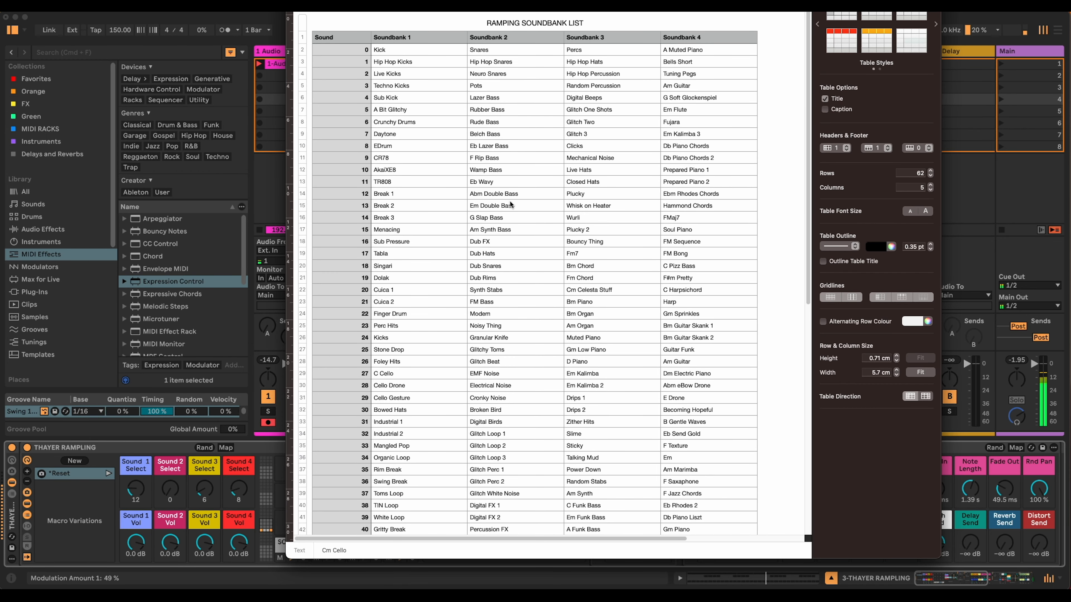
pyautogui.press('super+Tab')
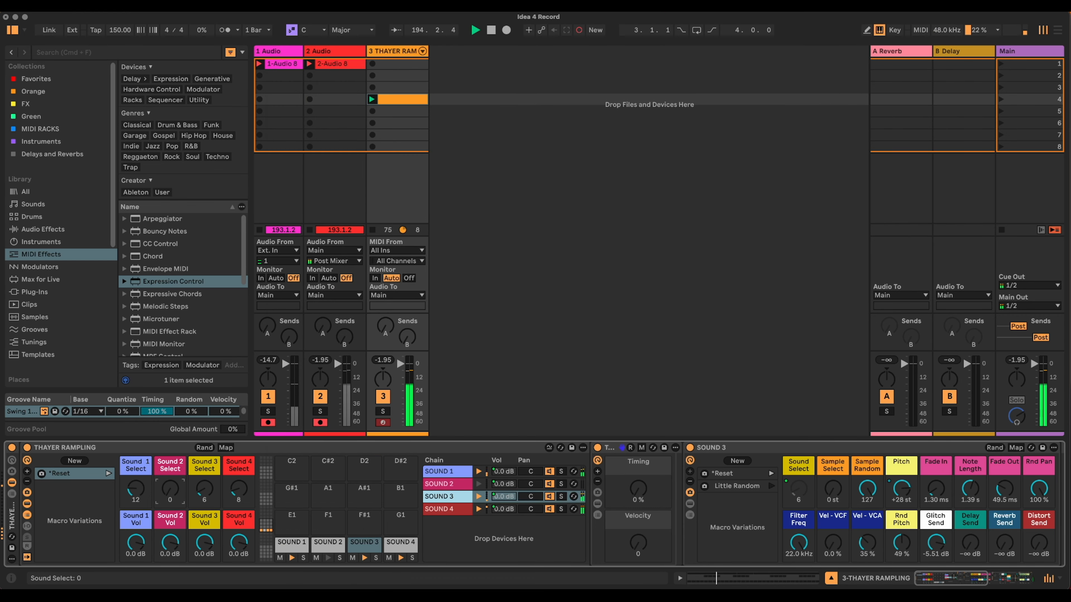
# - Add five long SOUND 2 notes to the slot 4 clip, starting at 1, 1.2.3, 1.4.3, 2.2 and 2.4
pyautogui.click(396, 103)
pyautogui.click(196, 446)
pyautogui.moveTo(201, 445); pyautogui.dragTo(341, 445)
pyautogui.hotkey('ctrl', 'd')
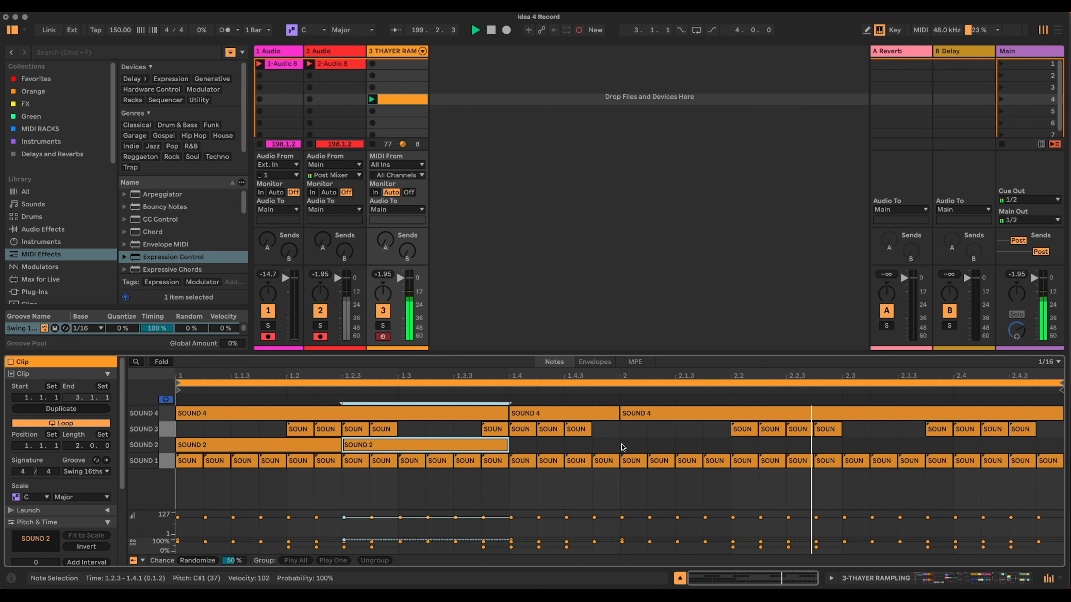
pyautogui.doubleClick(589, 446)
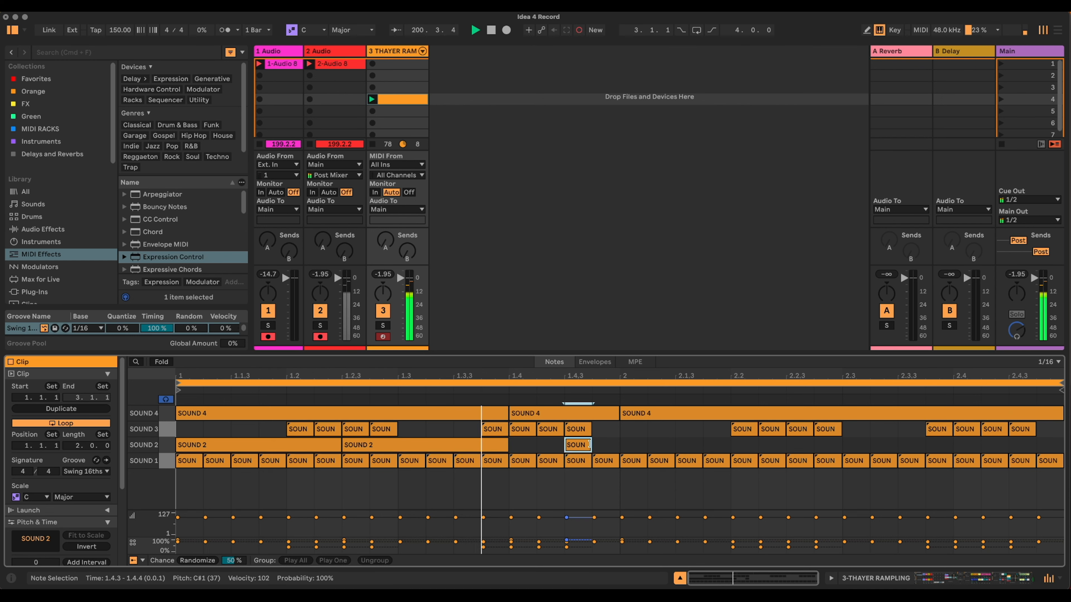
pyautogui.moveTo(588, 445); pyautogui.dragTo(725, 443)
pyautogui.press('super+d')
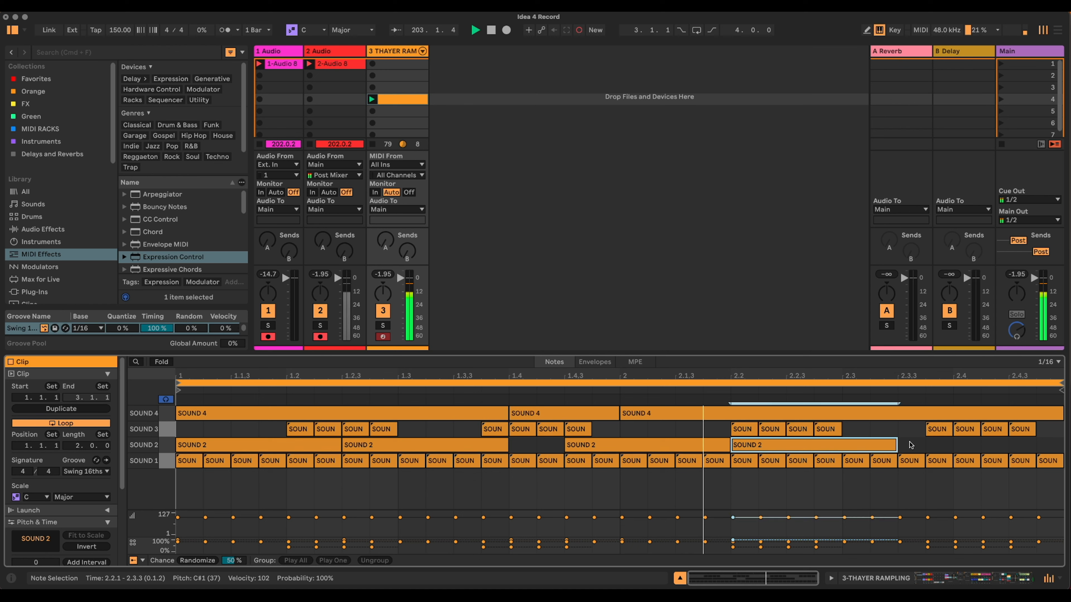
pyautogui.doubleClick(960, 446)
pyautogui.moveTo(978, 446); pyautogui.dragTo(1061, 444)
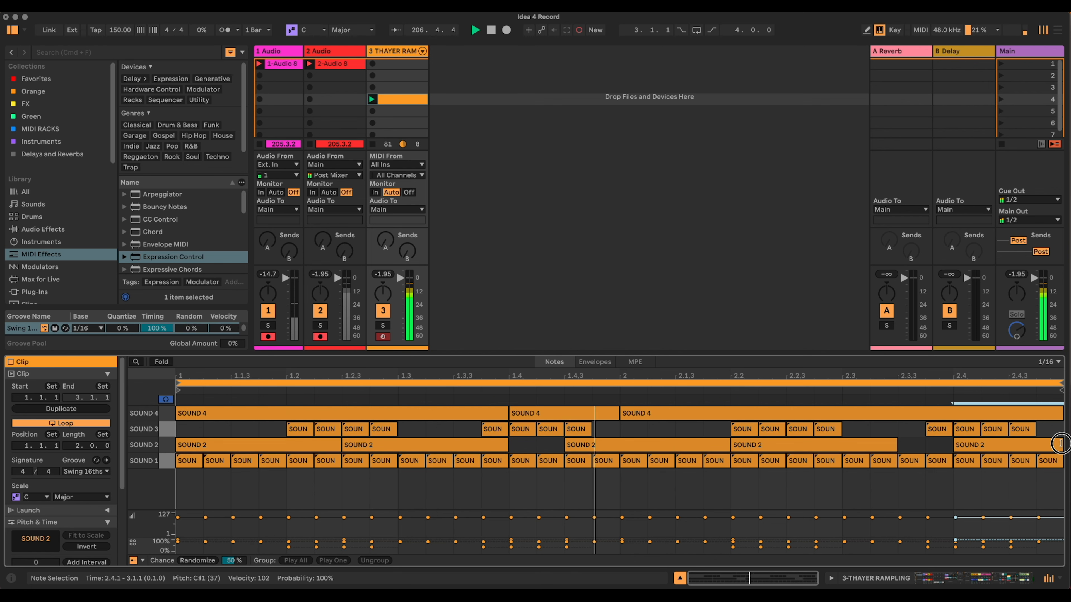
# - Set SOUND 2's Sample Random to 117, Note Length to 496 ms and Fade Out to 23.8 ms
pyautogui.hotkey('shift', 'Tab')
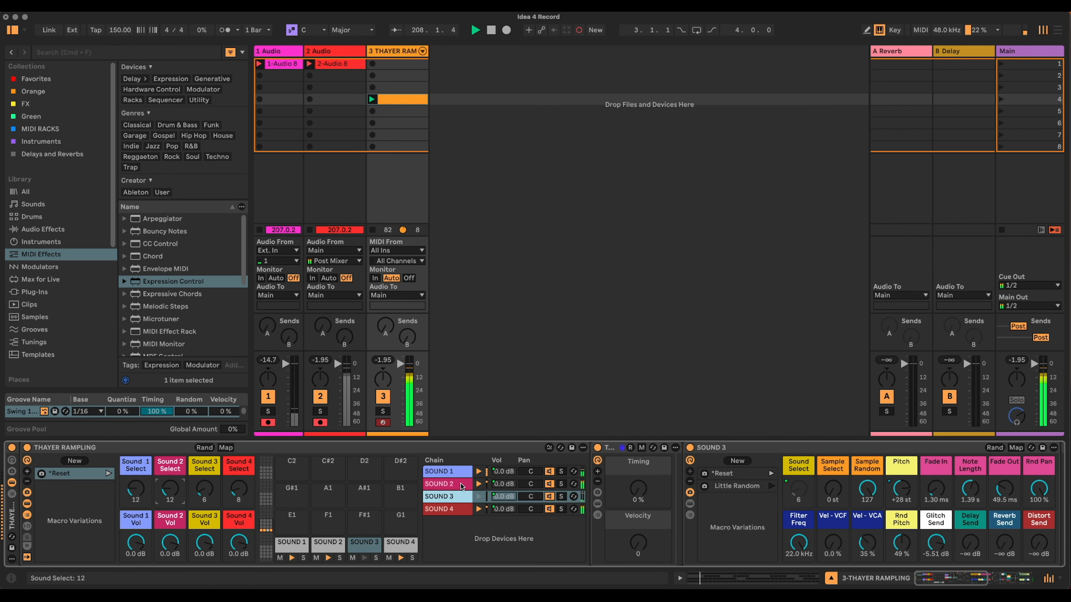
pyautogui.moveTo(867, 490); pyautogui.dragTo(867, 415)
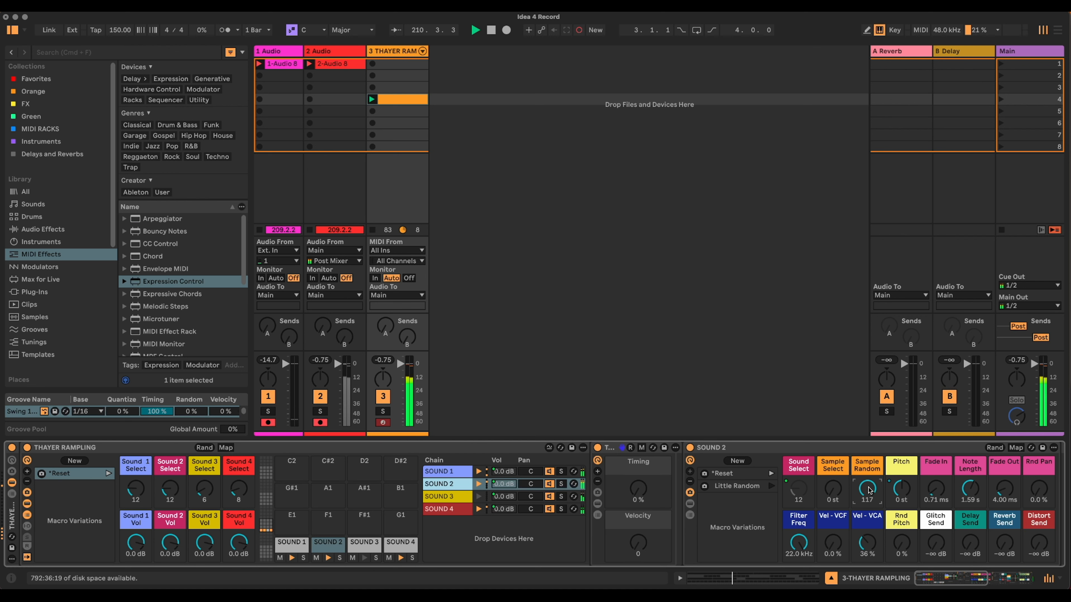
pyautogui.moveTo(970, 490); pyautogui.dragTo(970, 510)
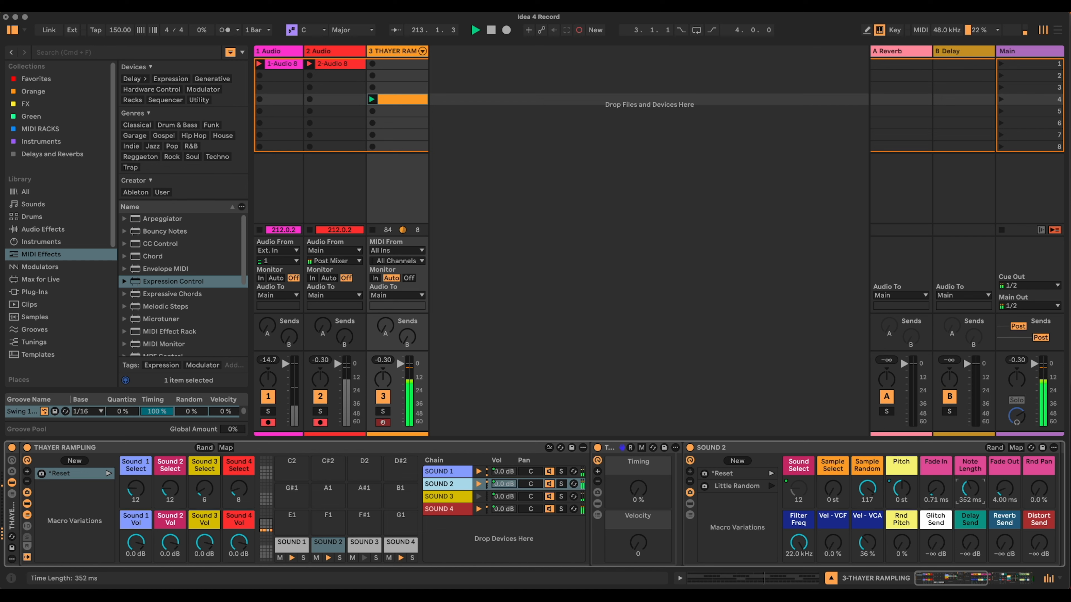
pyautogui.moveTo(994, 489); pyautogui.dragTo(993, 473)
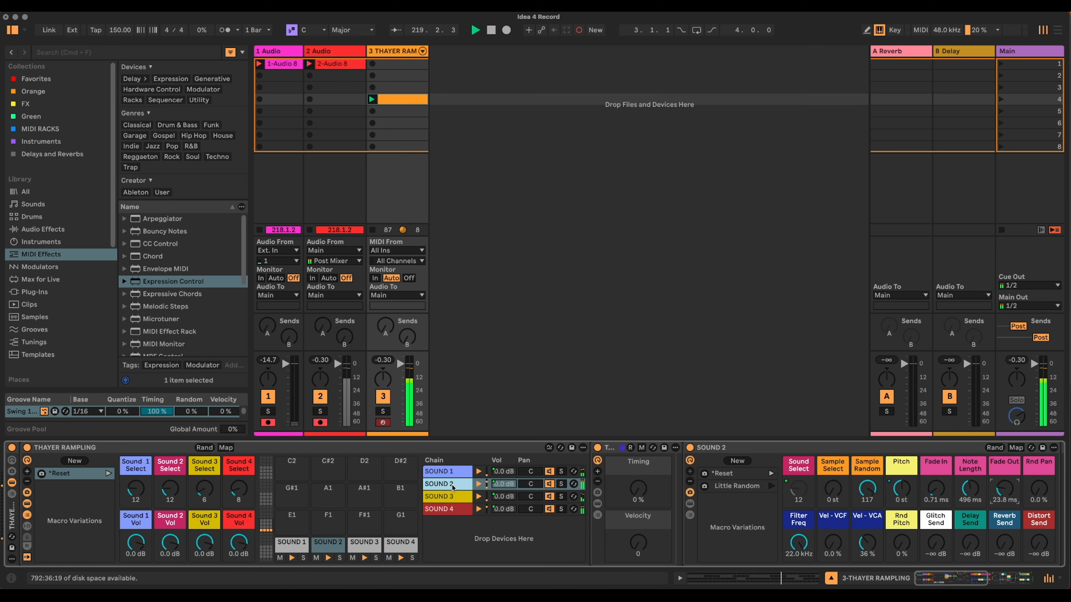
# - Set SOUND 2's Reverb Send to -26.0 dB
pyautogui.moveTo(1000, 543); pyautogui.dragTo(1001, 519)
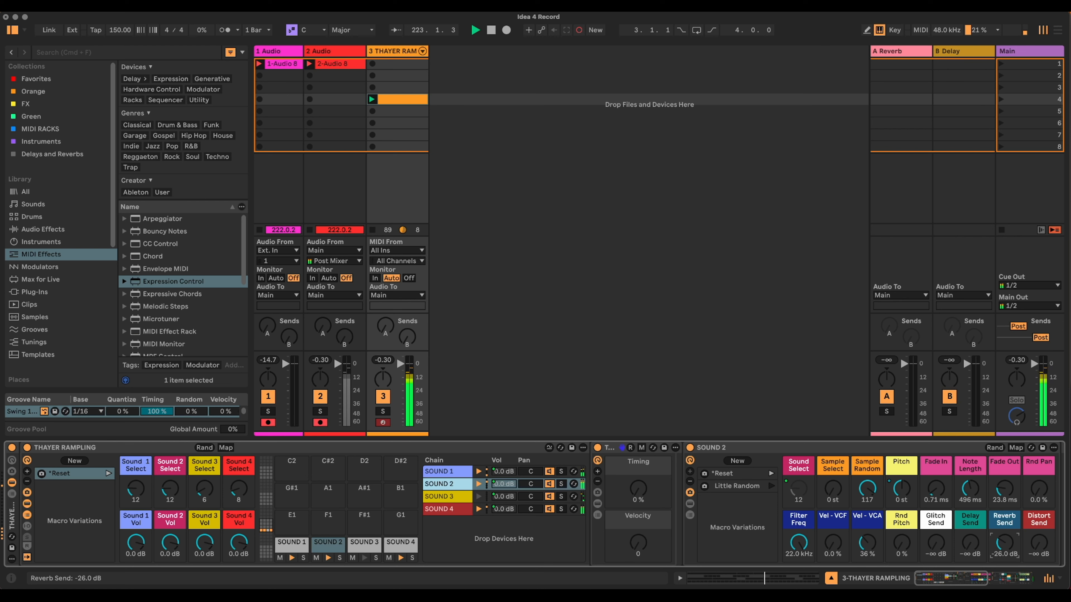
pyautogui.click(632, 339)
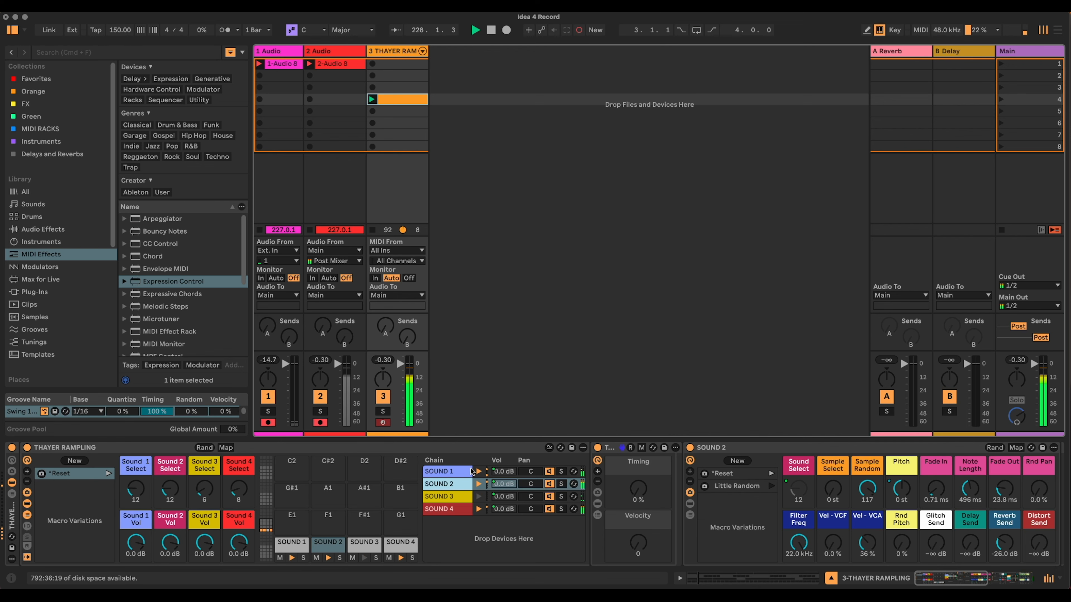
# - Add an Align Delay effect after the SOUND 4 rack and set its right delay to 1.40 ms
pyautogui.click(447, 508)
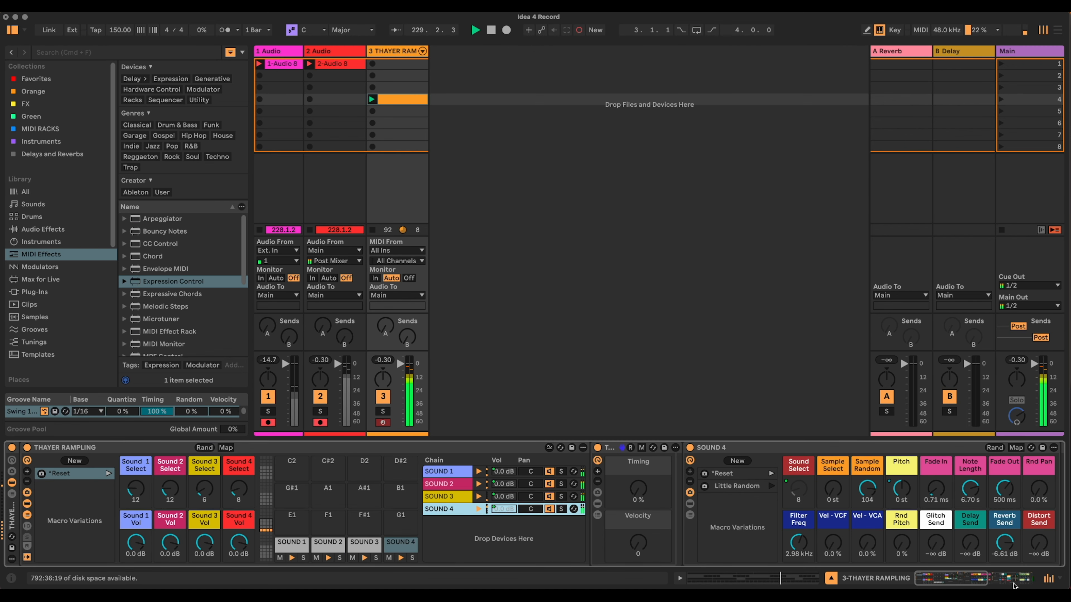
pyautogui.click(1003, 579)
pyautogui.moveTo(1003, 580); pyautogui.dragTo(1007, 581)
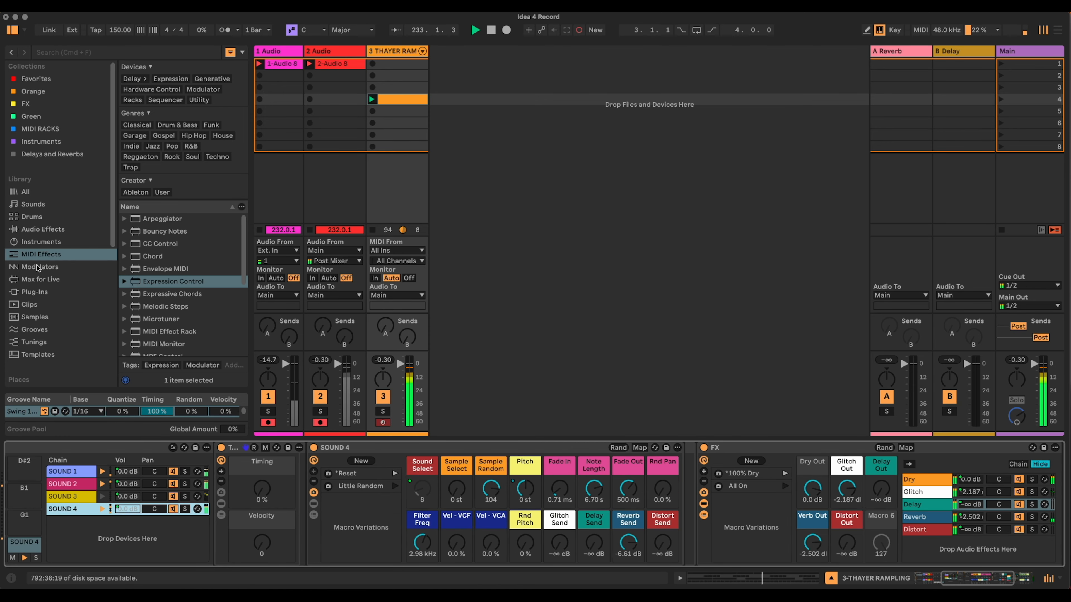
pyautogui.click(49, 230)
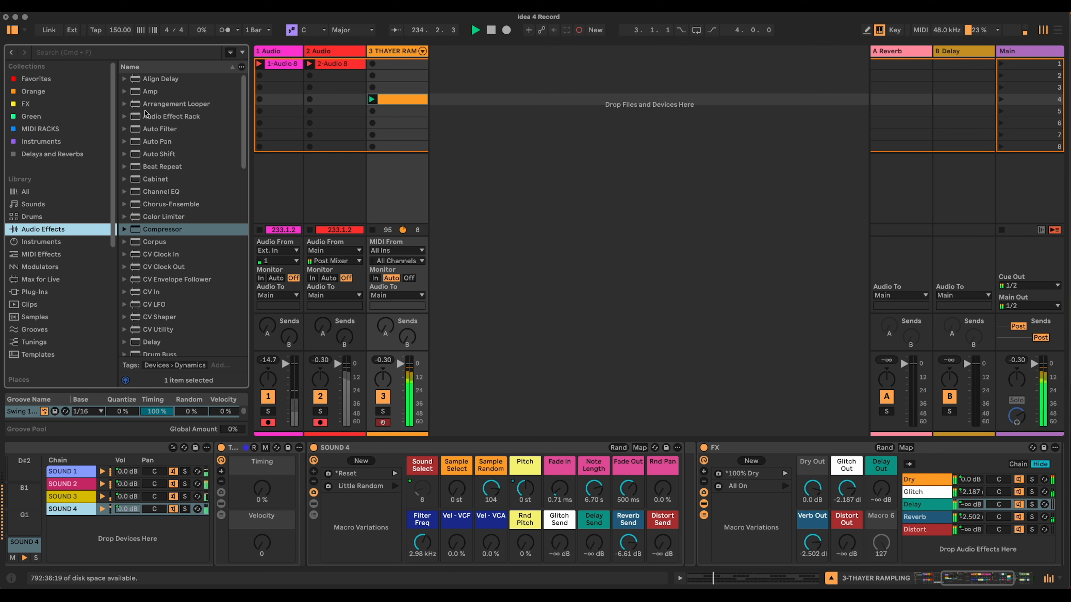
pyautogui.moveTo(155, 78); pyautogui.dragTo(686, 461)
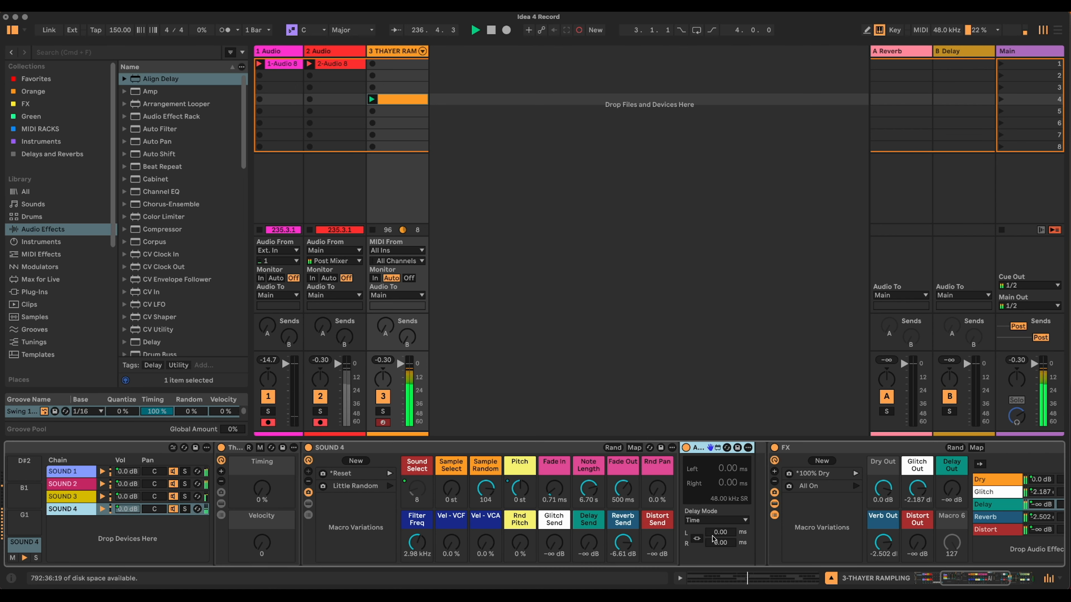
pyautogui.moveTo(721, 540); pyautogui.dragTo(722, 525)
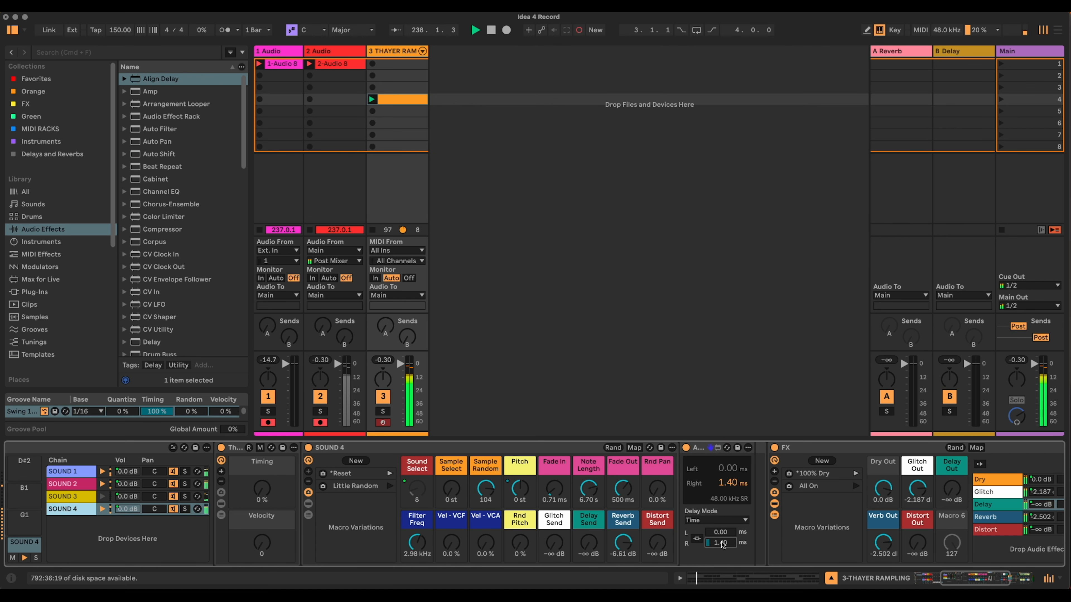
# - Set SOUND 1's Distort Send to -5.51 dB and the FX rack's Distort Out to -1.872 dB
pyautogui.moveTo(946, 580); pyautogui.dragTo(921, 579)
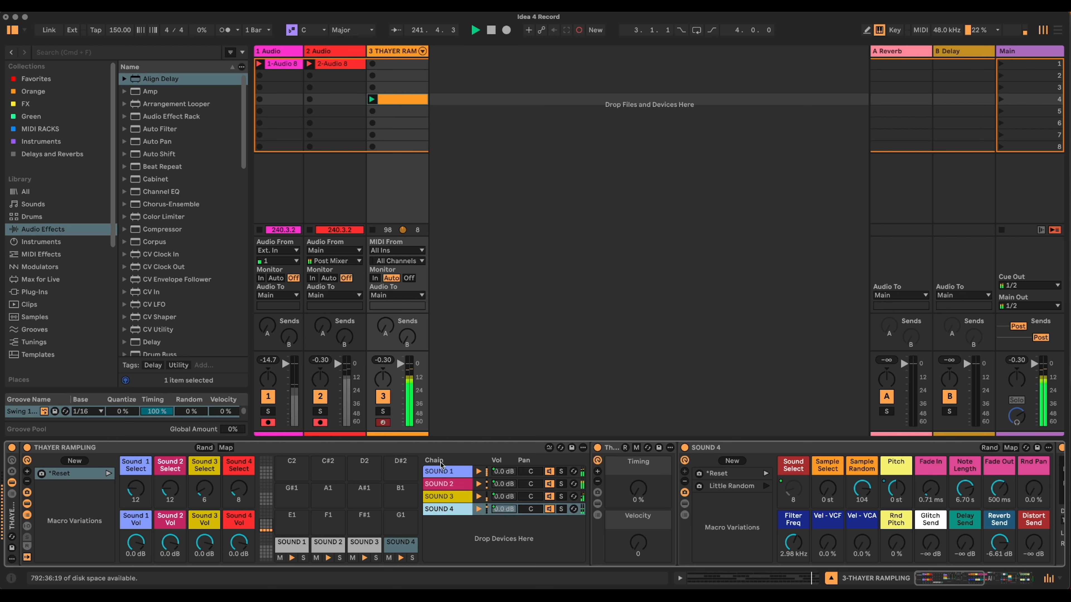
pyautogui.click(443, 471)
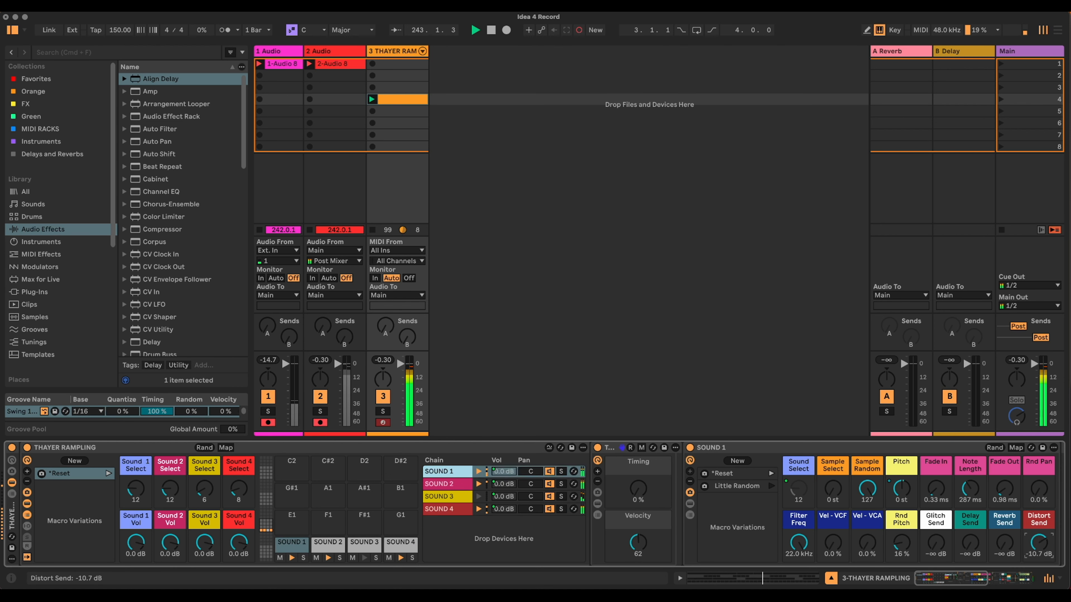
pyautogui.click(977, 582)
pyautogui.moveTo(977, 582); pyautogui.dragTo(1000, 582)
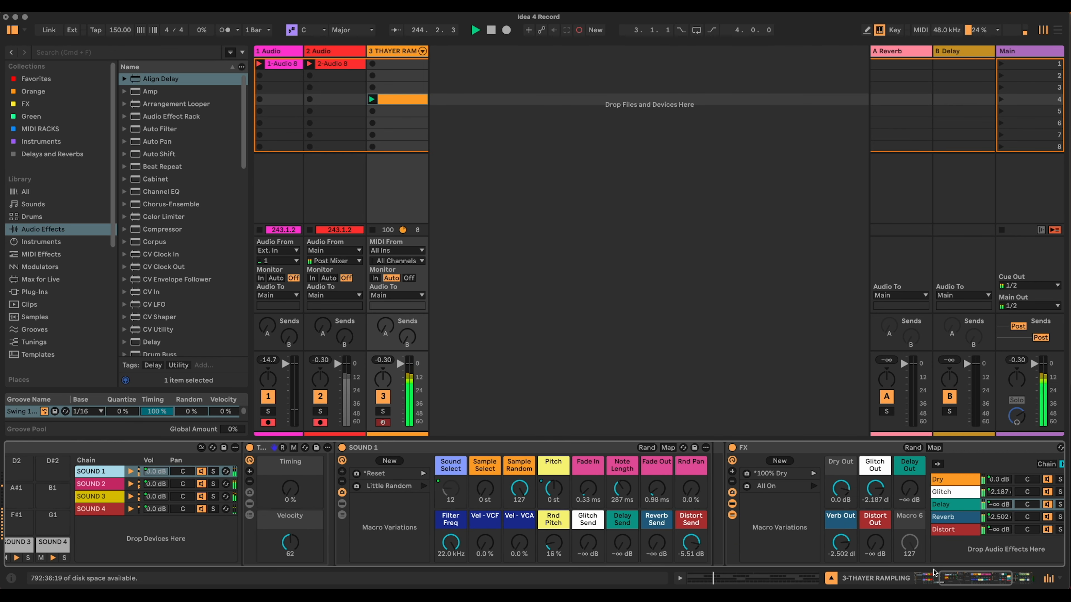
pyautogui.moveTo(871, 544); pyautogui.dragTo(871, 488)
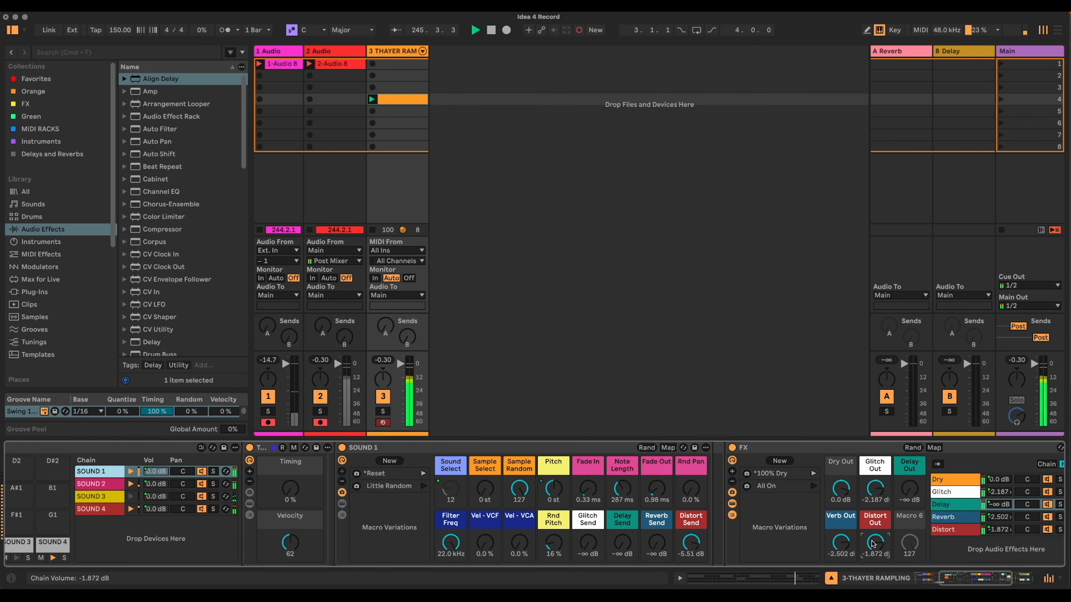
# - In the FX rack's Distort chain, set Drive to 0.2 dB, Dist Amnt to 55 % and LPF to 2.53 kHz, and raise the Verb Send
pyautogui.click(952, 529)
pyautogui.moveTo(969, 581); pyautogui.dragTo(995, 581)
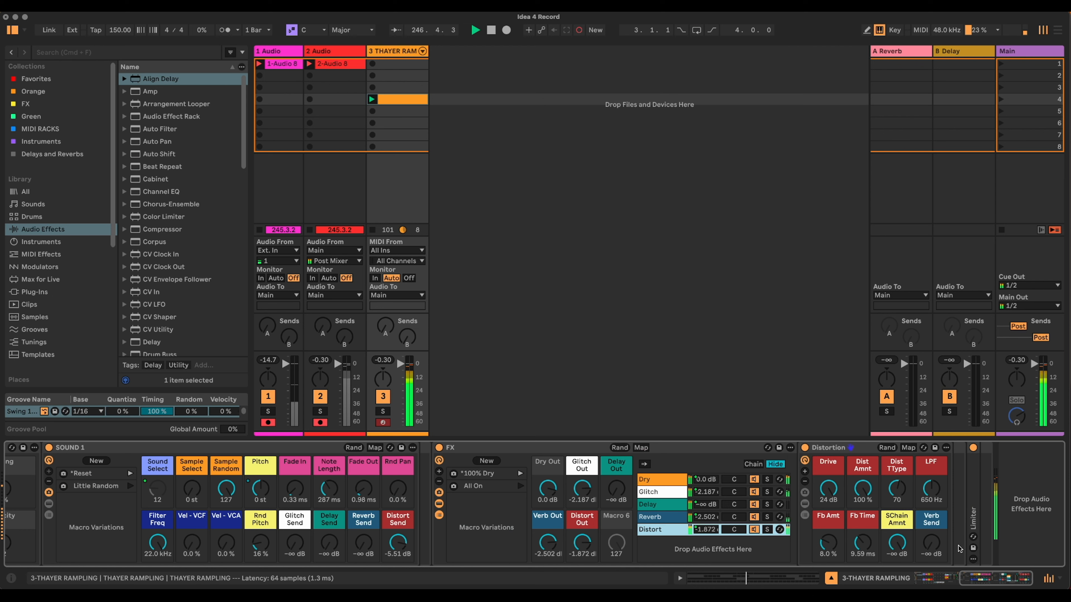
pyautogui.moveTo(863, 489); pyautogui.dragTo(828, 516)
pyautogui.moveTo(931, 488)
pyautogui.mouseDown()
pyautogui.moveTo(931, 461)
pyautogui.moveTo(930, 498)
pyautogui.mouseUp()
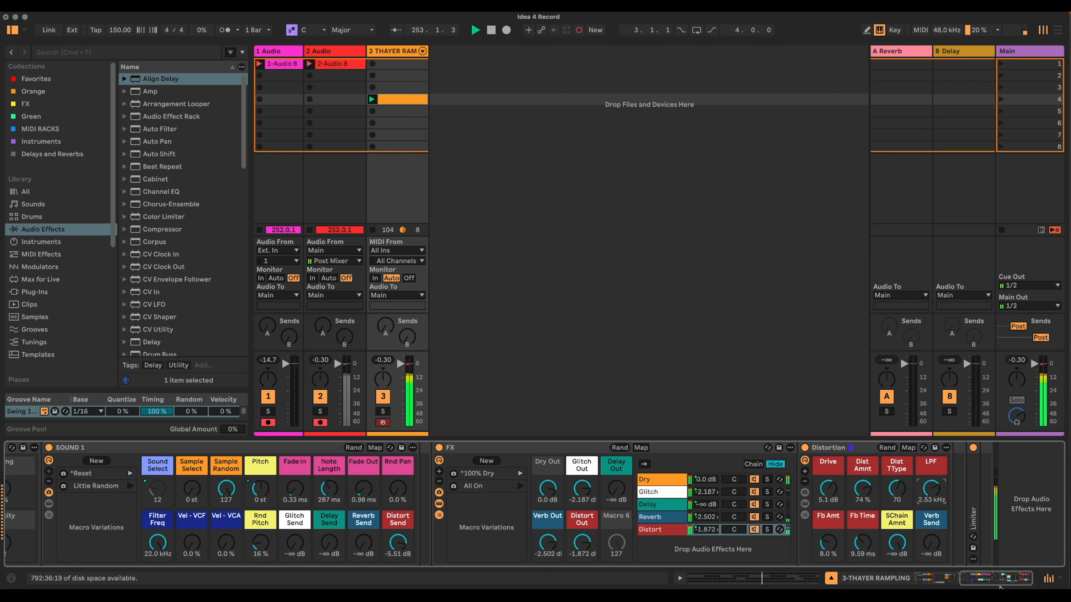
pyautogui.moveTo(999, 580); pyautogui.dragTo(993, 580)
pyautogui.moveTo(943, 501); pyautogui.dragTo(913, 506)
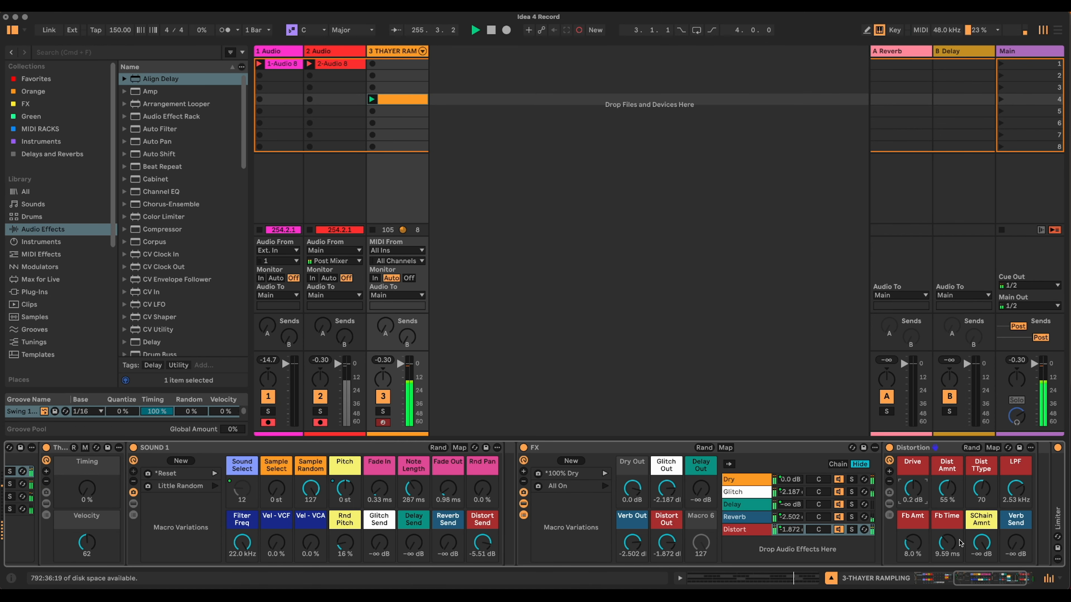
pyautogui.moveTo(985, 582)
pyautogui.mouseDown()
pyautogui.moveTo(937, 585)
pyautogui.moveTo(1001, 580)
pyautogui.mouseUp()
pyautogui.moveTo(935, 547); pyautogui.dragTo(935, 527)
pyautogui.moveTo(964, 574); pyautogui.dragTo(922, 579)
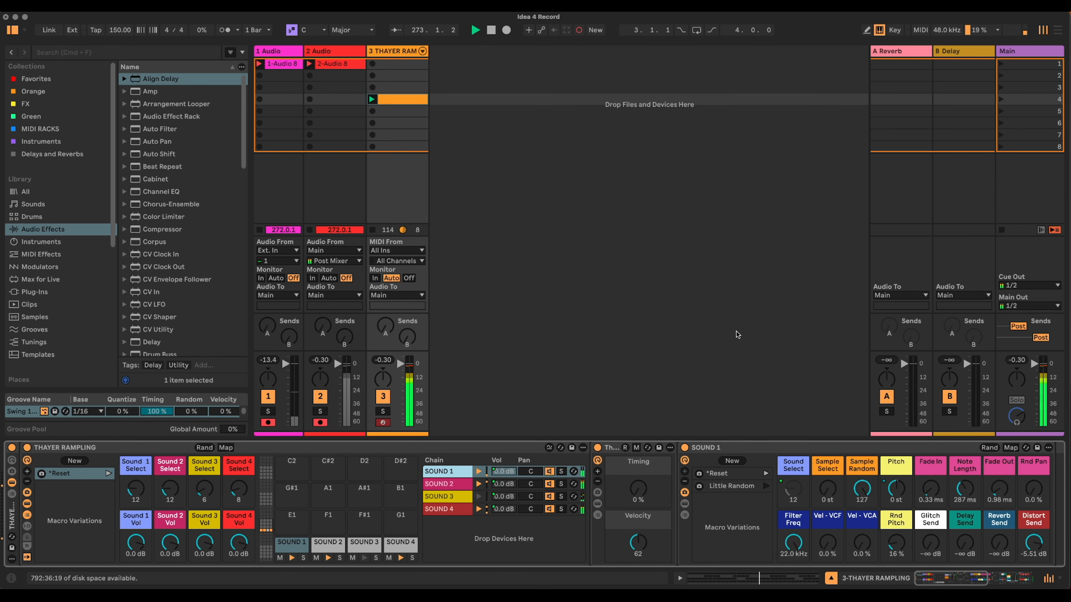
# - Consult the Soundbank 2 entries in the RAMPING SOUNDBANK LIST, and set the rack's Sound 2 Select to 47
pyautogui.press('super+Tab')
pyautogui.press('super+Tab')
pyautogui.press('super+Tab')
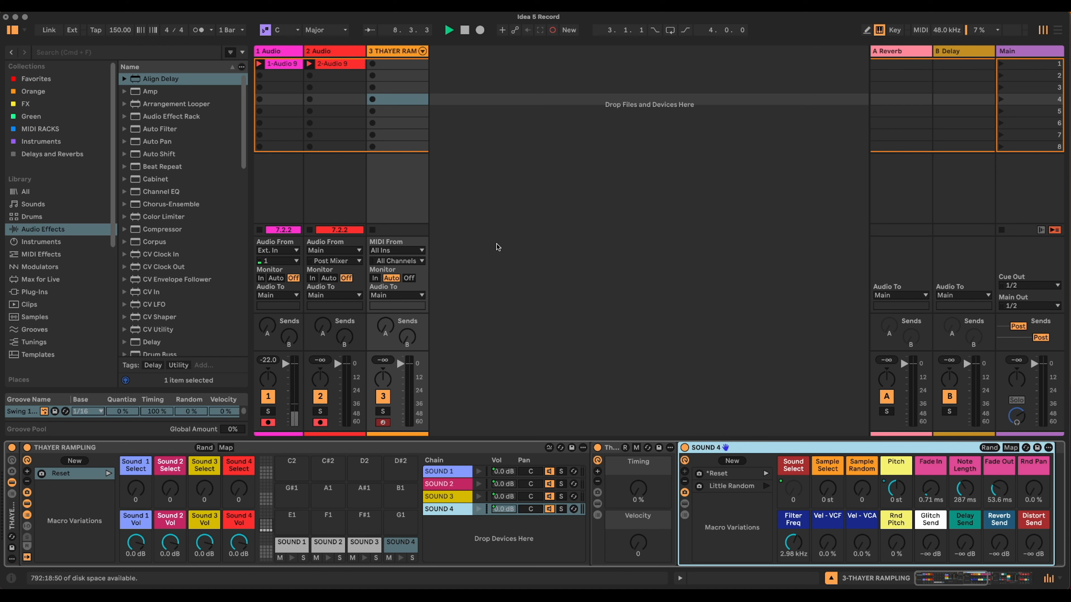
pyautogui.press('super+Tab')
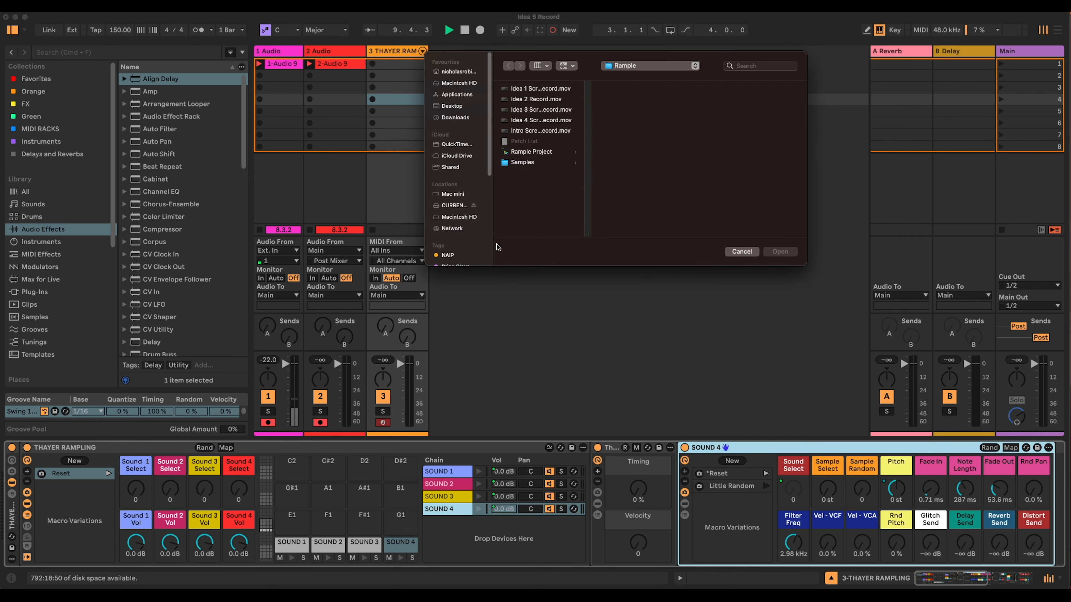
pyautogui.press('super+Tab')
pyautogui.press('super+Tab')
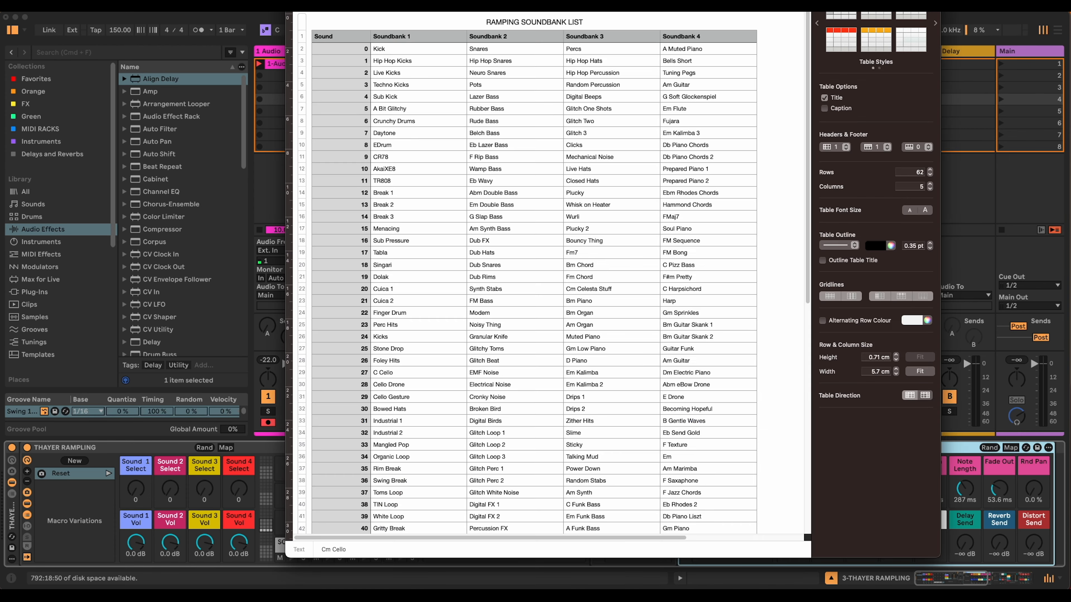
pyautogui.scroll(-5, 523, 378)
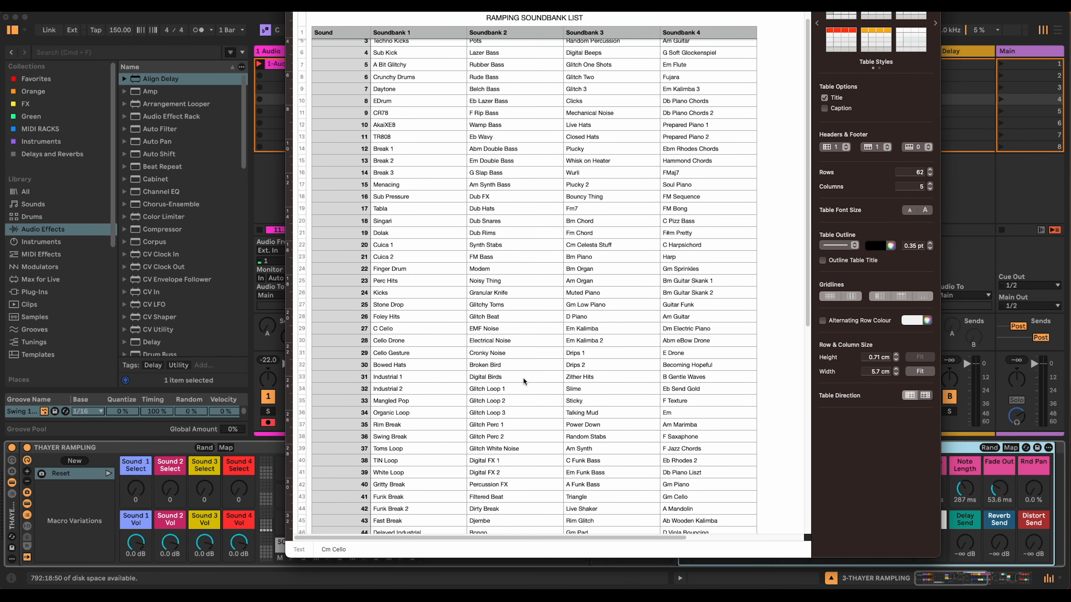
pyautogui.scroll(-2, 523, 379)
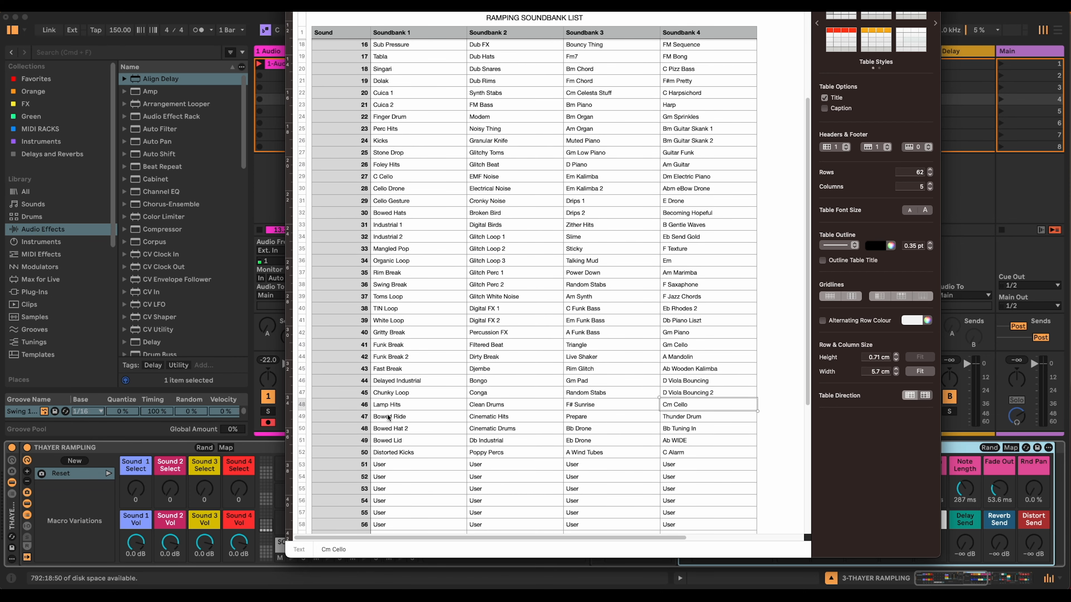
pyautogui.click(980, 255)
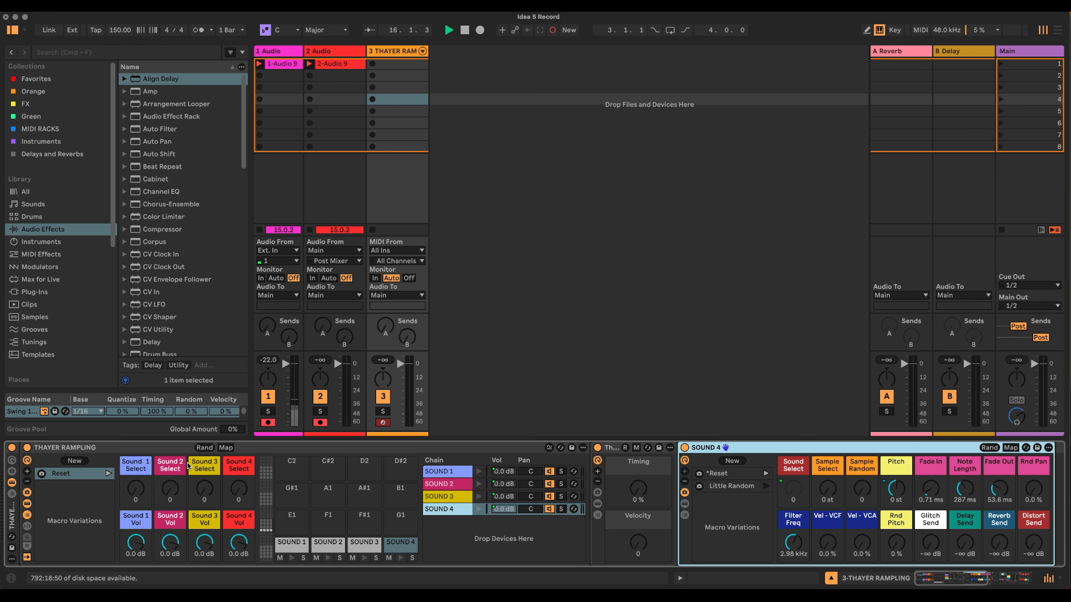
pyautogui.click(175, 488)
pyautogui.write('47')
pyautogui.press('Return')
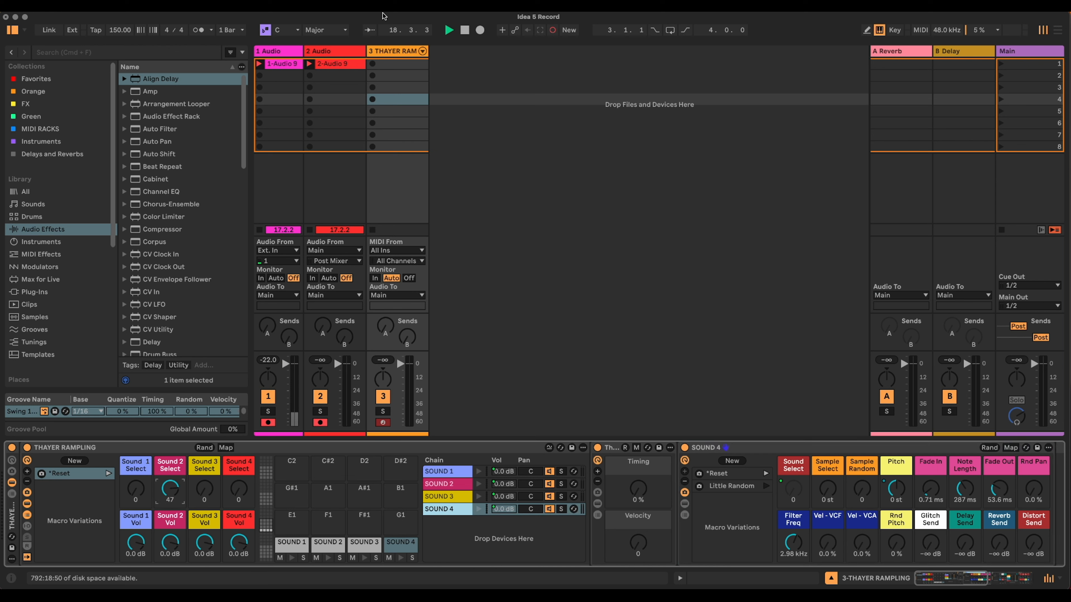
# - Create a one-bar clip in slot 4 with a single SOUND 2 note from 1 to 1.3, and lower its chance
pyautogui.doubleClick(407, 100)
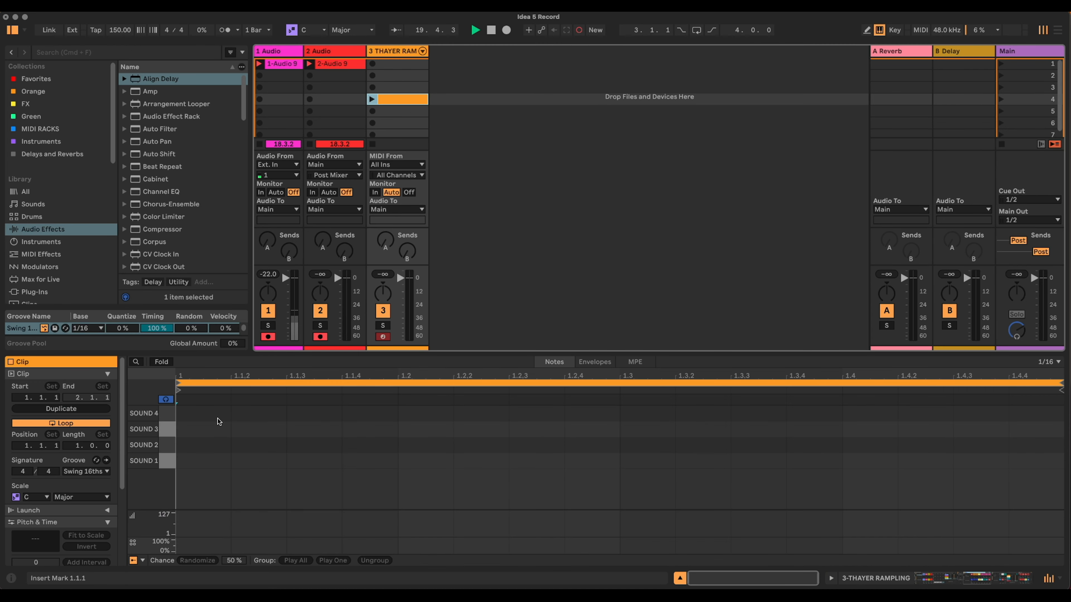
pyautogui.click(203, 452)
pyautogui.doubleClick(220, 450)
pyautogui.moveTo(228, 446); pyautogui.dragTo(619, 447)
pyautogui.moveTo(177, 539); pyautogui.dragTo(178, 549)
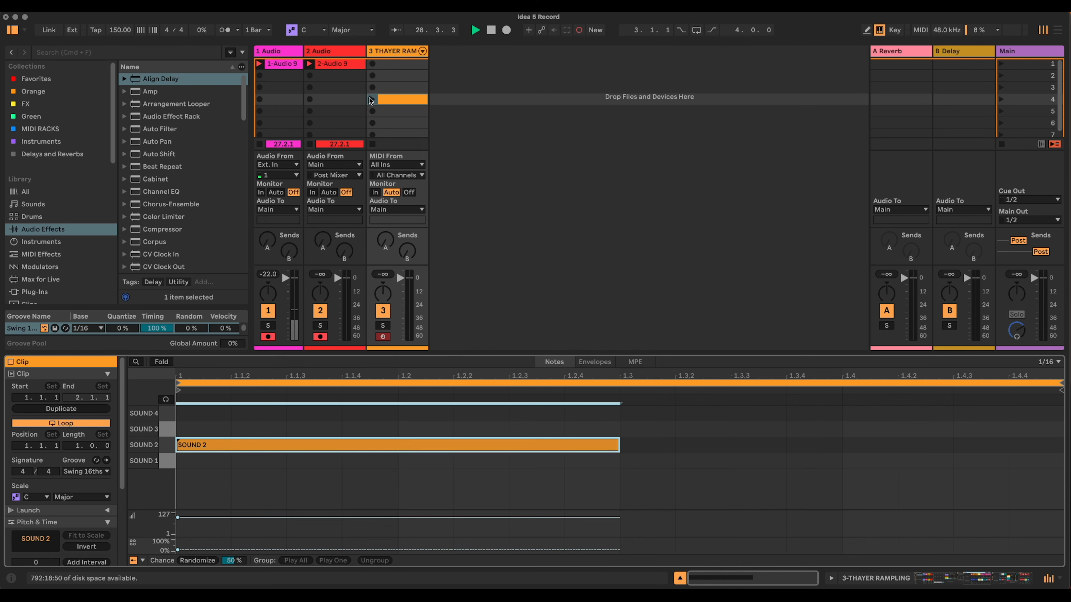
# - Set SOUND 2's Sample Random to 127, Note Length to 3.15 s and Fade Out to 579 ms
pyautogui.click(923, 578)
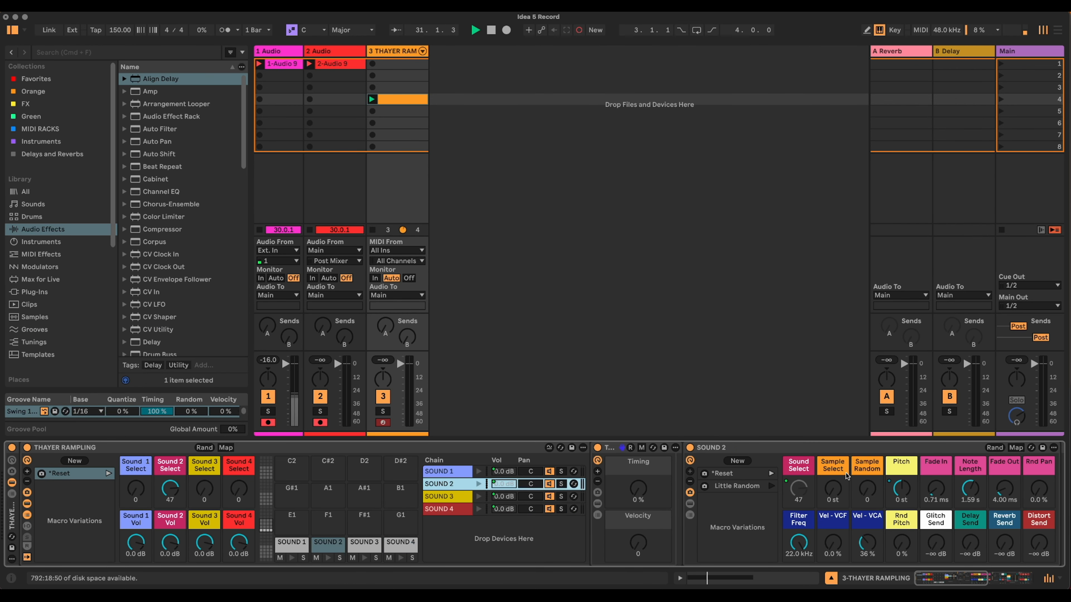
pyautogui.moveTo(871, 486); pyautogui.dragTo(856, 499)
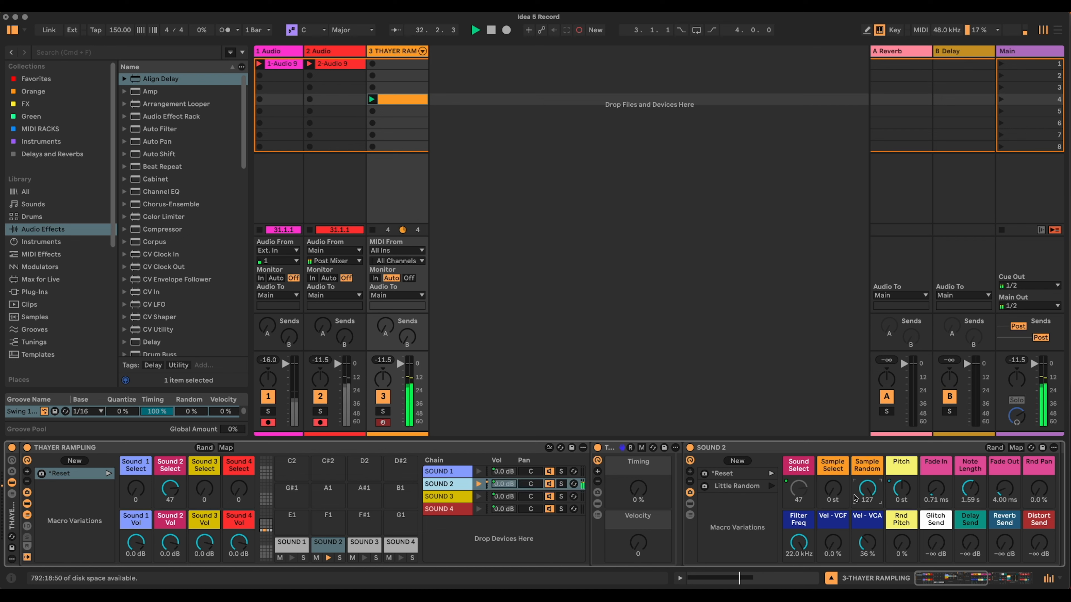
pyautogui.moveTo(970, 489)
pyautogui.mouseDown()
pyautogui.moveTo(969, 469)
pyautogui.moveTo(1004, 485)
pyautogui.moveTo(1004, 457)
pyautogui.moveTo(970, 487)
pyautogui.mouseUp()
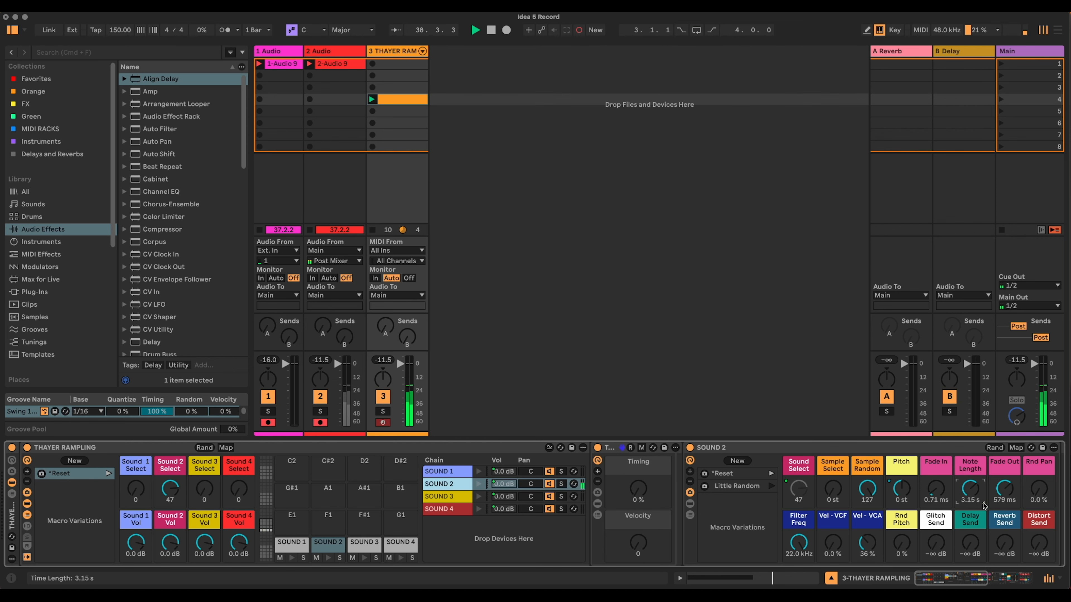
# - Extend the slot 4 clip's loop length to two bars
pyautogui.click(415, 101)
pyautogui.click(75, 445)
pyautogui.press('Up')
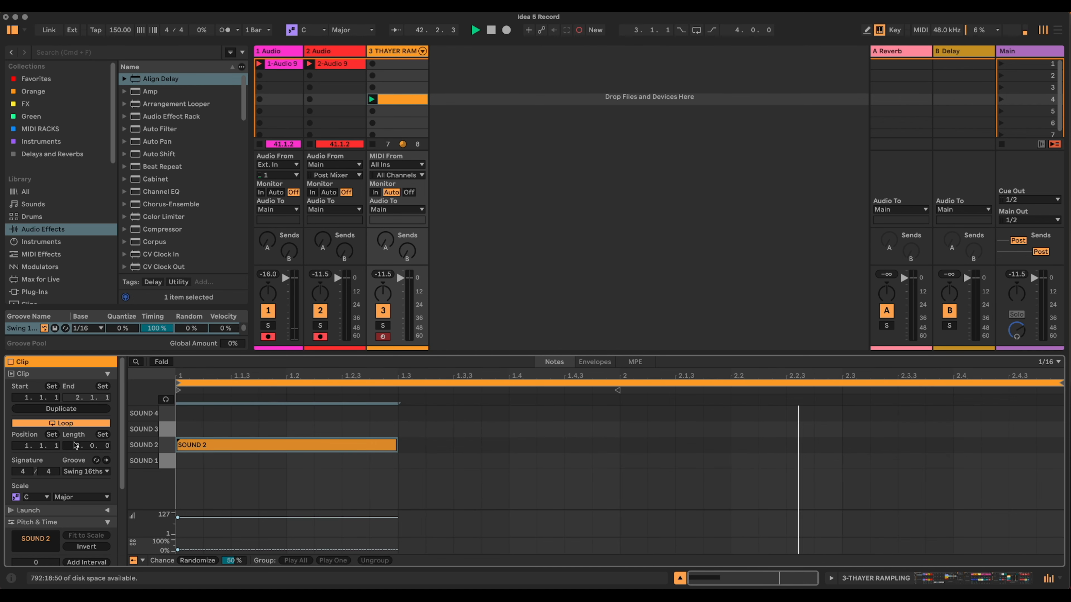
# - Set SOUND 2's random Velocity to 127, Vel - VCA to 43 %, Filter Freq to 1.91 kHz and Vel - VCF to 72 %
pyautogui.click(986, 582)
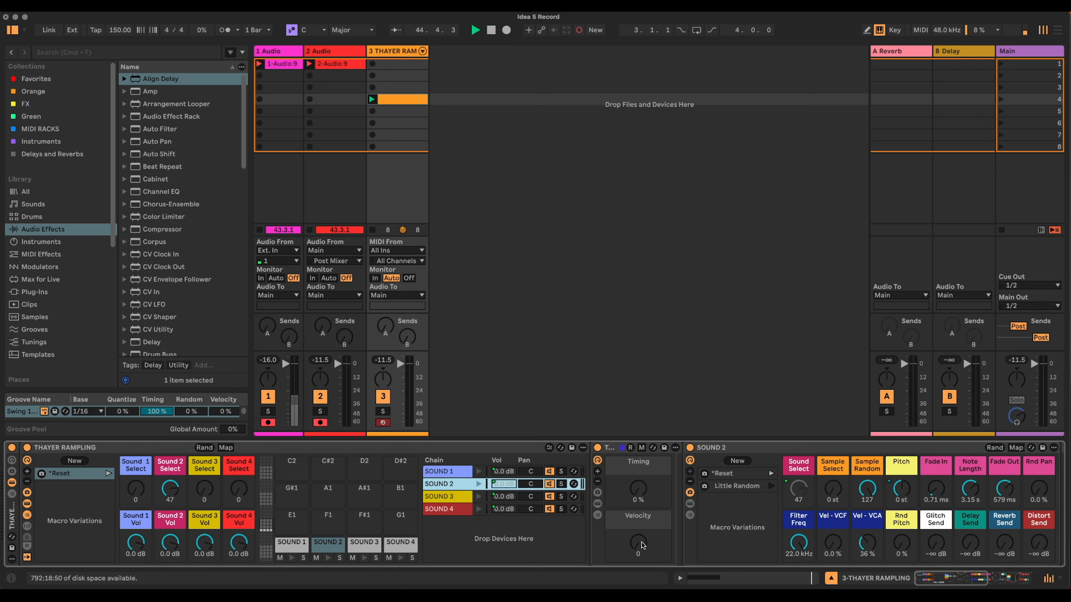
pyautogui.moveTo(648, 555); pyautogui.dragTo(648, 515)
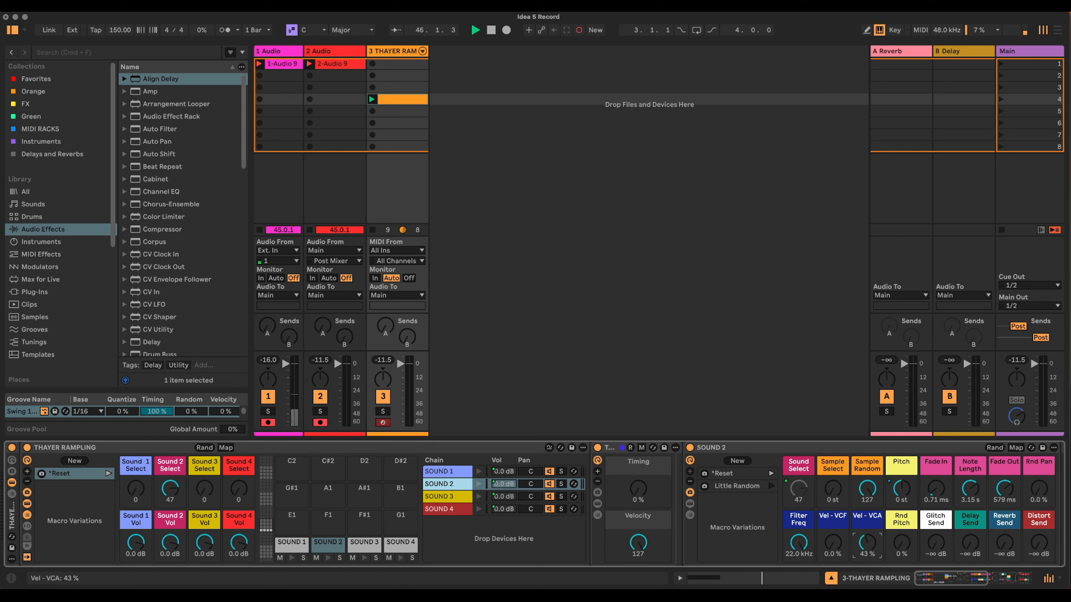
pyautogui.moveTo(798, 543); pyautogui.dragTo(833, 521)
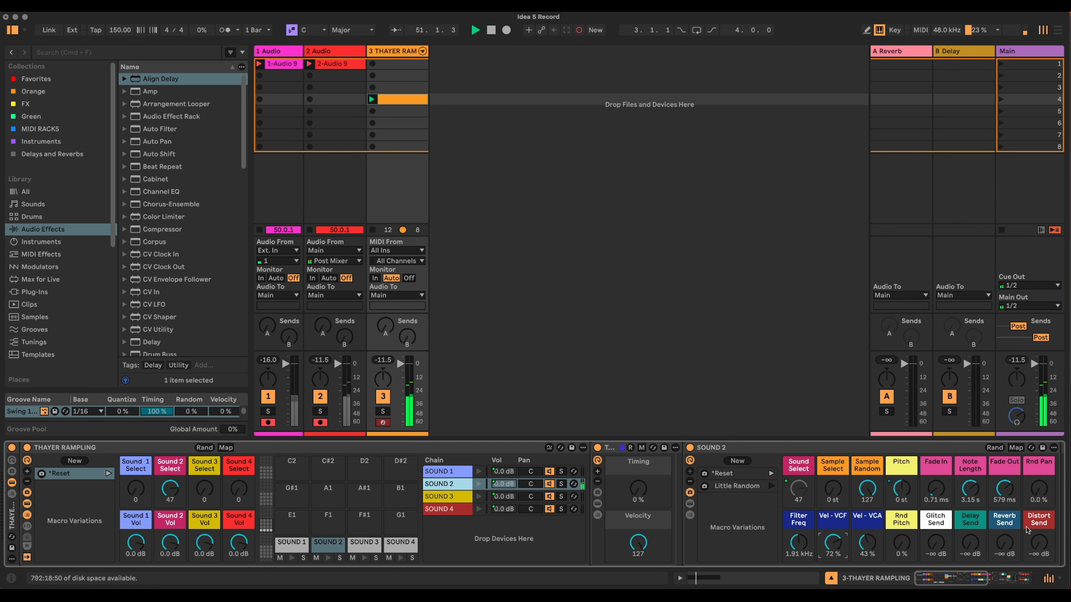
# - Set SOUND 2's Reverb Send to -5.51 dB and the FX rack's Verb Out to -6.912 dB
pyautogui.moveTo(1004, 544); pyautogui.dragTo(1004, 530)
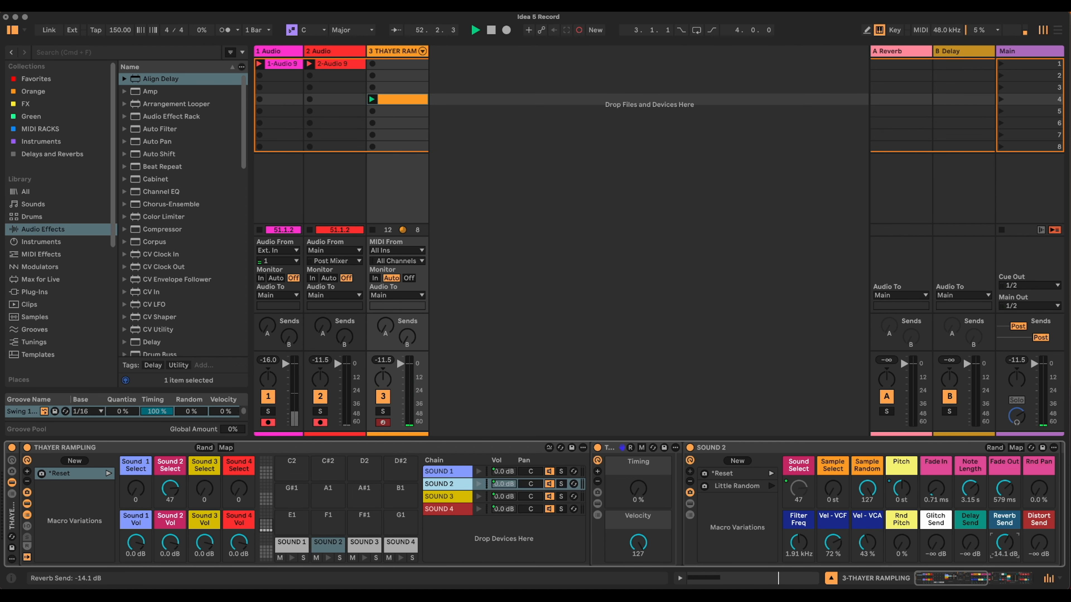
pyautogui.moveTo(970, 579); pyautogui.dragTo(993, 577)
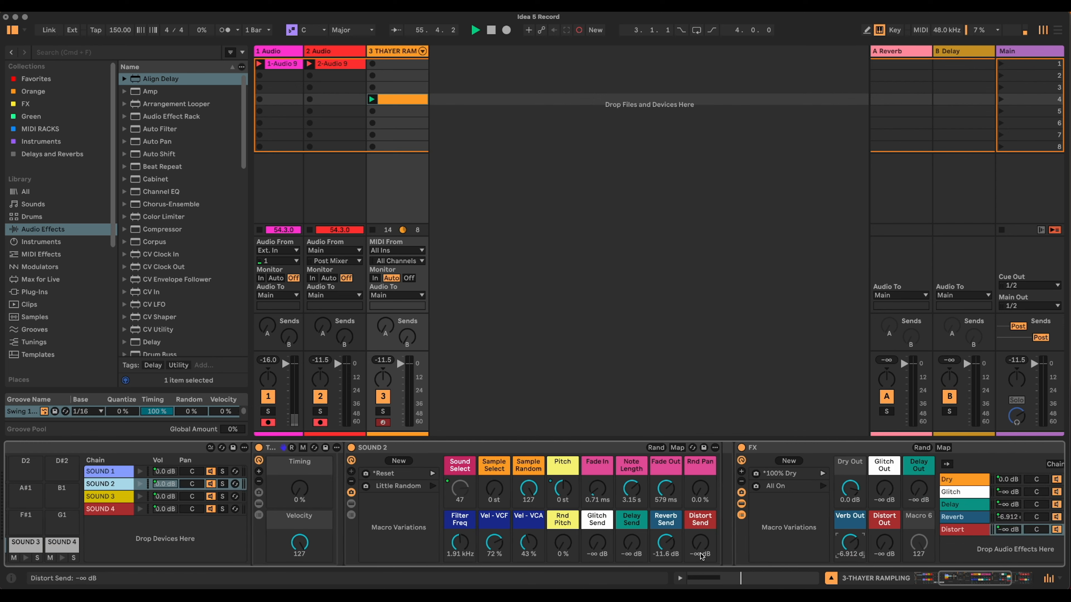
pyautogui.moveTo(675, 542); pyautogui.dragTo(675, 527)
pyautogui.moveTo(966, 578); pyautogui.dragTo(934, 579)
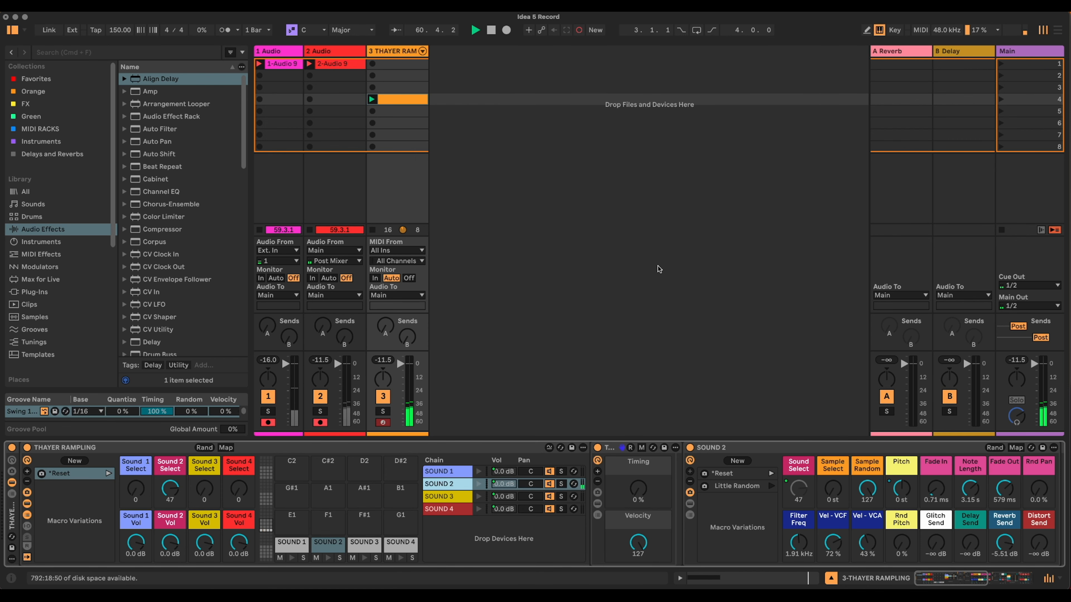
# - Switch to the Ramping Soundbank list to look up Cm Cello, and set Sound 4 Select to 46 in Live
pyautogui.press('super+Tab')
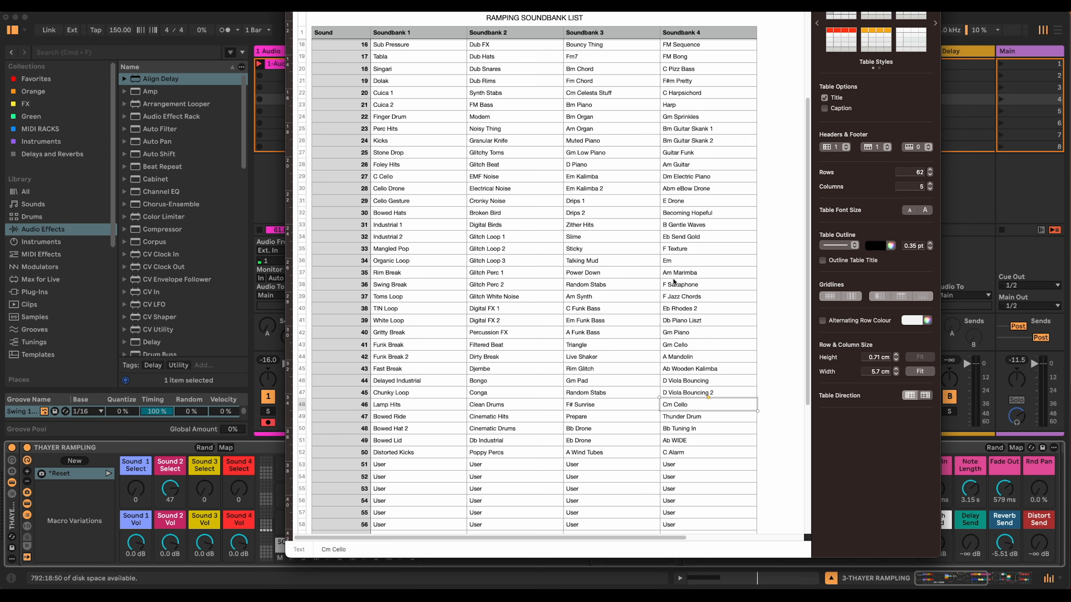
pyautogui.scroll(-2, 683, 299)
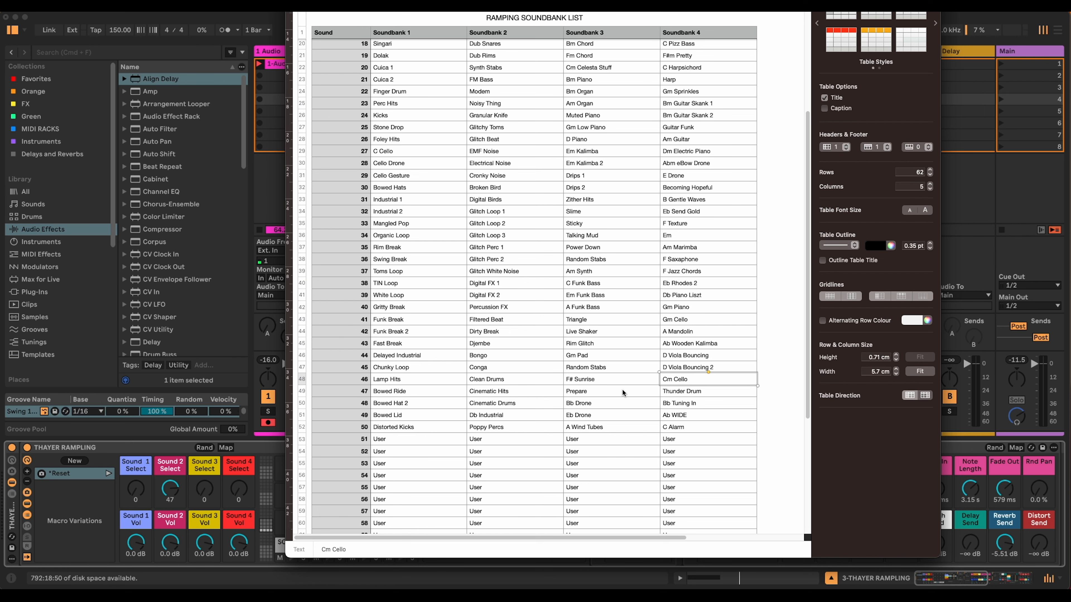
pyautogui.click(984, 257)
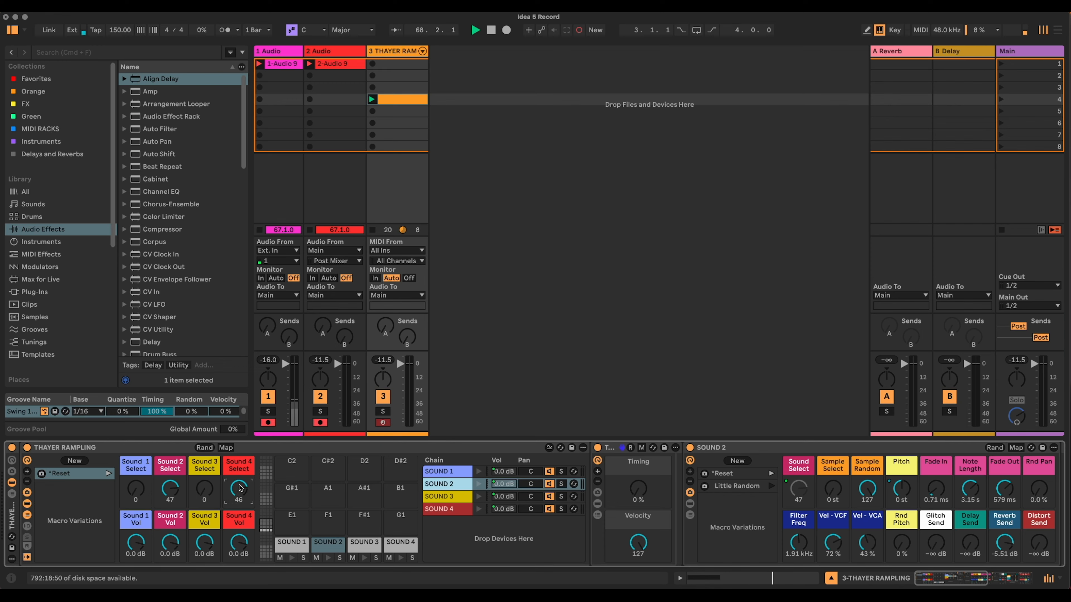
# - Fill the slot 4 clip's two bars with four consecutive half-bar notes in the SOUND 4 lane
pyautogui.hotkey('shift', 'Tab')
pyautogui.doubleClick(201, 413)
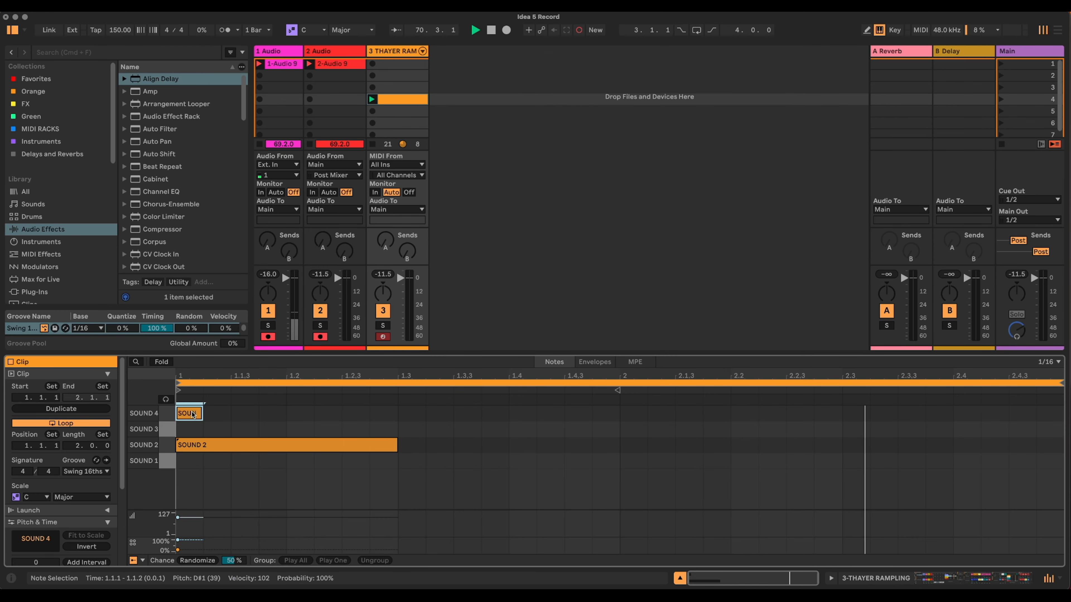
pyautogui.moveTo(201, 413); pyautogui.dragTo(397, 406)
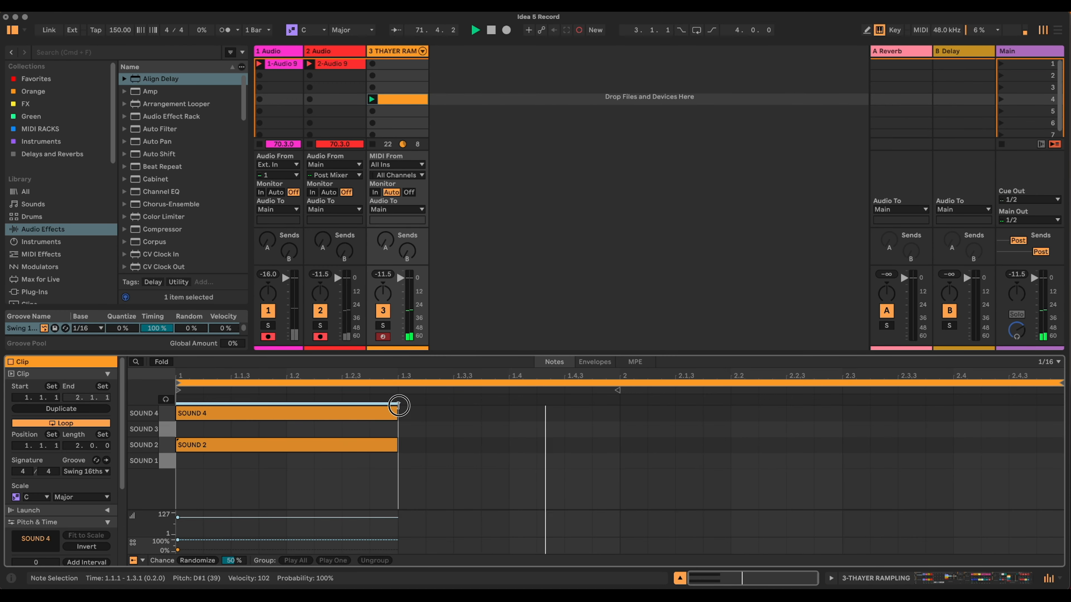
pyautogui.press('super+d')
pyautogui.press('super+d')
pyautogui.press('super+d')
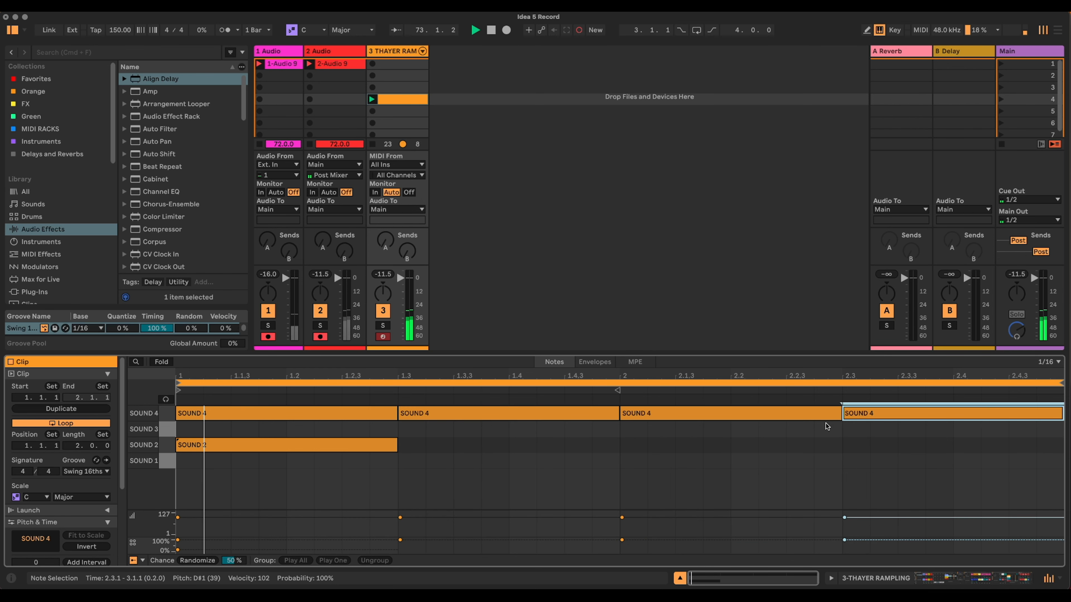
# - Lower the chance of all four SOUND 4 notes together
pyautogui.moveTo(890, 435); pyautogui.dragTo(351, 392)
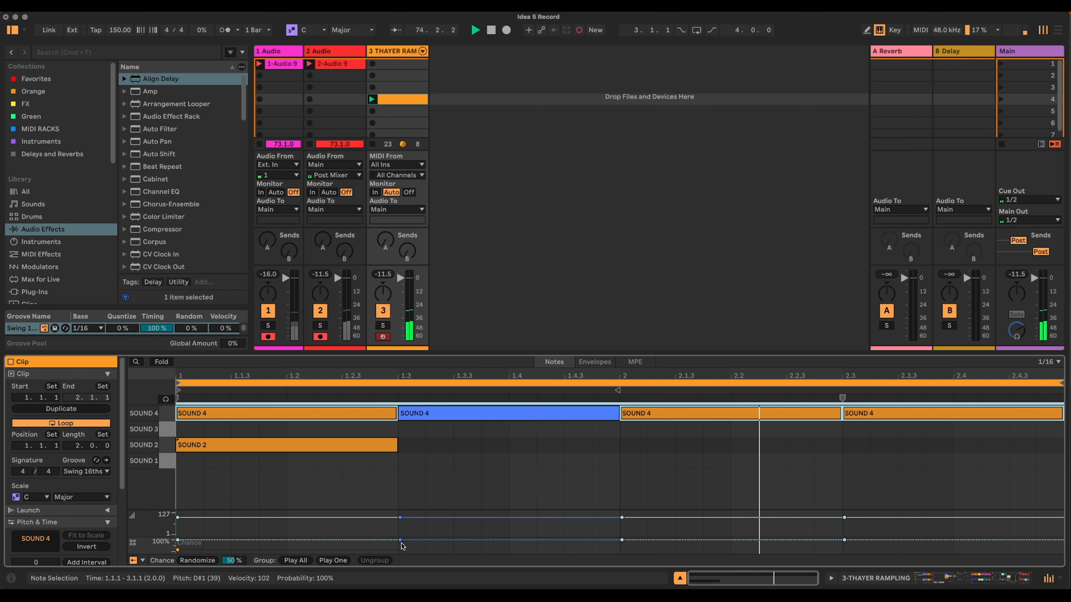
pyautogui.moveTo(508, 541); pyautogui.dragTo(508, 547)
pyautogui.moveTo(401, 547); pyautogui.dragTo(401, 548)
# - Set SOUND 4's Fade In to 538 ms, Note Length to 5.10 s, Fade Out to 412 ms, Sample Random to 127 and Pitch to +4 st
pyautogui.hotkey('shift', 'Tab')
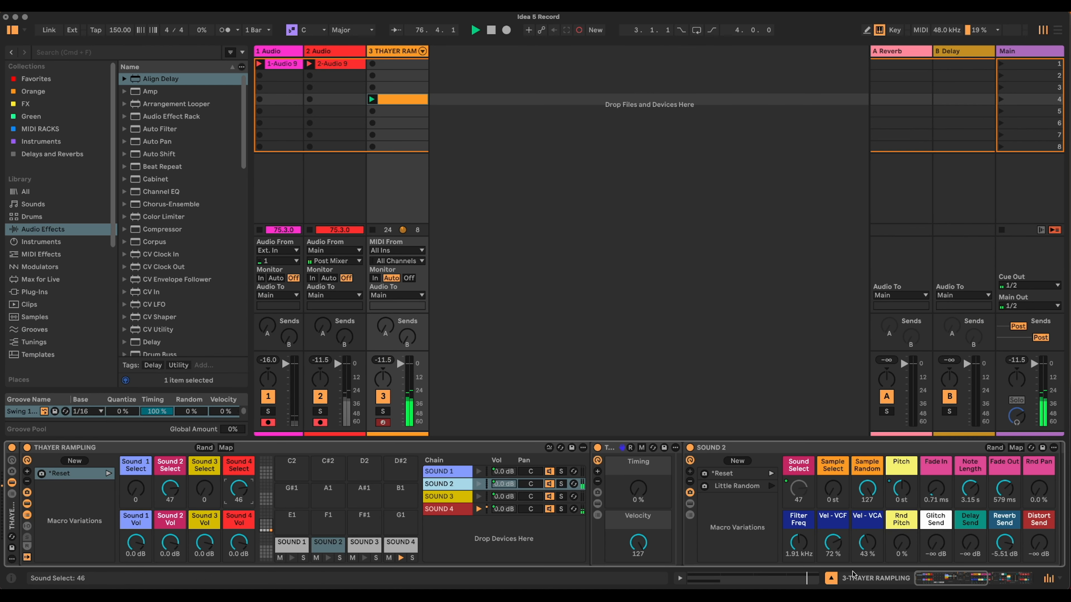
pyautogui.click(443, 509)
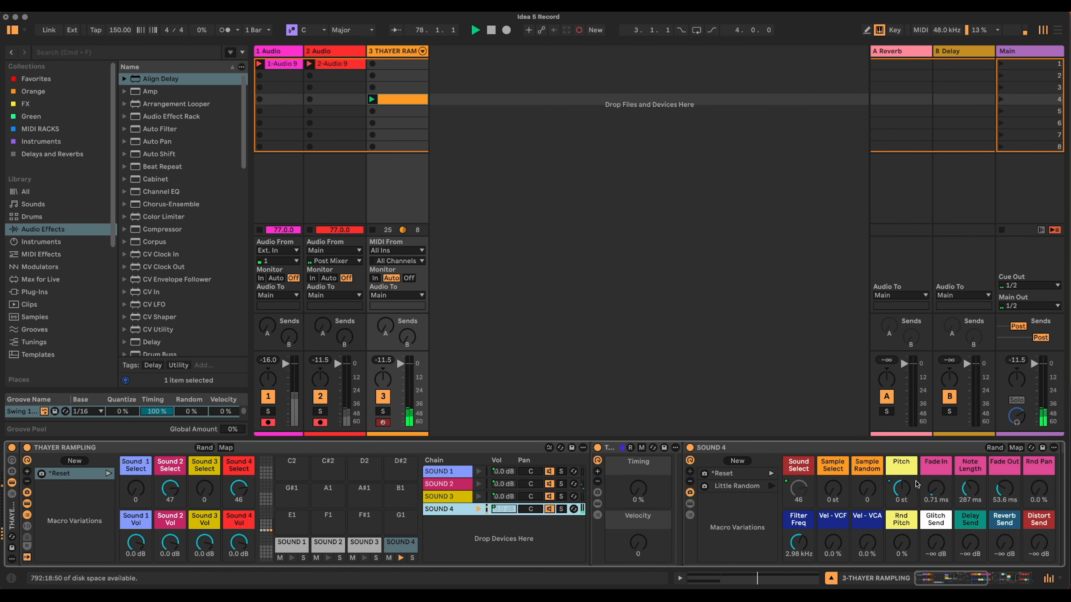
pyautogui.moveTo(935, 490); pyautogui.dragTo(935, 456)
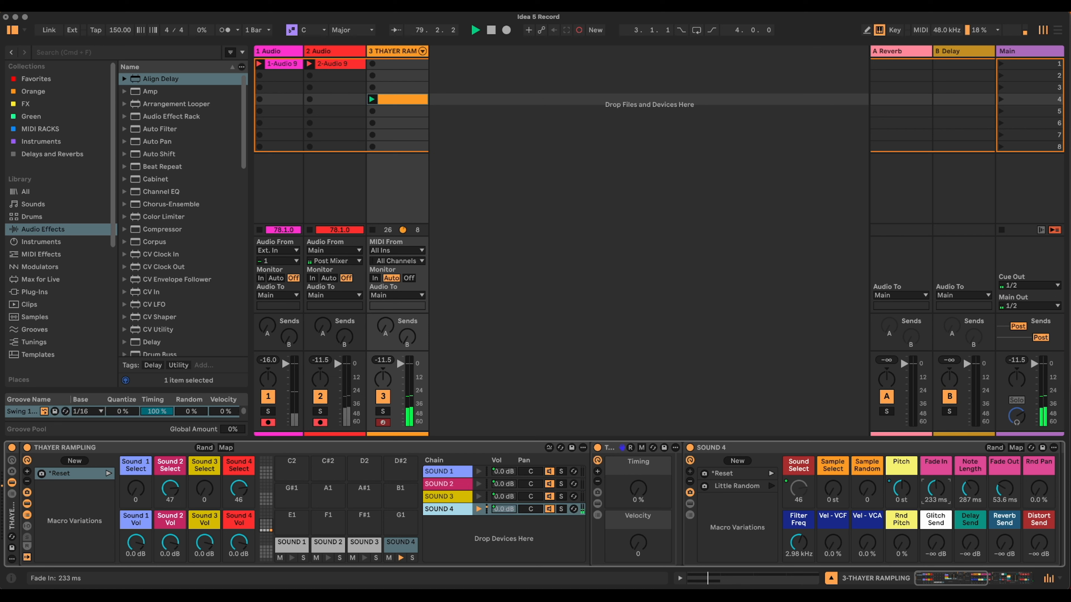
pyautogui.moveTo(970, 489); pyautogui.dragTo(970, 447)
pyautogui.moveTo(1002, 489); pyautogui.dragTo(1002, 468)
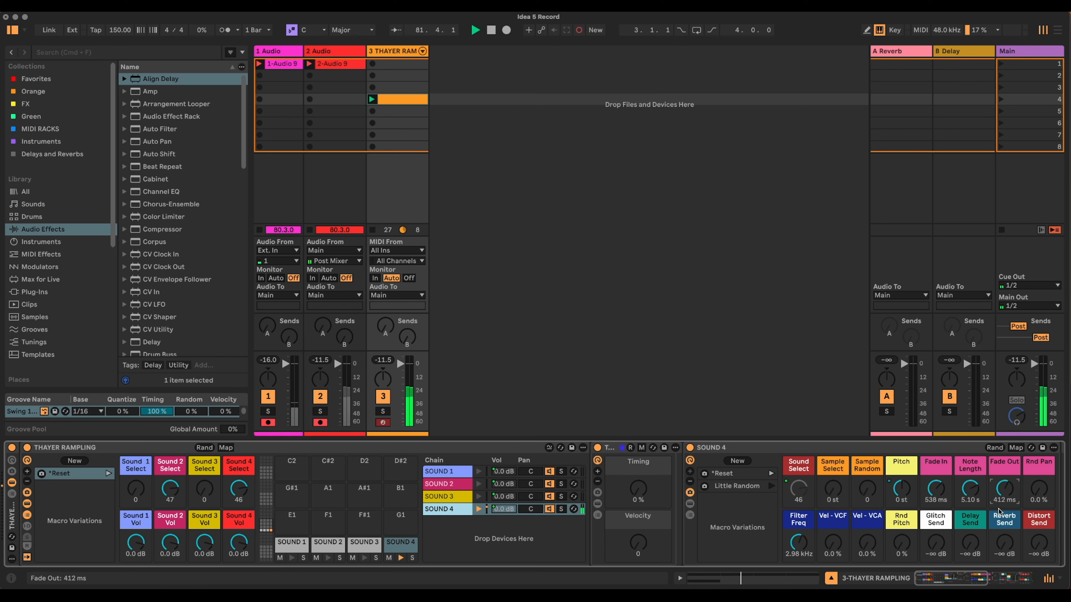
pyautogui.moveTo(871, 491); pyautogui.dragTo(868, 477)
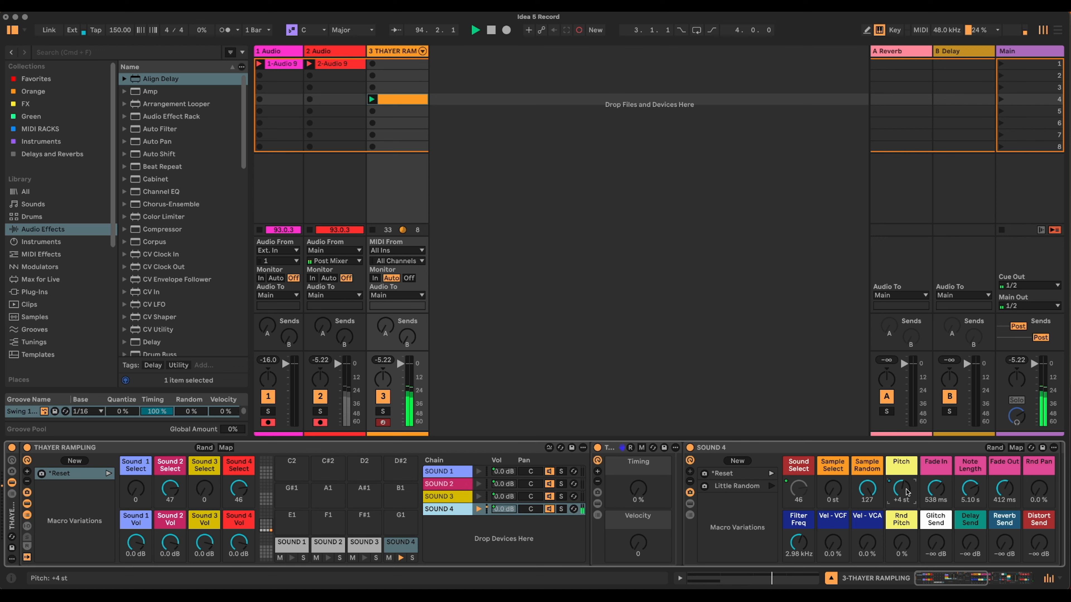
# - Set SOUND 4's Reverb Send to -1.38 dB, Filter Freq to 9.05 kHz, random Velocity to 127, Vel - VCA to 61 % and Rnd Pan to 100 %
pyautogui.moveTo(1004, 544); pyautogui.dragTo(1004, 532)
pyautogui.moveTo(798, 543)
pyautogui.mouseDown()
pyautogui.moveTo(799, 521)
pyautogui.moveTo(798, 530)
pyautogui.mouseUp()
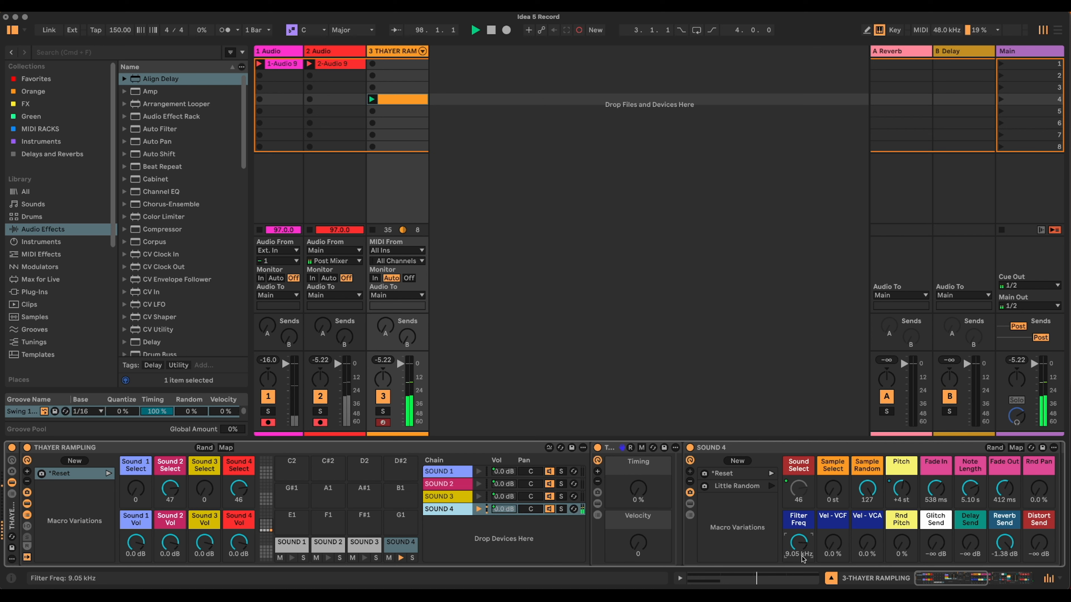
pyautogui.moveTo(642, 544); pyautogui.dragTo(642, 494)
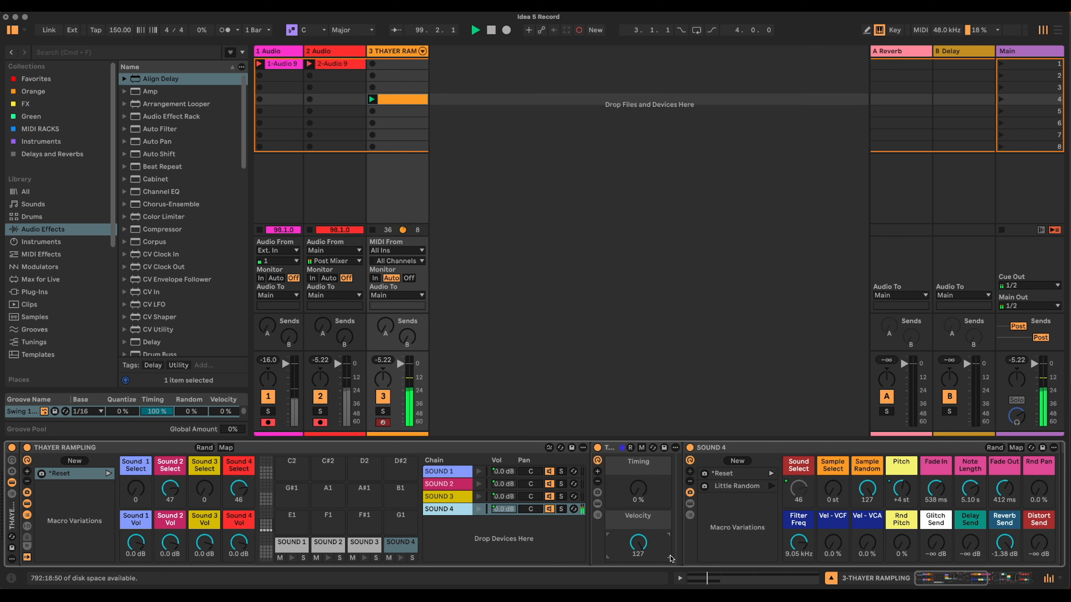
pyautogui.moveTo(867, 544); pyautogui.dragTo(867, 511)
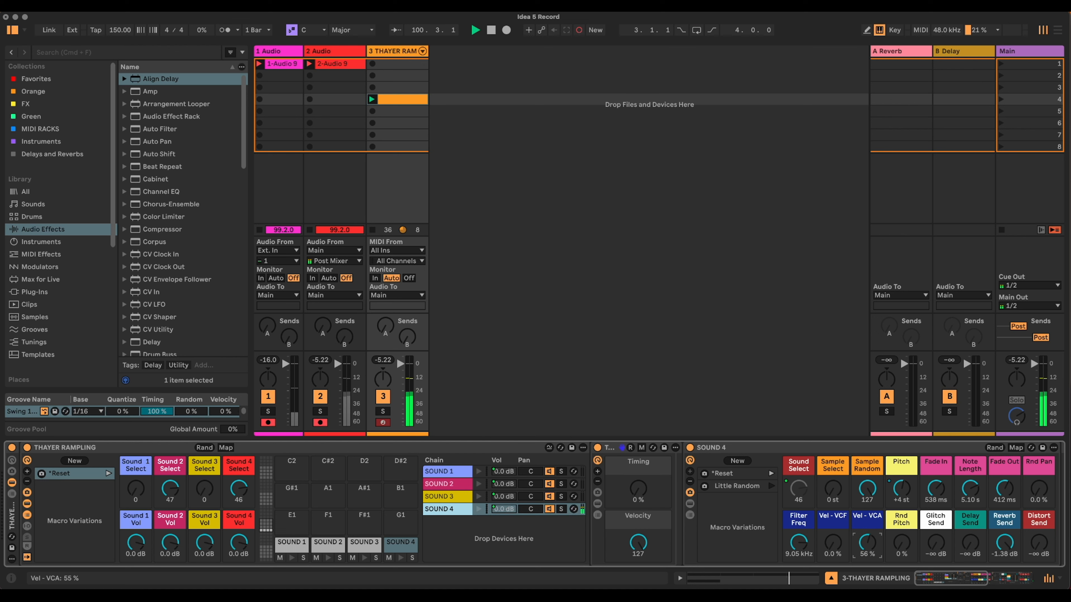
pyautogui.moveTo(1040, 493); pyautogui.dragTo(1039, 455)
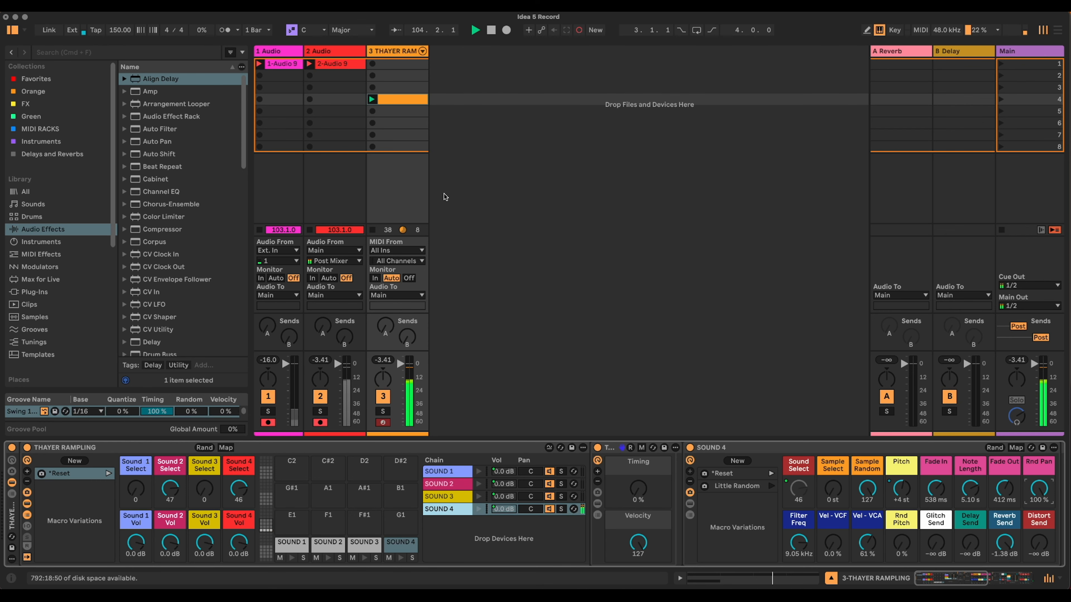
# - Set the chance of the SOUND 2 note in the slot 4 clip to 45 %
pyautogui.doubleClick(411, 99)
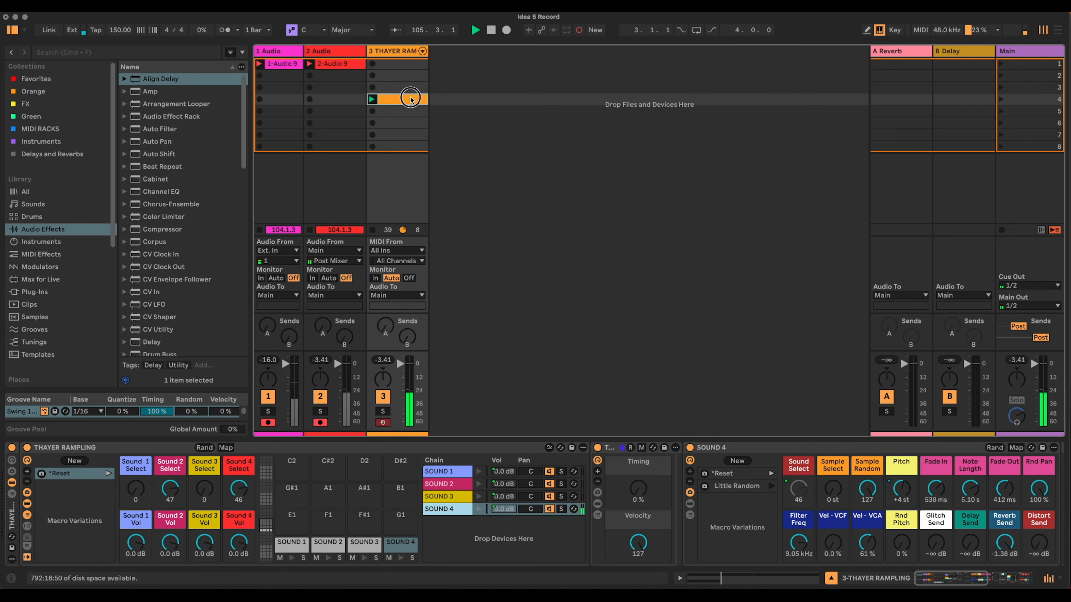
pyautogui.click(242, 448)
pyautogui.moveTo(178, 550); pyautogui.dragTo(177, 546)
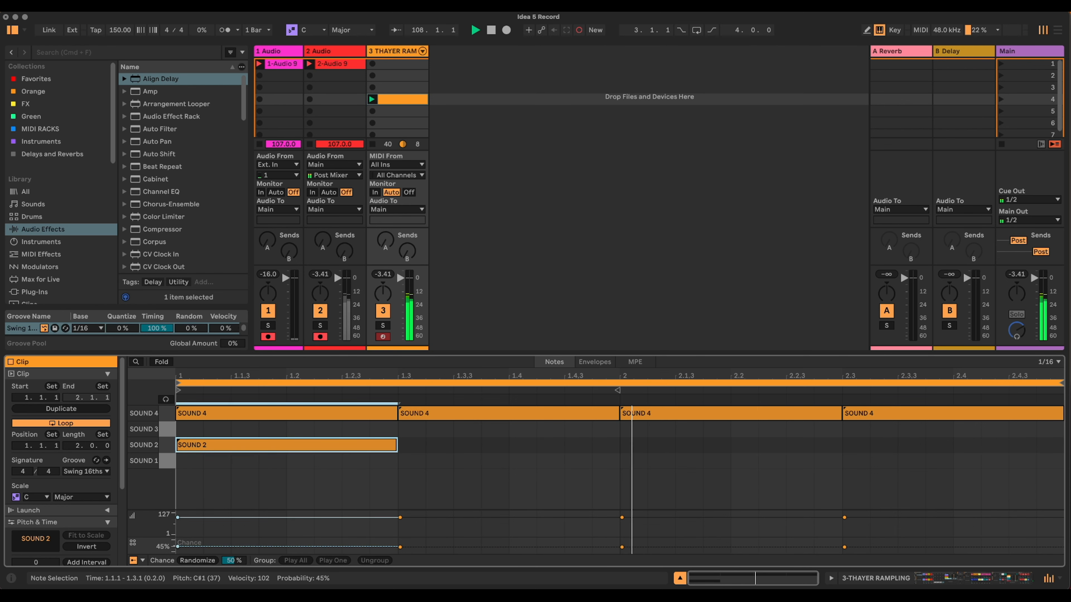
# - Set SOUND 4's Pitch to +3 st, Sound 4 Vol to -5.652 dB and Sample Random to 82
pyautogui.click(930, 580)
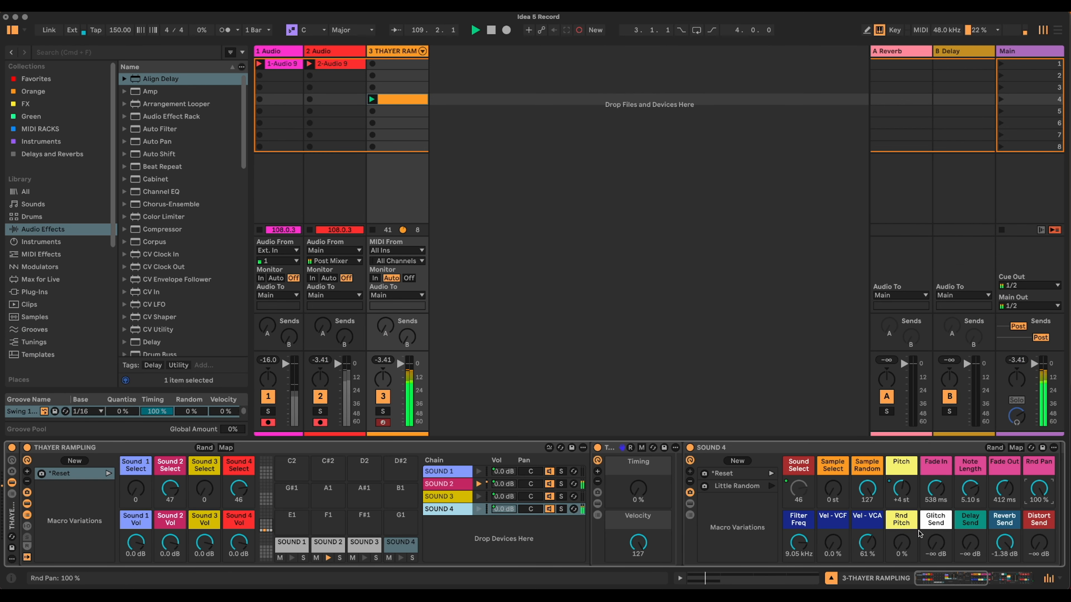
pyautogui.moveTo(908, 491); pyautogui.dragTo(908, 493)
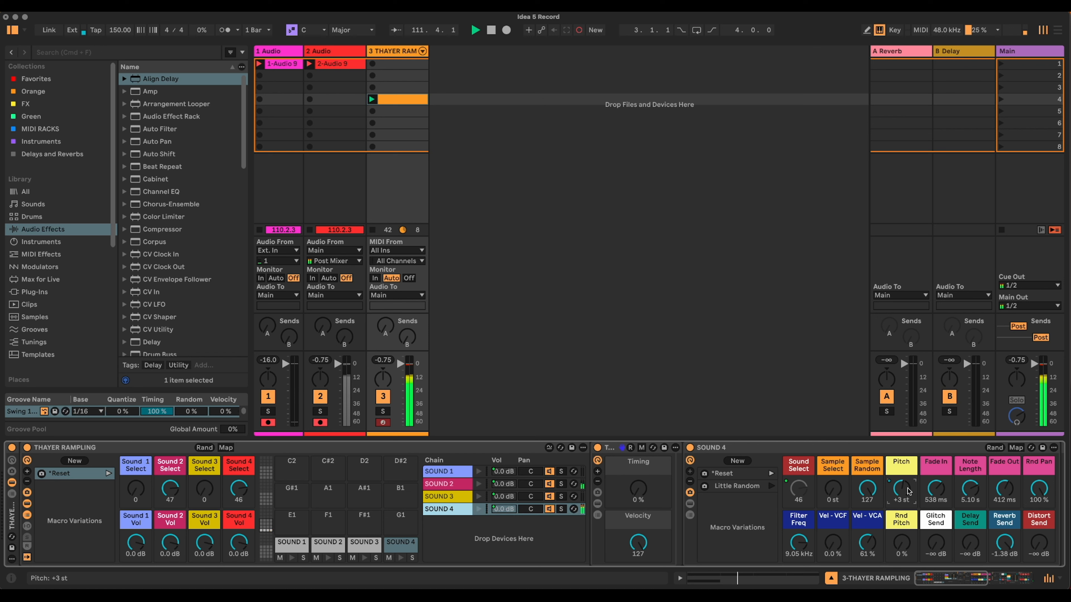
pyautogui.moveTo(238, 543); pyautogui.dragTo(239, 557)
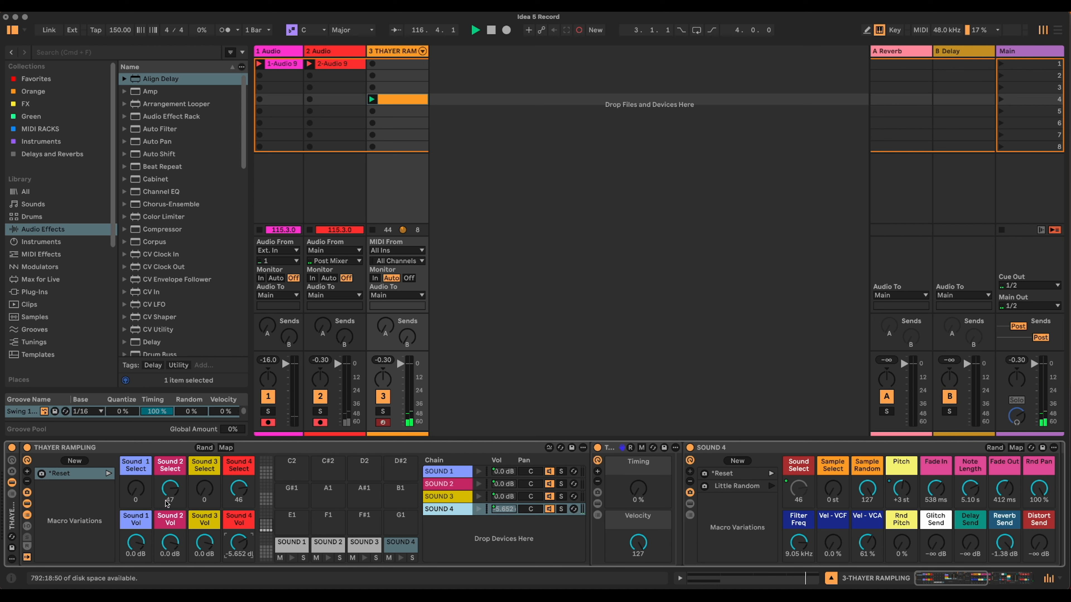
pyautogui.click(177, 462)
pyautogui.moveTo(867, 489); pyautogui.dragTo(867, 518)
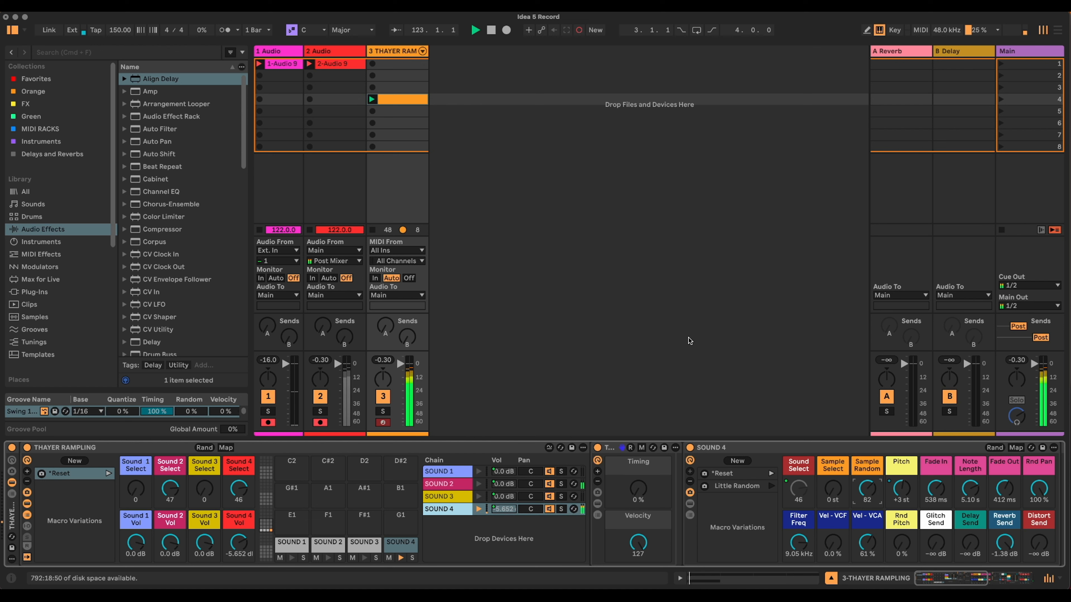
pyautogui.click(445, 509)
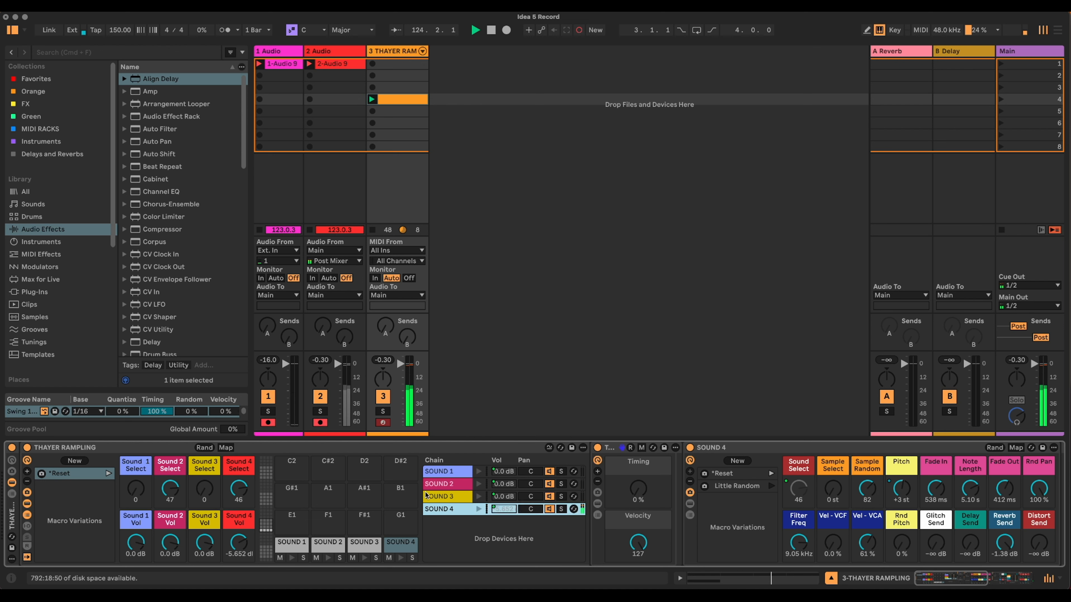
pyautogui.moveTo(955, 586); pyautogui.dragTo(583, 577)
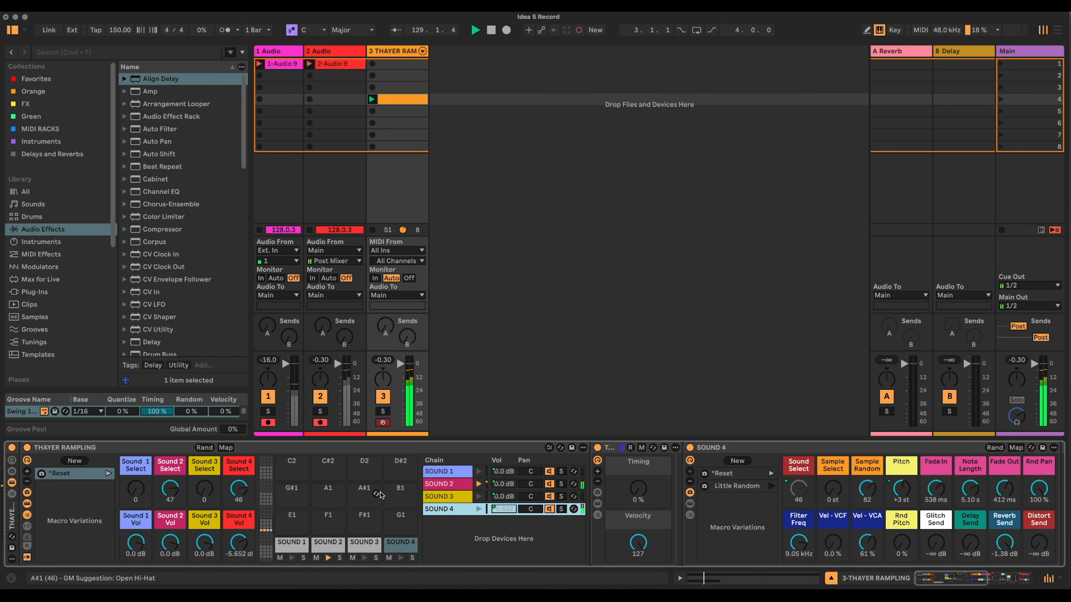
# - Switch to the Ramping Soundbank list to find Bowed Hat 2, and set Sound 1 Select to 48 in Live
pyautogui.press('super+Tab')
pyautogui.scroll(1, 411, 144)
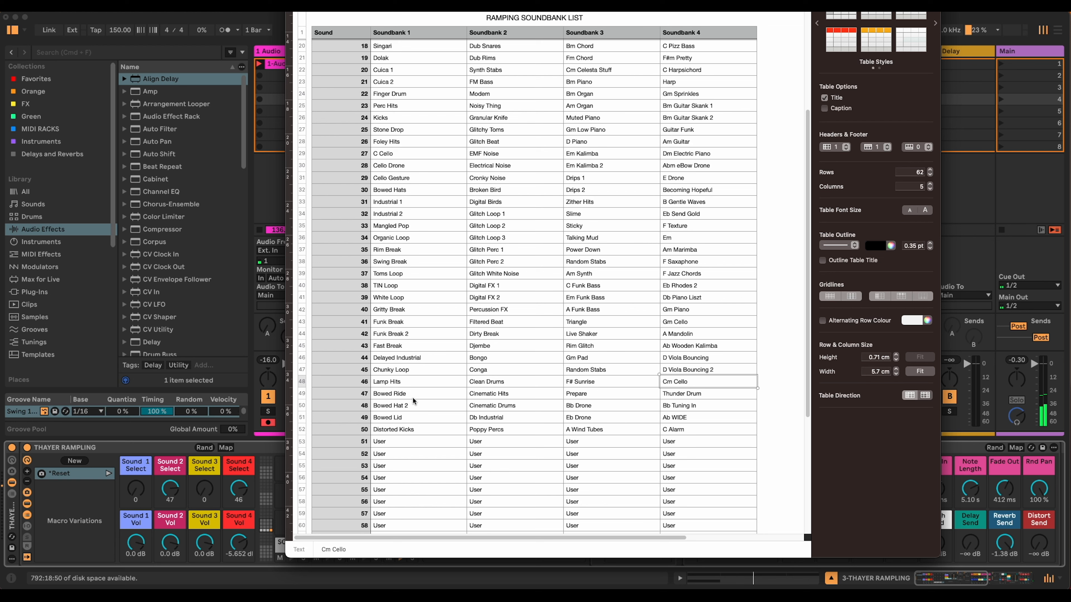
pyautogui.click(962, 265)
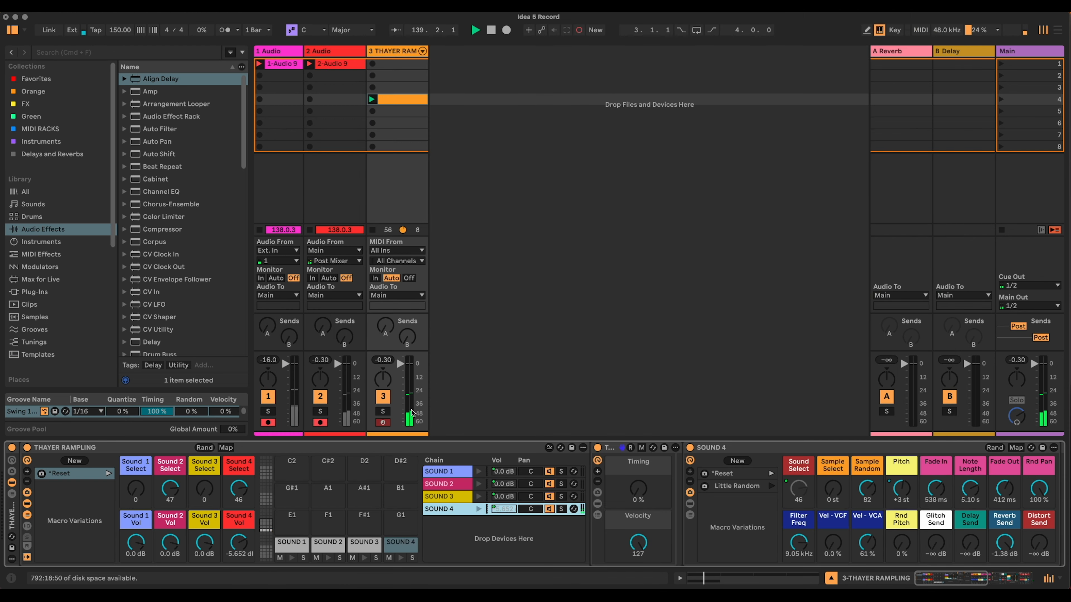
pyautogui.click(135, 467)
pyautogui.write('48')
pyautogui.press('Return')
# - Copy the half-bar SOUND 2 note in the slot 4 clip to the SOUND 1 lane at the start of bar 2
pyautogui.doubleClick(402, 98)
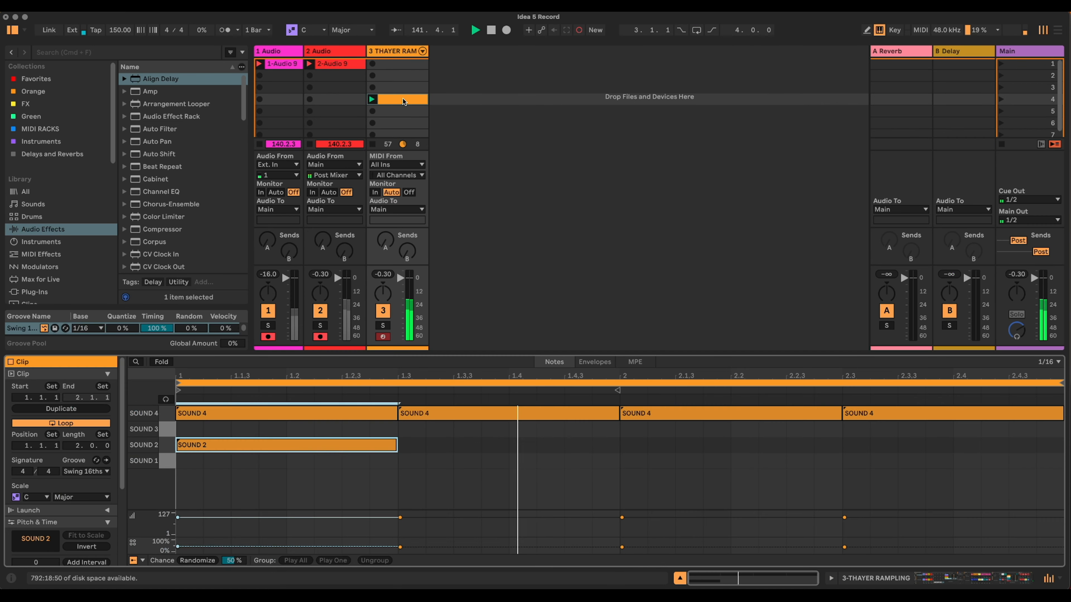
pyautogui.click(243, 448)
pyautogui.moveTo(243, 446); pyautogui.dragTo(693, 426)
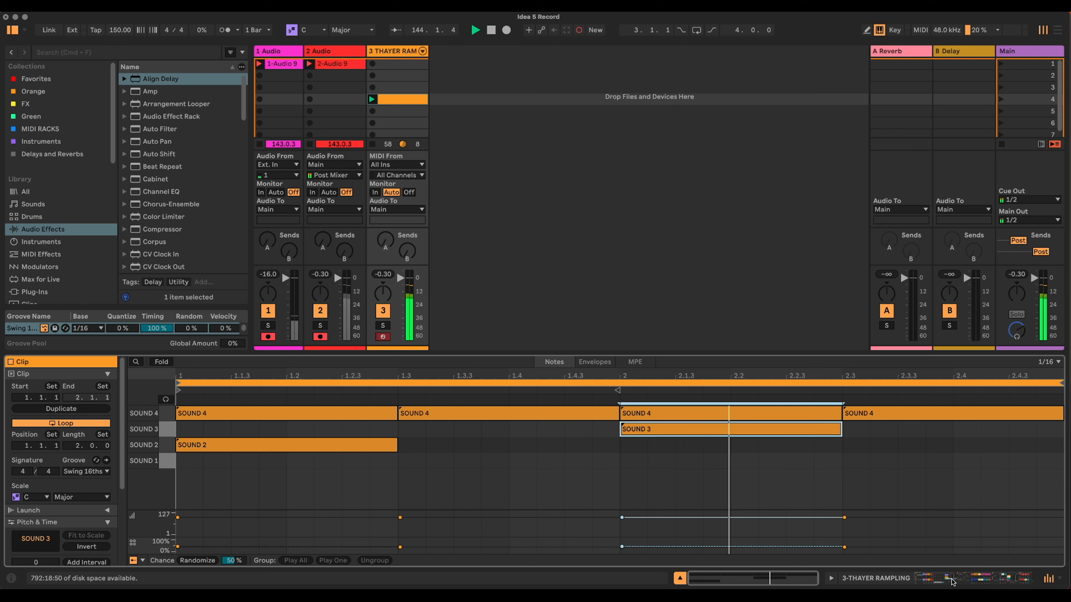
pyautogui.moveTo(801, 429); pyautogui.dragTo(806, 447)
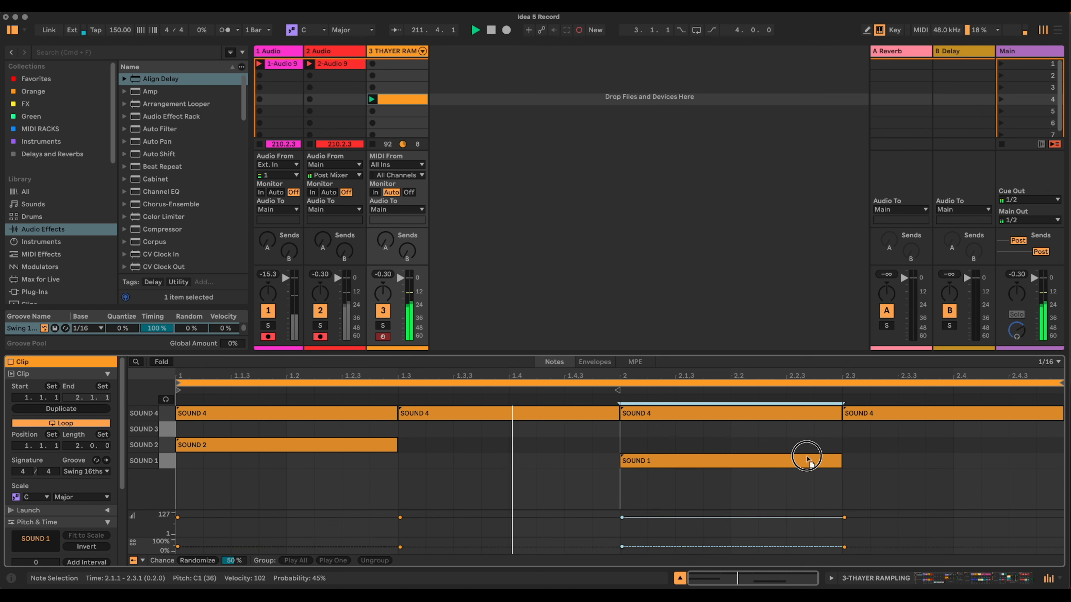
# - Set SOUND 1's random Velocity to 89, Note Length to 5.46 s, Fade Out to 976 ms, Rnd Pan to 100 % and Filter Freq to 6.73 kHz
pyautogui.click(951, 582)
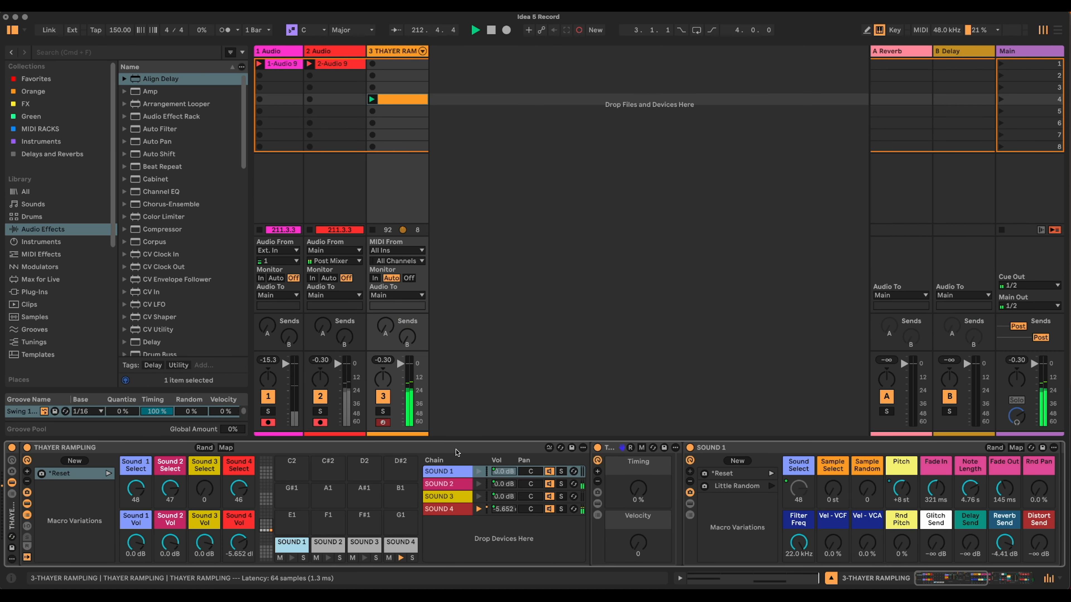
pyautogui.click(445, 471)
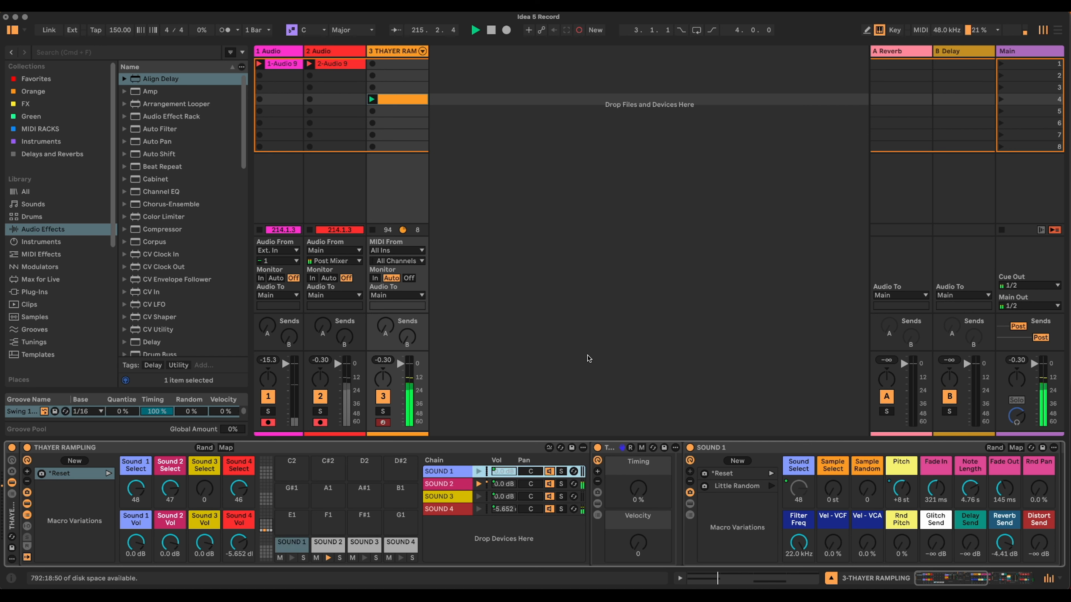
pyautogui.moveTo(638, 543); pyautogui.dragTo(638, 502)
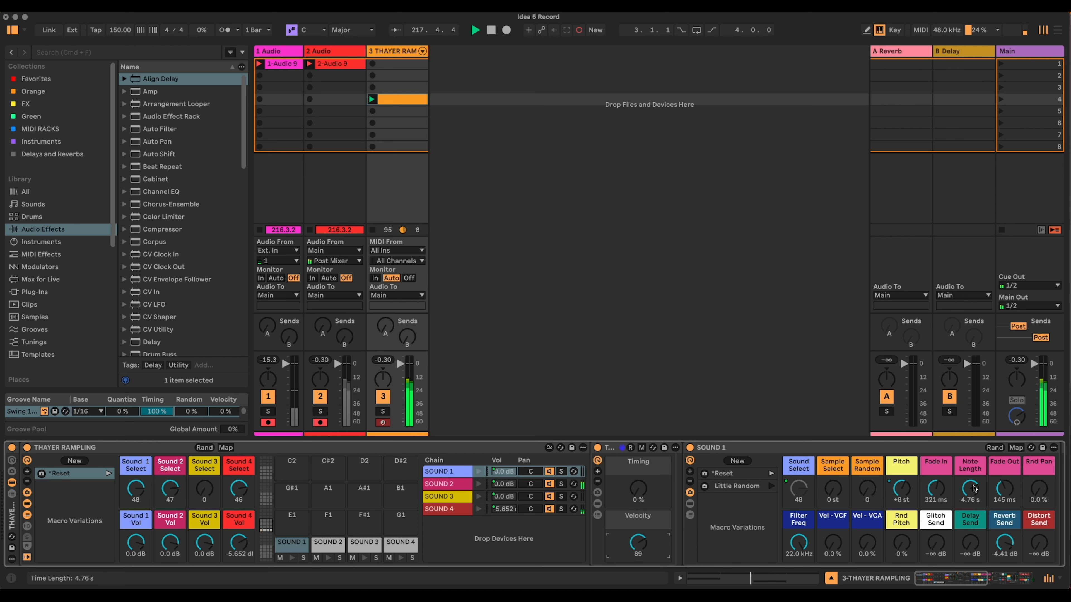
pyautogui.moveTo(1004, 489); pyautogui.dragTo(1004, 447)
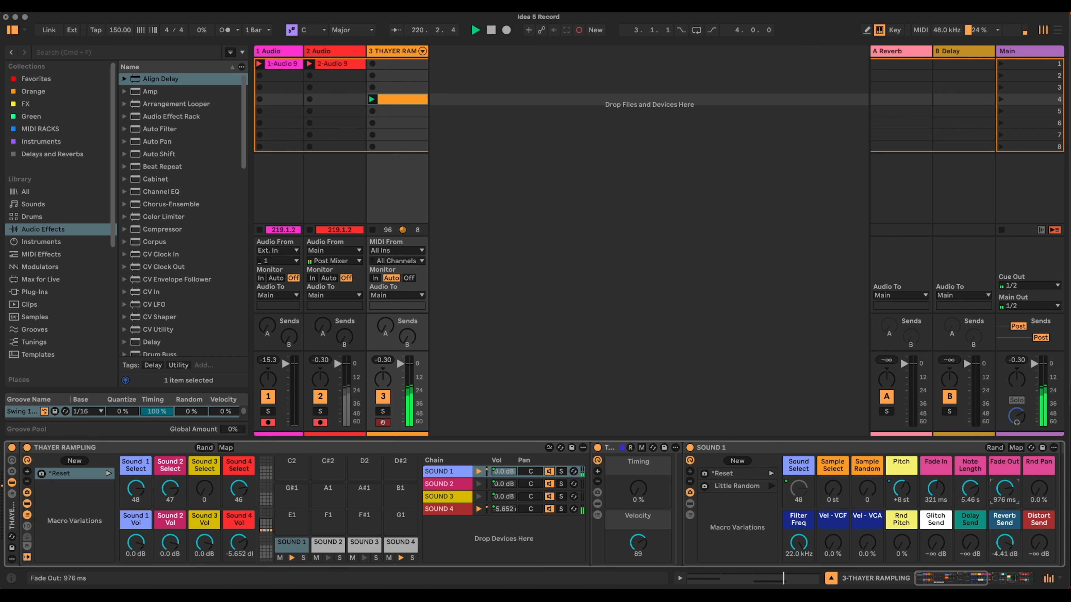
pyautogui.moveTo(1039, 488); pyautogui.dragTo(1038, 422)
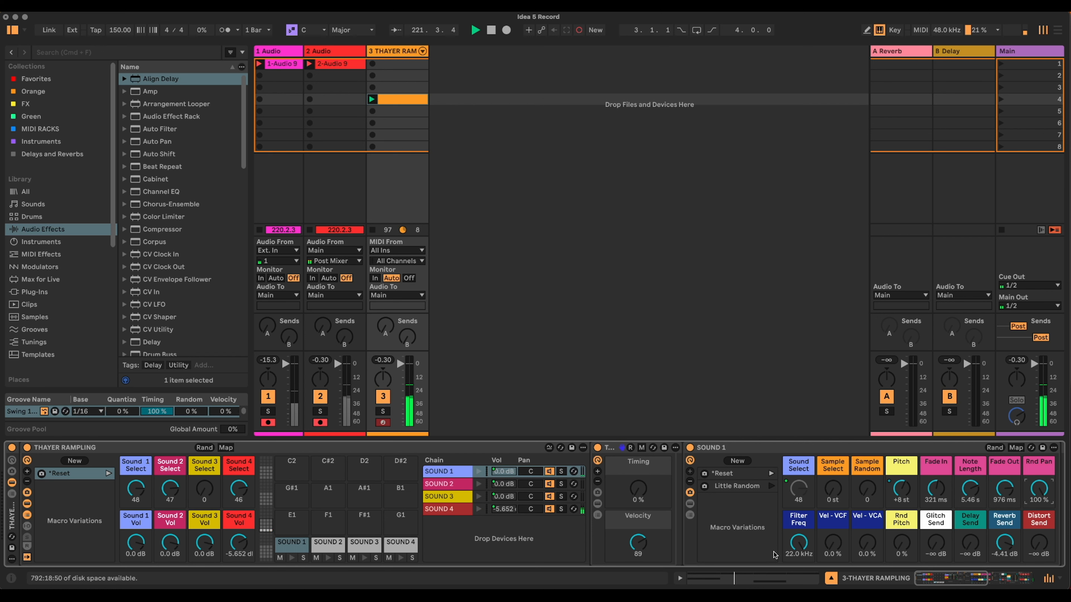
pyautogui.moveTo(801, 544); pyautogui.dragTo(800, 563)
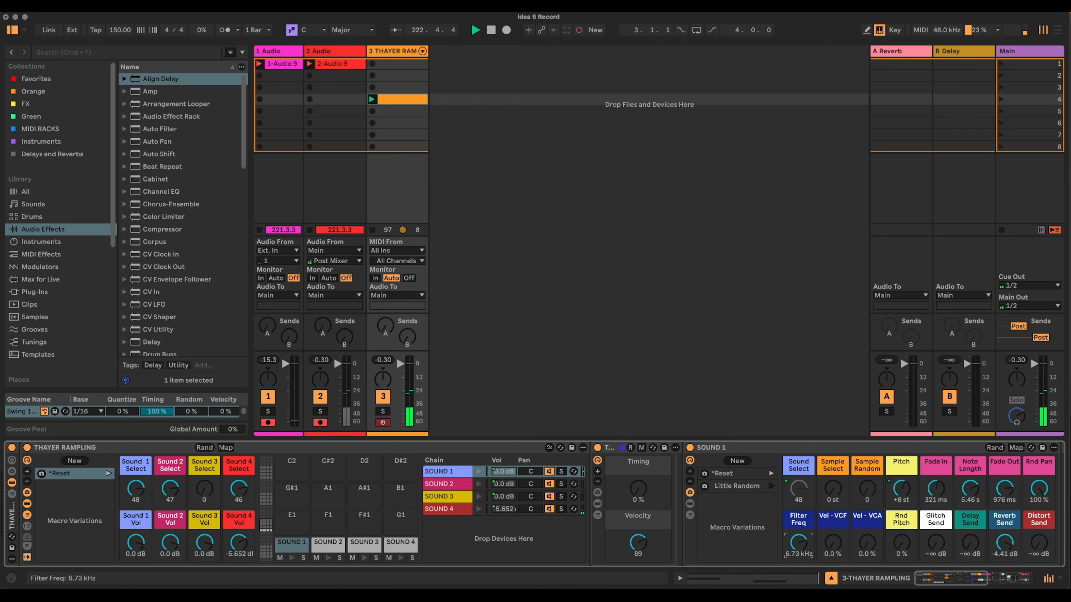
# - Set SOUND 1's Sample Random to 127 and its Note Length to 4.44 s
pyautogui.moveTo(868, 499); pyautogui.dragTo(868, 447)
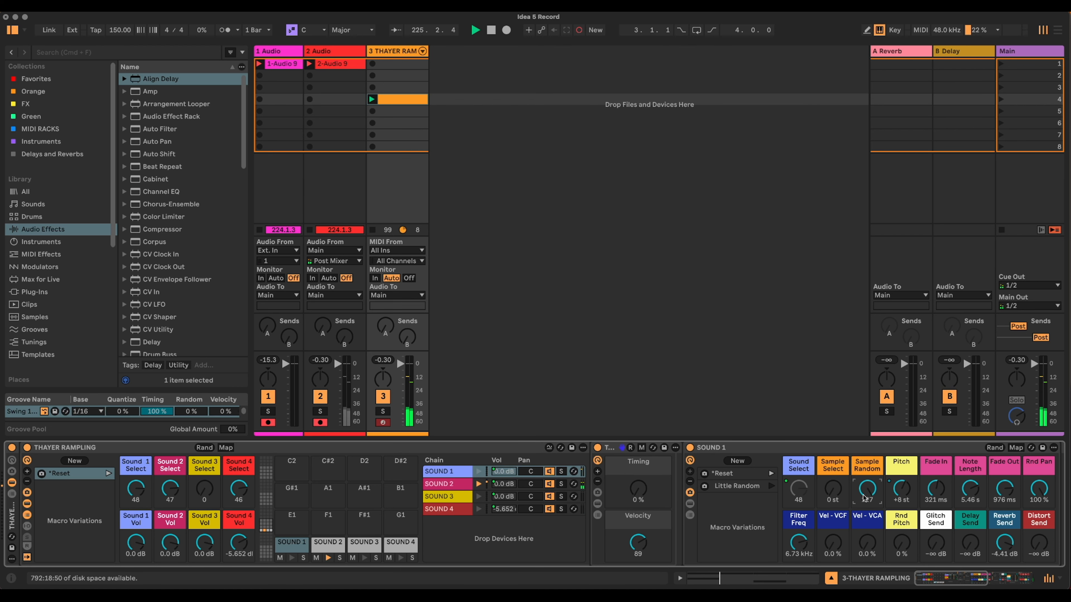
pyautogui.moveTo(969, 500); pyautogui.dragTo(970, 493)
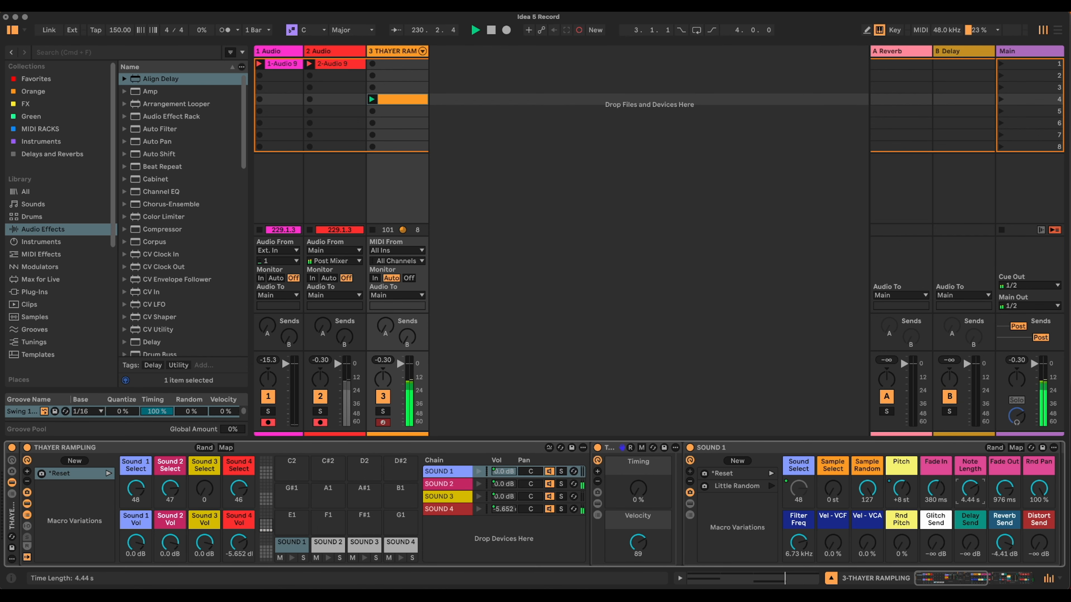
# - Switch to the Ramping Soundbank list to find Sticky for SOUND 3, and set Sound 3 Select to 33 in Live
pyautogui.click(447, 484)
pyautogui.click(450, 498)
pyautogui.press('super+Tab')
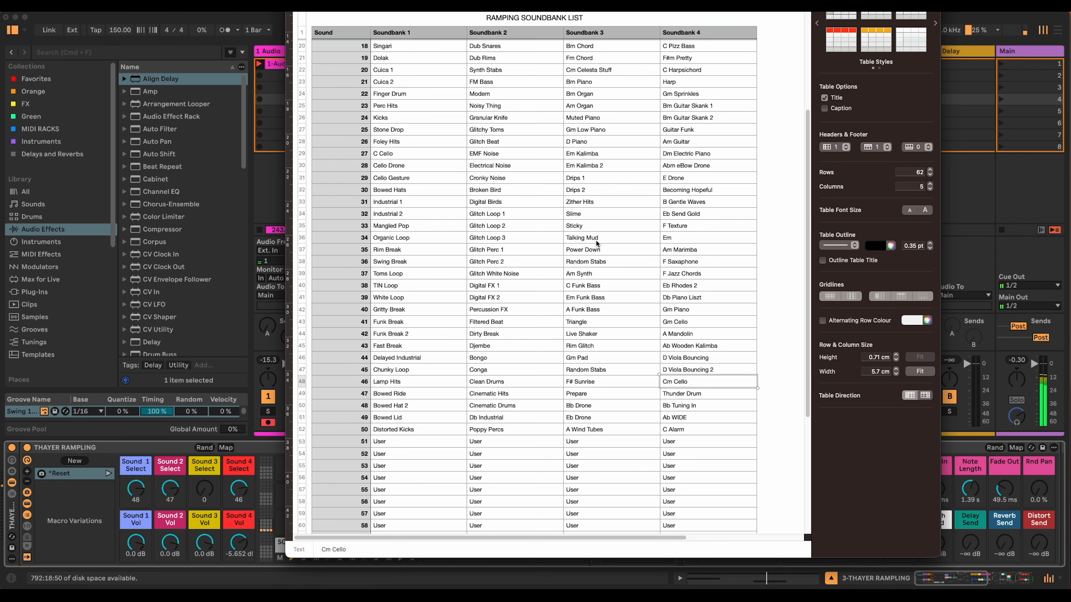
pyautogui.scroll(10, 591, 223)
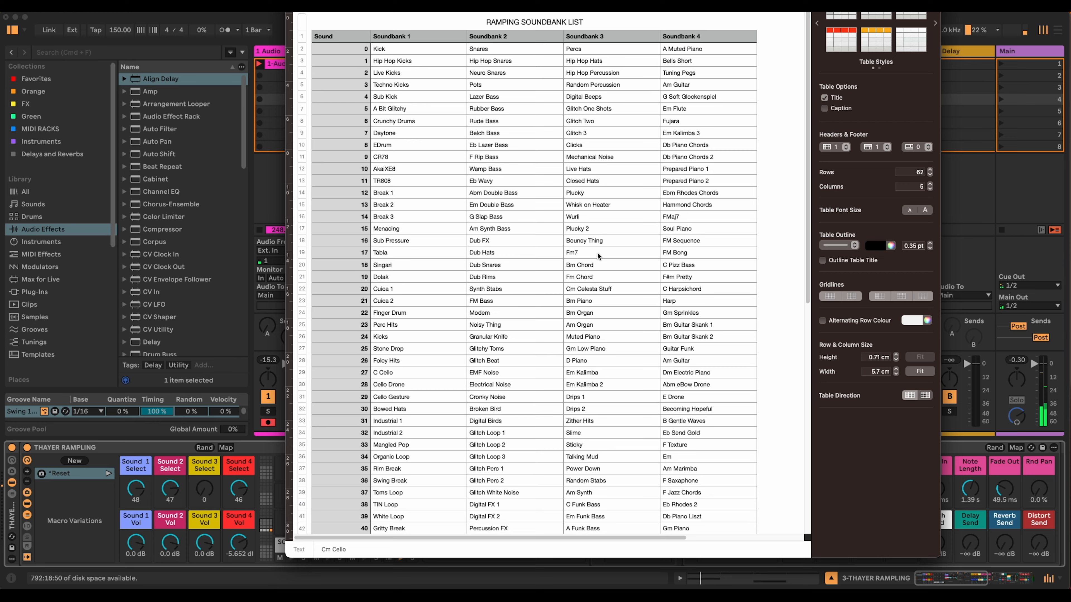
pyautogui.scroll(-8, 597, 252)
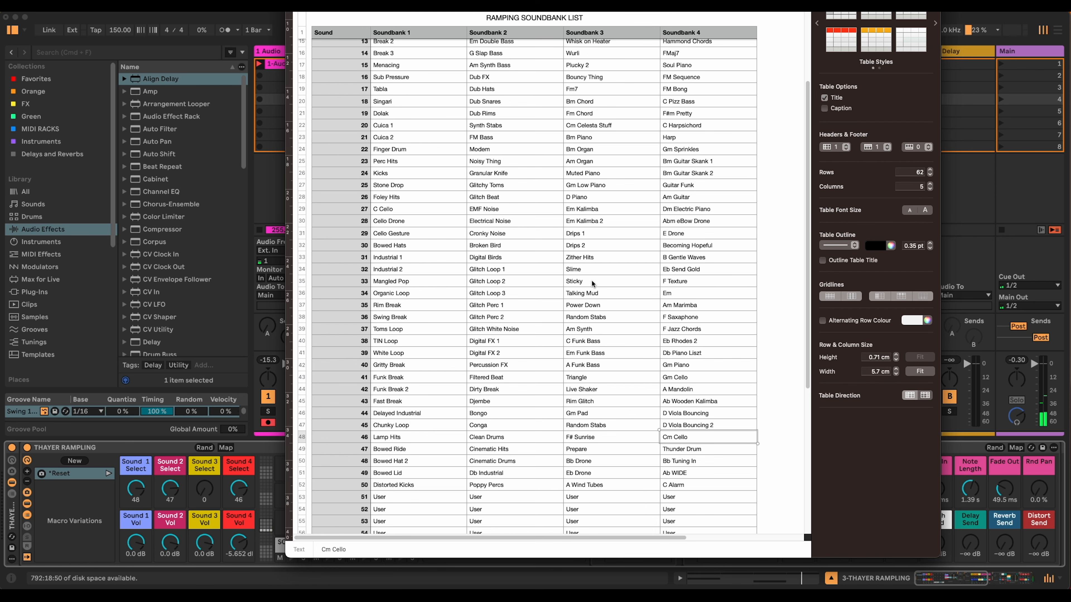
pyautogui.click(956, 181)
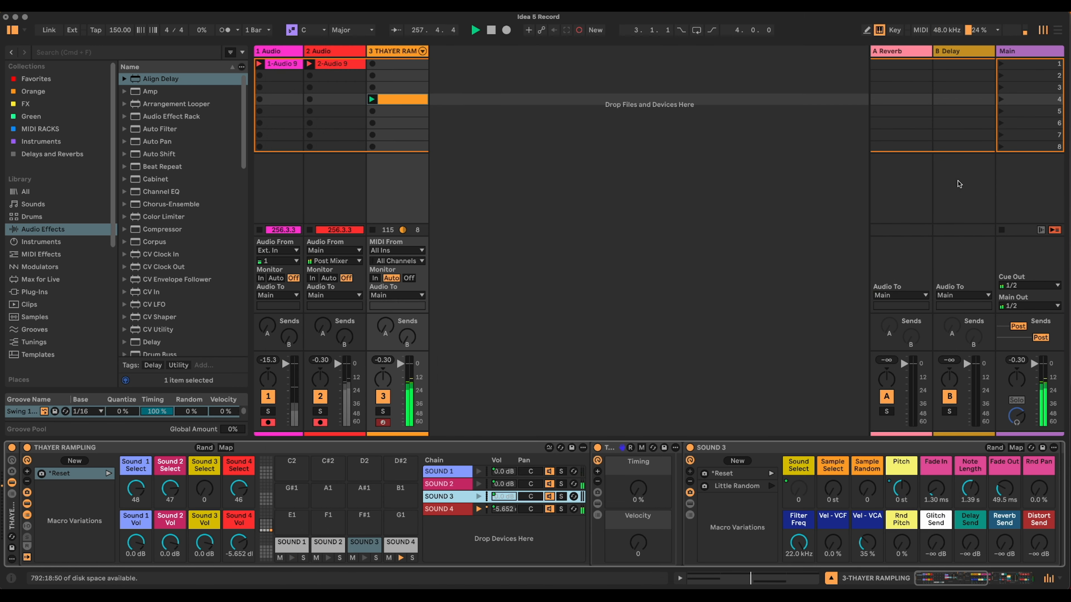
pyautogui.click(201, 490)
pyautogui.write('33')
pyautogui.press('Return')
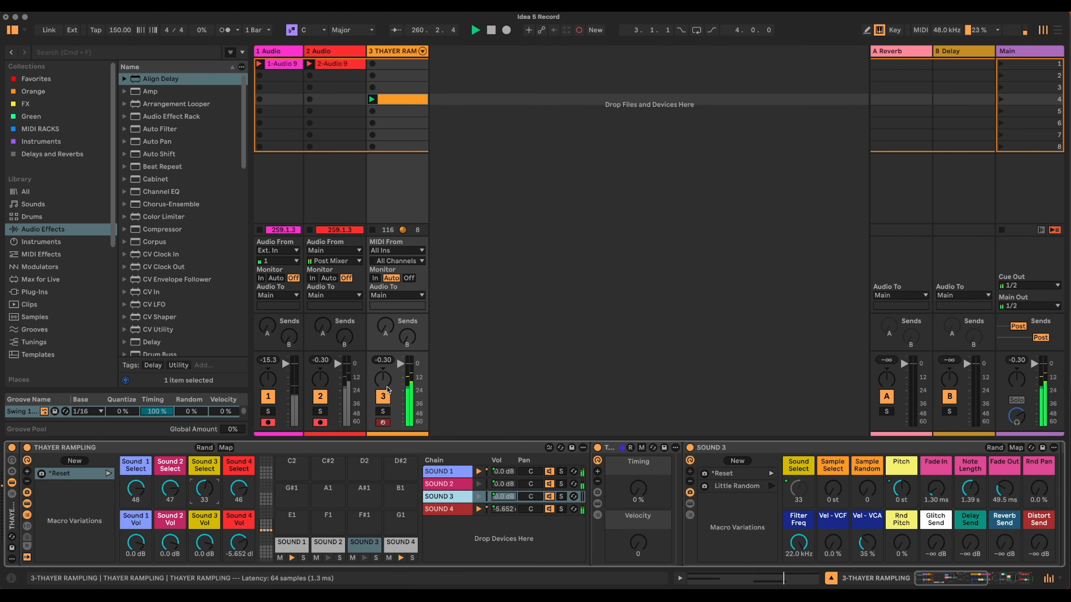
# - Copy the half-bar SOUND 1 note in the slot 4 clip to the SOUND 3 lane at beat 1.3
pyautogui.hotkey('shift', 'Tab')
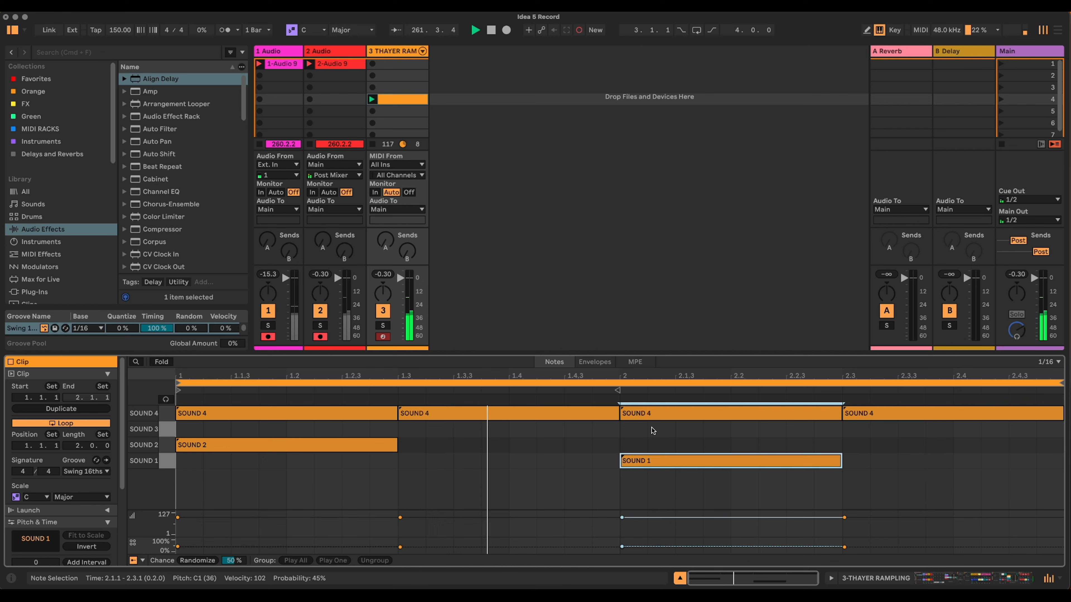
pyautogui.moveTo(682, 463); pyautogui.dragTo(461, 431)
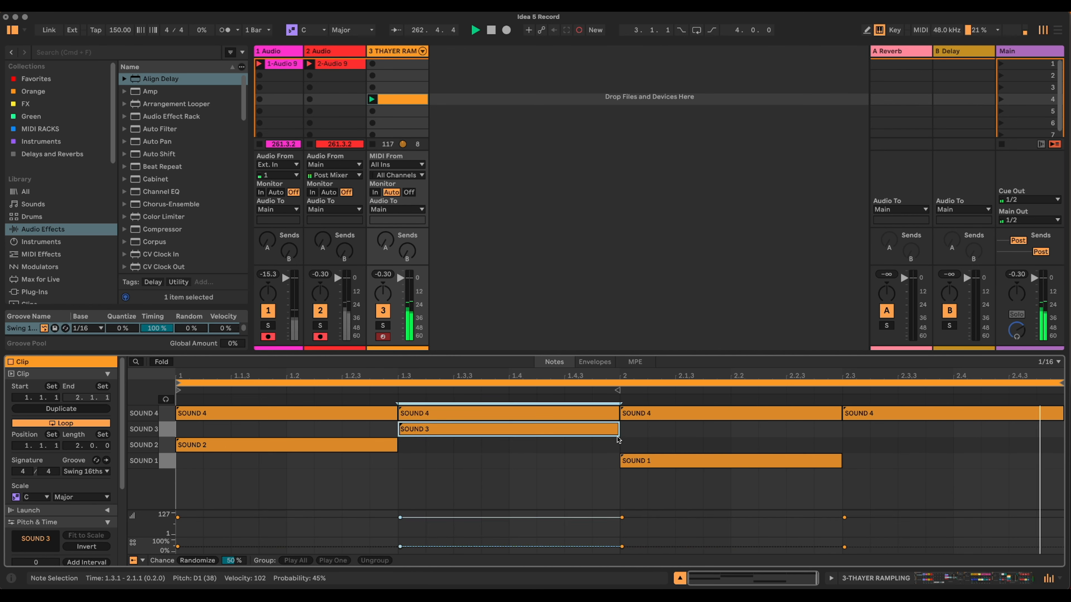
# - Set SOUND 3's Sample Random to 127, Rnd Pitch to 58 %, Note Length to 3.62 s and Pitch to -28 st
pyautogui.click(944, 581)
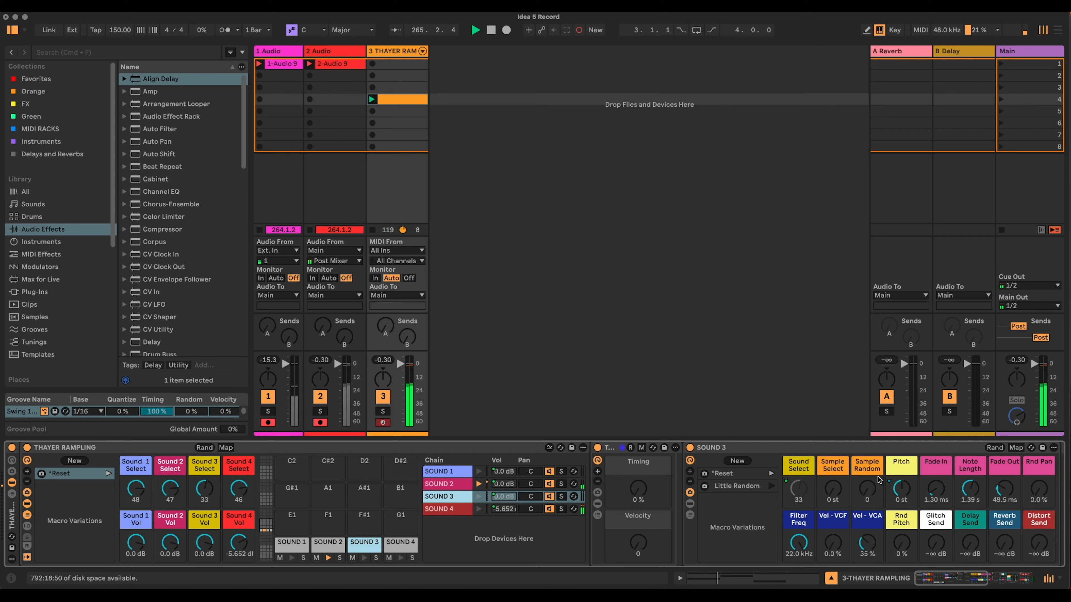
pyautogui.moveTo(861, 491); pyautogui.dragTo(860, 443)
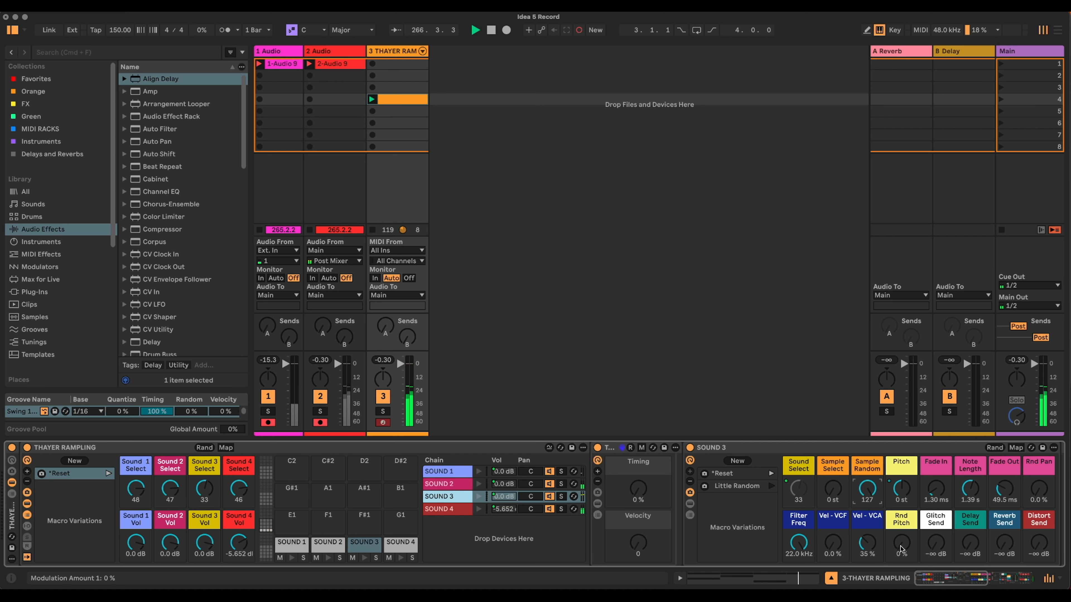
pyautogui.moveTo(901, 543); pyautogui.dragTo(901, 501)
pyautogui.moveTo(970, 489); pyautogui.dragTo(970, 476)
pyautogui.moveTo(901, 490); pyautogui.dragTo(901, 514)
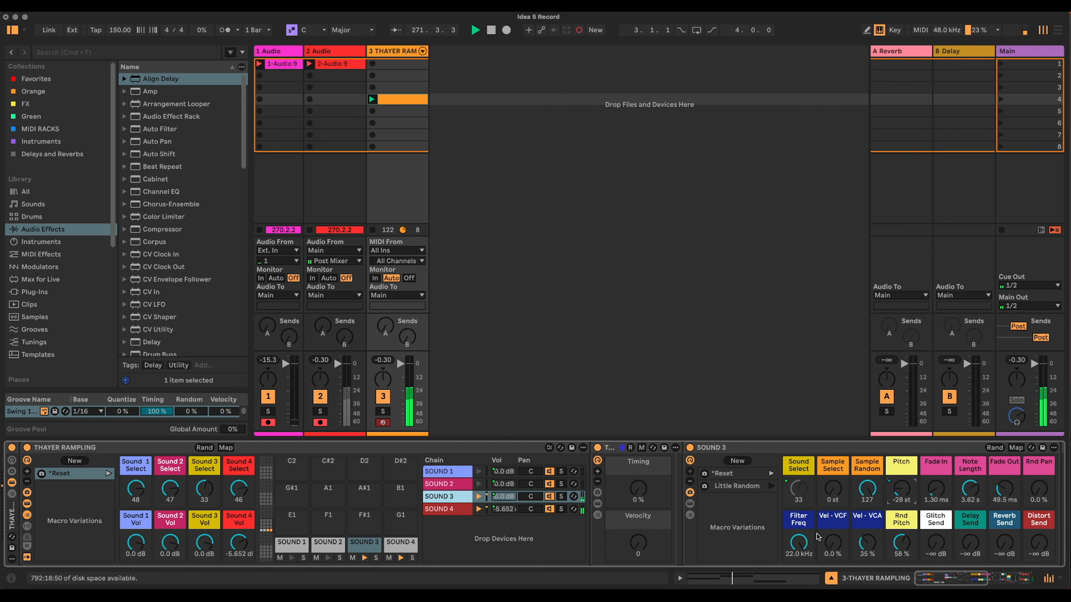
# - Copy the clip's SOUND 3 note to beat 2.3, and set SOUND 3's Filter Freq to 8.10 kHz
pyautogui.click(395, 100)
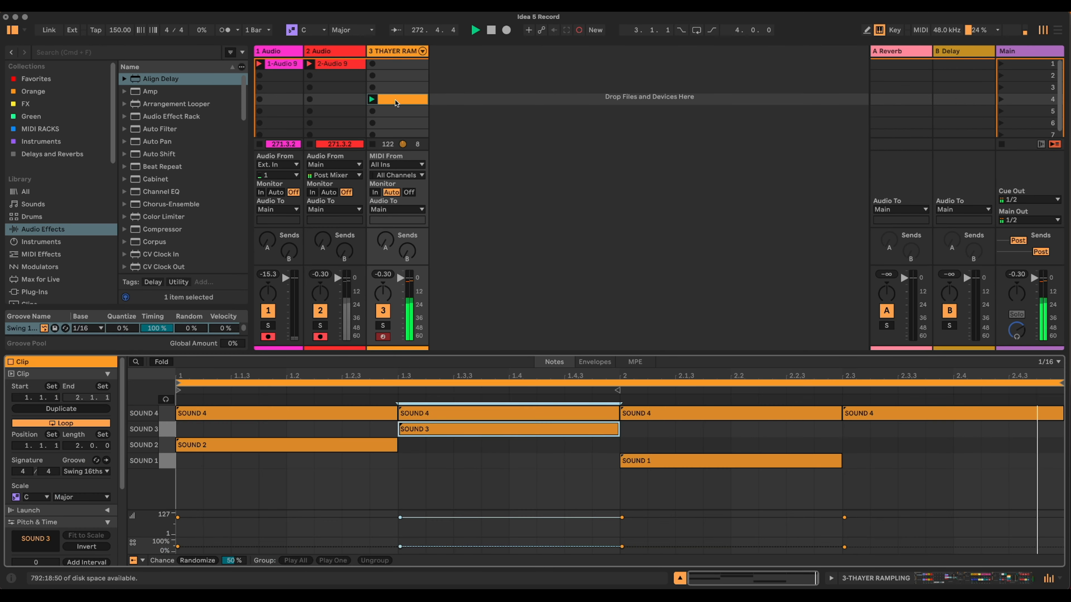
pyautogui.moveTo(536, 428); pyautogui.dragTo(979, 429)
pyautogui.click(979, 573)
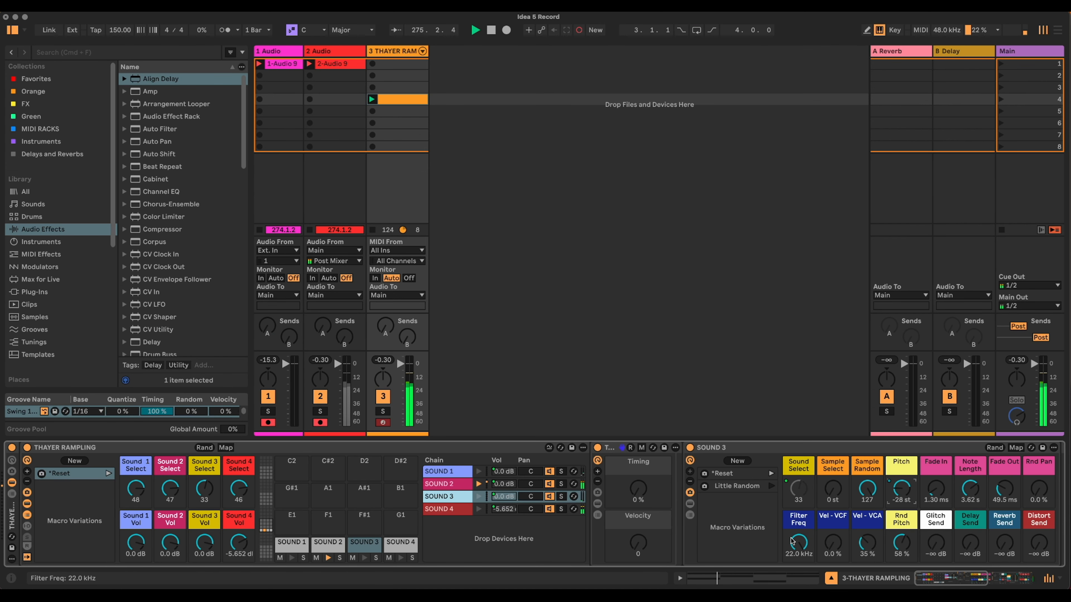
pyautogui.moveTo(798, 543); pyautogui.dragTo(799, 554)
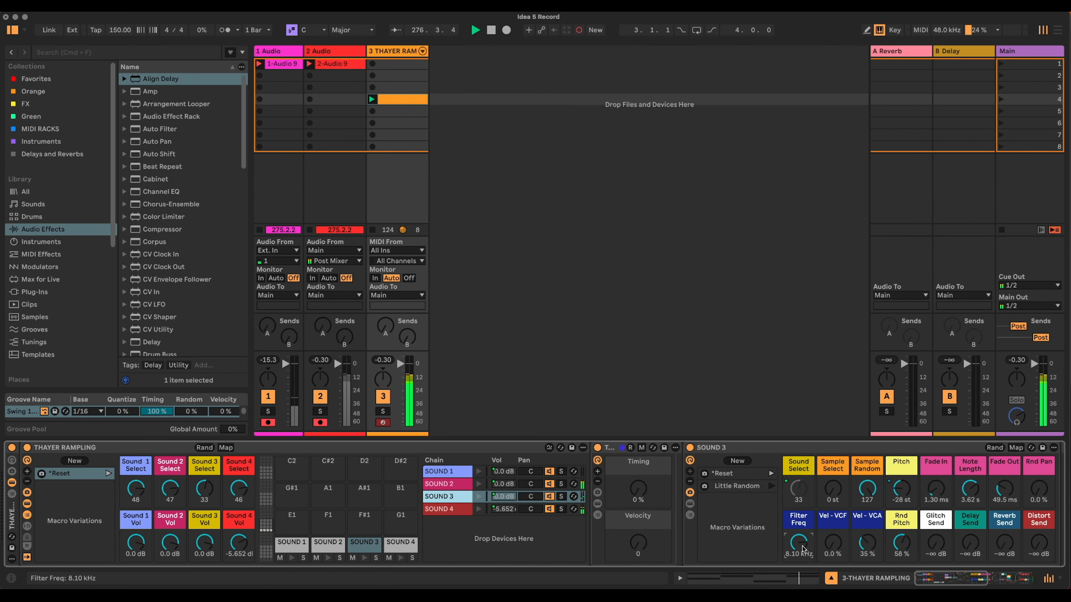
# - Copy both SOUND 3 notes half a bar earlier so the lane also has notes at the starts of bars 1 and 2
pyautogui.click(404, 98)
pyautogui.moveTo(371, 431); pyautogui.dragTo(865, 434)
pyautogui.moveTo(484, 429); pyautogui.dragTo(262, 436)
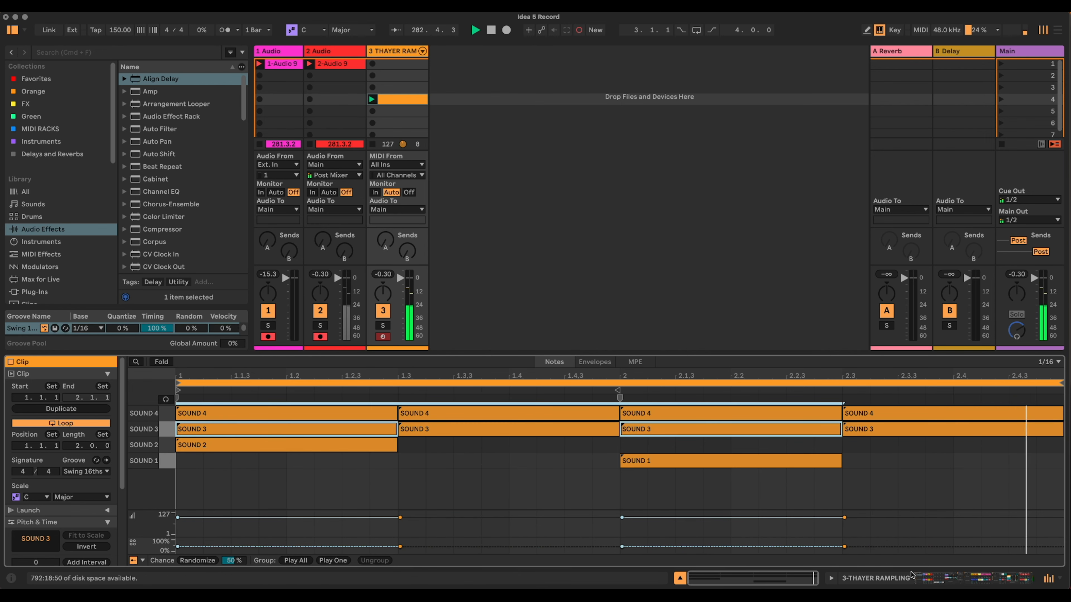
pyautogui.click(920, 580)
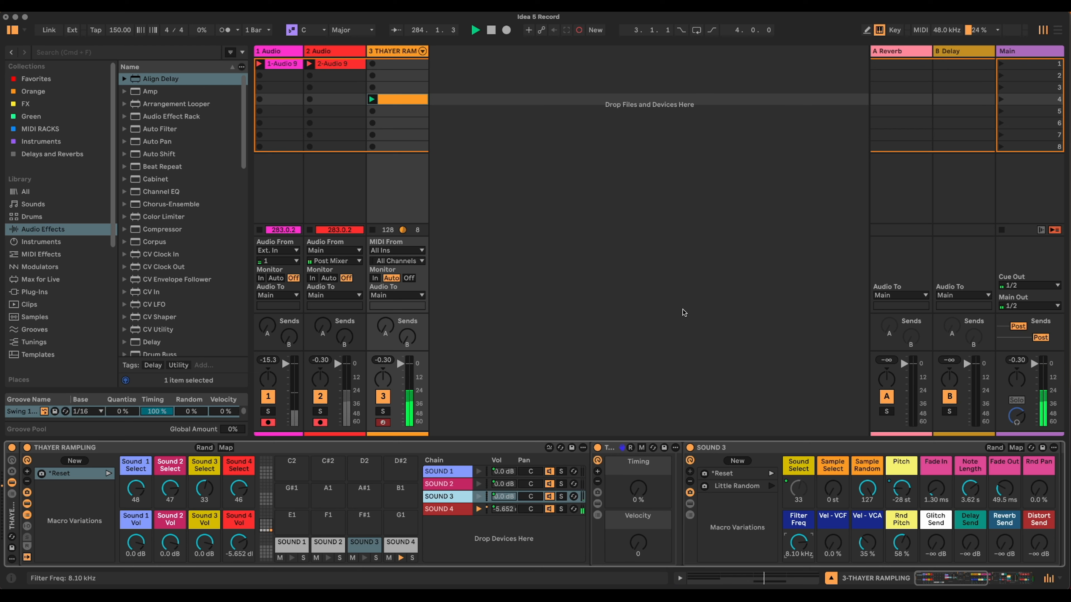